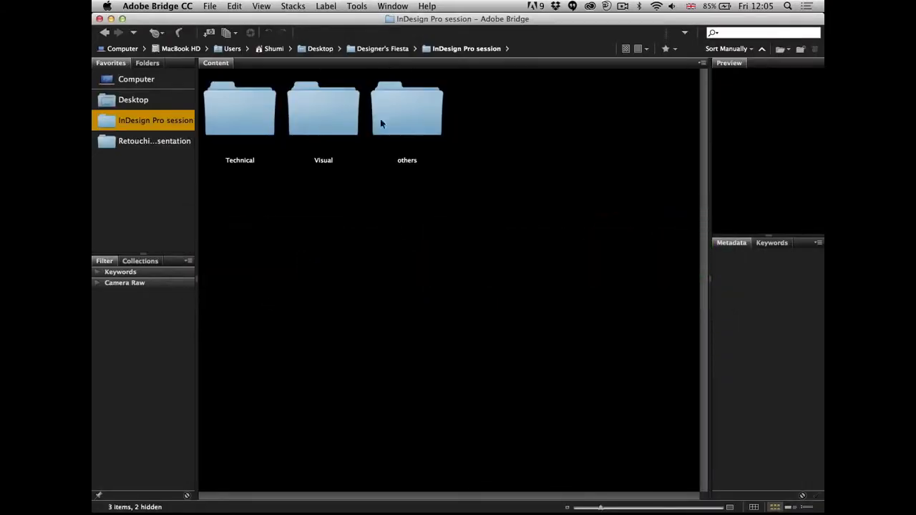
Step: Open the Visual folder and its 1 Multiple Frames subfolder
left_click(328, 120)
double_click(322, 114)
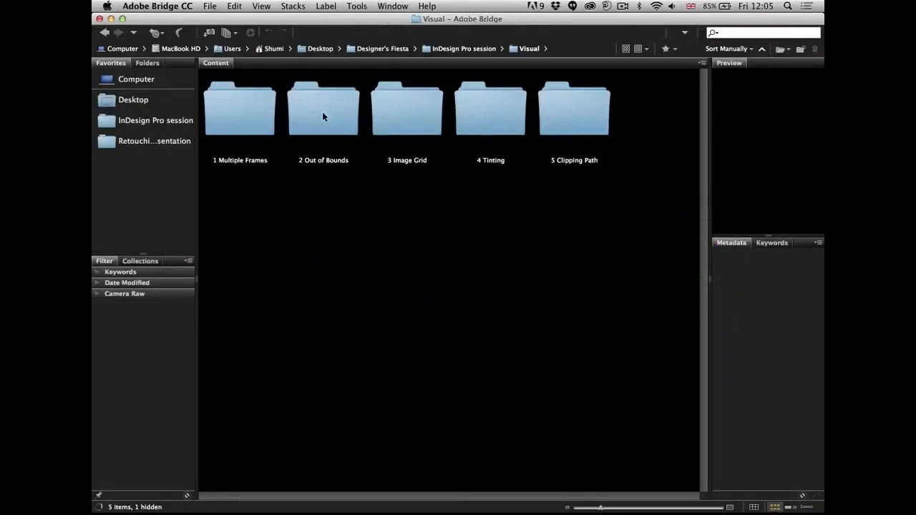
double_click(245, 111)
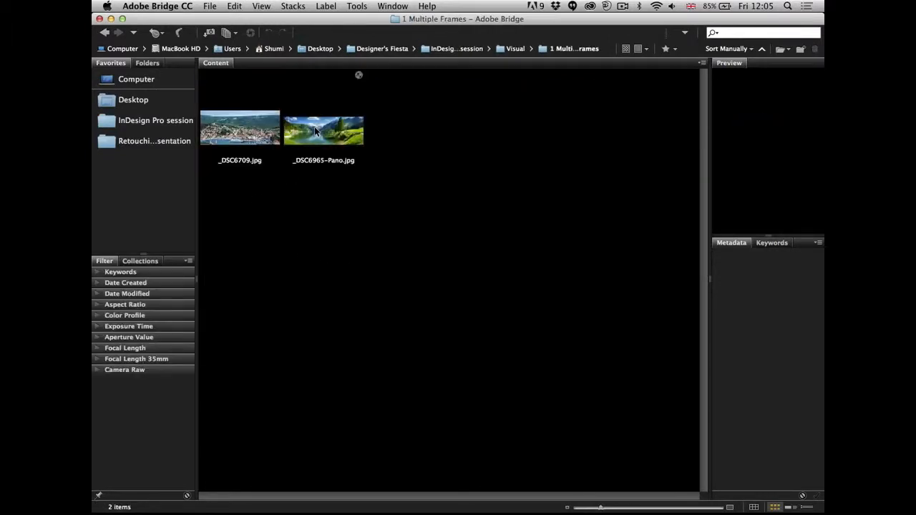
Step: Switch to InDesign and create a new one-page A4 print document with the default settings
key("super+Tab")
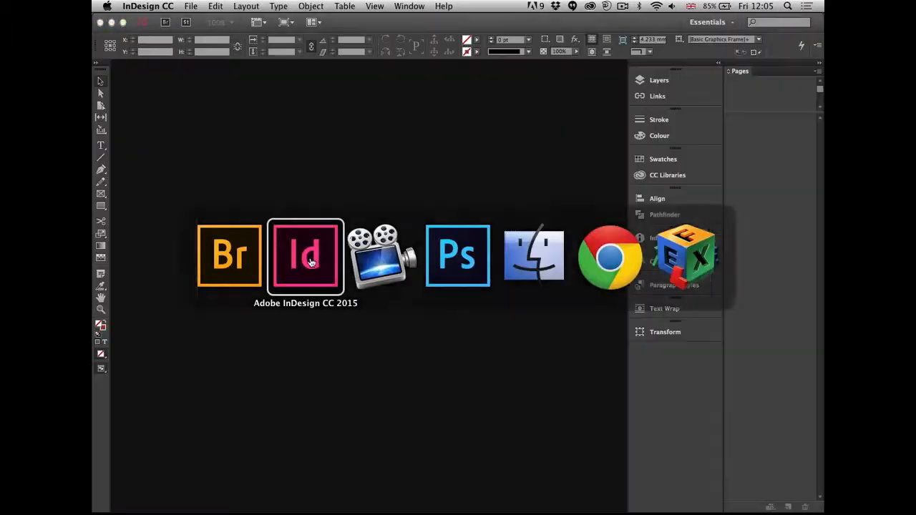
key("super+n")
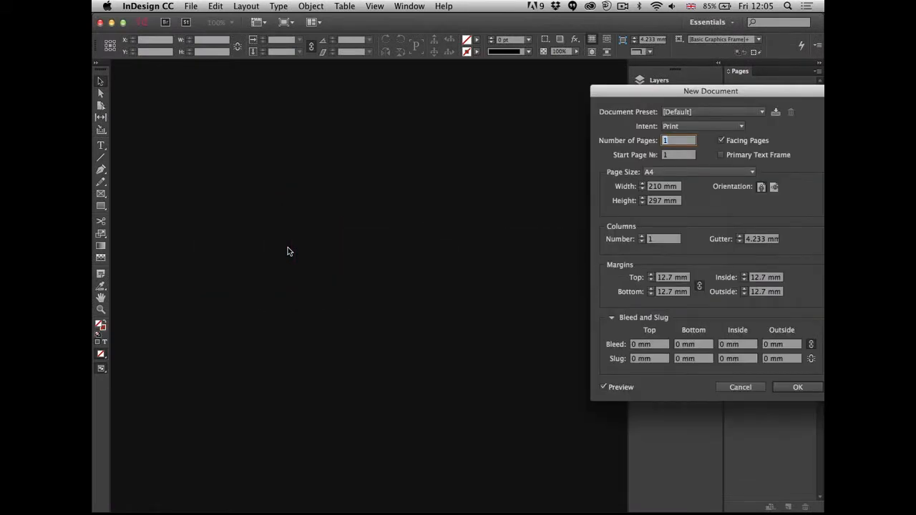
key("Return")
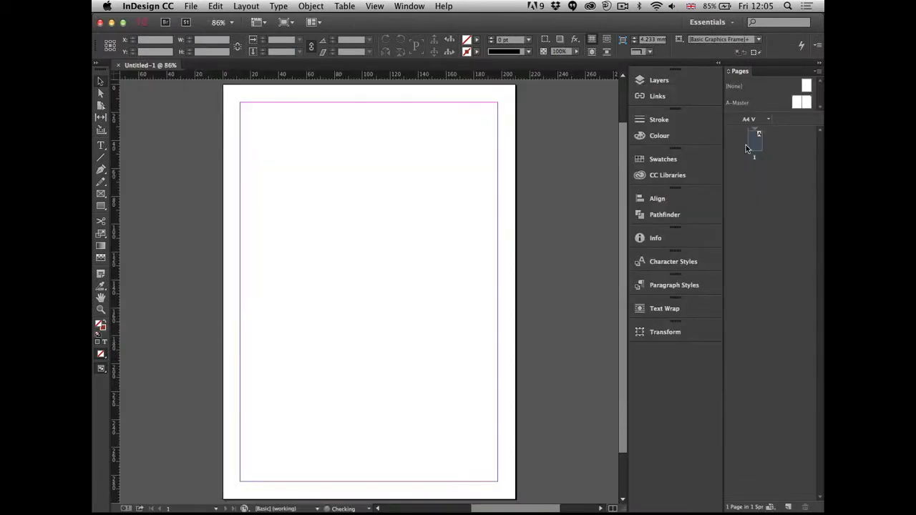
Step: Change the document's page orientation to landscape
left_click(191, 6)
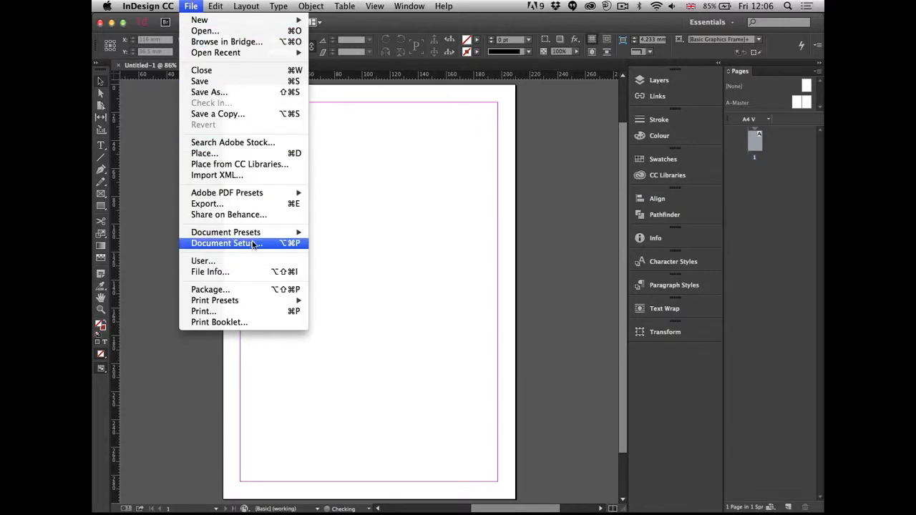
left_click(245, 247)
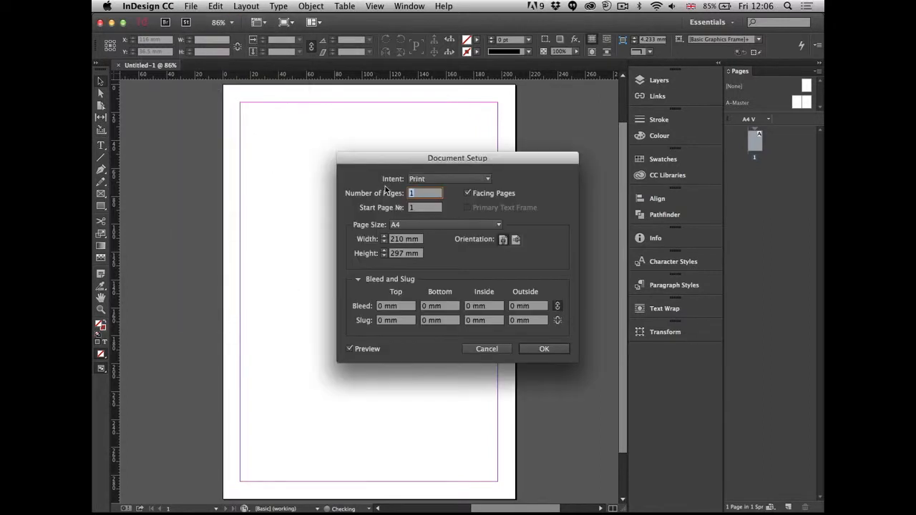
left_click(516, 239)
left_click(544, 348)
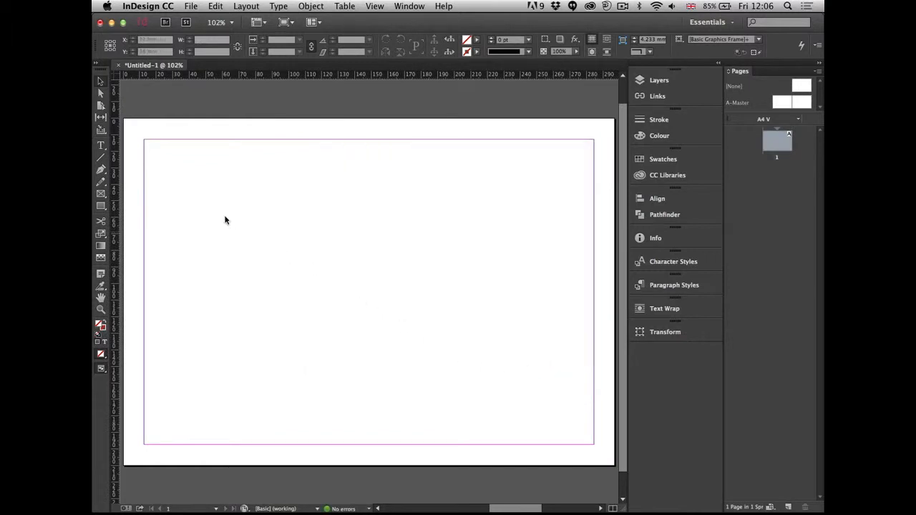
Step: Switch to Bridge, select the _DSC6965-Pano.jpg image and rate it three stars
key("super+d")
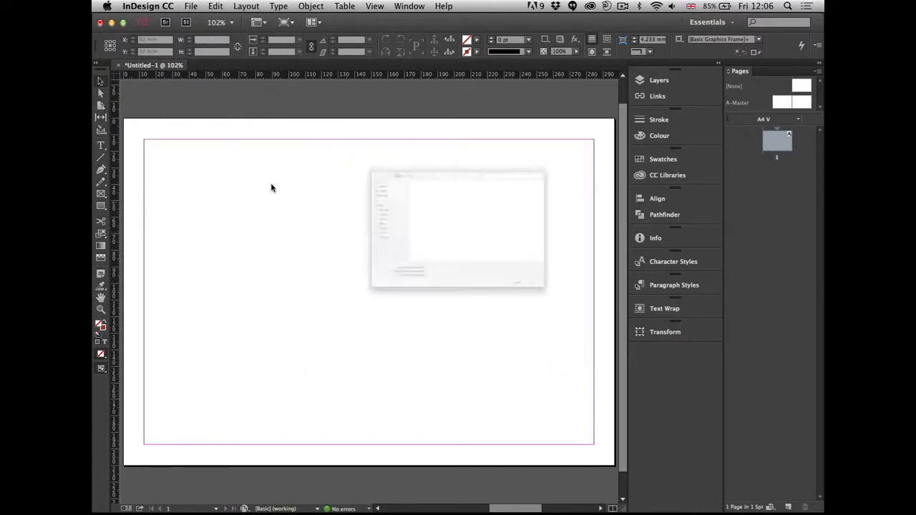
left_click(635, 393)
key("super+Tab")
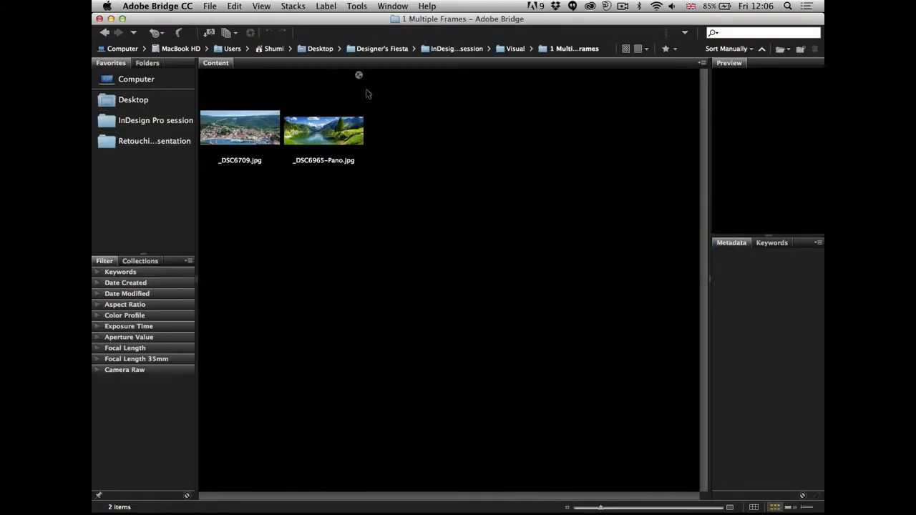
left_click(338, 123)
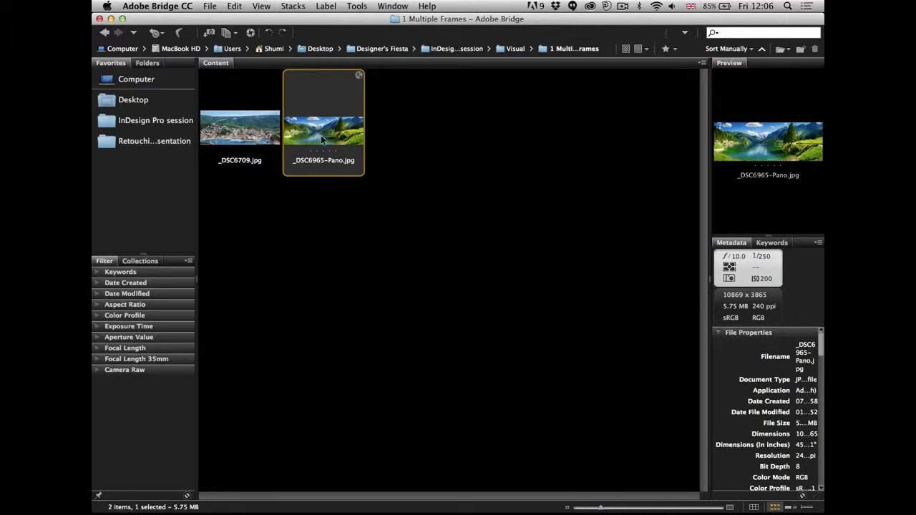
key("super+3")
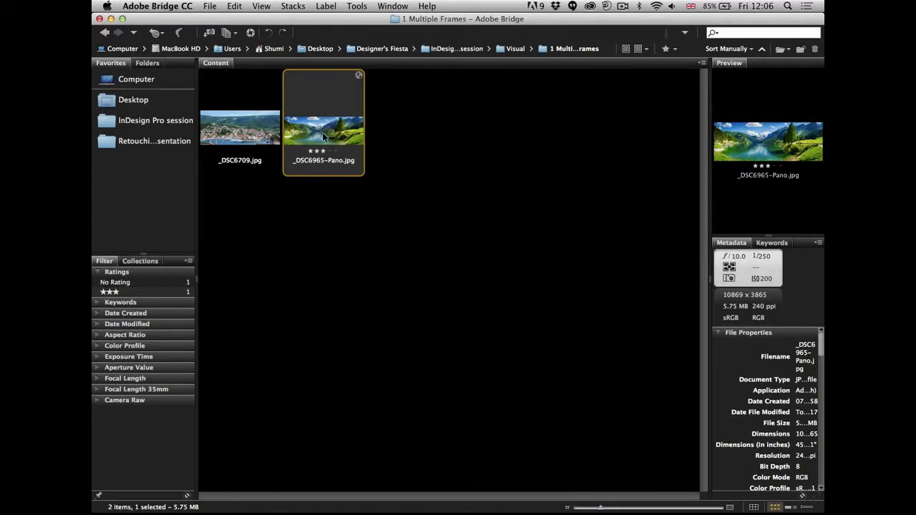
Step: Bring the _DSC6965-Pano.jpg image from Bridge over to the InDesign document page
mouse_move(324, 133)
left_mouse_down()
mouse_move(351, 120)
mouse_move(335, 115)
mouse_move(333, 125)
left_mouse_up()
key("super+Tab")
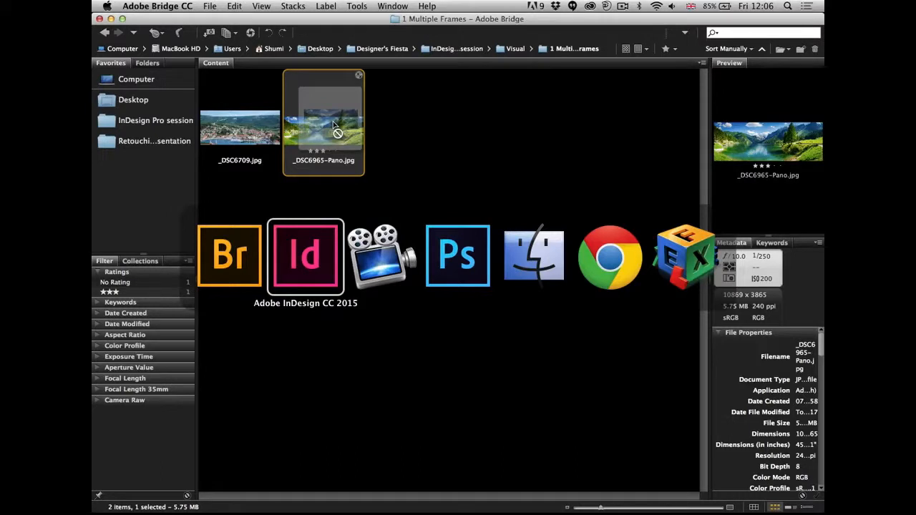
left_click_drag(333, 125, 319, 230)
key("f")
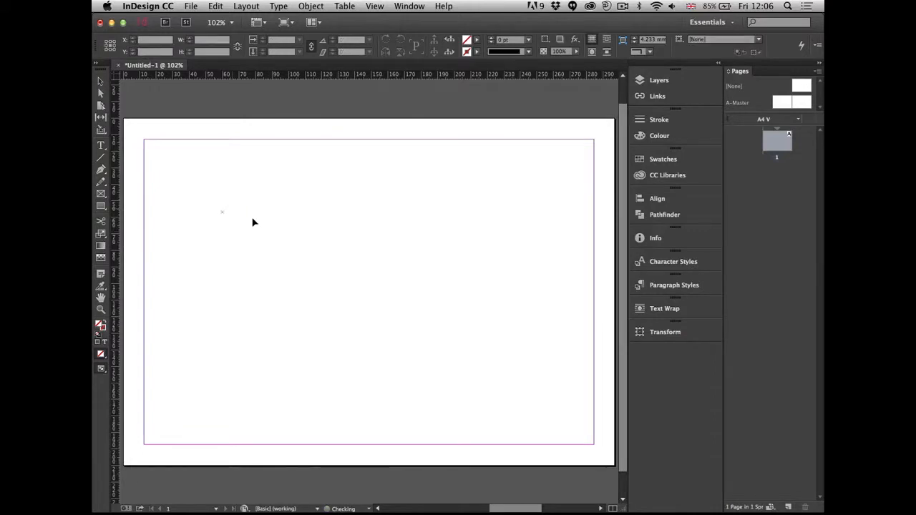
left_click(222, 212)
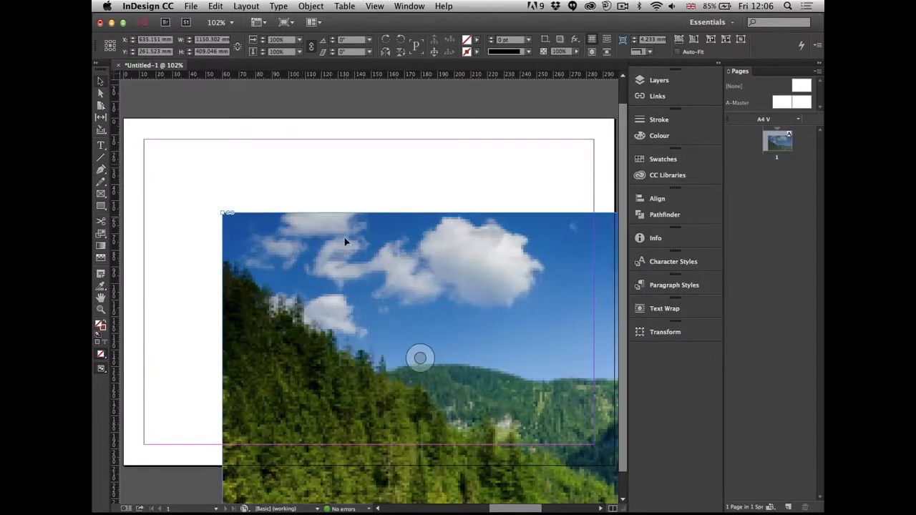
key("super+z")
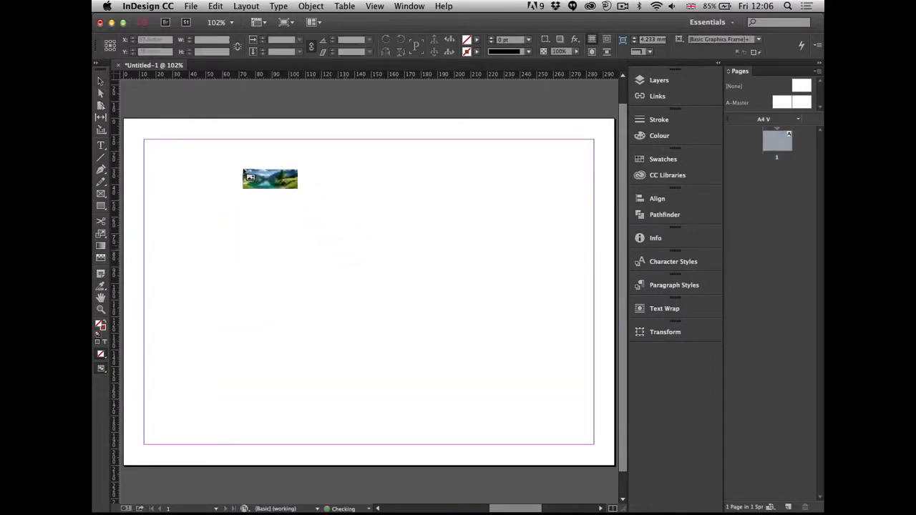
Step: Place the loaded panorama across the page at about 288 × 102 mm and move it closer to the page centre in Preview mode
mouse_move(161, 196)
left_mouse_down()
mouse_move(451, 303)
mouse_move(557, 323)
mouse_move(583, 344)
mouse_move(585, 364)
mouse_move(570, 352)
mouse_move(581, 351)
mouse_move(579, 323)
mouse_move(593, 360)
mouse_move(587, 352)
mouse_move(589, 385)
mouse_move(591, 372)
mouse_move(601, 384)
left_mouse_up()
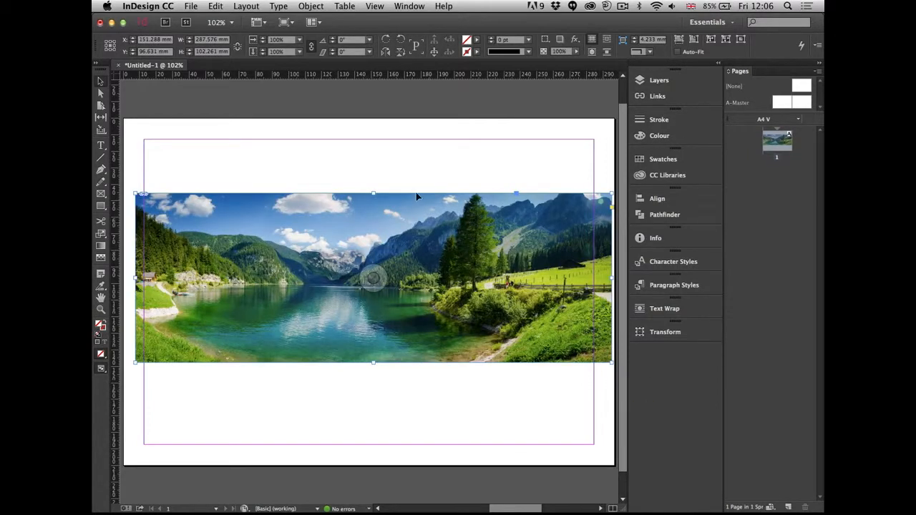
left_click(393, 146)
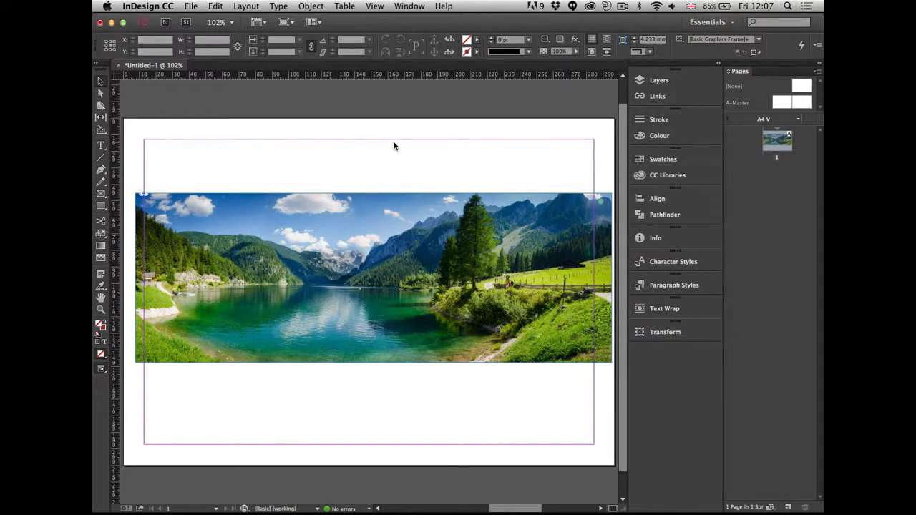
left_click(352, 218)
key("w")
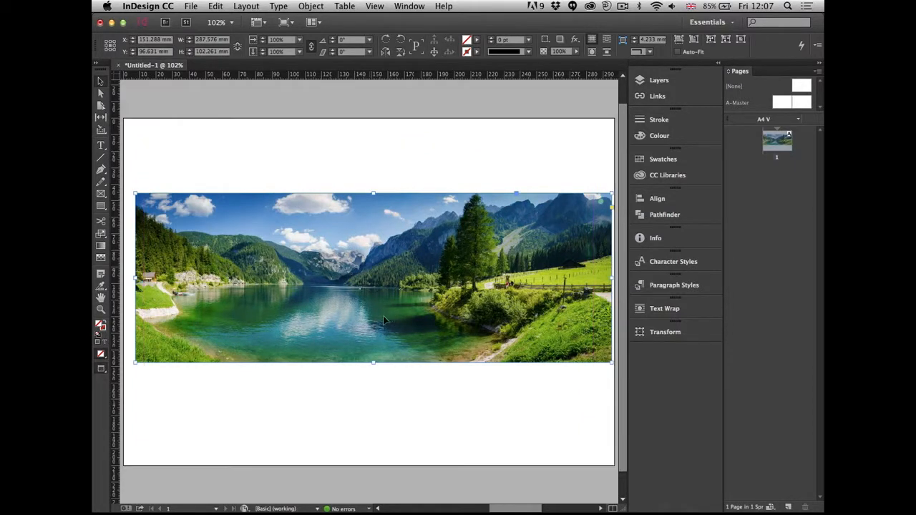
left_click_drag(355, 209, 377, 262)
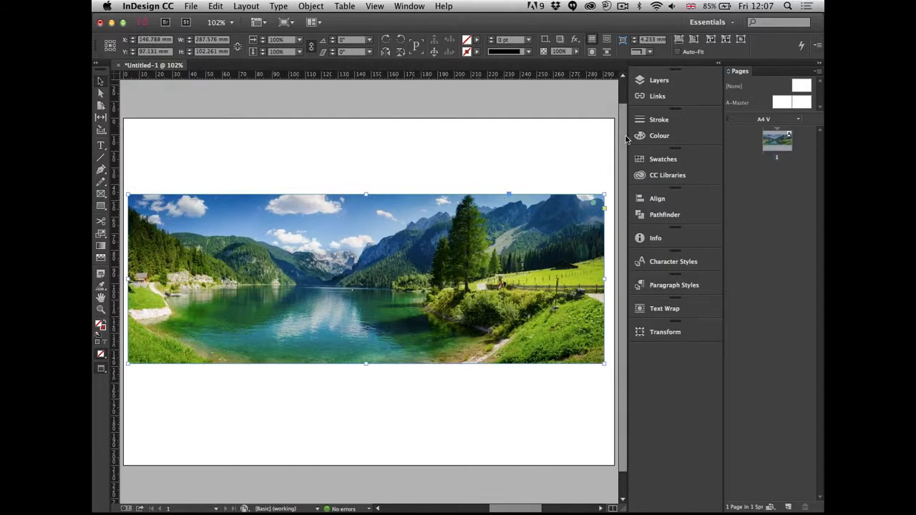
Step: Draw three frames side by side over the panorama, the left about 67 × 51 mm and the right about 80 × 56 mm
left_click_drag(627, 138, 675, 138)
left_click(422, 409)
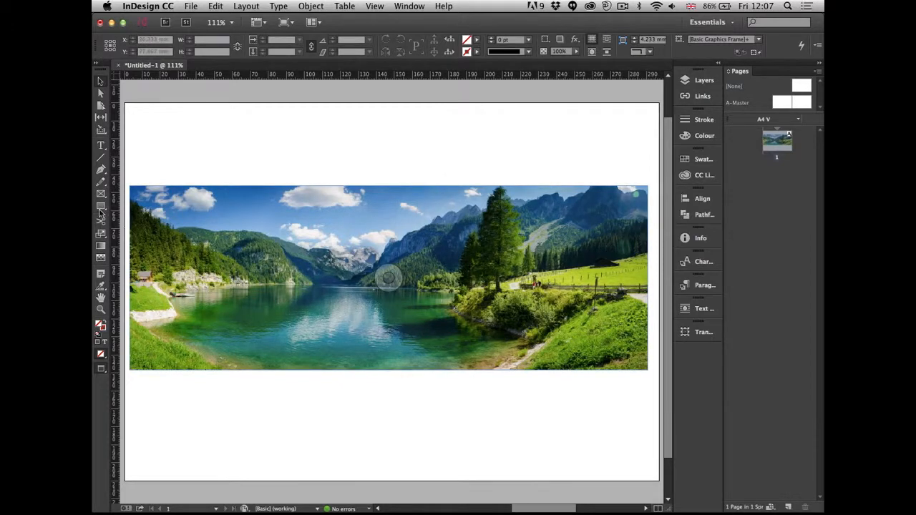
left_click_drag(160, 227, 281, 321)
mouse_move(320, 221)
left_mouse_down()
mouse_move(342, 245)
mouse_move(469, 298)
left_mouse_up()
mouse_move(492, 236)
left_mouse_down()
mouse_move(533, 277)
mouse_move(636, 336)
left_mouse_up()
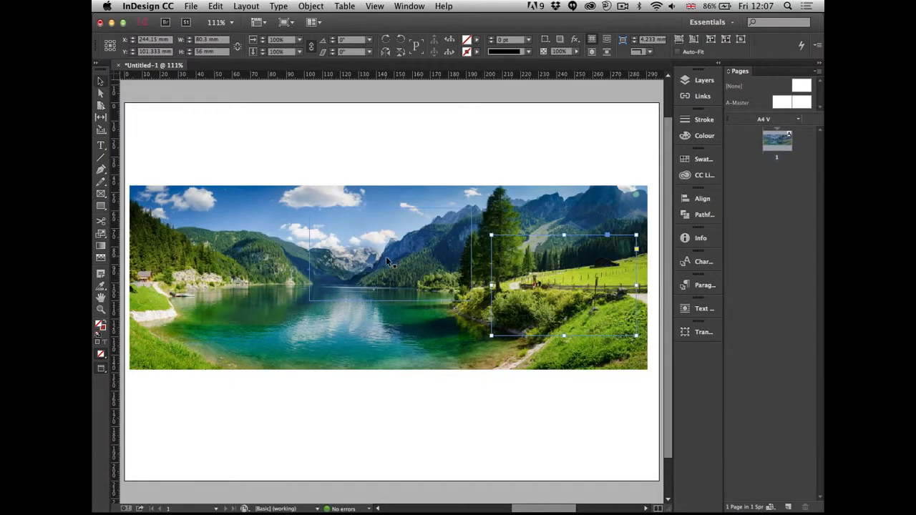
Step: Show the frame edges, then enlarge the middle frame to about 106 × 61 mm and rotate it to about -5.3°
key("w")
left_click(366, 278)
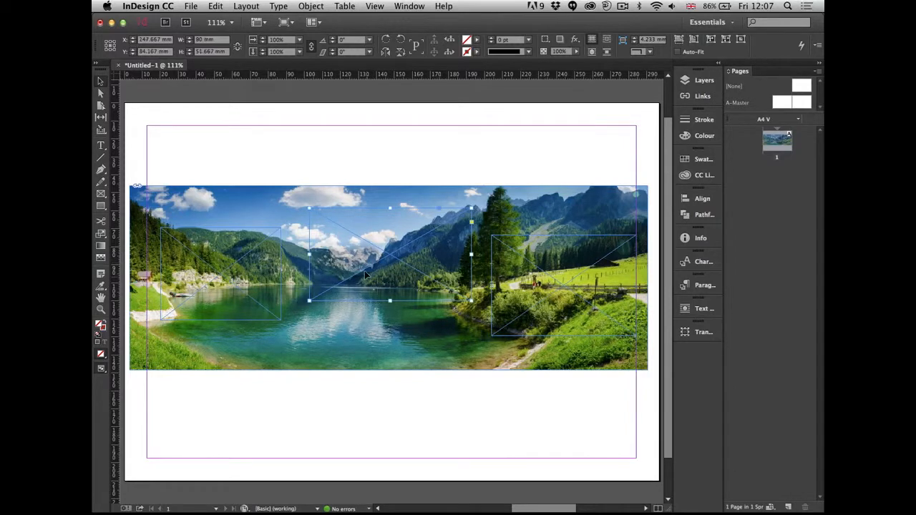
left_click_drag(309, 301, 277, 334)
left_click(469, 208)
left_click_drag(474, 208, 477, 275)
Step: Rotate the right frame to 8° and move both outer frames inward so they overlap the middle frame
left_click_drag(604, 253, 596, 243)
left_click_drag(525, 318, 510, 312)
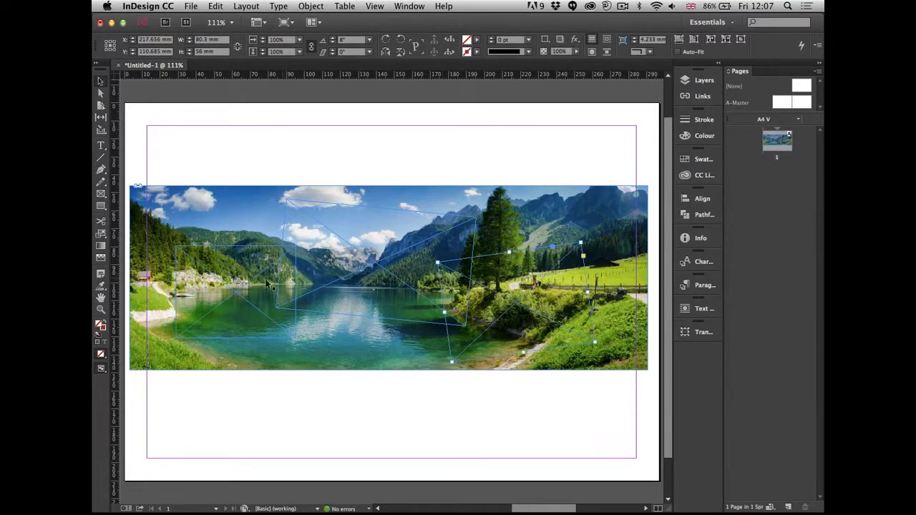
left_click(251, 286)
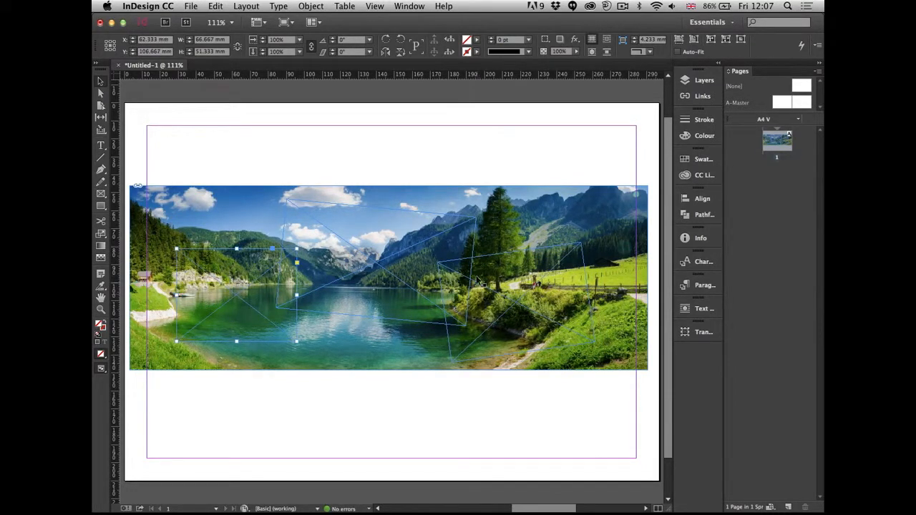
Step: Cut the panorama from the page and paste it into the left frame
left_click(578, 232)
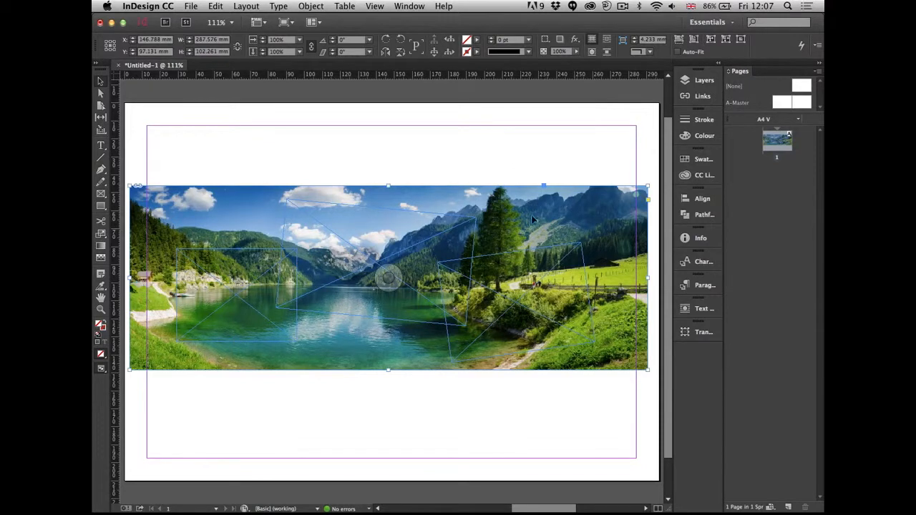
left_click(215, 6)
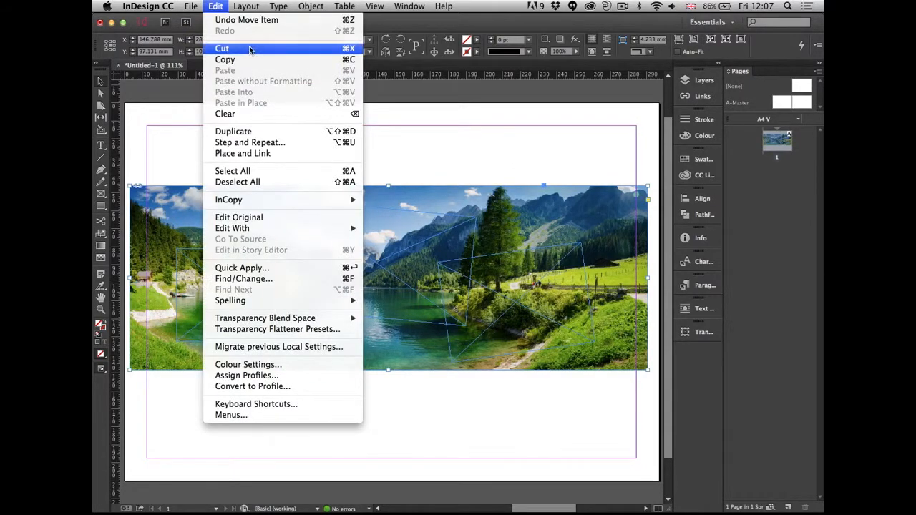
left_click(250, 49)
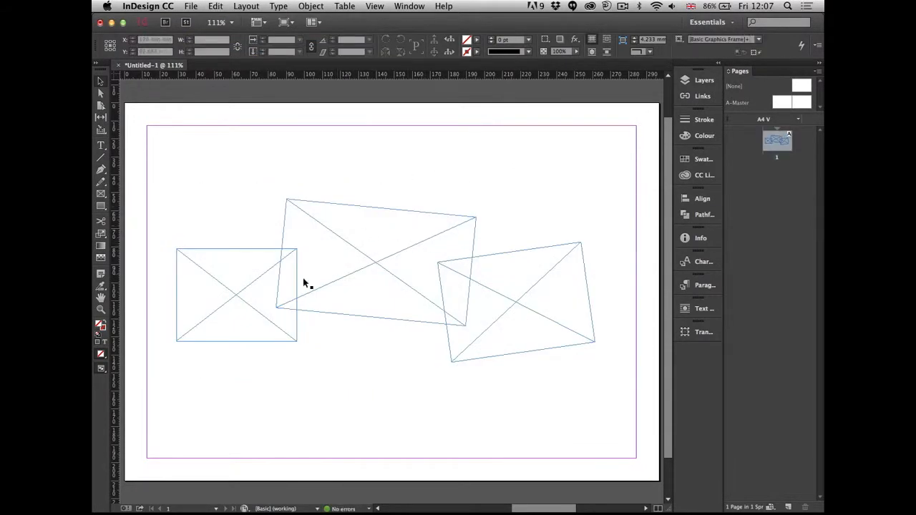
left_click(237, 270)
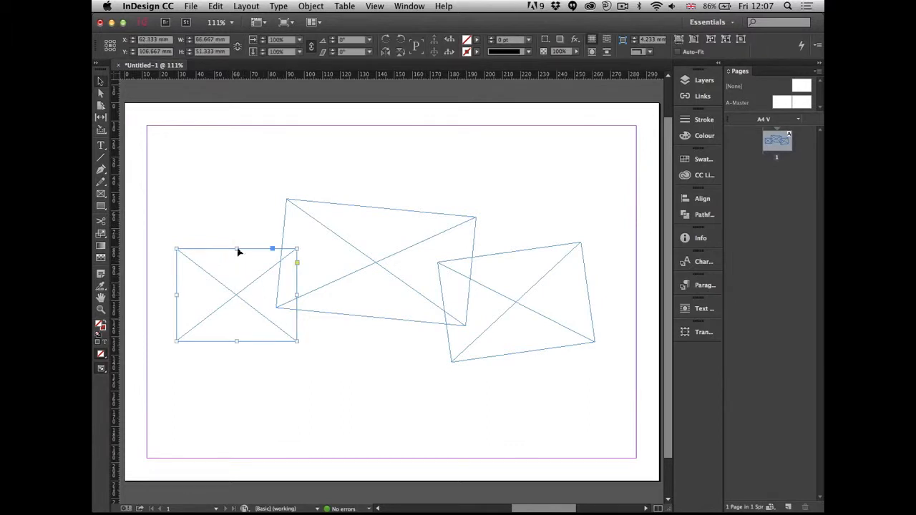
left_click(215, 6)
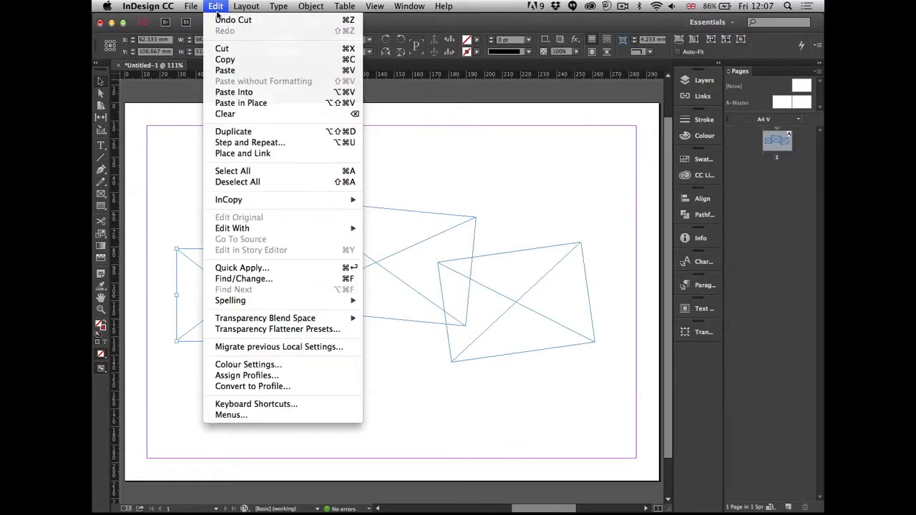
left_click(265, 94)
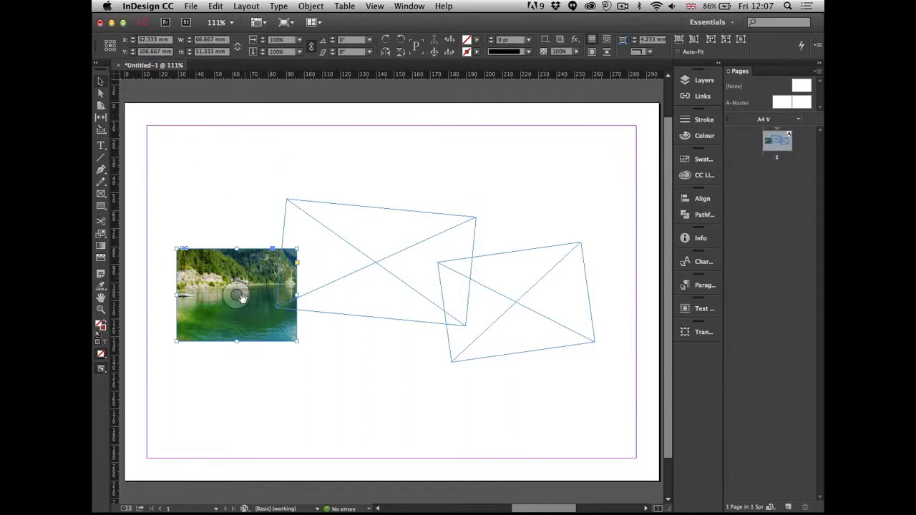
Step: Paste the cut panorama into the middle frame and the right frame, then deselect everything
left_click(340, 290)
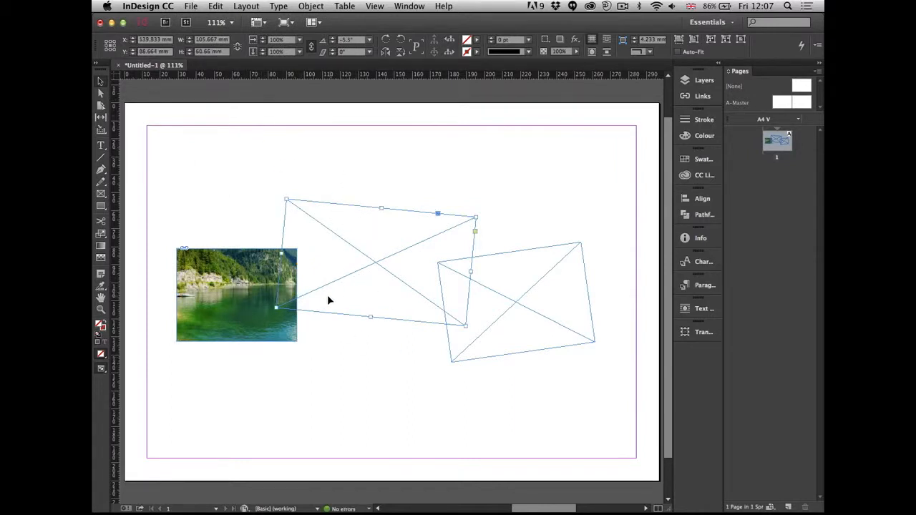
key("super+alt+v")
left_click(538, 352)
key("super+alt+v")
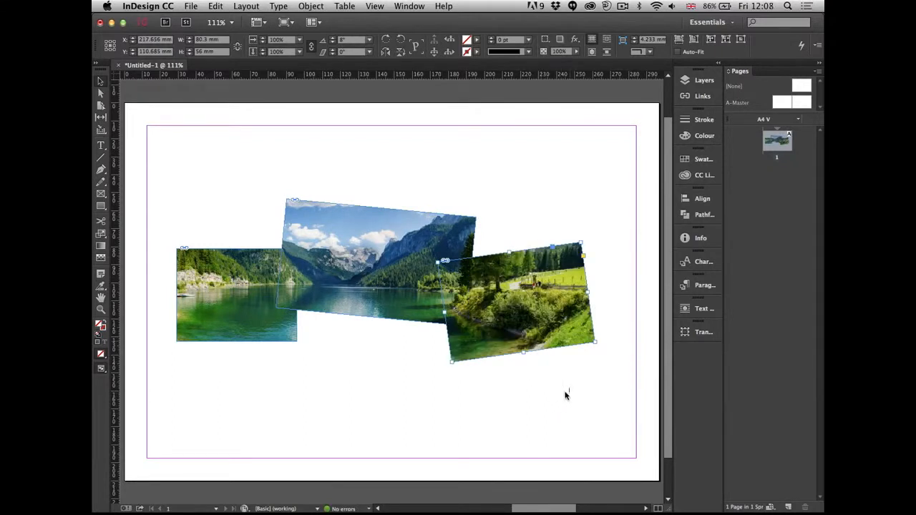
left_click(565, 395)
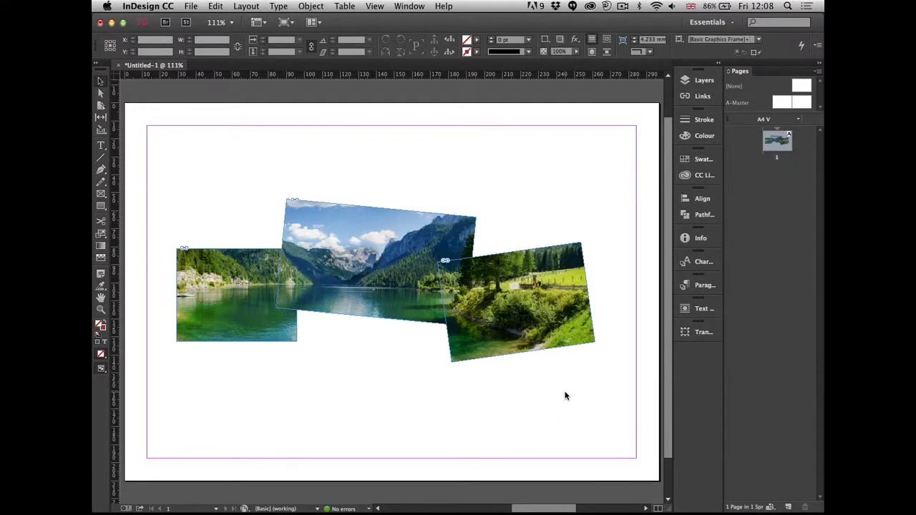
Step: Give all three photo frames a 4 pt white stroke and a drop shadow, then preview the page without frame edges
left_click_drag(228, 184, 455, 365)
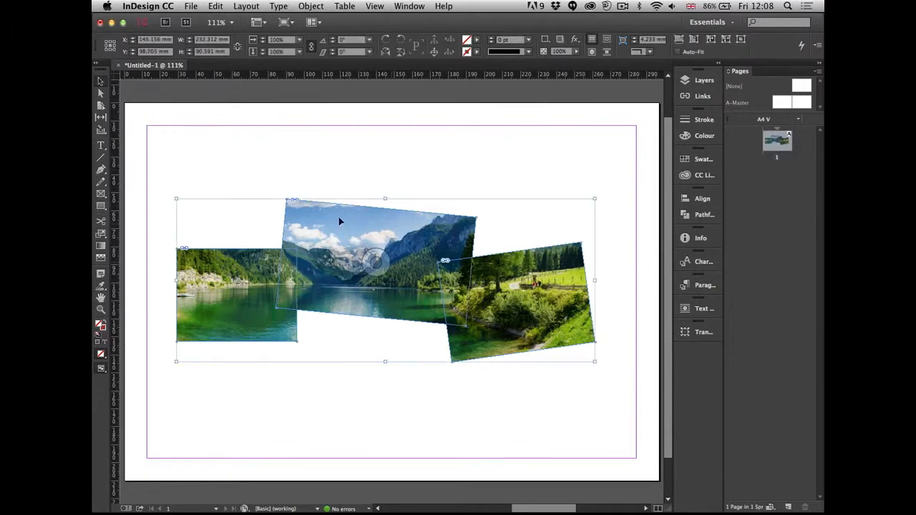
left_click(476, 53)
left_click(398, 99)
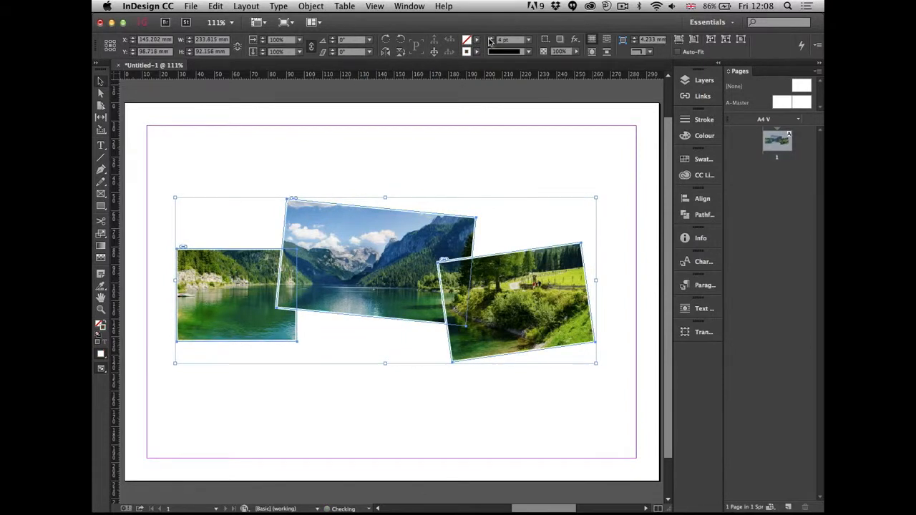
left_click(562, 140)
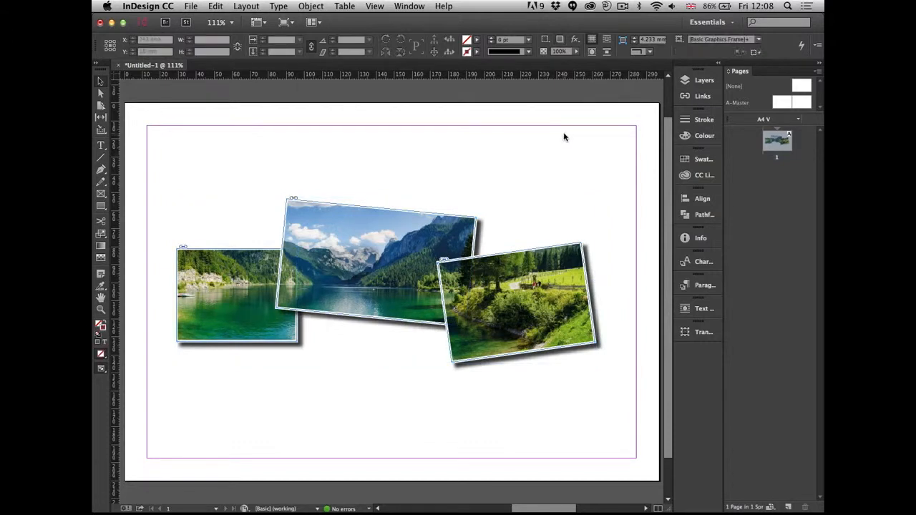
key("w")
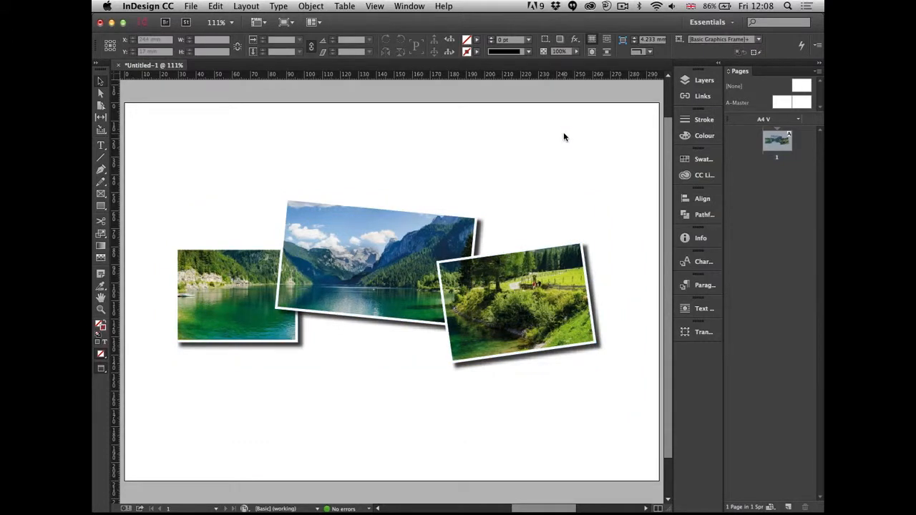
Step: Enlarge the left frame outward from its upper-left corner to reveal more of the panorama's shore and sky
left_click(201, 262)
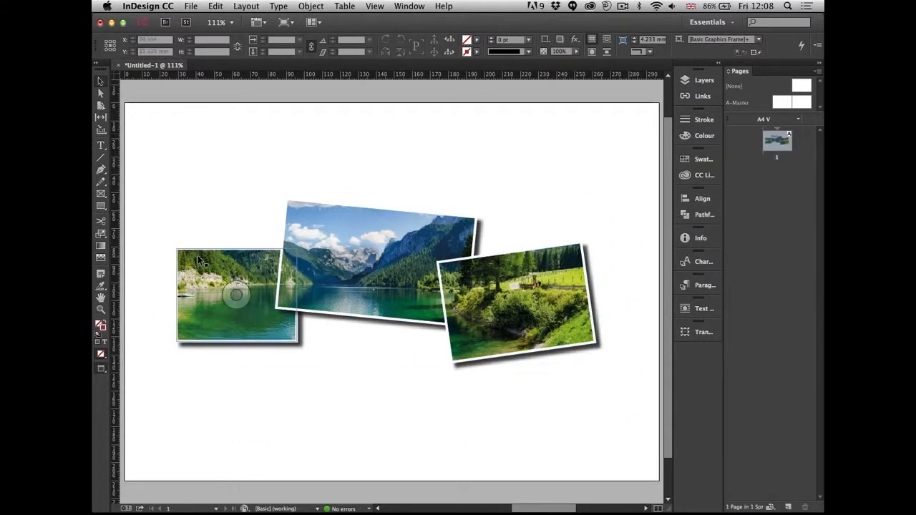
left_click_drag(174, 246, 143, 224)
left_click(280, 198)
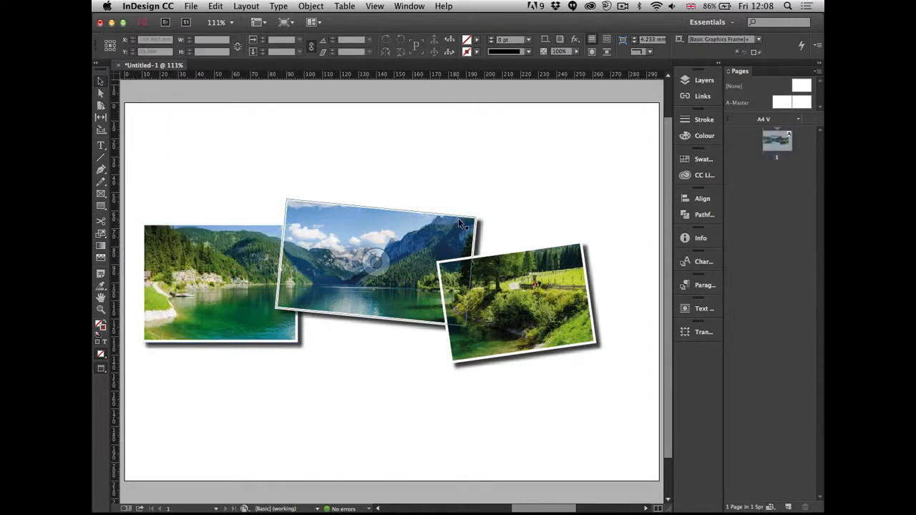
Step: Draw a frame about 41 × 28 mm over the middle photo's upper-right corner and rotate it to 13°
key("f")
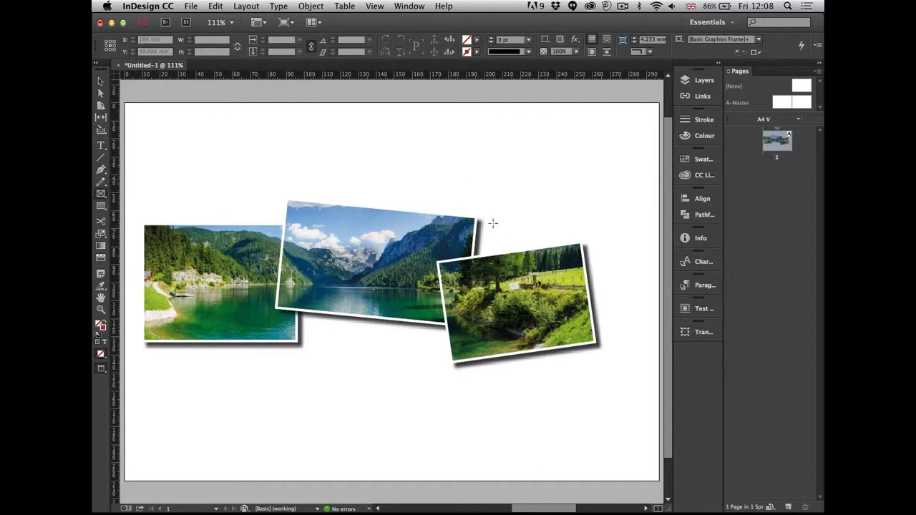
left_click_drag(447, 189, 522, 241)
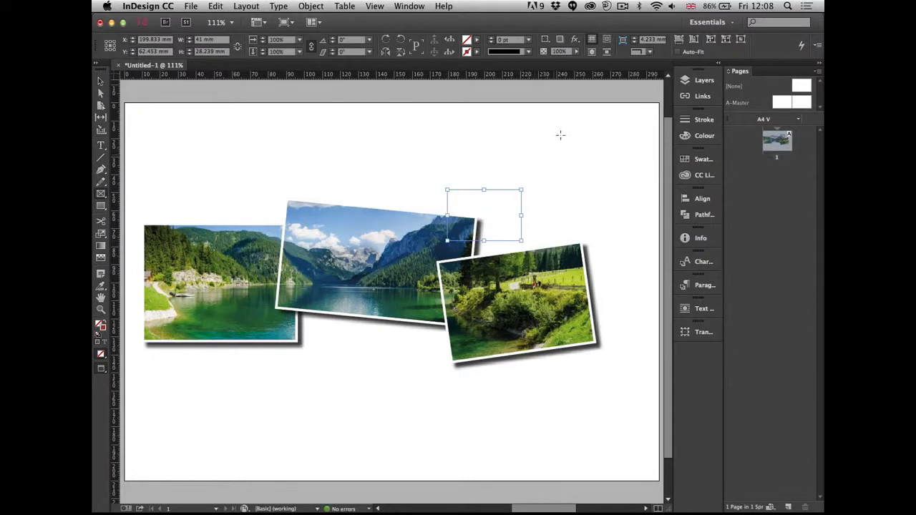
key("r")
left_click_drag(540, 158, 542, 175)
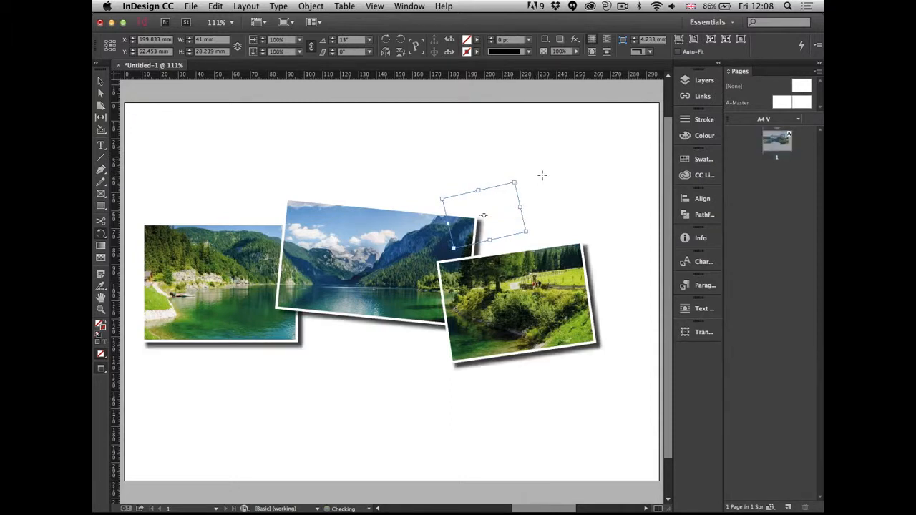
Step: Paste the panorama into the small rotated frame and deselect it
key("super+alt+v")
key("v")
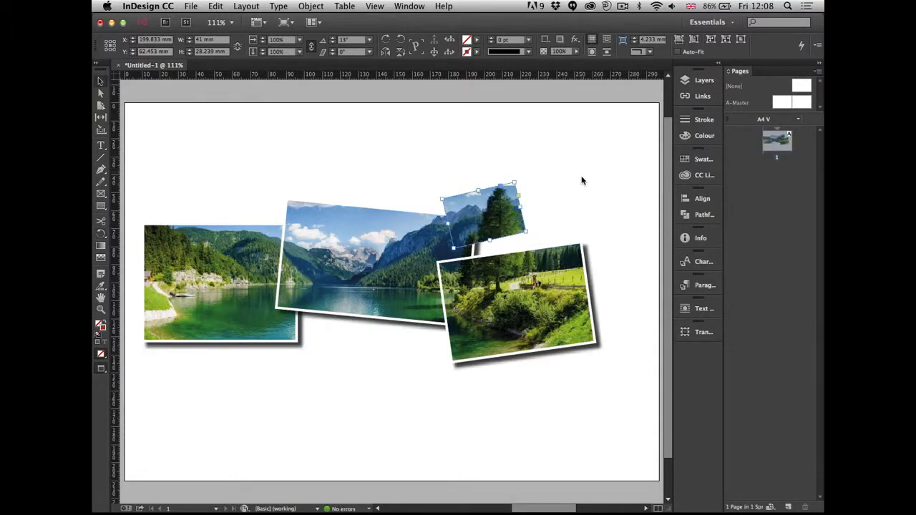
left_click(580, 186)
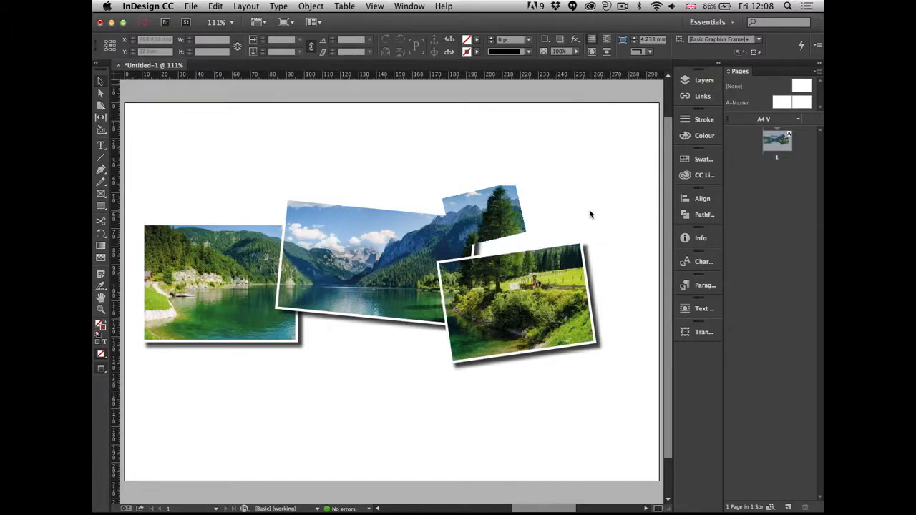
Step: Crop the small rotated frame from its upper edge to a height of about 23 mm and undo a trial move
left_click(500, 205)
left_click_drag(478, 191, 482, 207)
left_click_drag(490, 240, 523, 205)
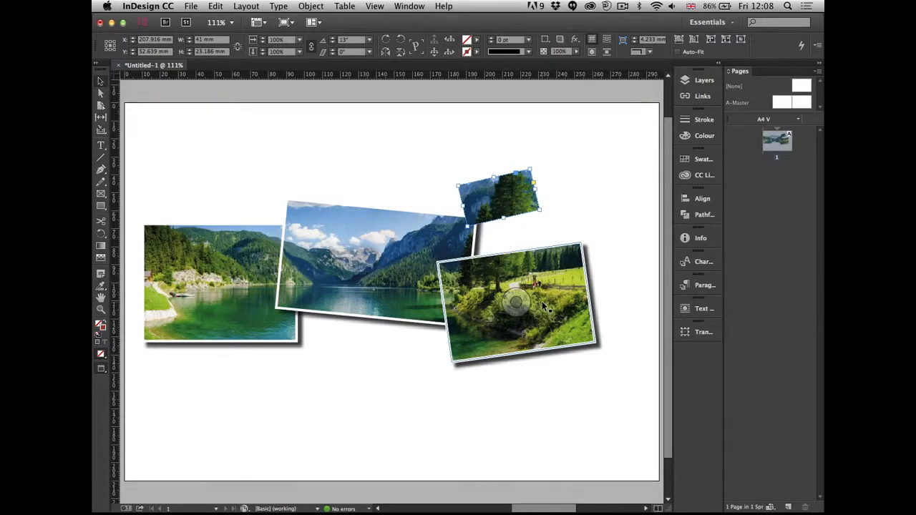
key("super+z")
left_click(211, 146)
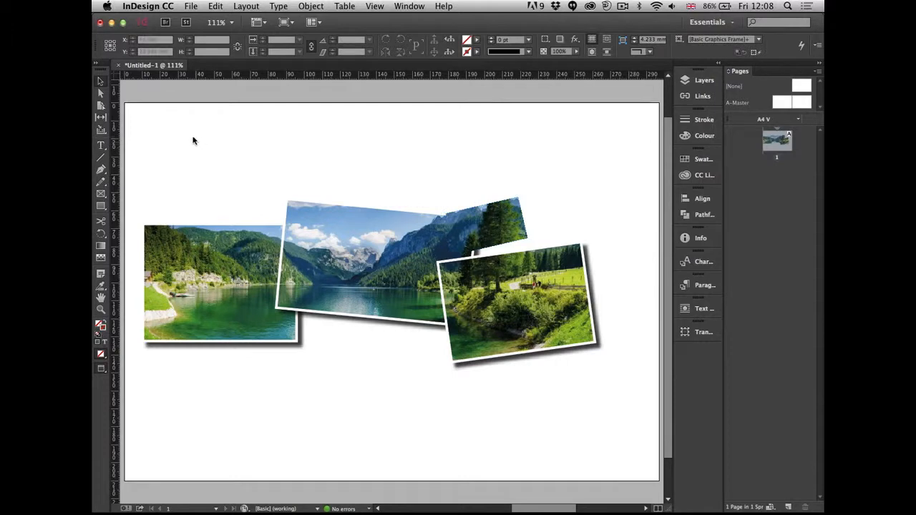
Step: Delete all the photo frames and paste the full panorama back onto the empty page
left_click_drag(205, 153, 566, 427)
key("Delete")
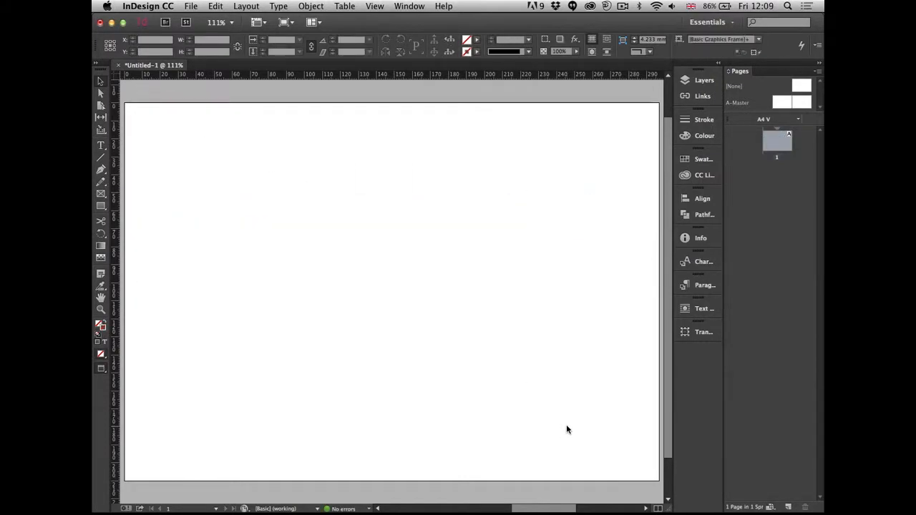
key("super+v")
left_click(485, 169)
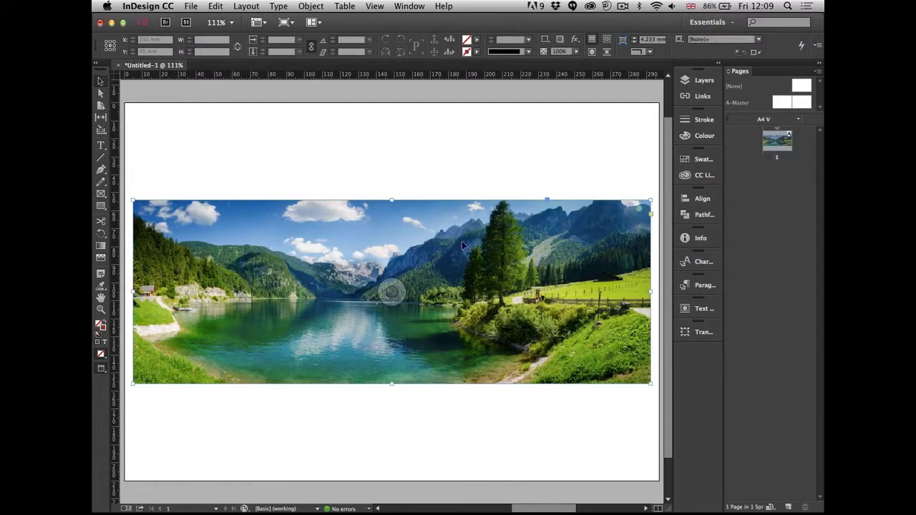
Step: Draw three separate rectangular frames over the left, middle and right of the panorama, the right one about 66 × 50 mm
left_click(101, 194)
left_click_drag(195, 248, 339, 347)
left_click_drag(341, 221, 464, 322)
left_click_drag(479, 272, 599, 362)
Step: Show the frame edges, select the three empty frames and combine them into one compound path
key("v")
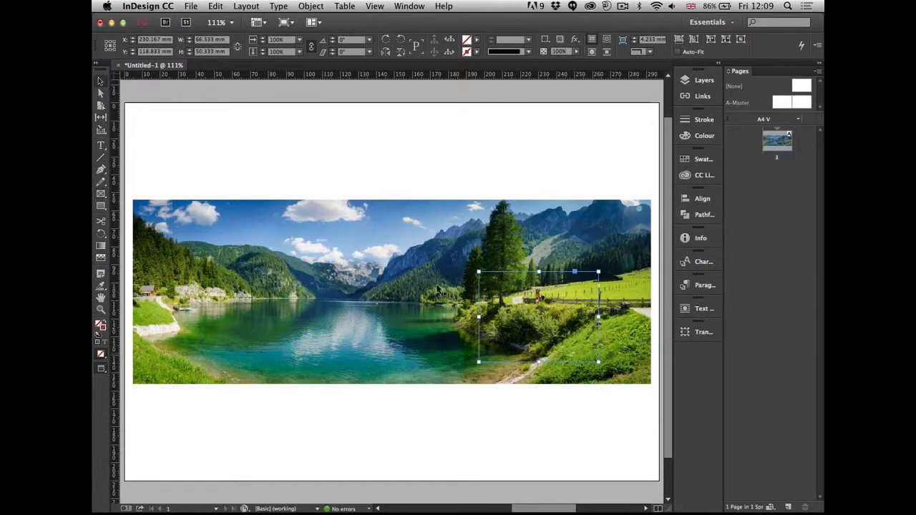
key("w")
left_click(399, 283, "shift")
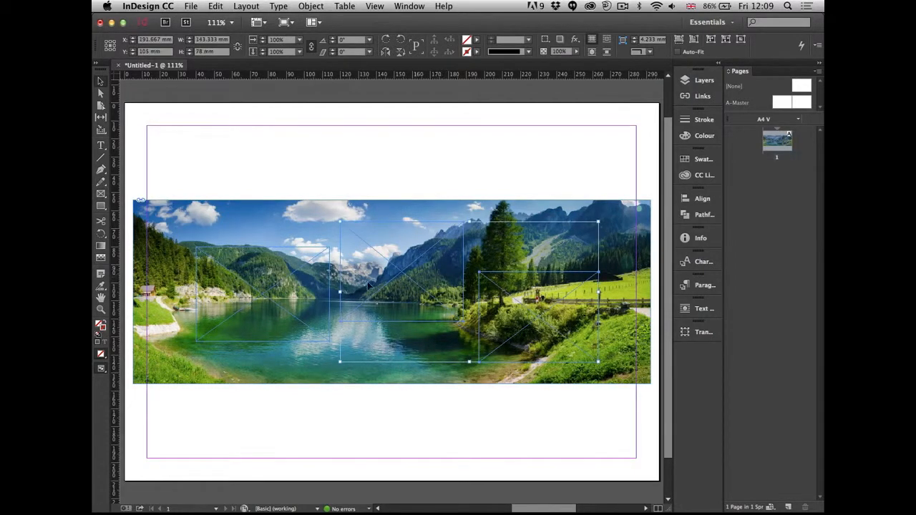
left_click(265, 281, "shift")
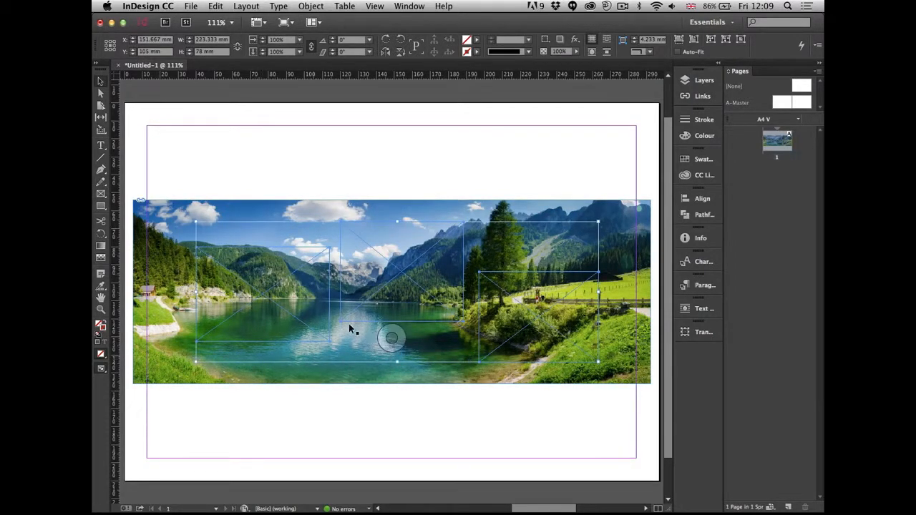
left_click(216, 7)
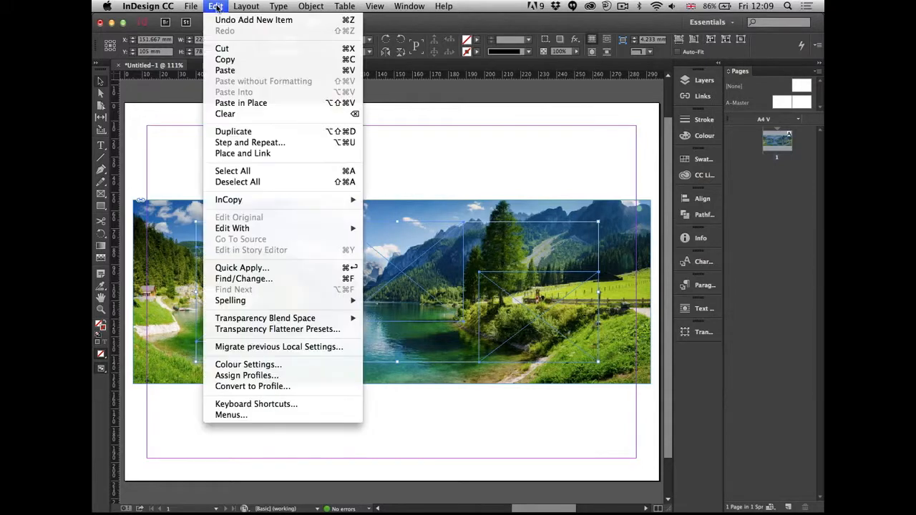
mouse_move(311, 7)
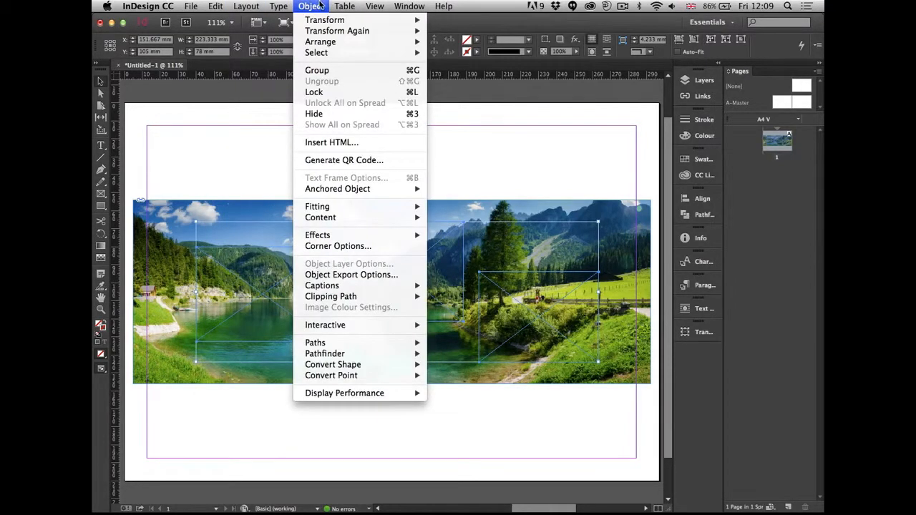
mouse_move(387, 345)
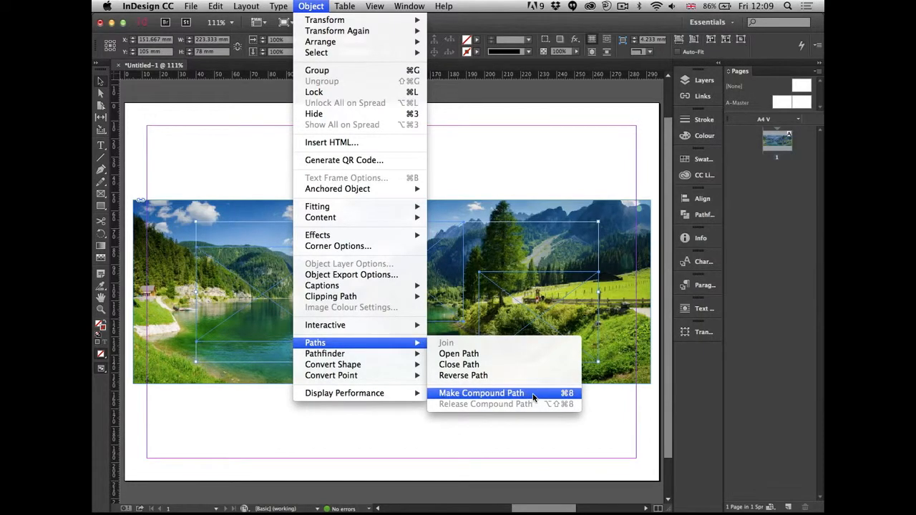
left_click(493, 394)
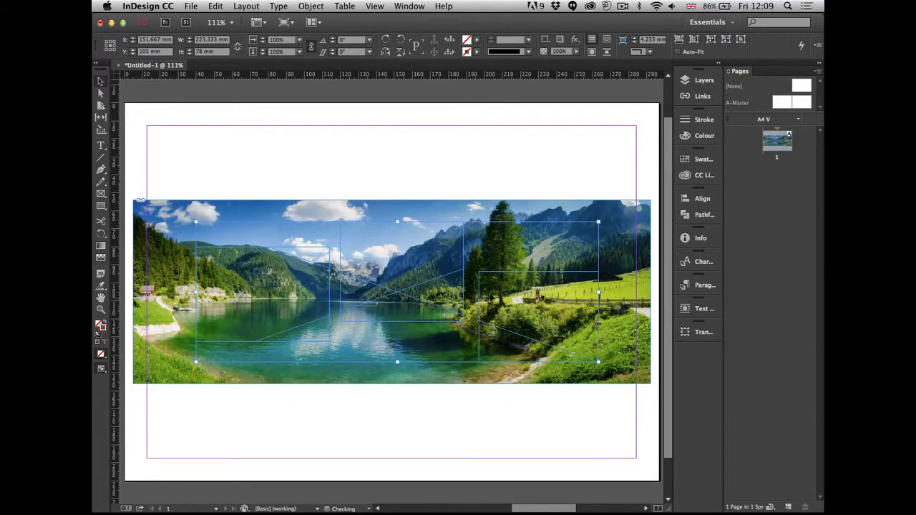
left_click(539, 155)
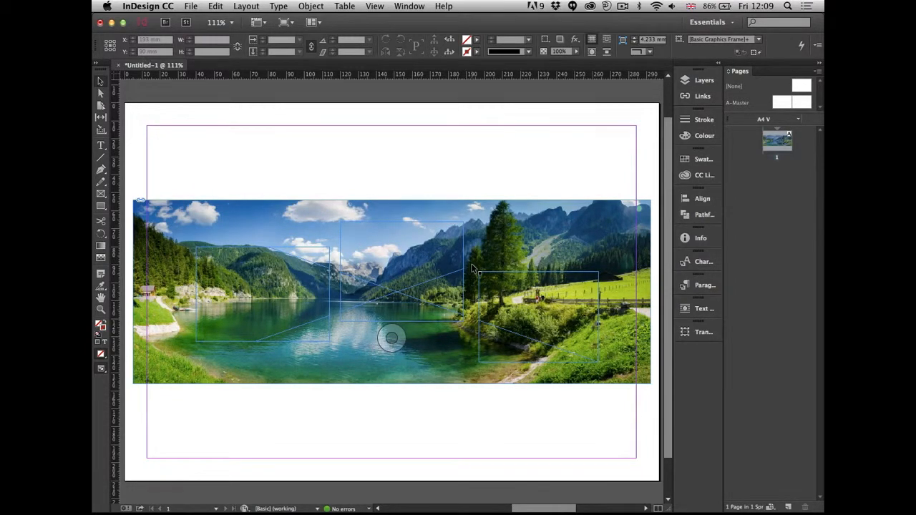
Step: Cut the panorama from the page and paste it into the three-part compound path, then deselect it
left_click(414, 293)
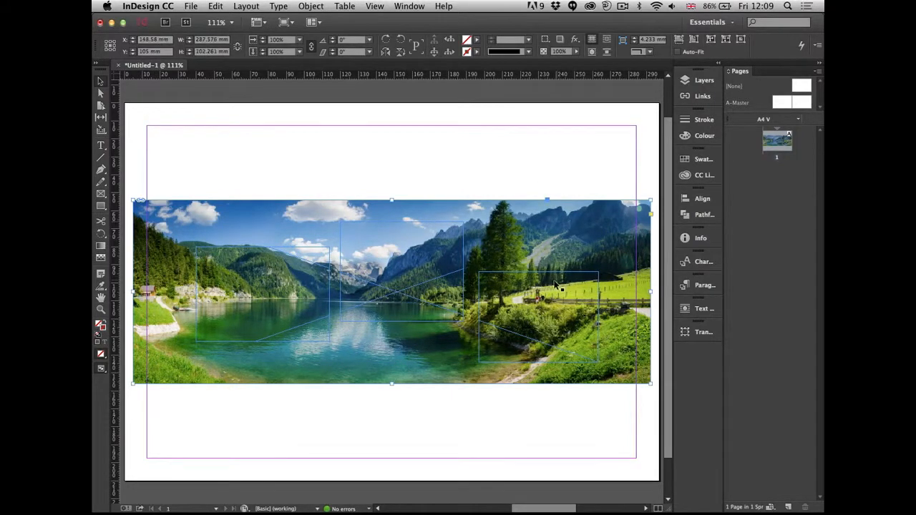
key("Delete")
left_click(410, 268)
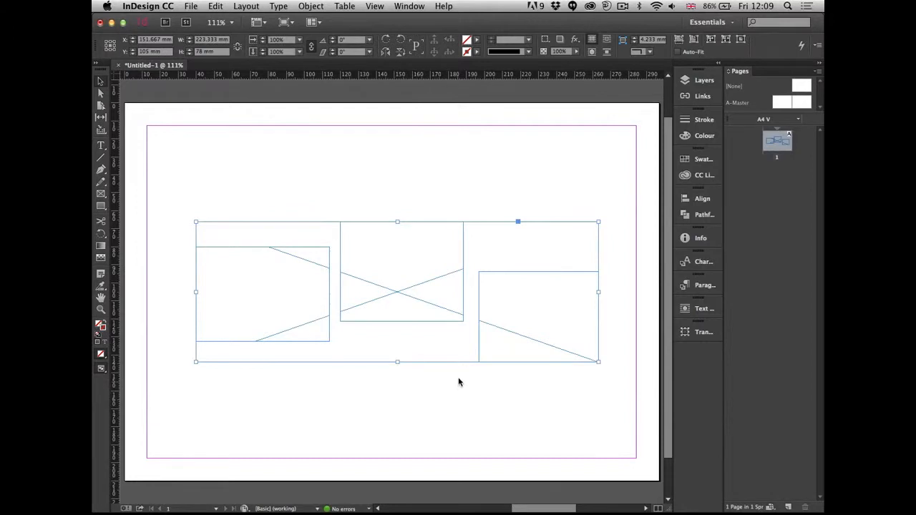
key("super+z")
left_click(513, 160)
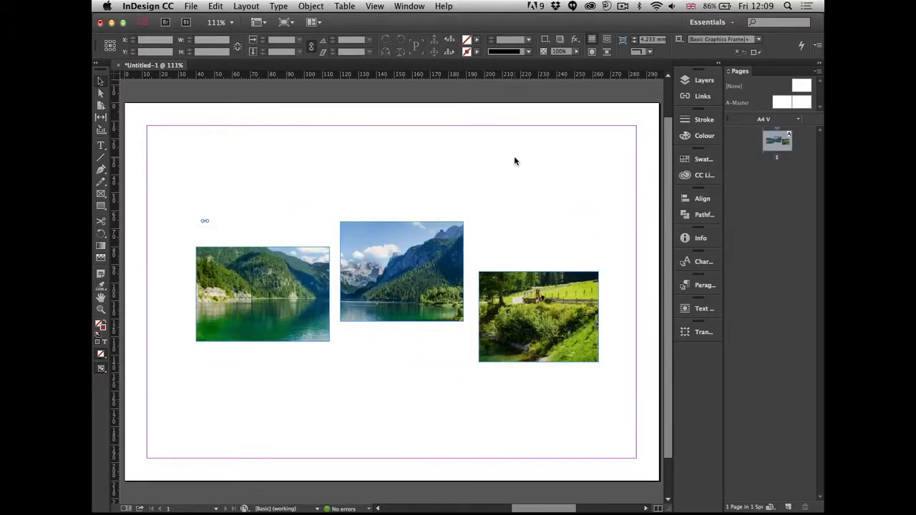
Step: Move the whole compound frame slightly up and to the left, then deselect it
left_click_drag(316, 278, 314, 275)
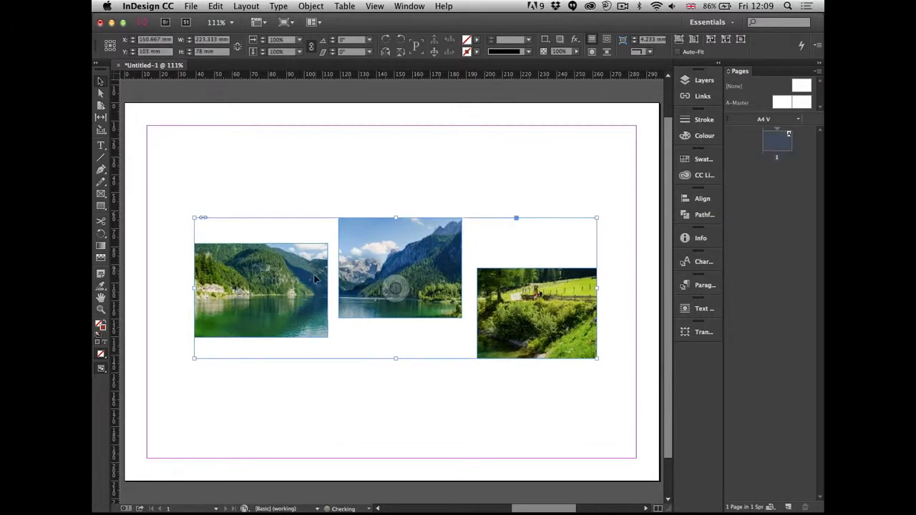
key("a")
left_click(185, 174)
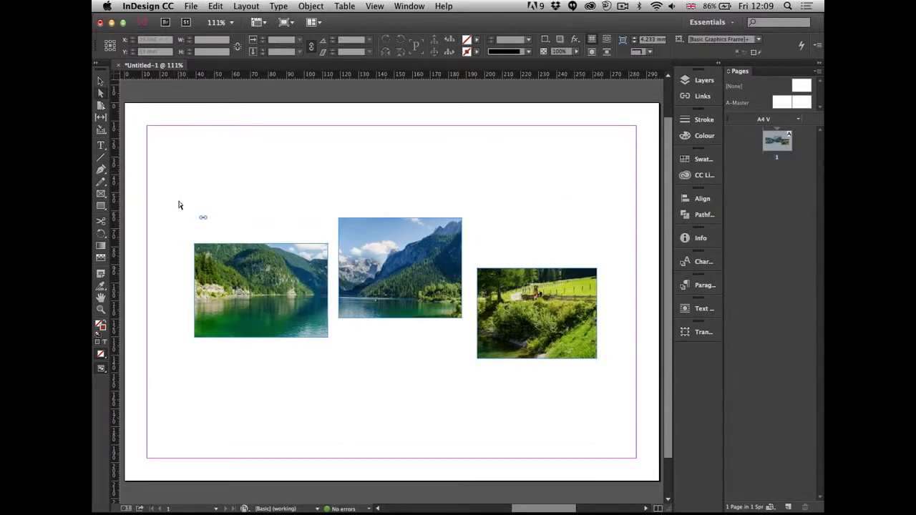
Step: Shift the panorama slightly to the left and down inside the compound frame using the Direct Selection tool
left_click_drag(170, 224, 330, 364)
left_click_drag(292, 280, 285, 284)
left_click(268, 196)
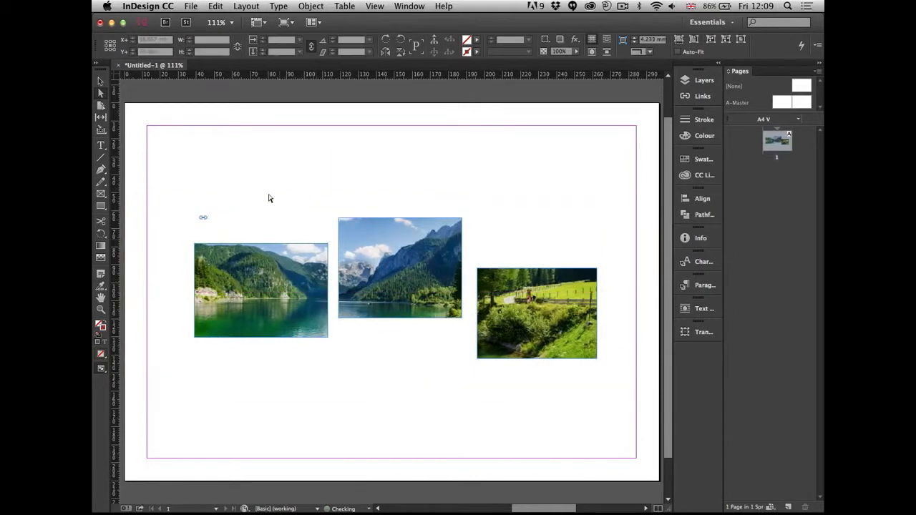
Step: Select only the left frame's anchor points within the compound path and nudge it over the panorama in all directions, ending slightly higher
left_click_drag(188, 231, 331, 359)
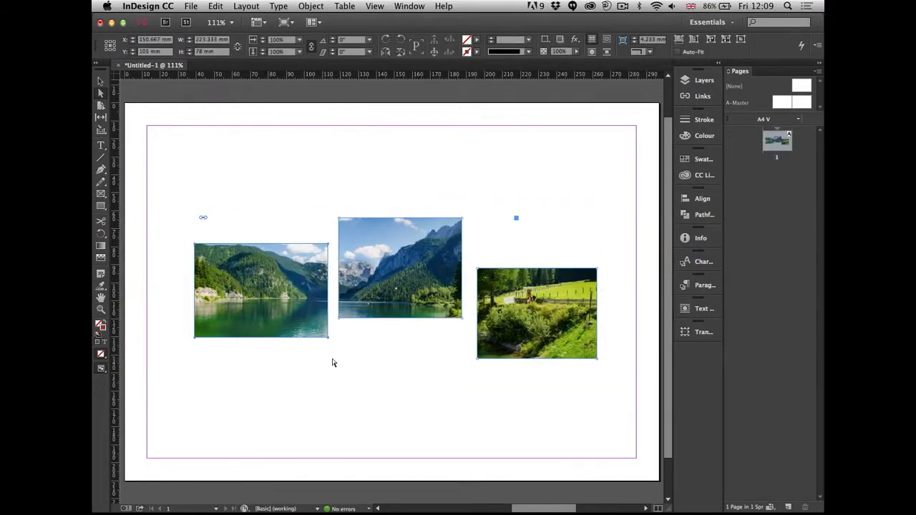
key("v")
left_click(223, 181)
key("a")
left_click_drag(184, 231, 326, 357)
key("Left")
key("Left")
key("Left")
key("Left")
key("Up")
key("Right")
key("Right")
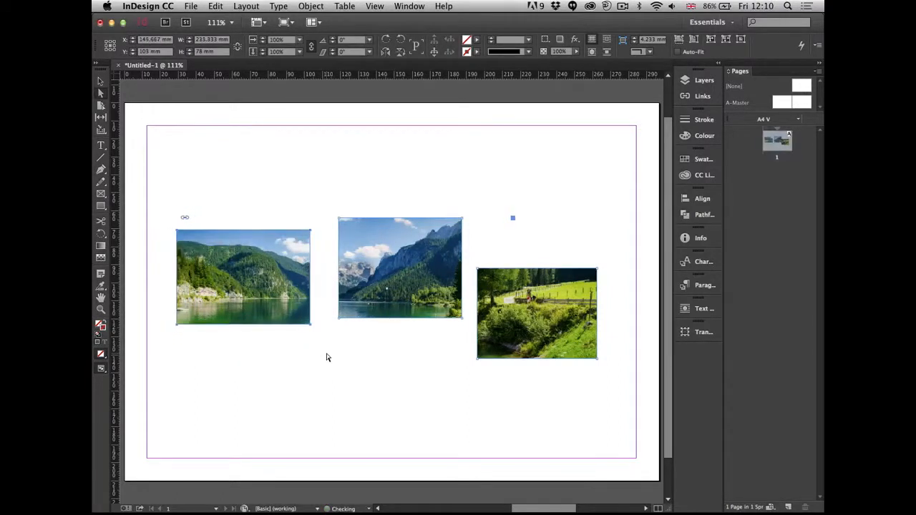
key("Down")
key("Down")
key("Down")
key("Down")
key("Down")
key("Down")
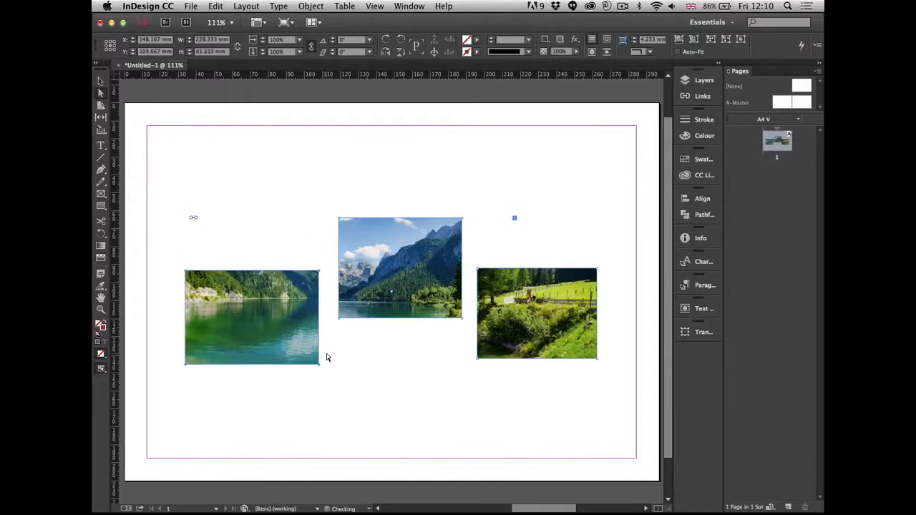
key("Right")
key("Right")
key("Up")
key("Right")
key("Right")
key("Up")
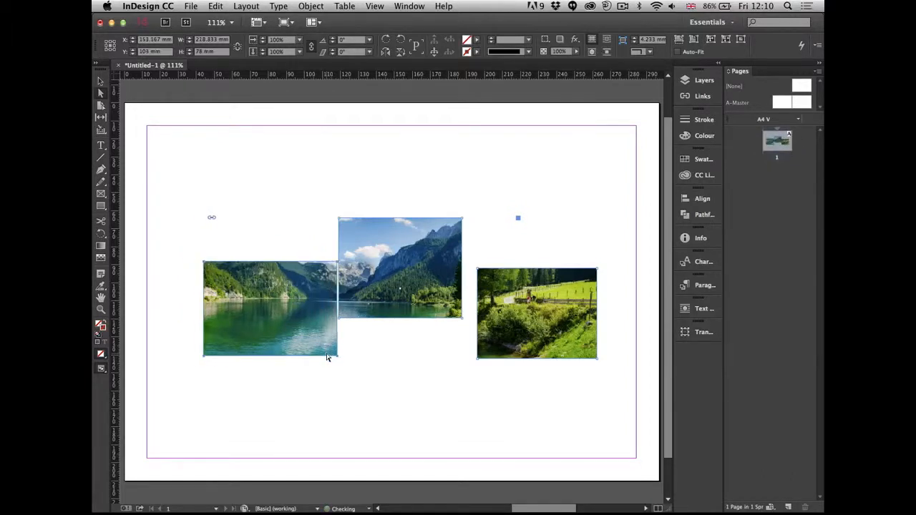
key("Left")
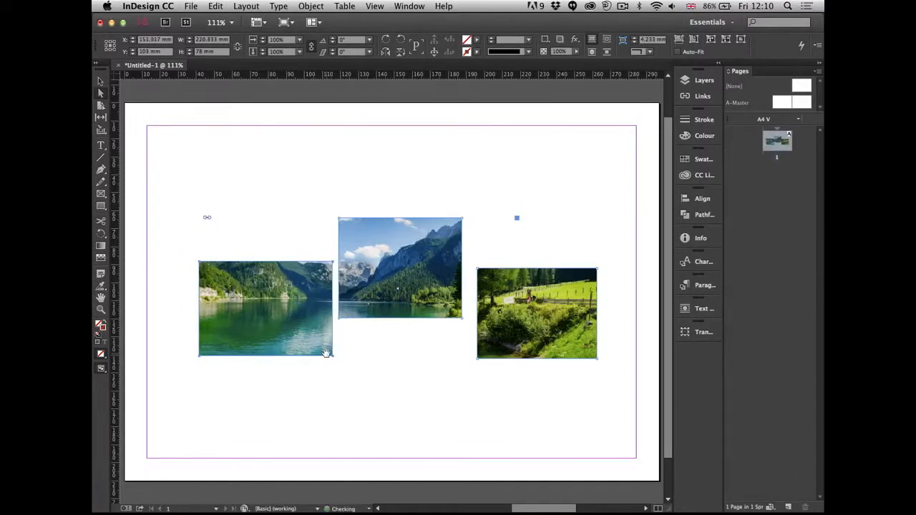
key("Right")
key("Right")
key("Right")
key("Right")
key("Left")
key("Left")
key("Left")
key("Left")
key("Left")
key("Left")
key("Up")
key("Up")
key("Up")
key("Up")
key("Up")
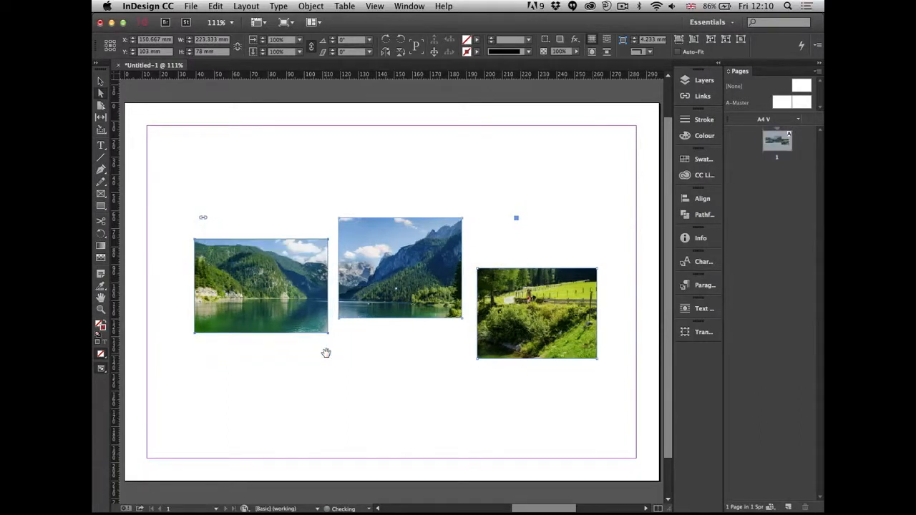
Step: Nudge the left frame of the compound path further down and rotate it about 5.5° over the panorama, then deselect it
key("Up")
key("Down")
key("Down")
key("Down")
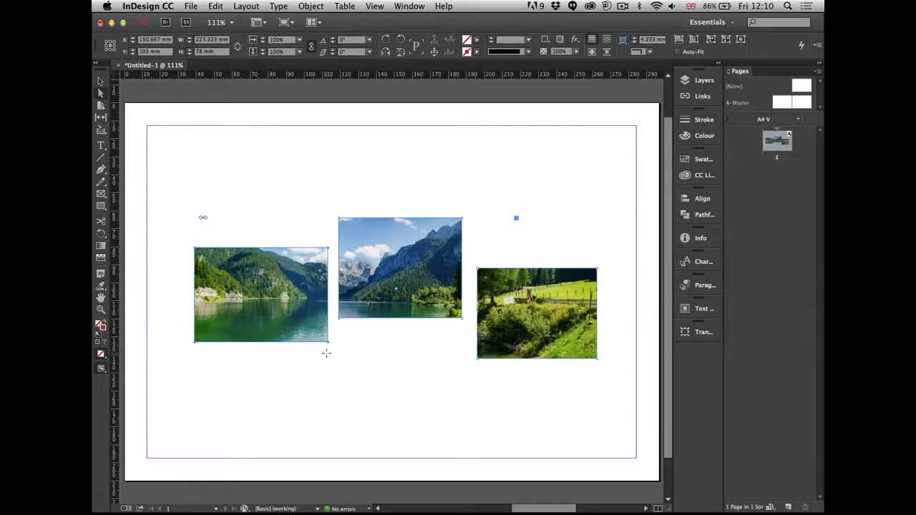
mouse_move(308, 263)
left_mouse_down()
mouse_move(304, 240)
mouse_move(304, 284)
mouse_move(303, 269)
left_mouse_up()
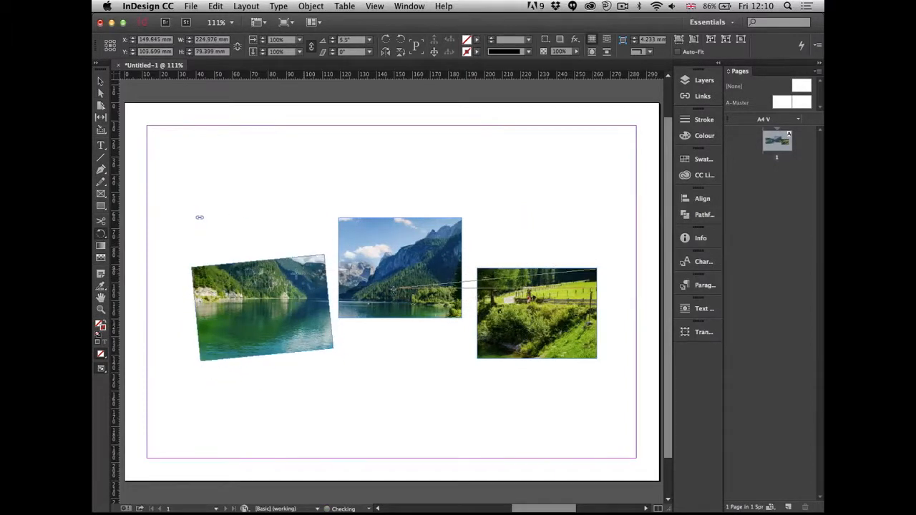
key("v")
left_click(577, 150)
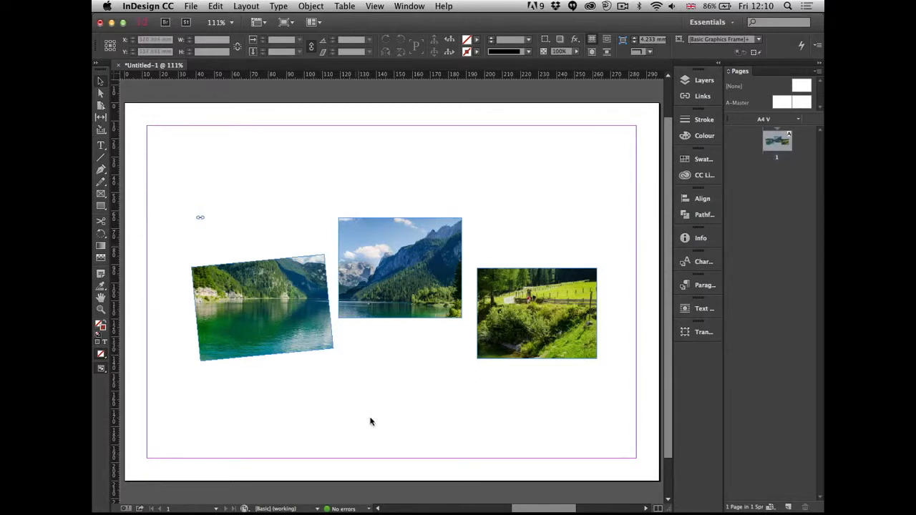
Step: Delete the entire compound frame and paste the original panorama back onto the page
left_click_drag(246, 184, 550, 423)
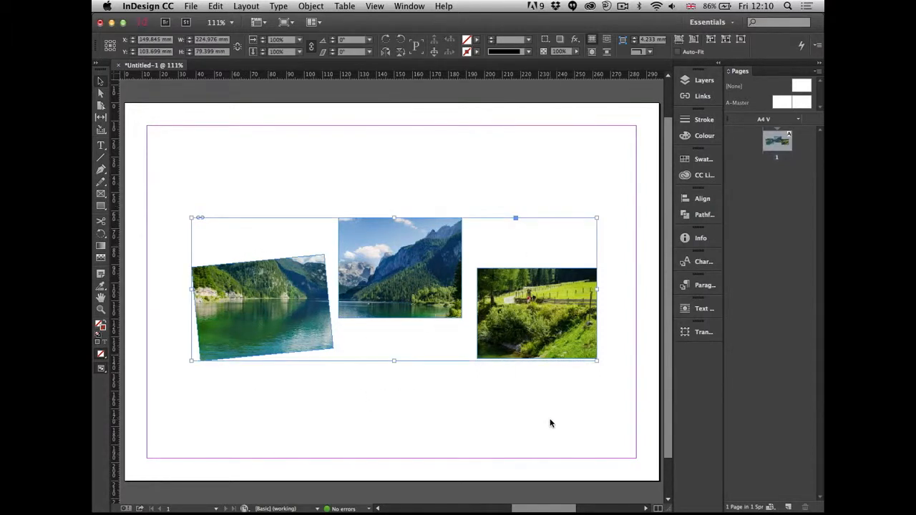
key("Delete")
key("super+v")
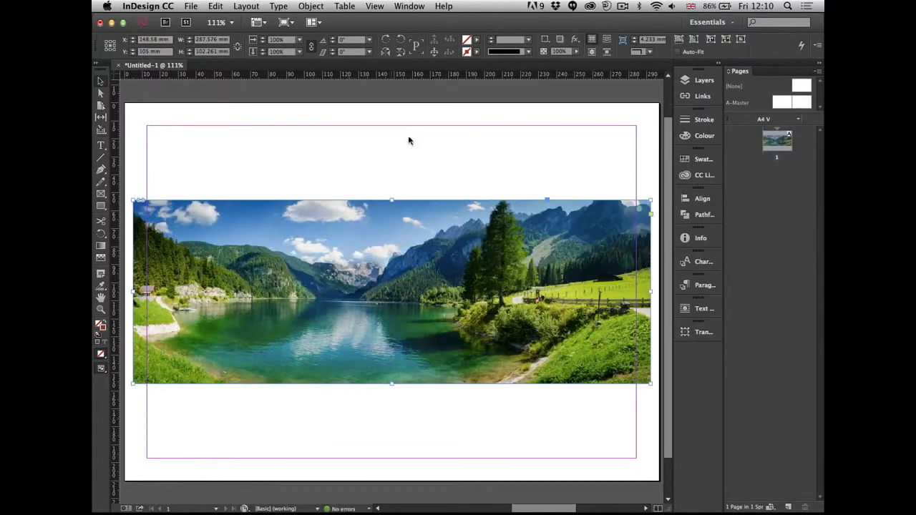
Step: Add a new layer, Layer 2, above the panorama's layer and hide Layer 1
left_click(704, 79)
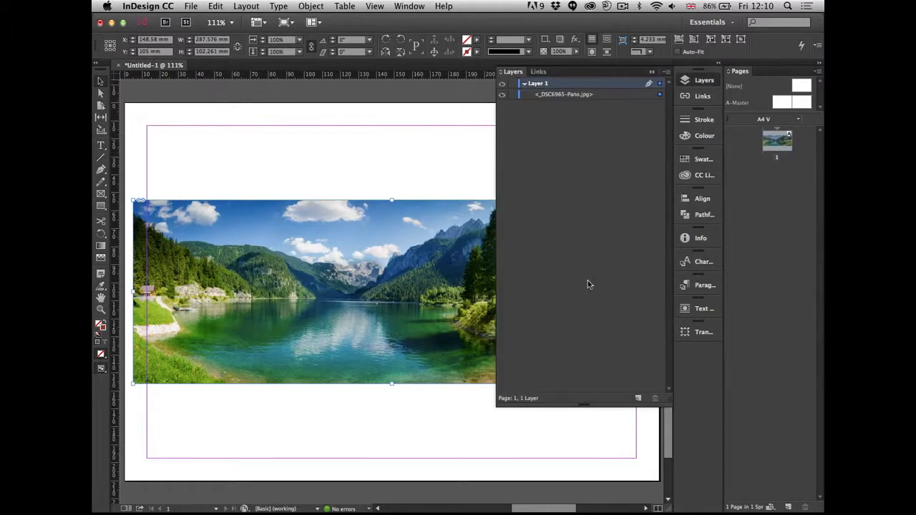
left_click(525, 94)
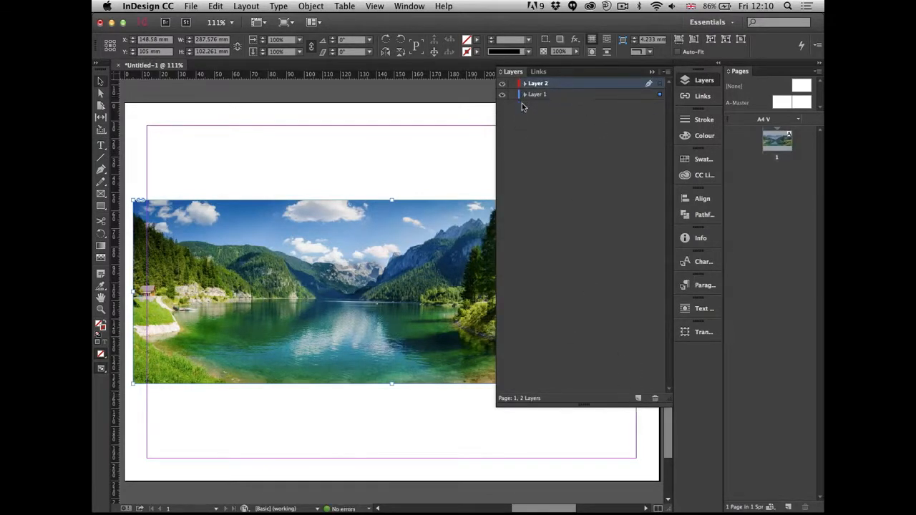
left_click(502, 94)
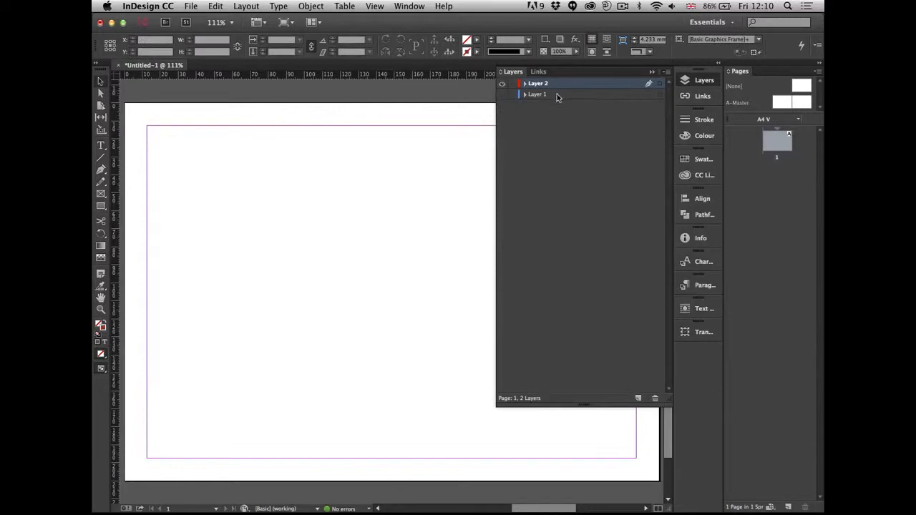
left_click(685, 79)
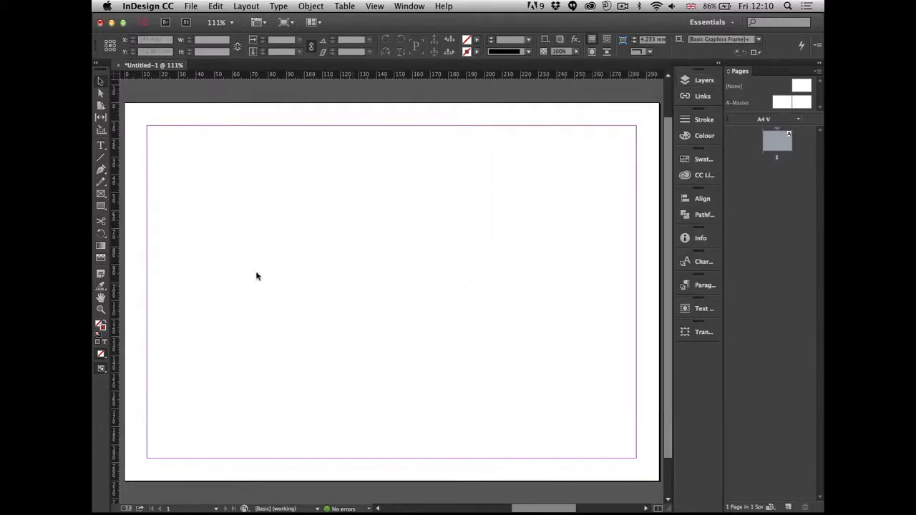
Step: Draw a text frame about 189 × 55 mm in the middle of the page and enter ADVENTURE
mouse_move(228, 224)
left_mouse_down()
mouse_move(567, 311)
mouse_move(569, 322)
left_mouse_up()
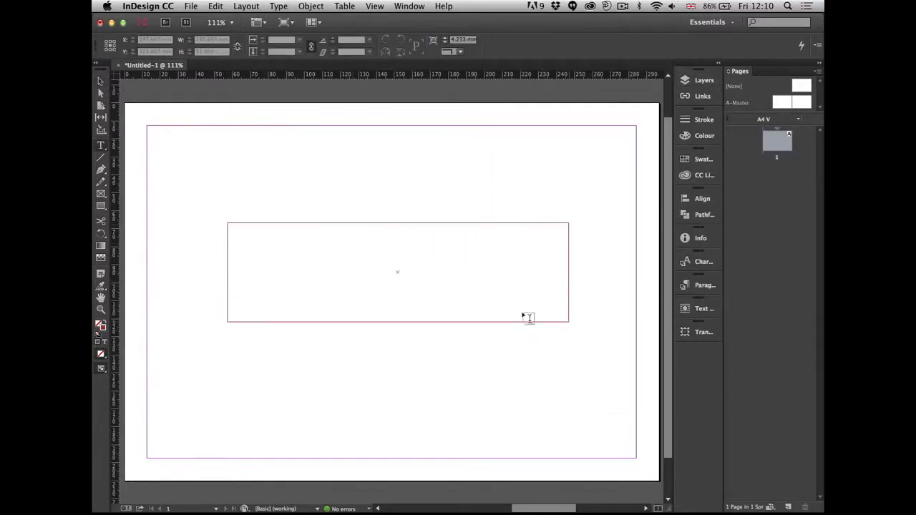
left_click(423, 252)
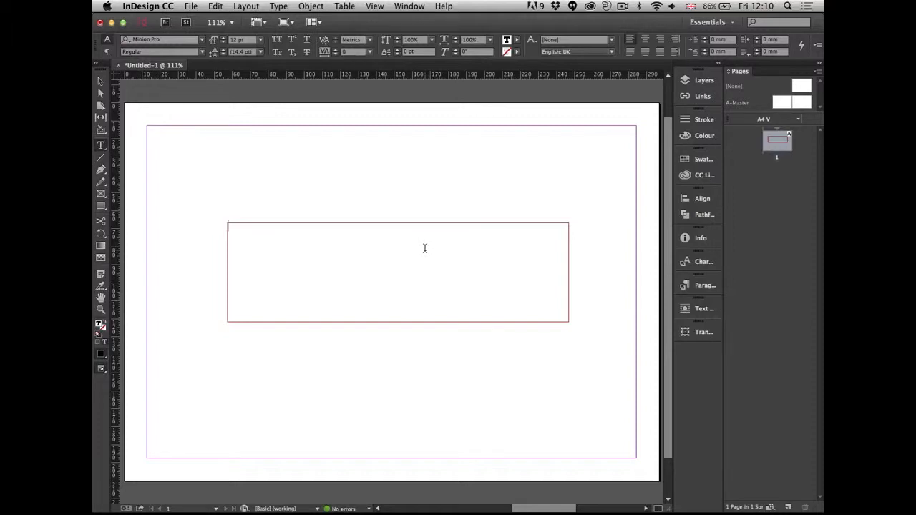
type("ADVENTURE")
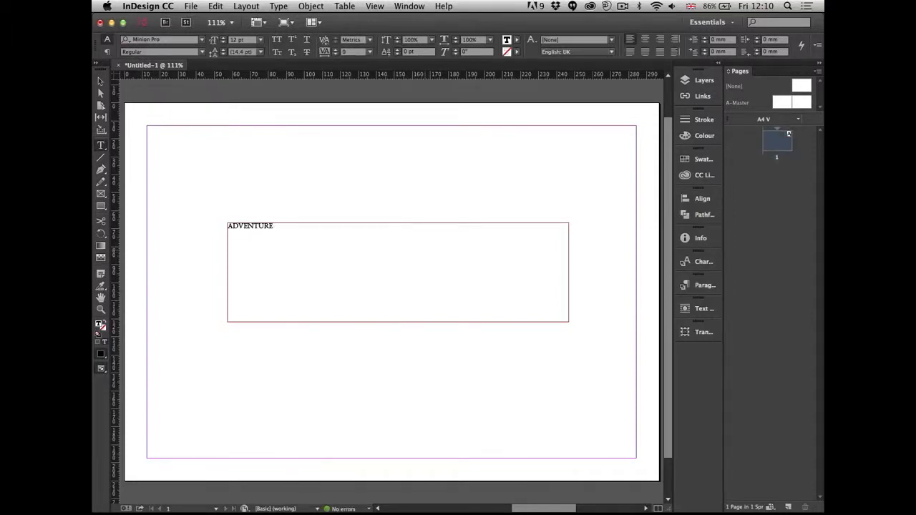
Step: Set the word ADVENTURE in BlairMdITC TT and enlarge it to 60 pt
key("super+a")
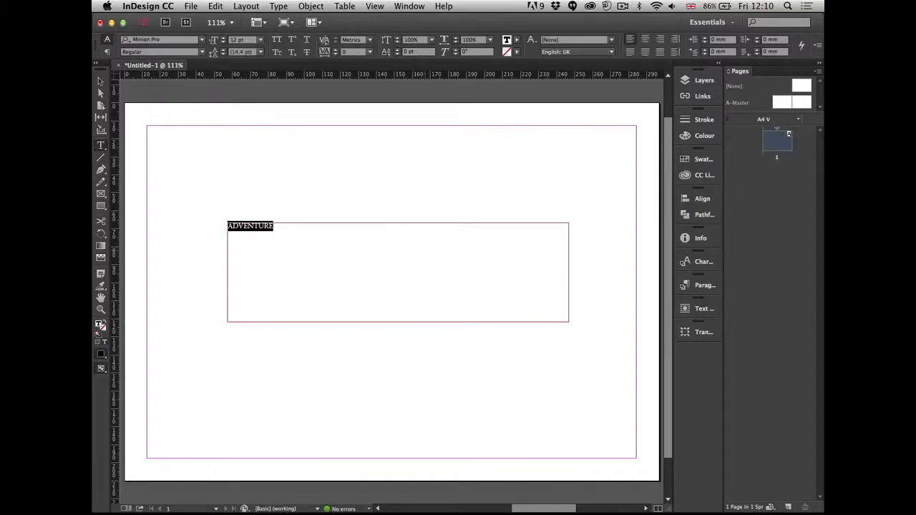
key("super+6")
type("be")
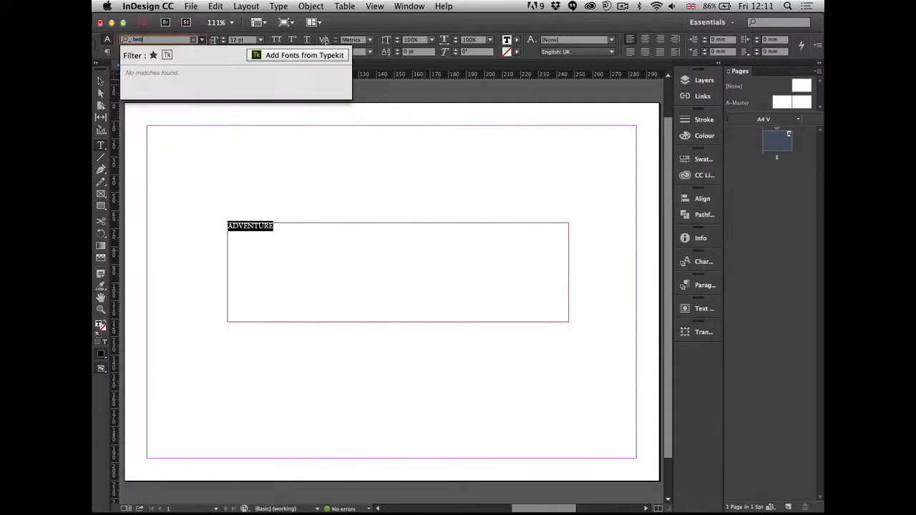
key("BackSpace")
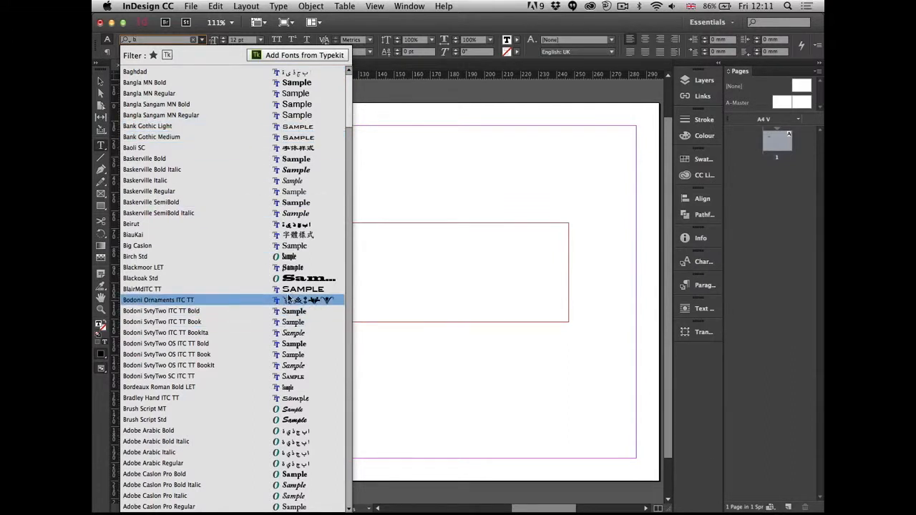
left_click(291, 289)
key("super+shift+period")
key("super+shift+period")
key("super+shift+period")
key("super+shift+period")
key("super+shift+period")
key("super+shift+period")
key("super+shift+period")
key("super+shift+period")
key("super+shift+period")
key("super+shift+period")
key("super+shift+period")
key("super+shift+period")
key("super+shift+period")
key("super+shift+period")
key("super+shift+period")
key("super+shift+period")
key("super+shift+period")
key("super+shift+period")
key("super+shift+period")
key("super+shift+period")
key("super+shift+period")
key("super+shift+period")
key("super+shift+period")
key("super+shift+period")
key("super+shift+period")
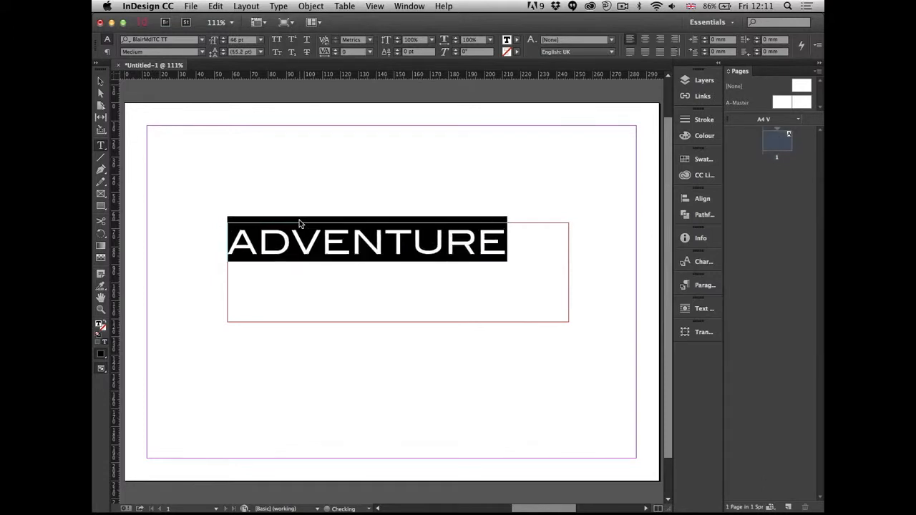
key("super+shift+period")
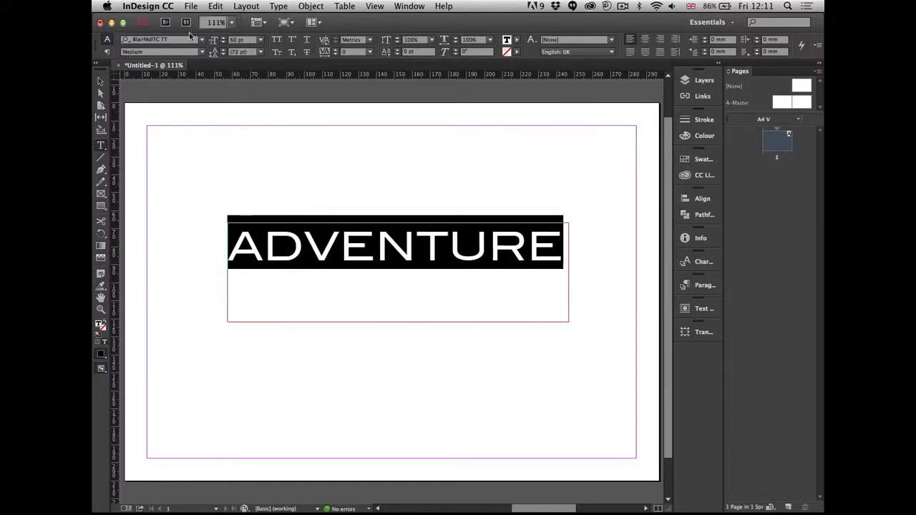
Step: Change the font of ADVENTURE to Impact and enlarge the text to 118 pt so it fills the frame's width
left_click(127, 36)
type("imp")
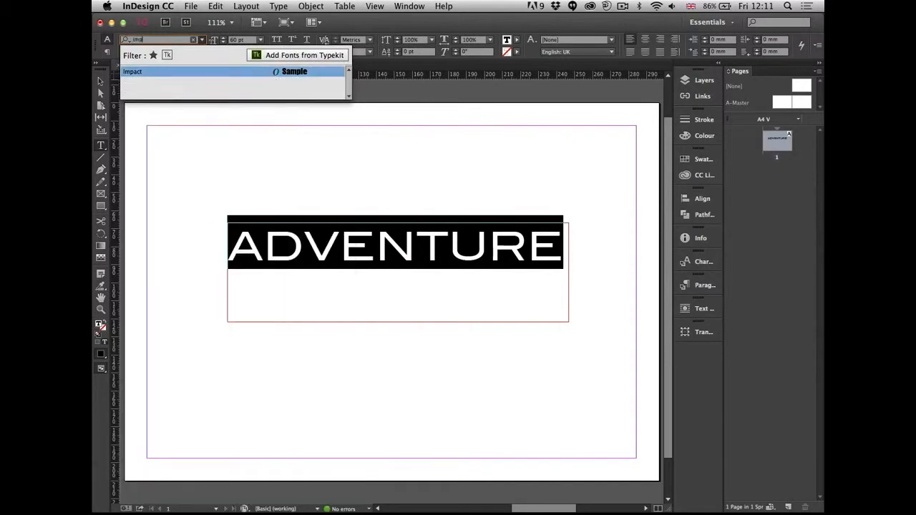
key("Return")
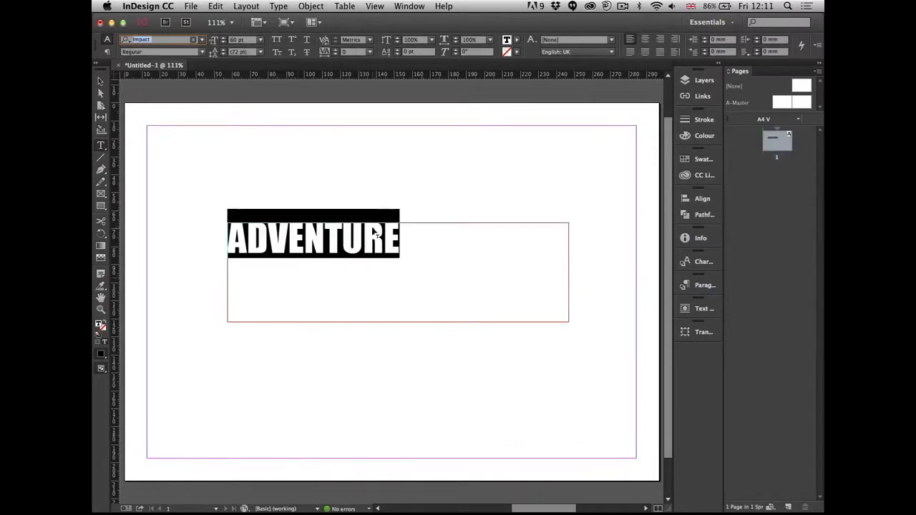
key("super+shift+period")
key("super+shift+period")
key("super+shift+period")
key("super+shift+period")
key("super+shift+period")
key("super+shift+period")
key("super+shift+period")
key("super+shift+period")
key("super+shift+period")
key("super+shift+period")
key("super+shift+period")
key("super+shift+period")
key("super+shift+period")
key("super+shift+period")
key("super+shift+period")
key("super+shift+period")
key("super+shift+period")
key("super+shift+period")
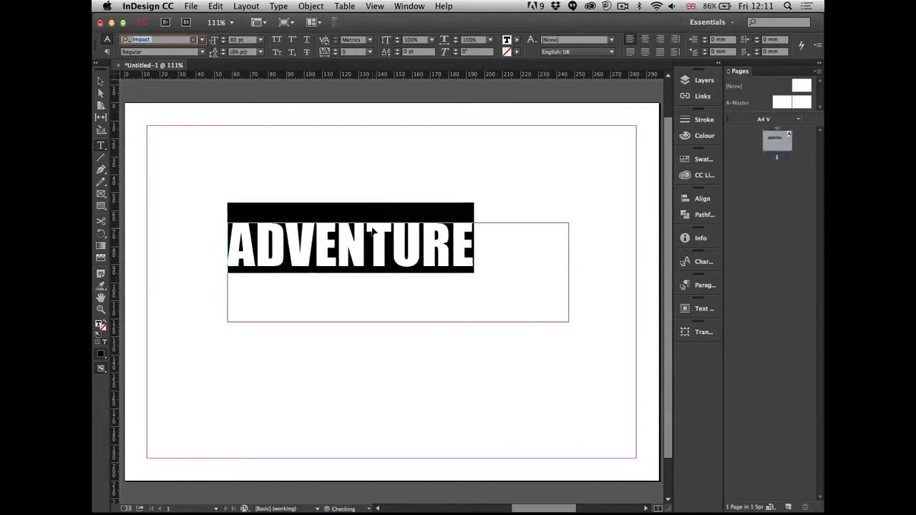
key("super+shift+period")
key("super+shift+period")
key("super+shift+period")
key("super+shift+period")
key("super+shift+period")
key("super+shift+period")
key("super+shift+period")
key("super+shift+period")
key("super+shift+period")
key("super+shift+period")
key("super+shift+period")
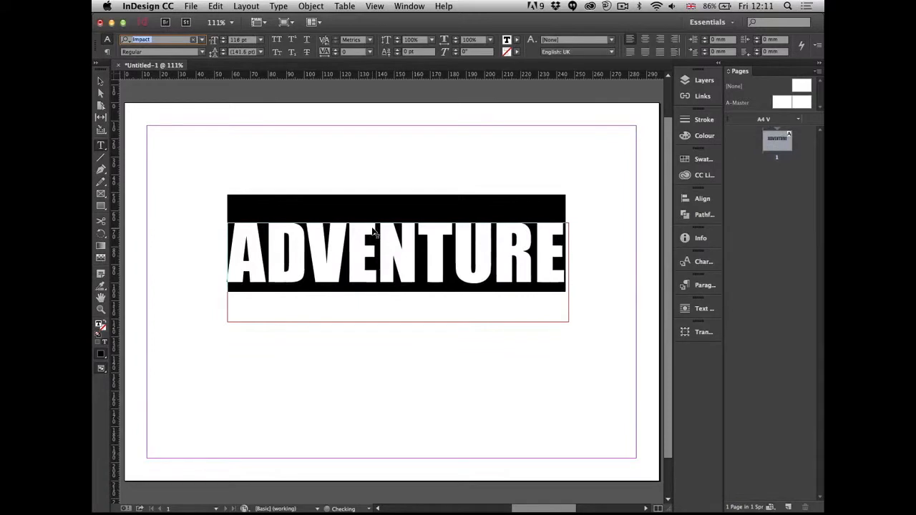
Step: Fit the text frame's height and width tightly to the word ADVENTURE, then deselect it
key("Escape")
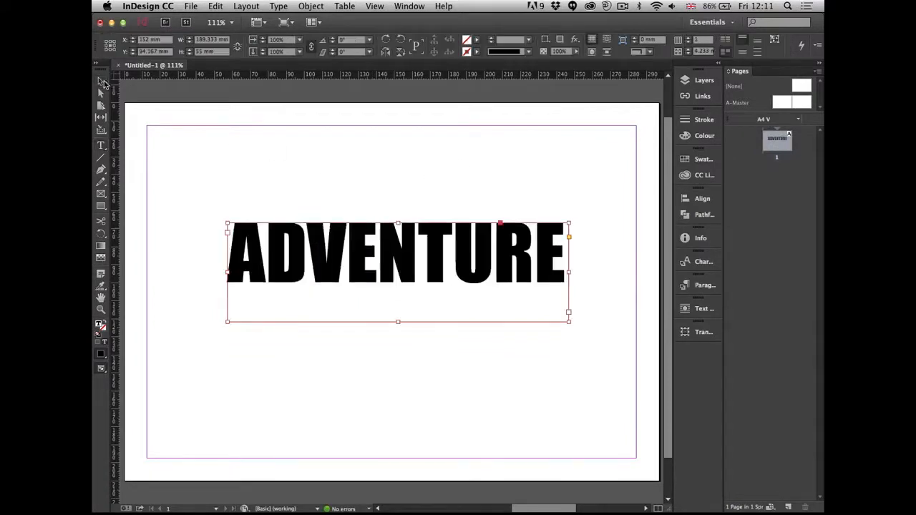
double_click(398, 322)
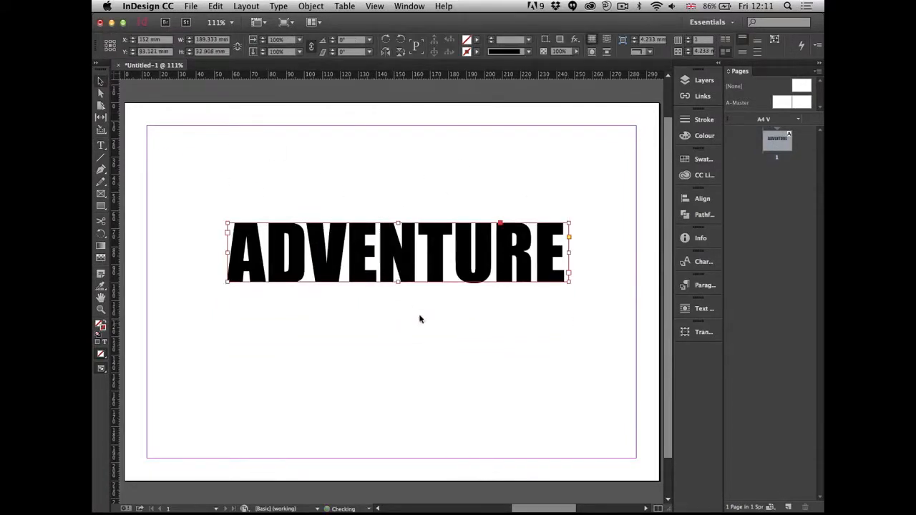
double_click(569, 254)
left_click(582, 260)
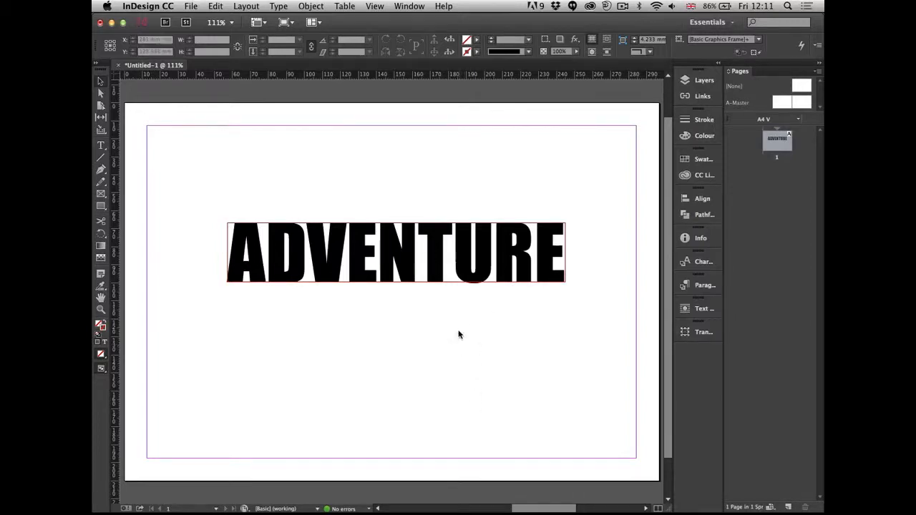
Step: Convert the ADVENTURE text frame to outlines
left_click(446, 262)
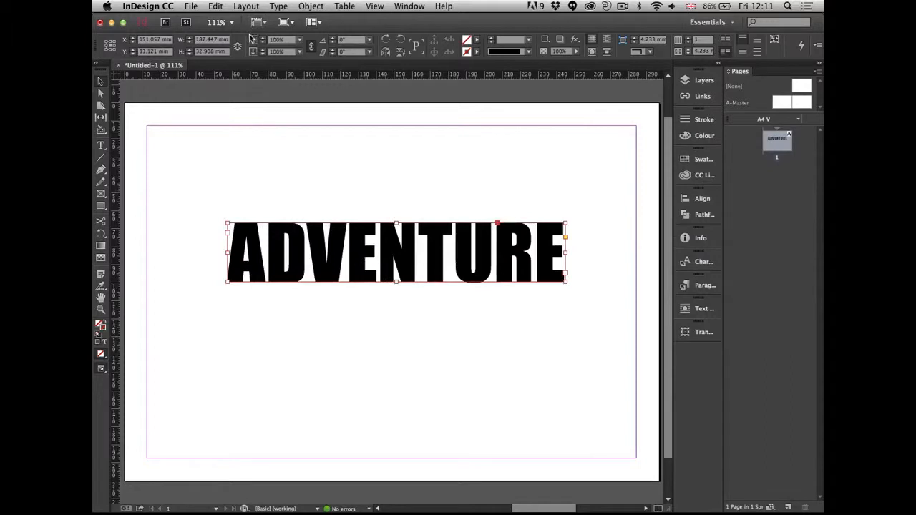
left_click(247, 5)
mouse_move(277, 7)
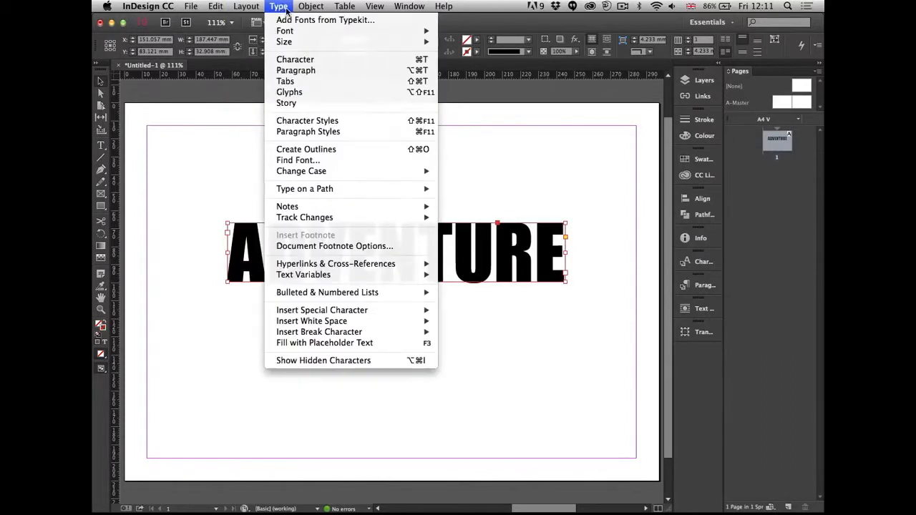
left_click(342, 150)
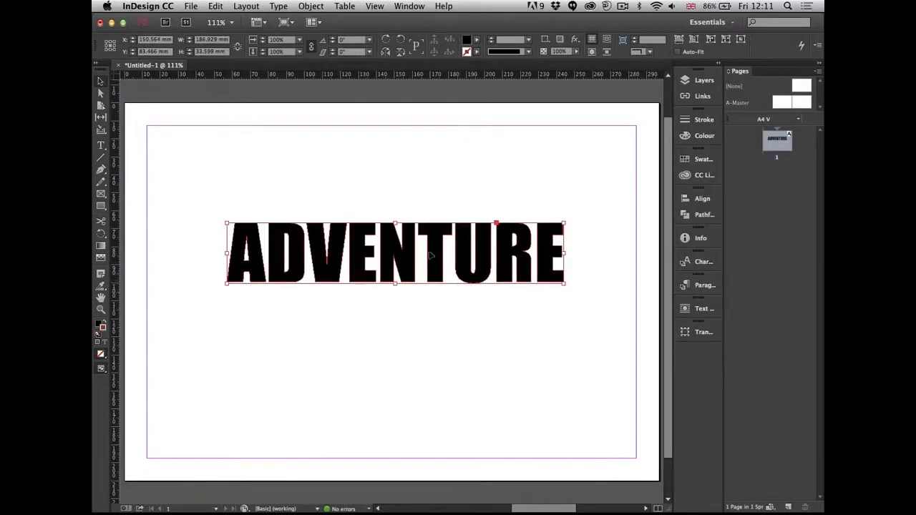
Step: Paste the panorama into the outlined ADVENTURE lettering and show the Paste Into command
key("super+alt+v")
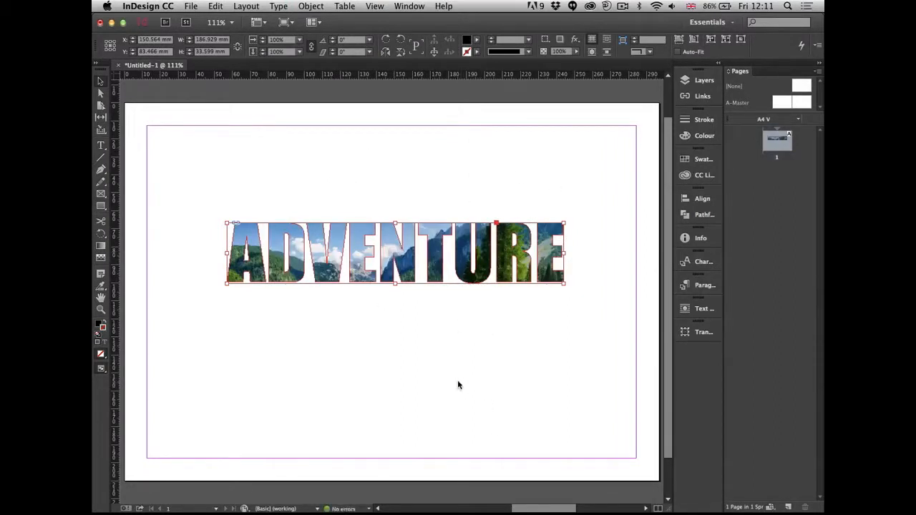
left_click(215, 6)
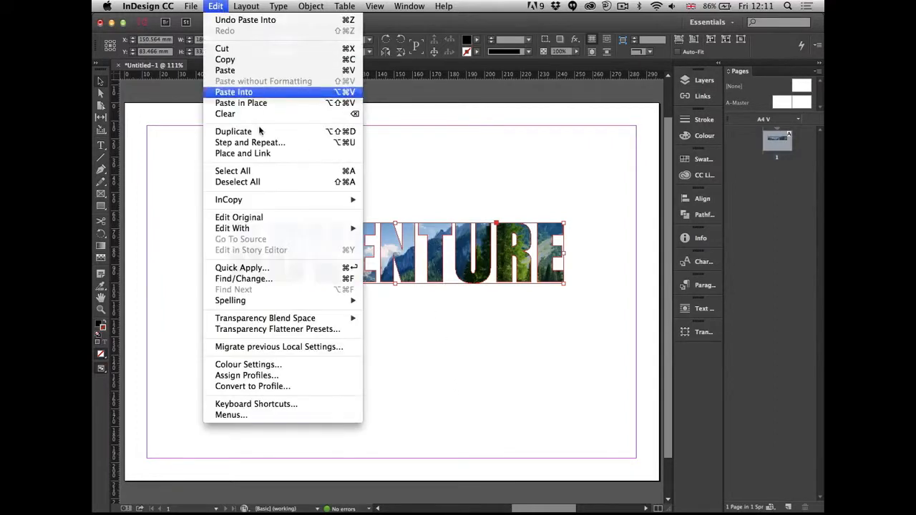
left_click(606, 176)
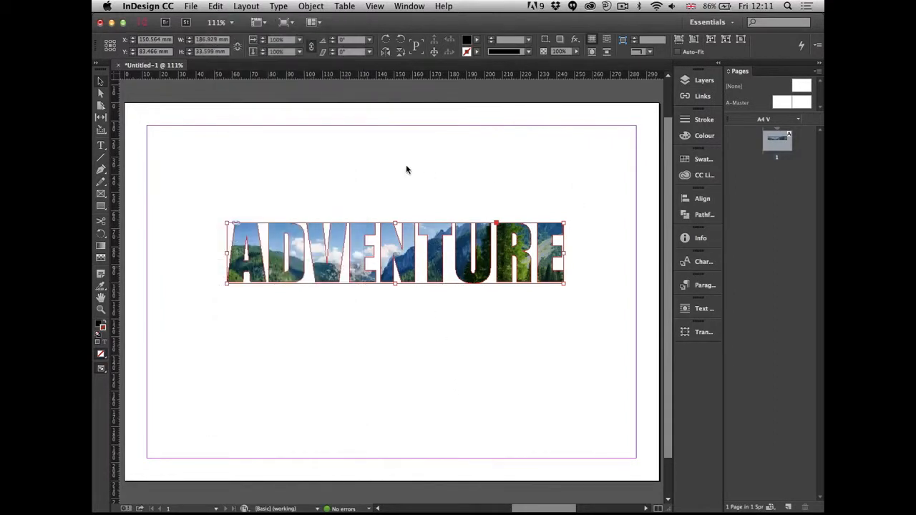
Step: Scale the panorama inside the lettering down to about 244 × 87 mm, then undo both the scaling and the pasting
left_click(403, 259)
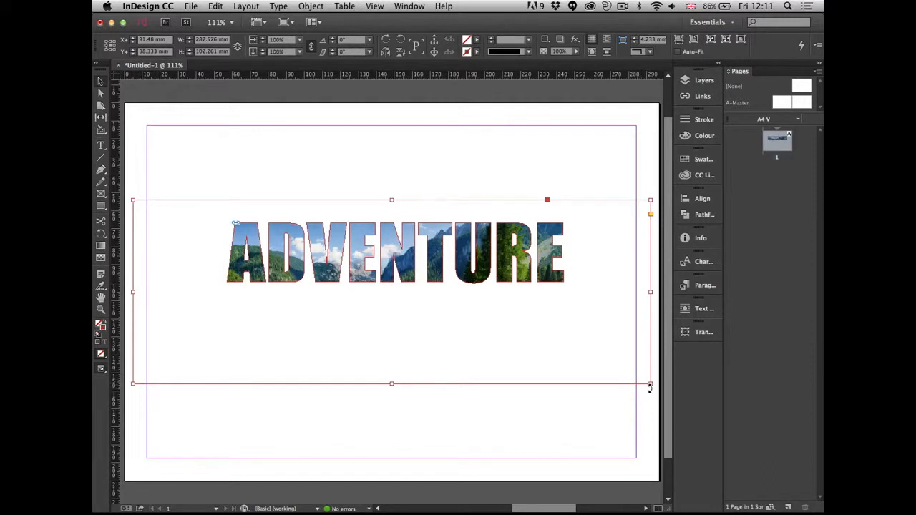
left_click_drag(650, 384, 573, 356)
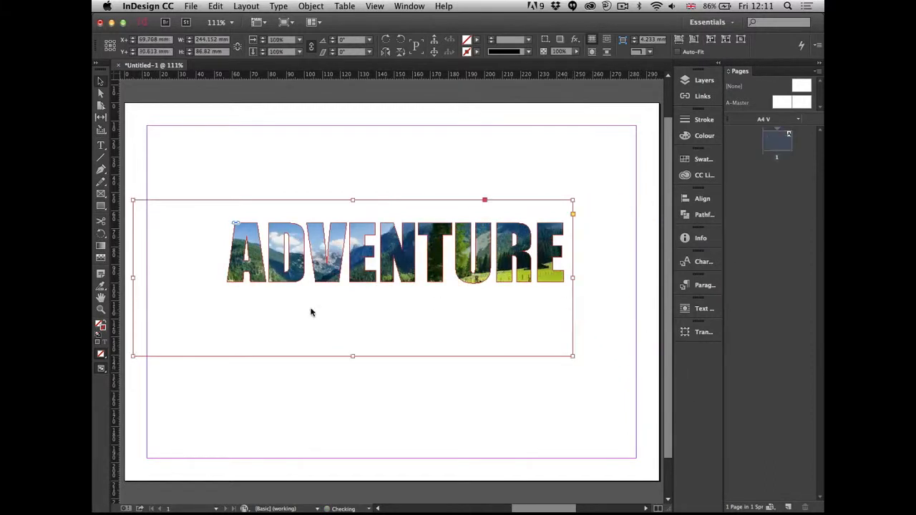
left_click_drag(282, 326, 283, 328)
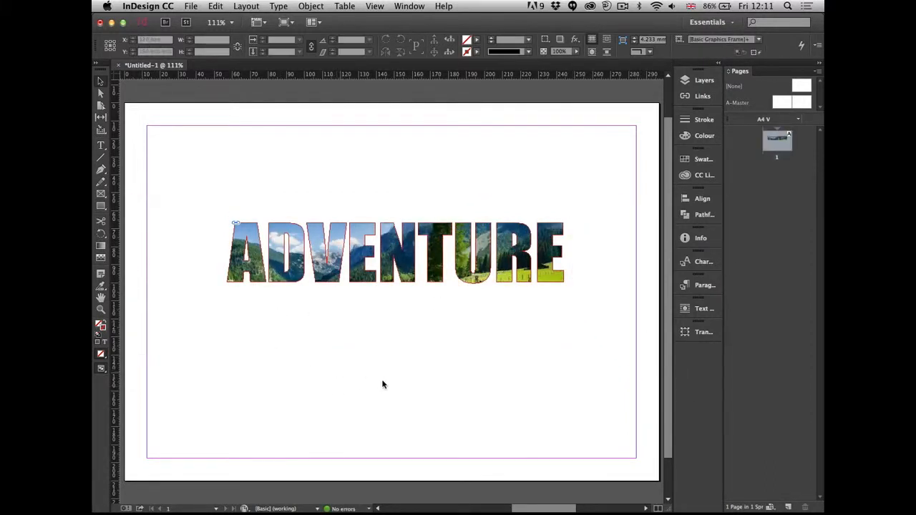
key("ctrl+z")
key("ctrl+z")
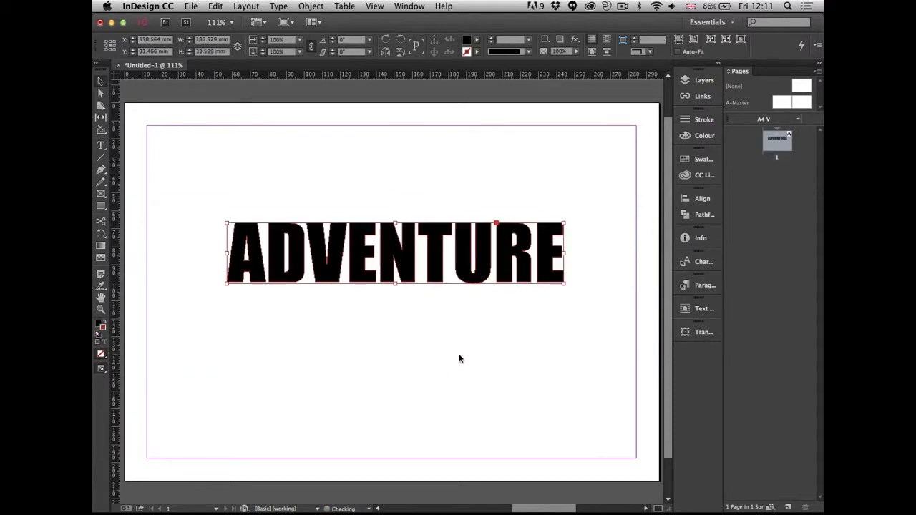
Step: Draw a rectangle about 187 × 37 mm directly below the ADVENTURE lettering, matching its width
key("m")
left_click_drag(227, 287, 564, 353)
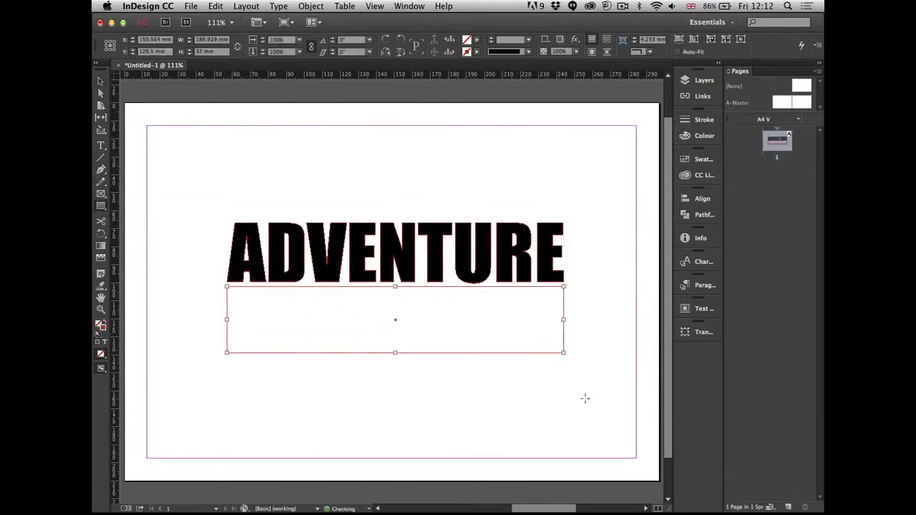
Step: Paste the panorama into the rectangle and into the outlined ADVENTURE lettering so both shapes show the photo
key("v")
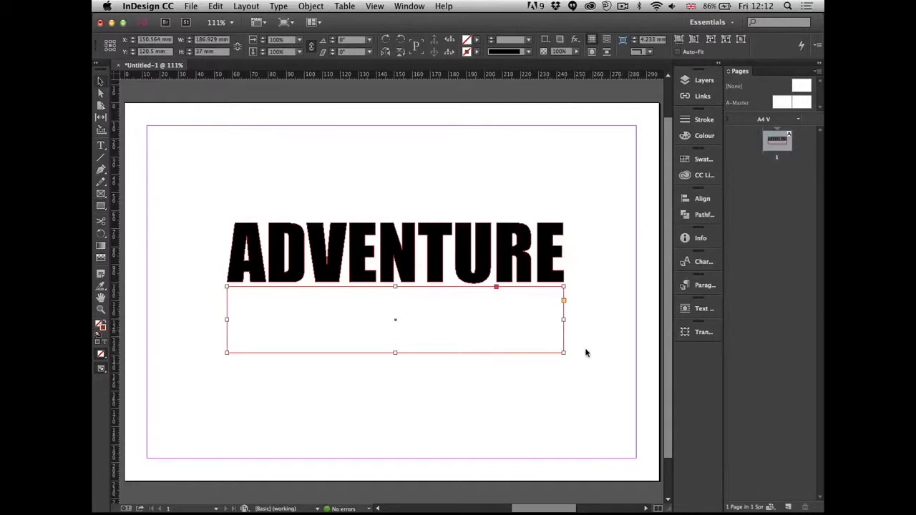
key("alt+super+v")
left_click(605, 207)
left_click_drag(597, 207, 513, 267)
key("alt+super+v")
left_click(582, 185)
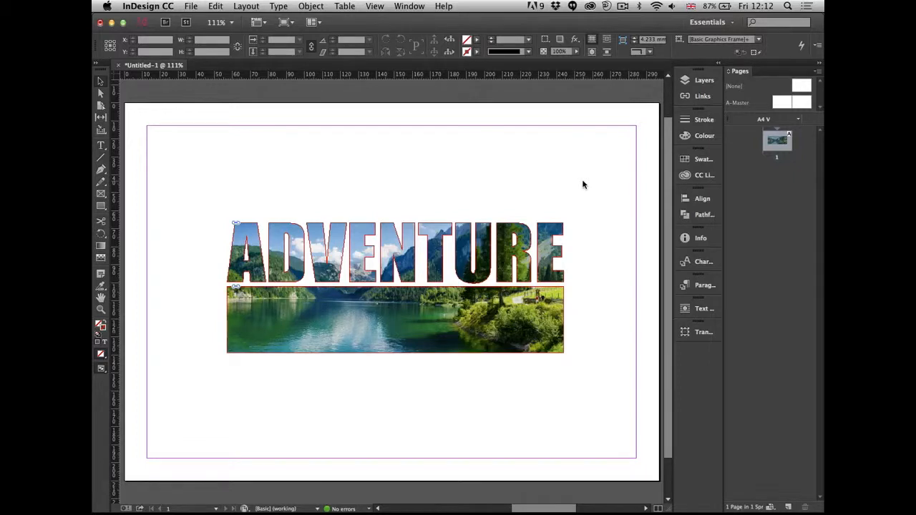
Step: Reshape the photo-filled rectangle into a trapezoid by moving its lower corner points outward to about X 24 mm and X 276 mm
key("a")
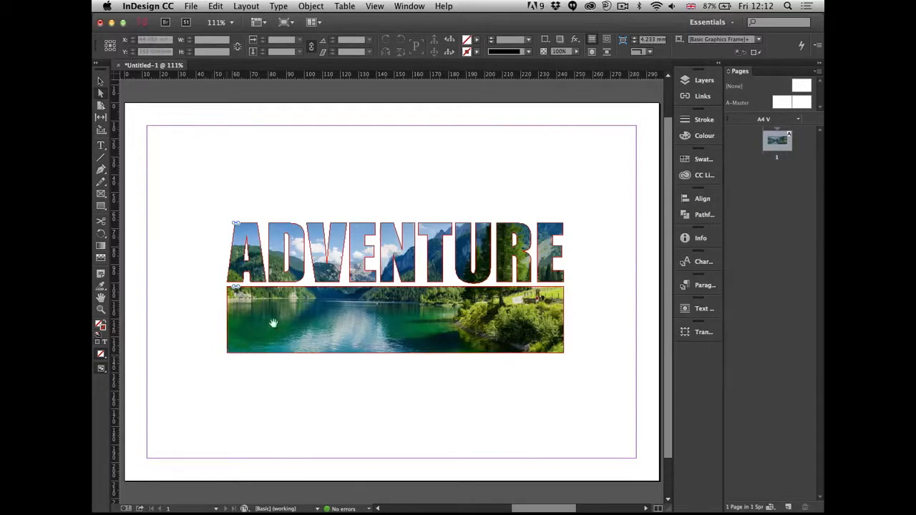
left_click(231, 350)
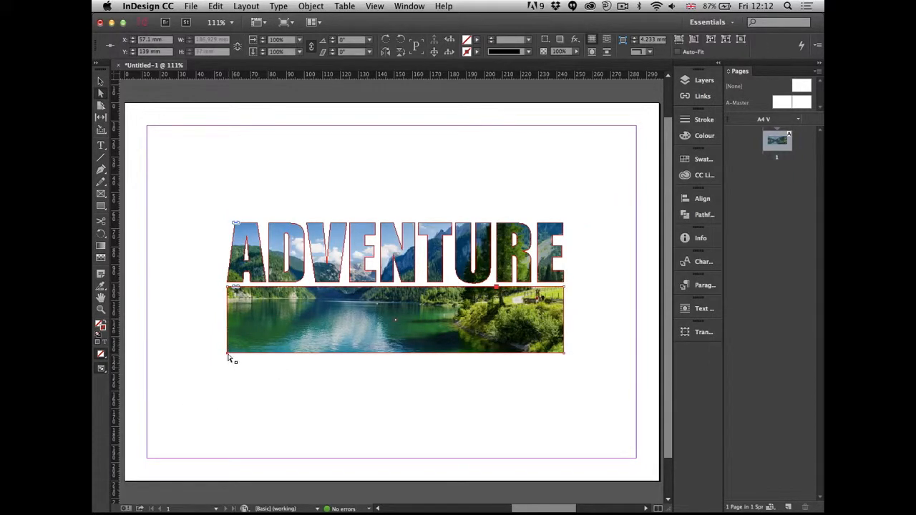
left_click_drag(228, 355, 168, 348)
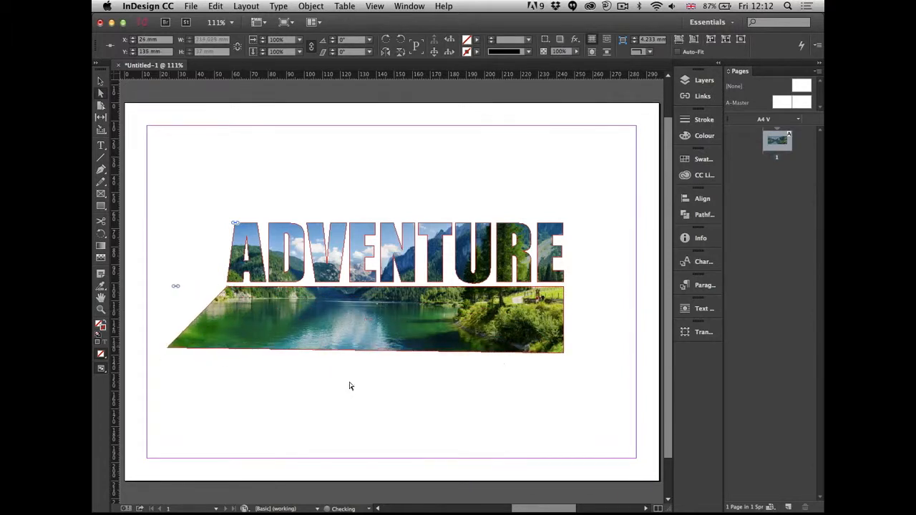
left_click(566, 358)
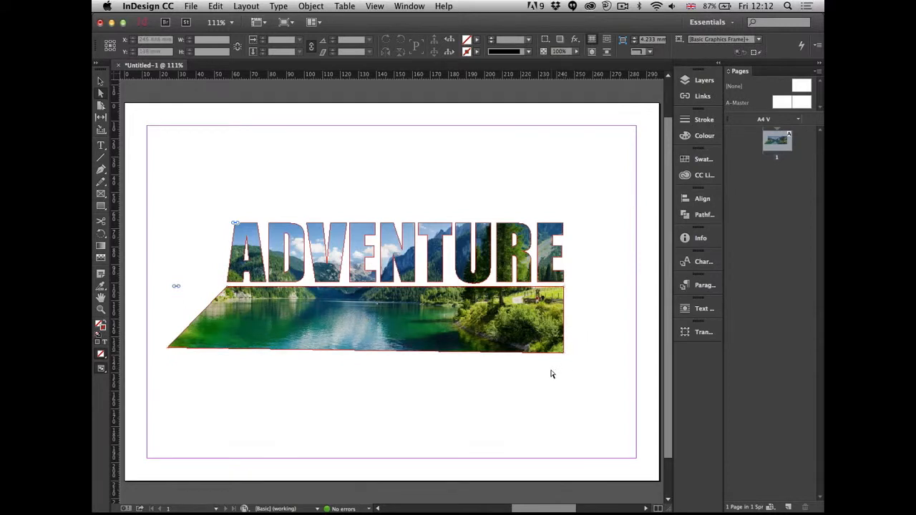
left_click_drag(565, 353, 621, 352)
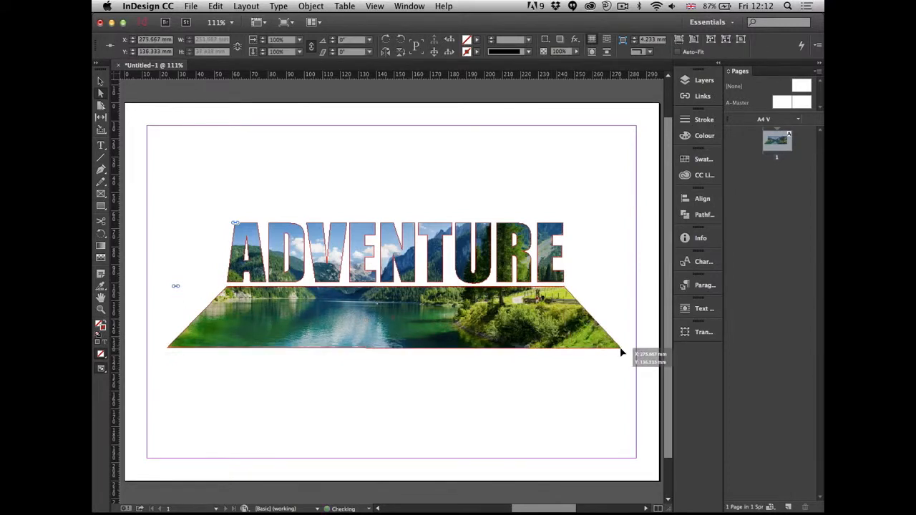
left_click(591, 413)
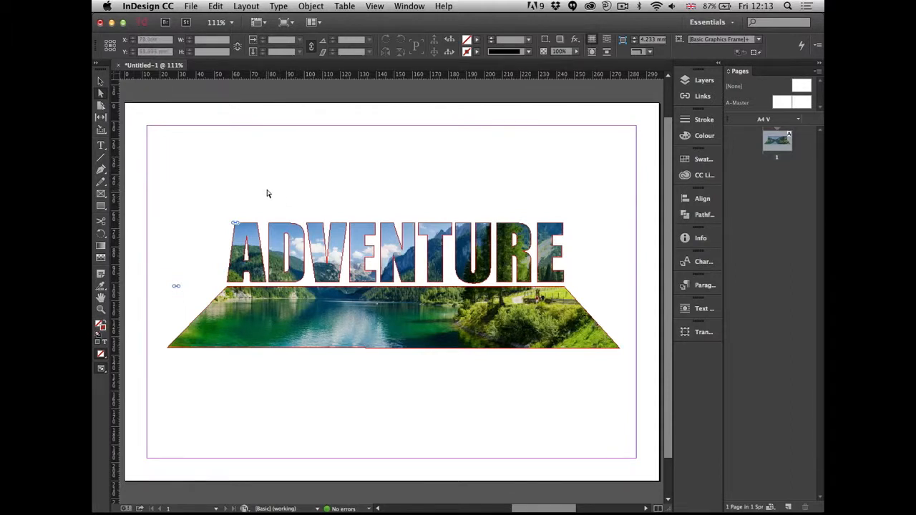
Step: Switch to Adobe Bridge and browse from the Visual folder to the neighbouring Technical folder
key("super+Tab")
key("super+Tab")
key("super+Up")
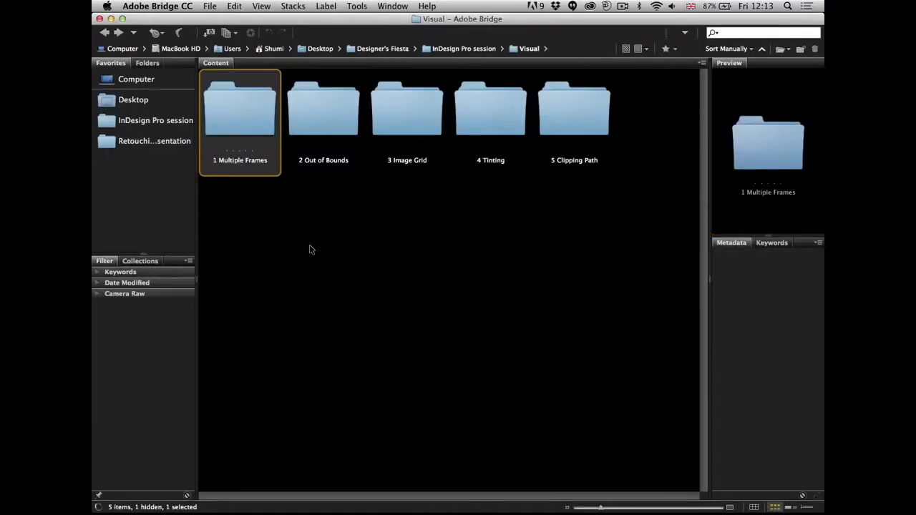
key("super+Up")
key("Right")
key("Left")
key("Left")
key("super+Down")
key("Right")
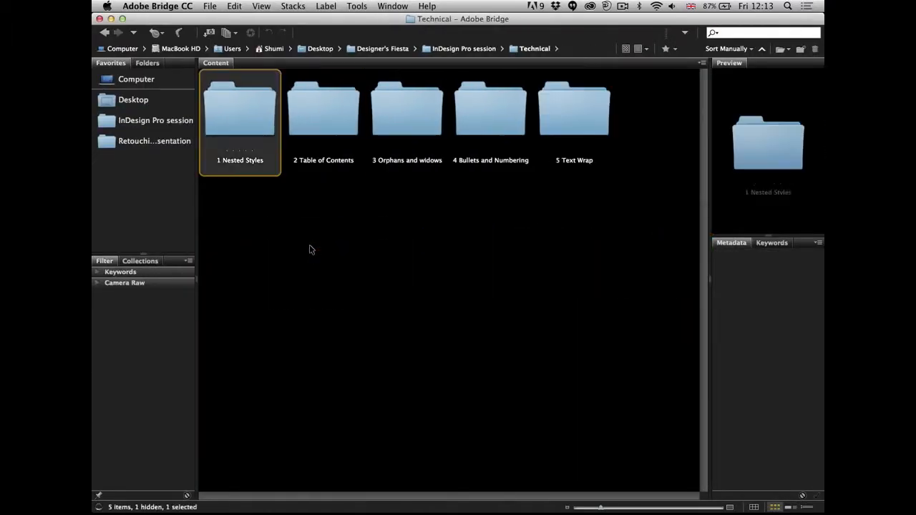
Step: Enter the 1 Nested Styles folder and open catalog example.indd in InDesign
key("super+Down")
key("Right")
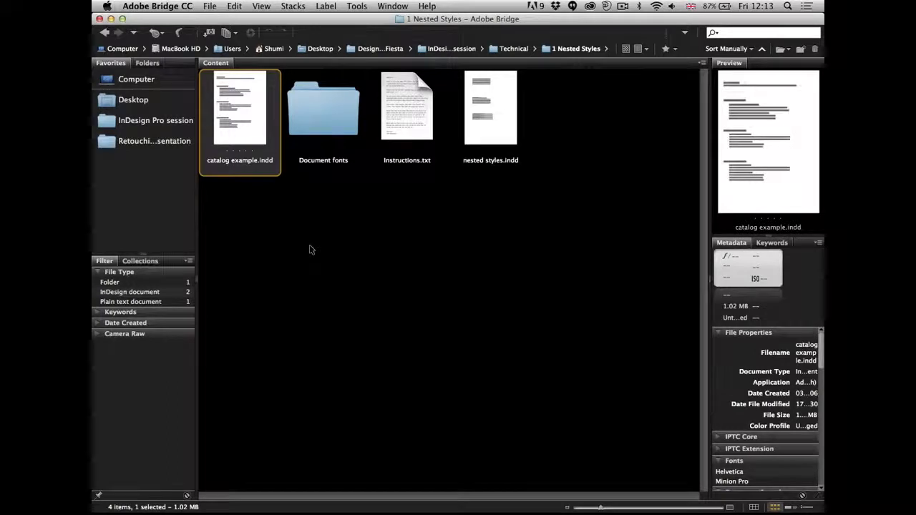
key("super+Tab")
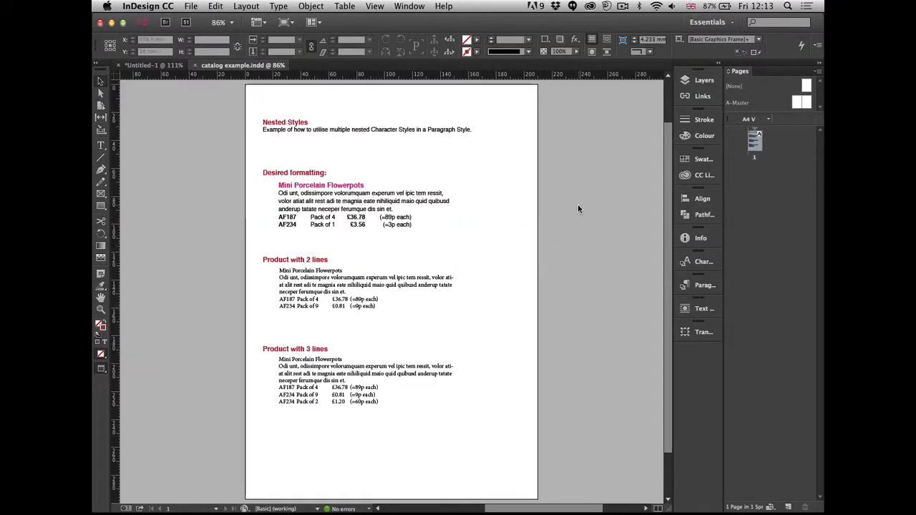
Step: Examine the Desired formatting sample and the unformatted product texts on the nested styles page
key("super+space")
left_click_drag(241, 106, 594, 251)
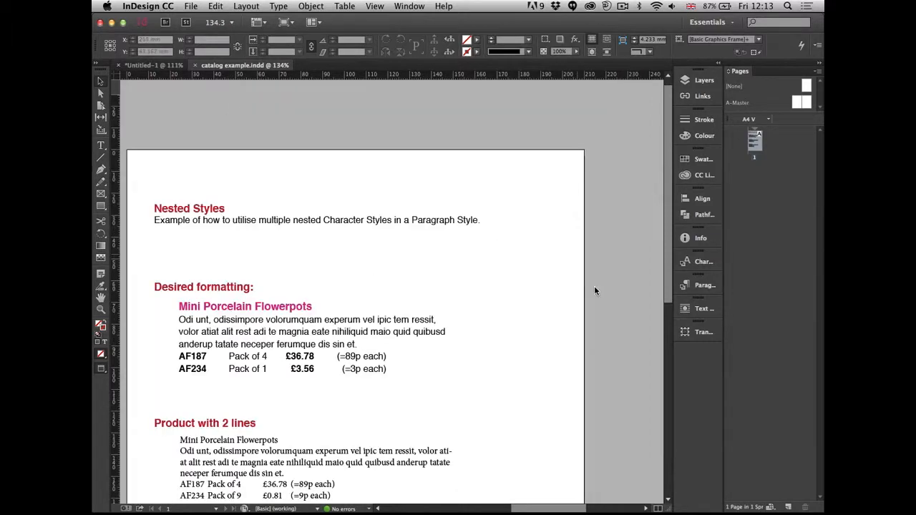
left_click_drag(491, 320, 543, 251)
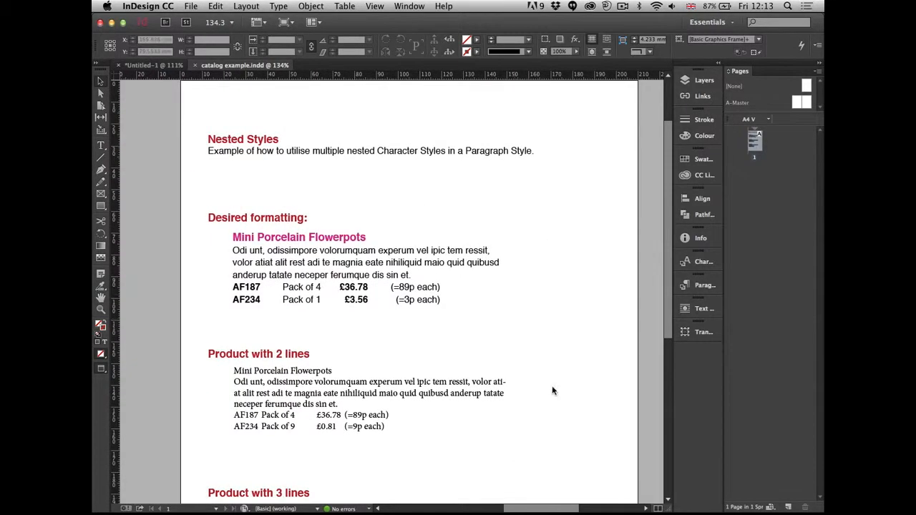
left_click_drag(564, 264, 564, 303)
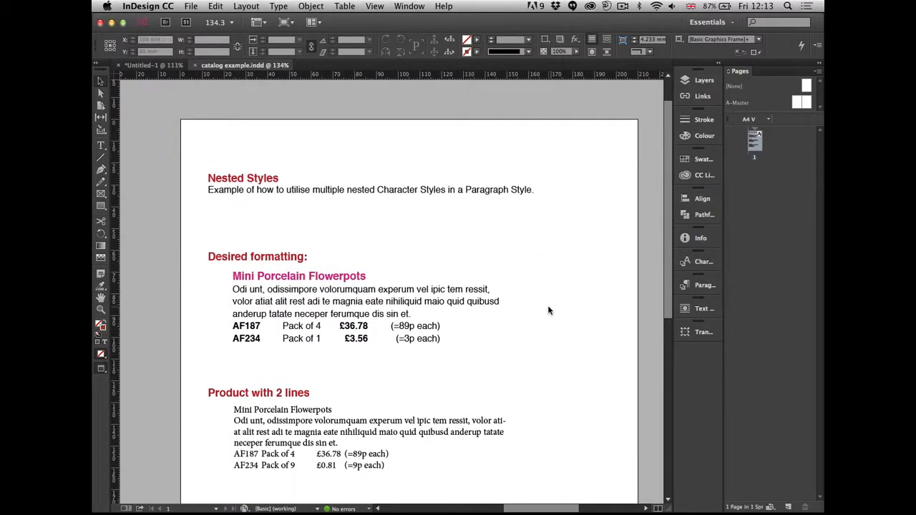
scroll(565, 308, "down", 3)
left_click_drag(565, 300, 559, 322)
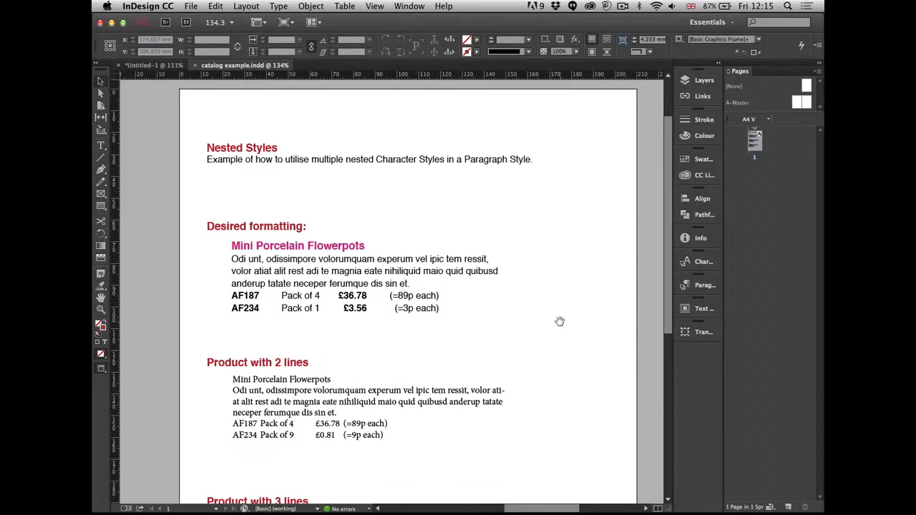
Step: Apply the Product description paragraph style to the text frame under Product with 2 lines, then undo it
left_click(464, 386)
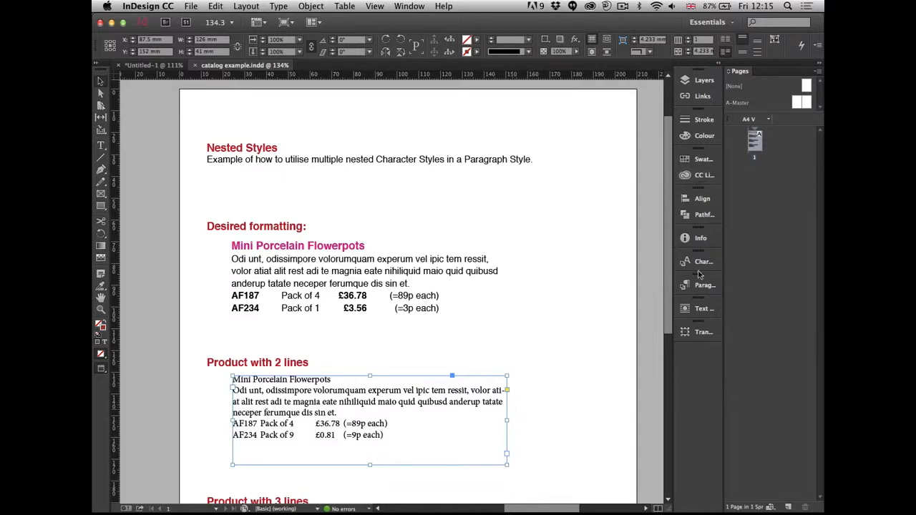
left_click(686, 288)
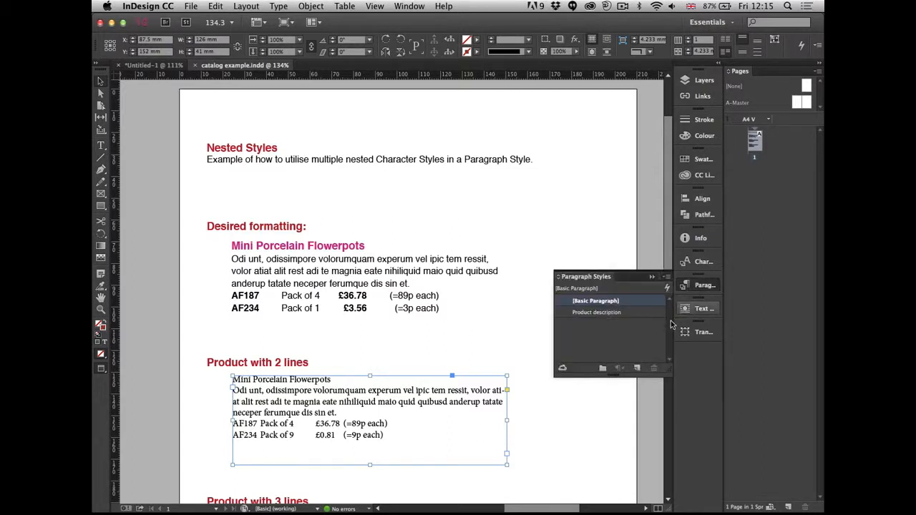
left_click(627, 314)
left_click(630, 313)
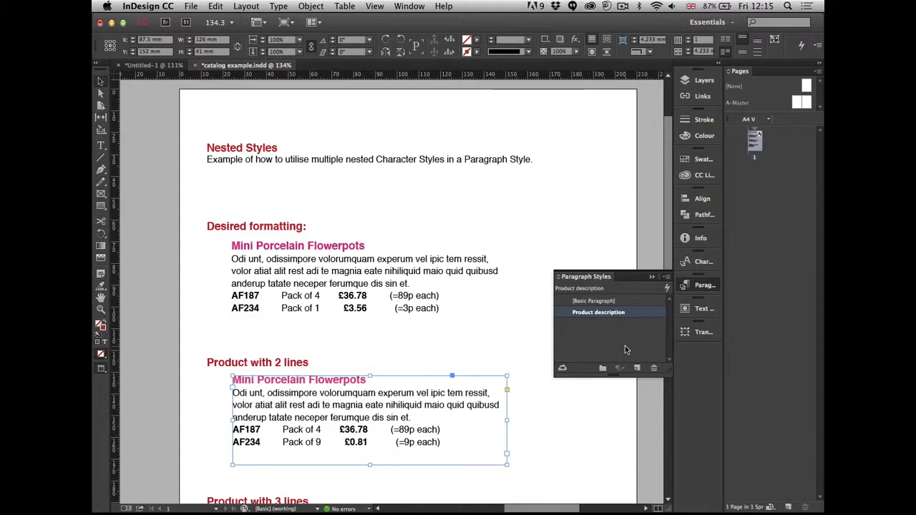
scroll(453, 339, "down", 2)
left_click_drag(453, 339, 452, 242)
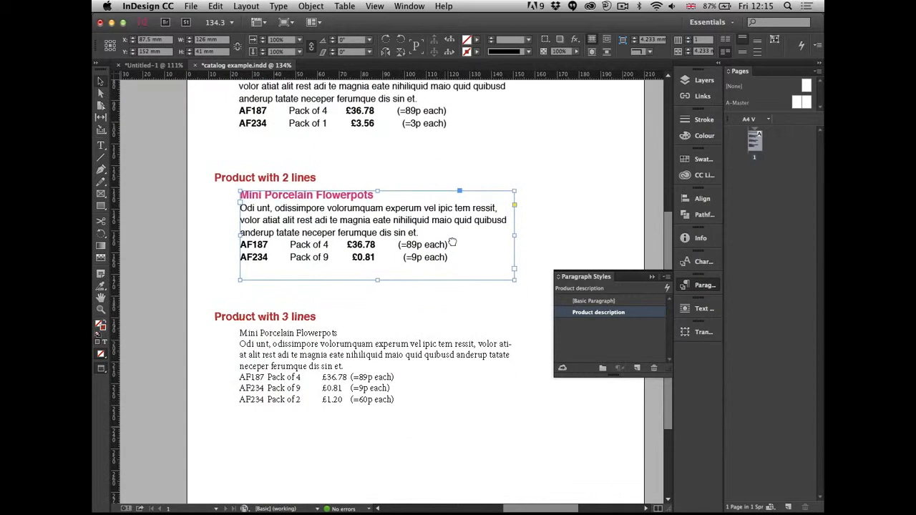
key("super+z")
key("super+s")
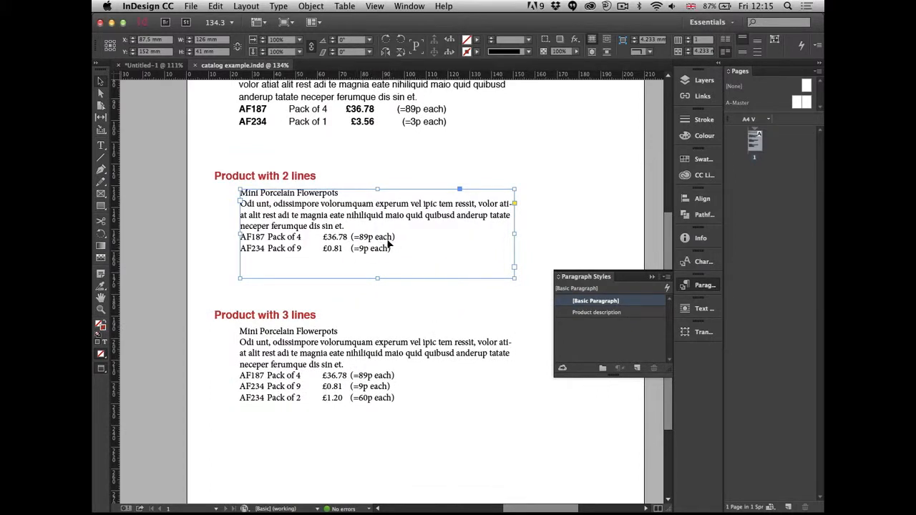
Step: Apply the Product description paragraph style to the text frames under Product with 2 lines and Product with 3 lines
left_click(651, 312)
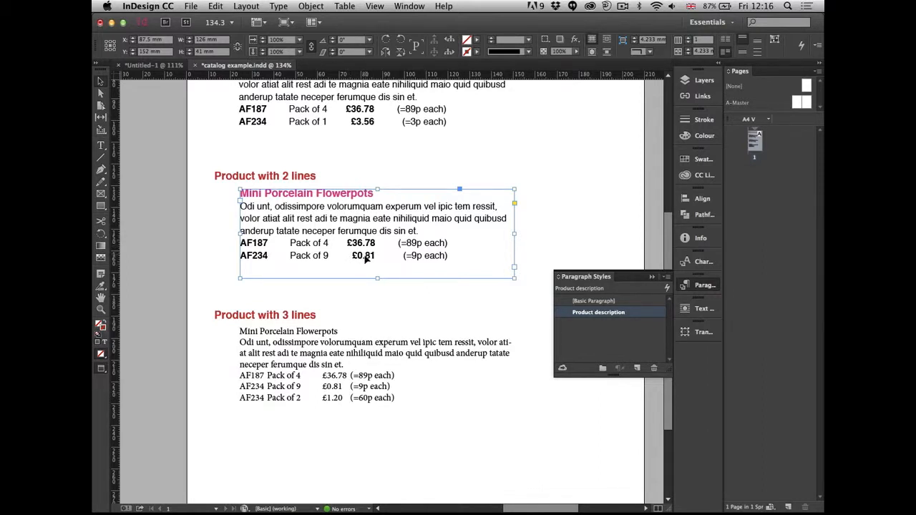
left_click(607, 301)
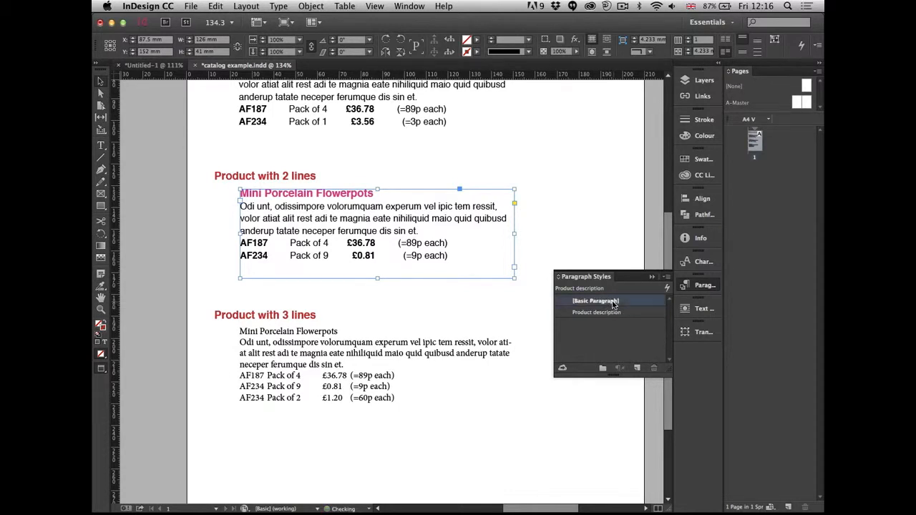
left_click(577, 315)
left_click(577, 315)
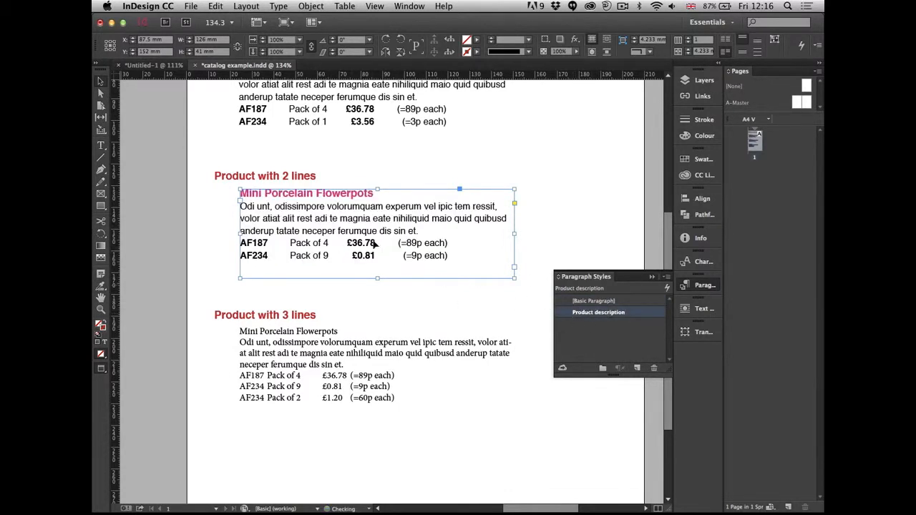
left_click(419, 352)
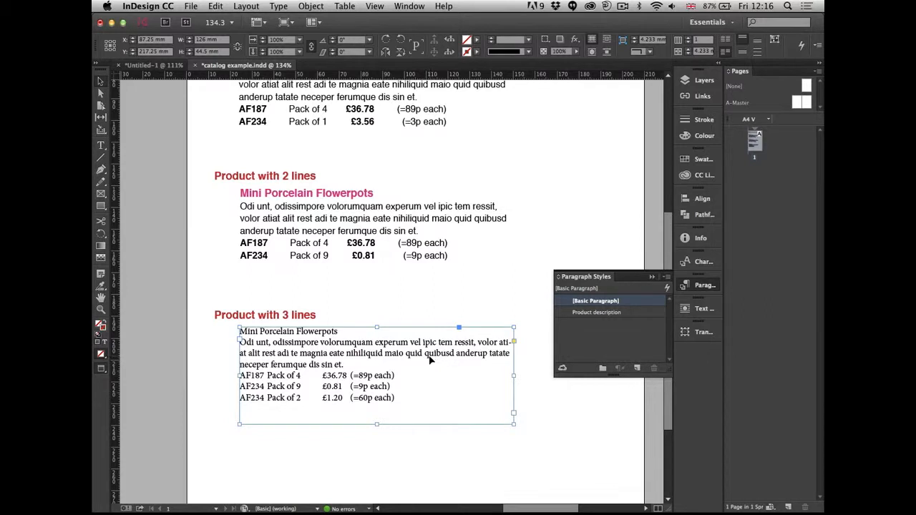
left_click(639, 314)
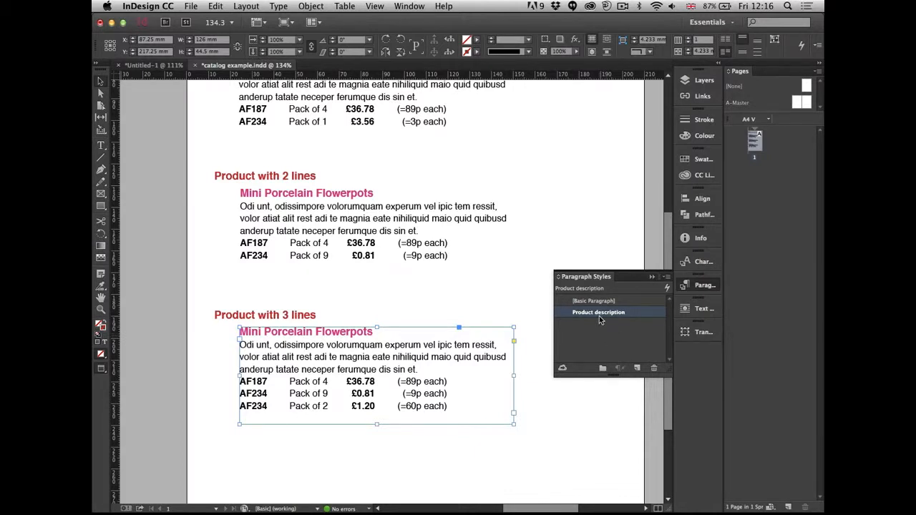
Step: Add a new line reading A after the last row of the three-line product and extend its frame to about 51 mm tall
double_click(452, 416)
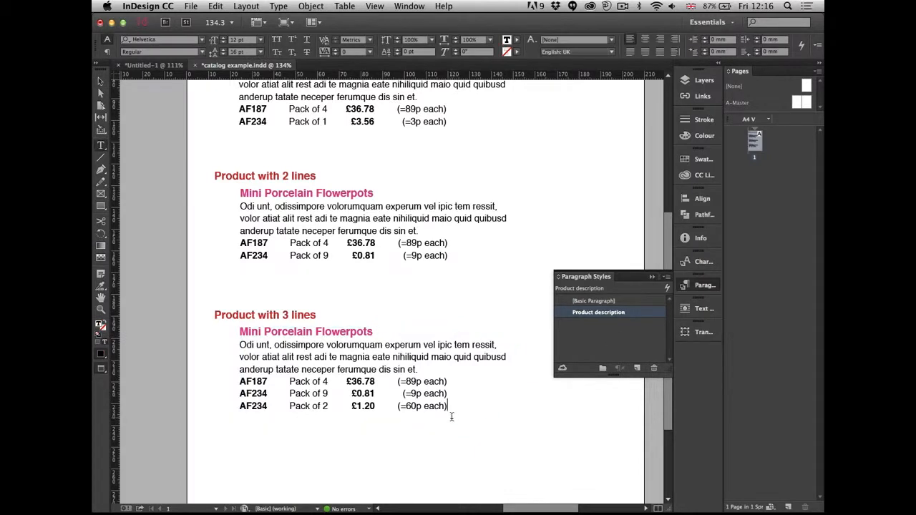
key("Return")
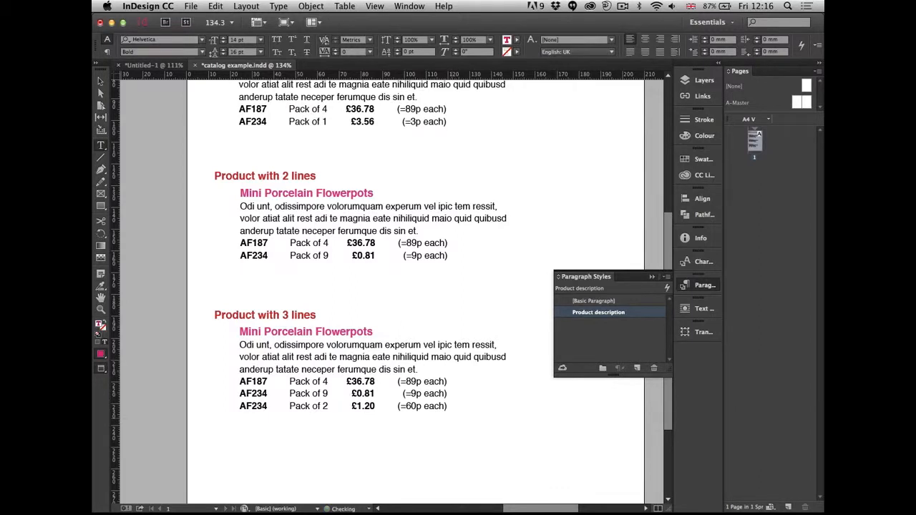
key("Escape")
left_click_drag(378, 425, 377, 438)
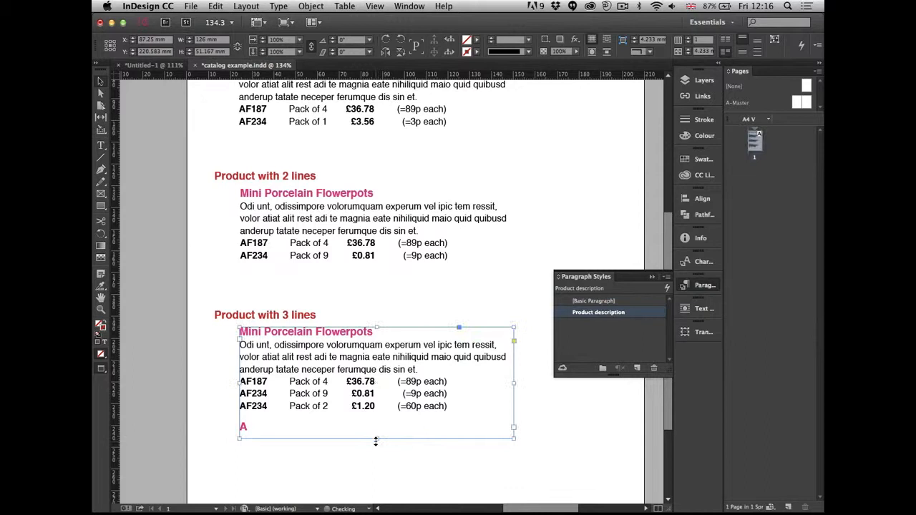
Step: Delete the extra A below the three-line product and shorten its text frame again
double_click(320, 418)
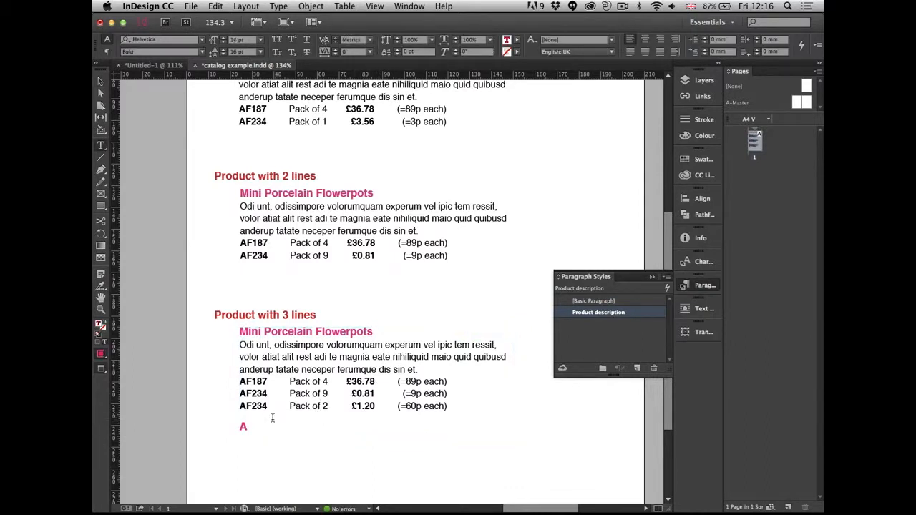
key("BackSpace")
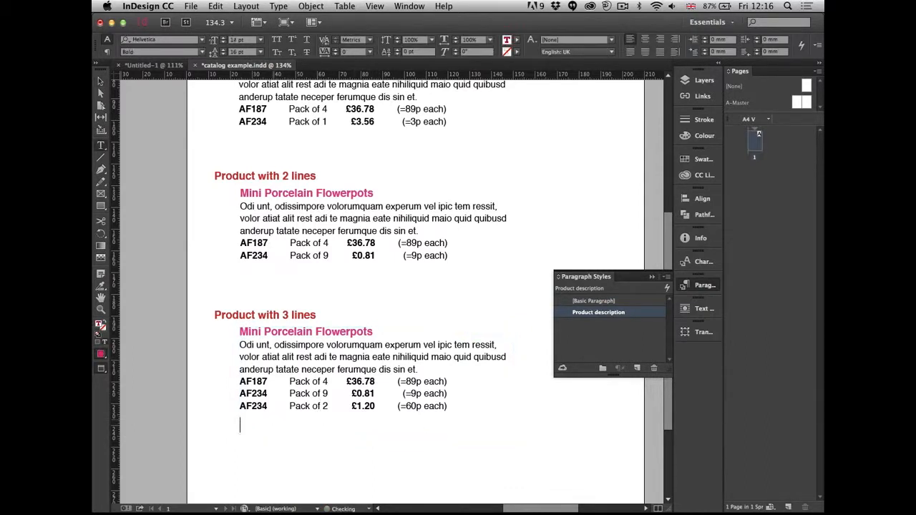
key("Escape")
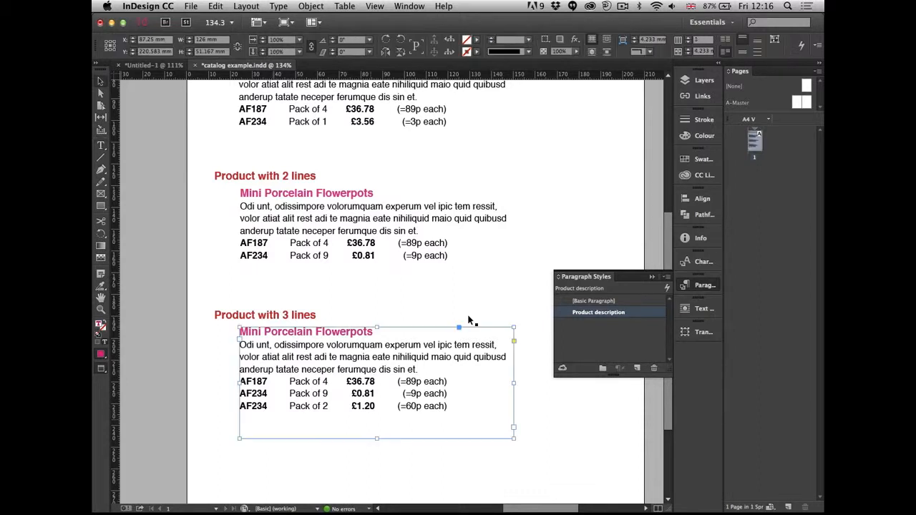
left_click_drag(377, 439, 379, 428)
Step: With nothing selected, review the document's character styles, then return to the paragraph styles
left_click(596, 405)
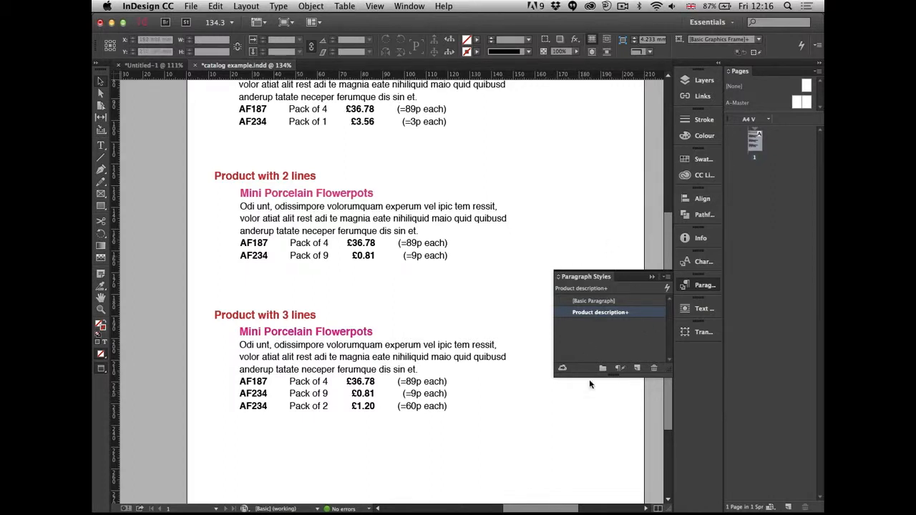
left_click(702, 262)
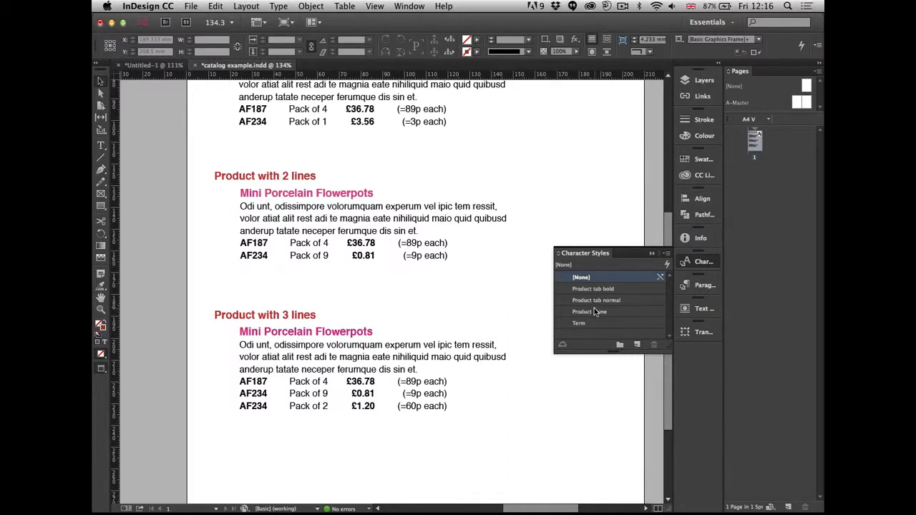
left_click(688, 289)
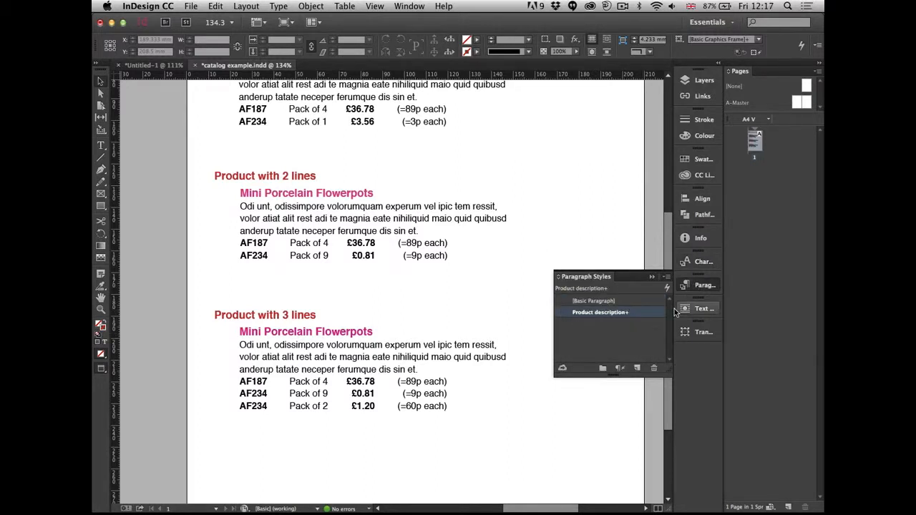
Step: Review the nested styles defined in the Product description paragraph style and leave its options without changes
double_click(632, 313)
left_click_drag(551, 58, 472, 52)
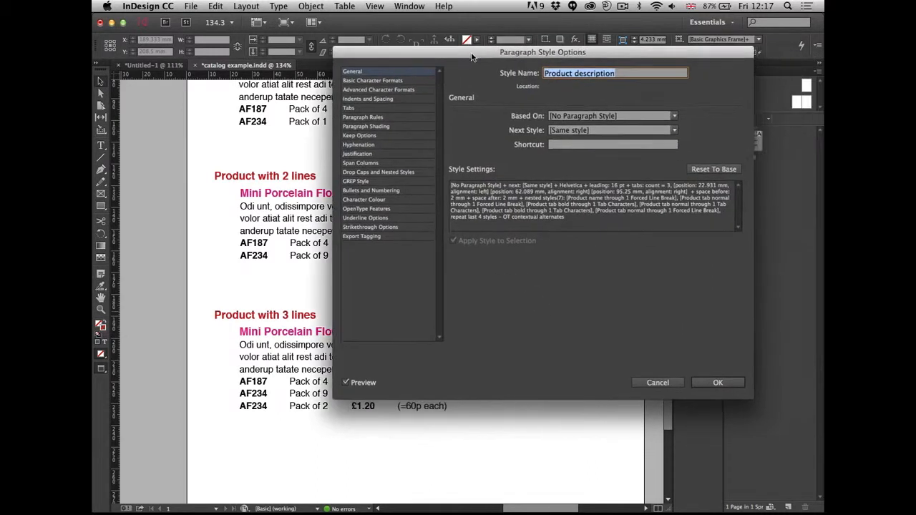
left_click(385, 172)
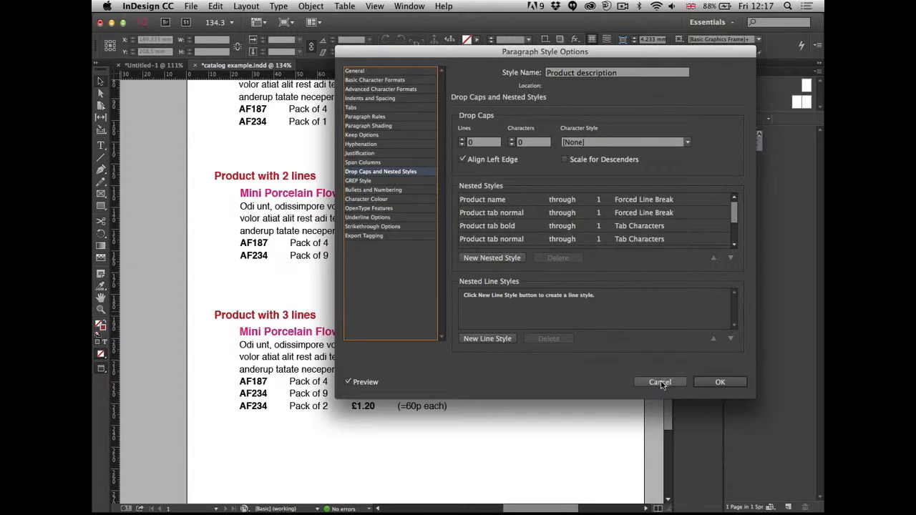
mouse_move(734, 210)
left_mouse_down()
mouse_move(736, 232)
mouse_move(739, 200)
left_mouse_up()
left_click(669, 381)
Step: Switch to Adobe Bridge and open nested styles.indd from the 1 Nested Styles folder in InDesign
key("super+Tab")
left_click(321, 267)
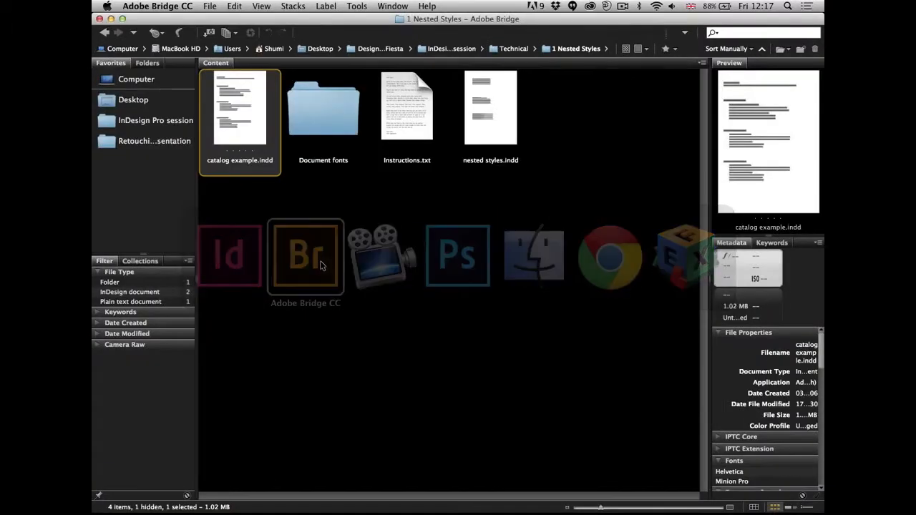
key("Right")
key("Right")
key("Right")
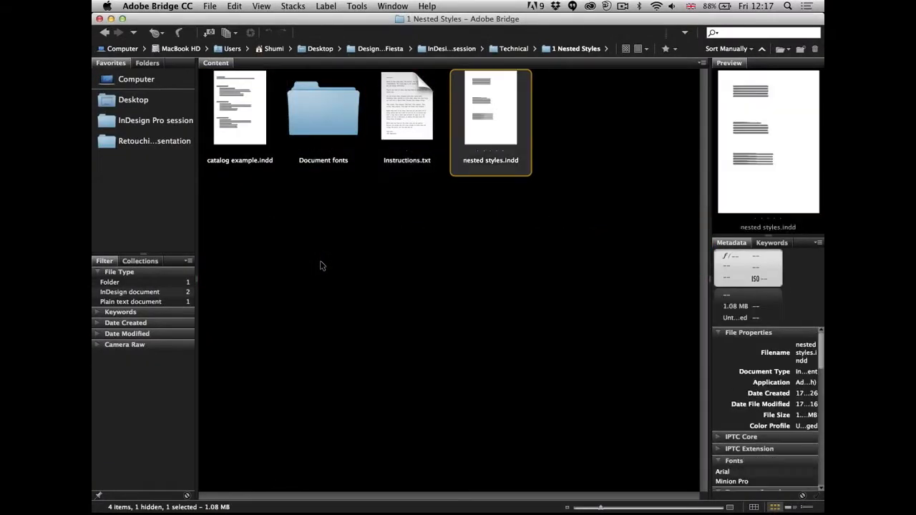
key("super+o")
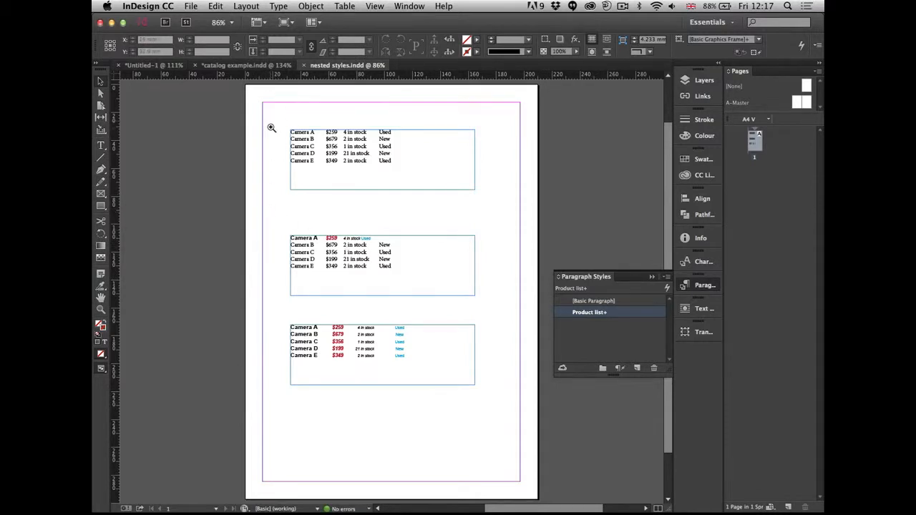
Step: Show the page in preview mode and compare the unformatted, partly formatted and fully formatted camera lists up close
left_click_drag(271, 115, 499, 399)
key("w")
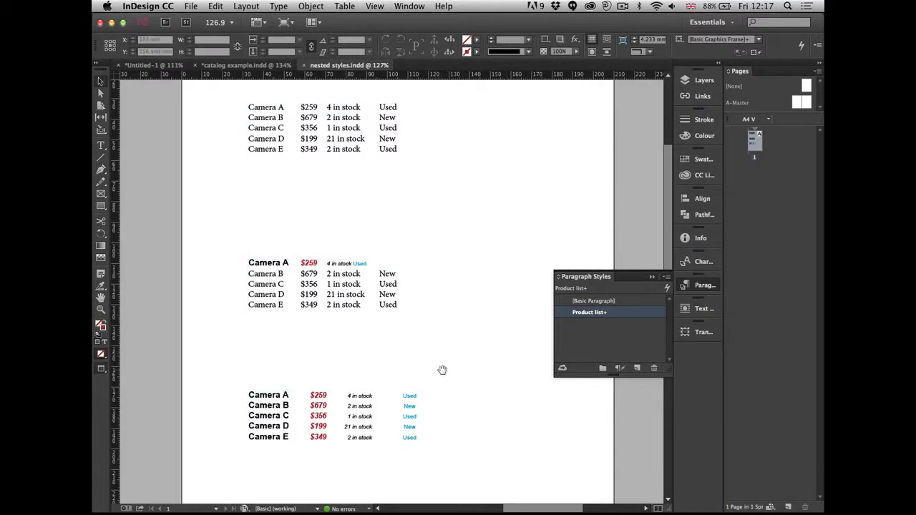
left_click_drag(434, 369, 460, 308)
left_click_drag(224, 162, 470, 440)
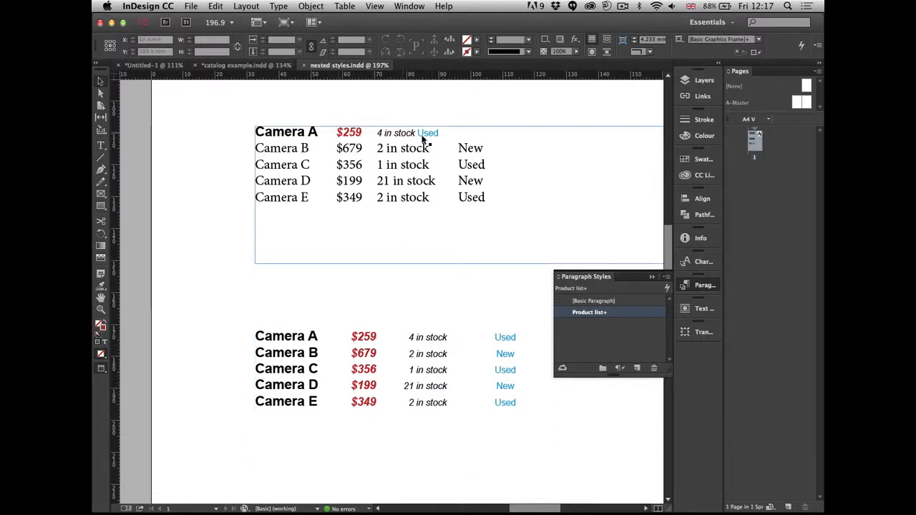
scroll(435, 107, "up", 6)
scroll(435, 107, "right", 1)
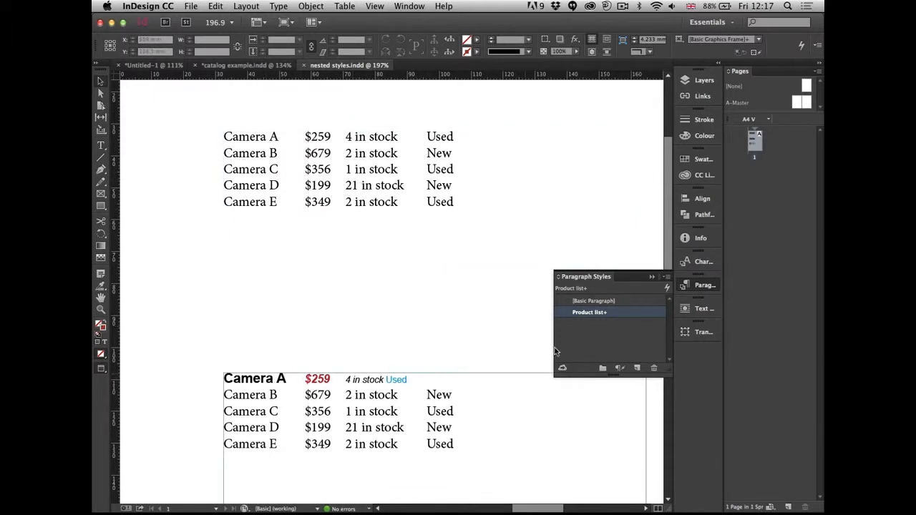
Step: Review the document's character styles against the camera lists, then return to the paragraph styles
left_click(701, 264)
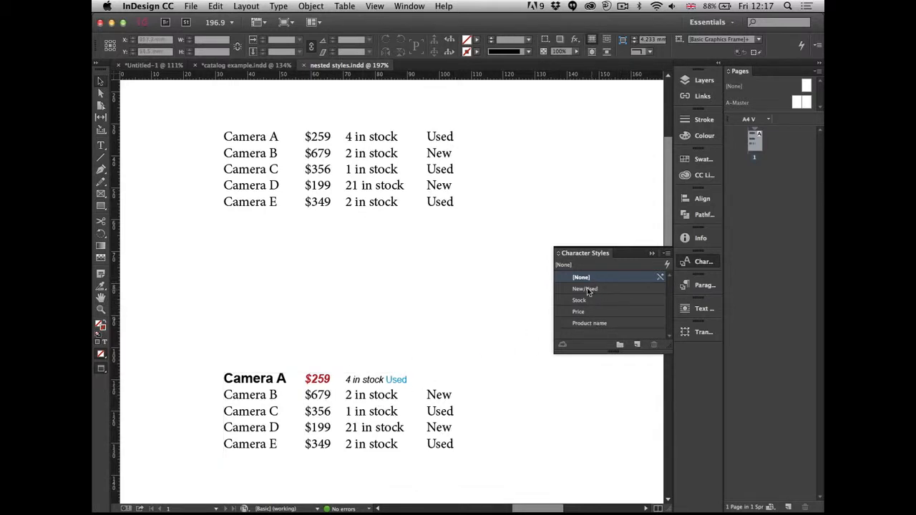
left_click_drag(481, 434, 403, 127)
left_click_drag(403, 219, 481, 353)
left_click(706, 285)
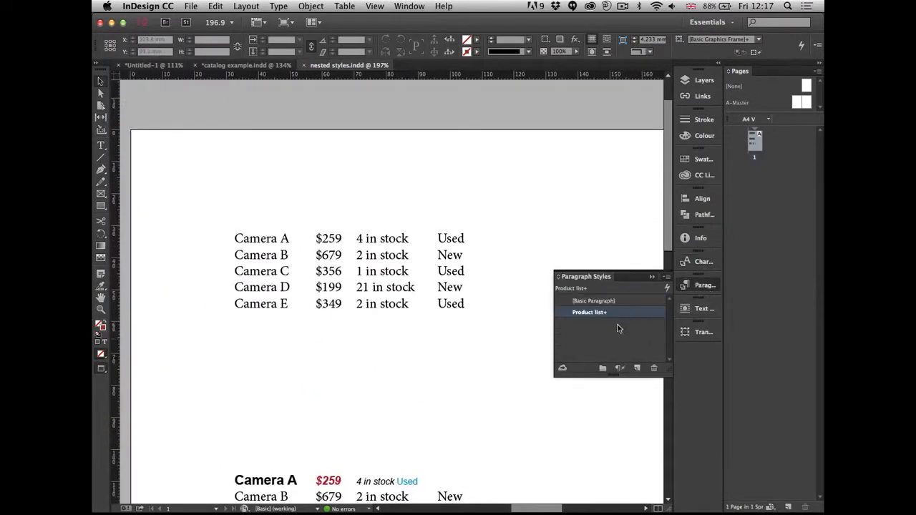
left_click(637, 368)
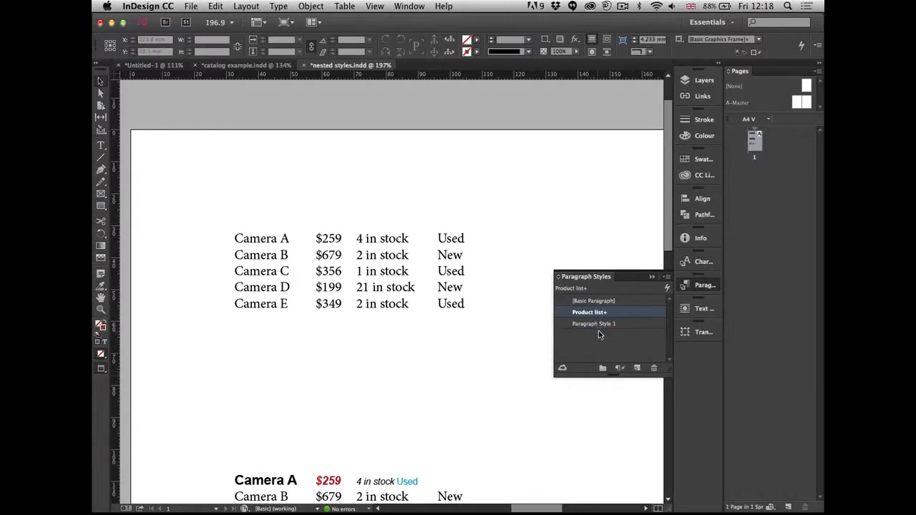
double_click(605, 326)
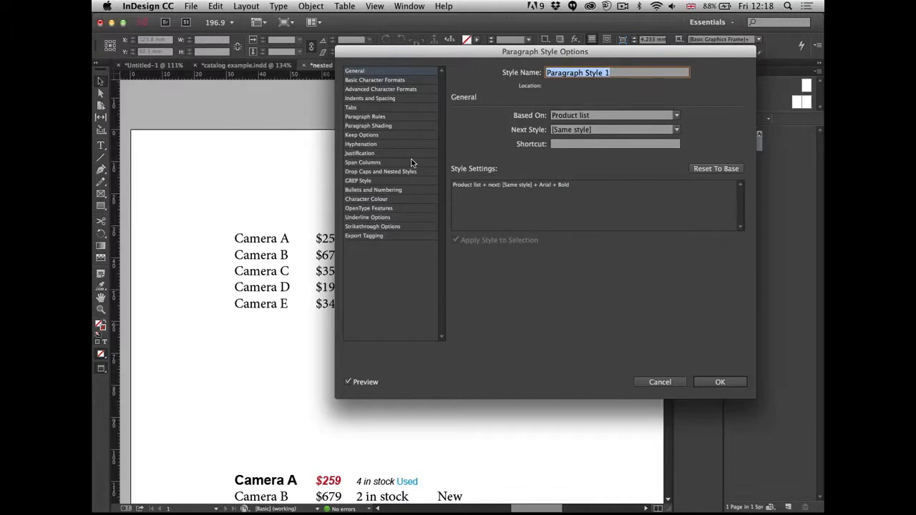
type("Test")
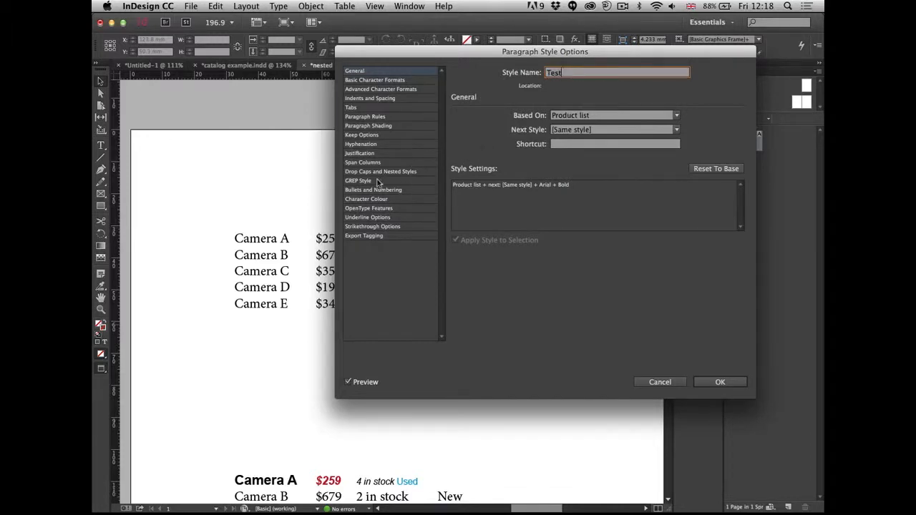
left_click(390, 172)
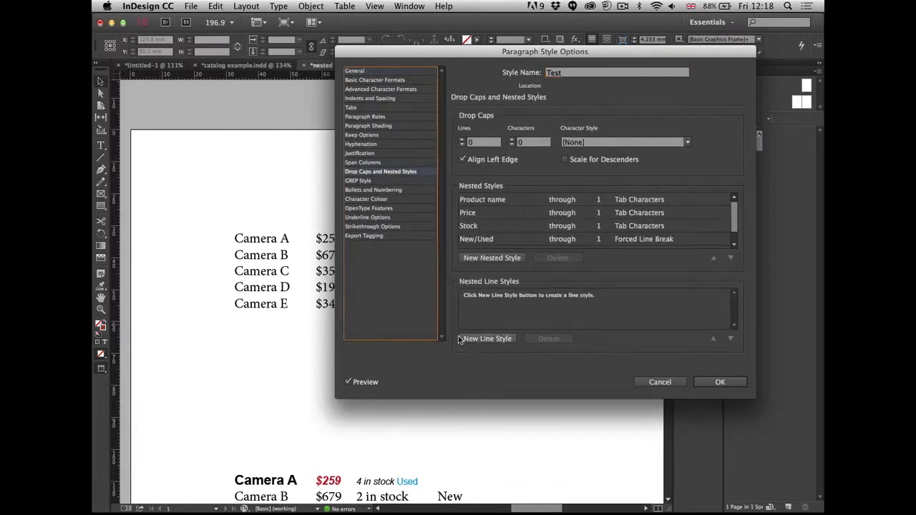
key("Escape")
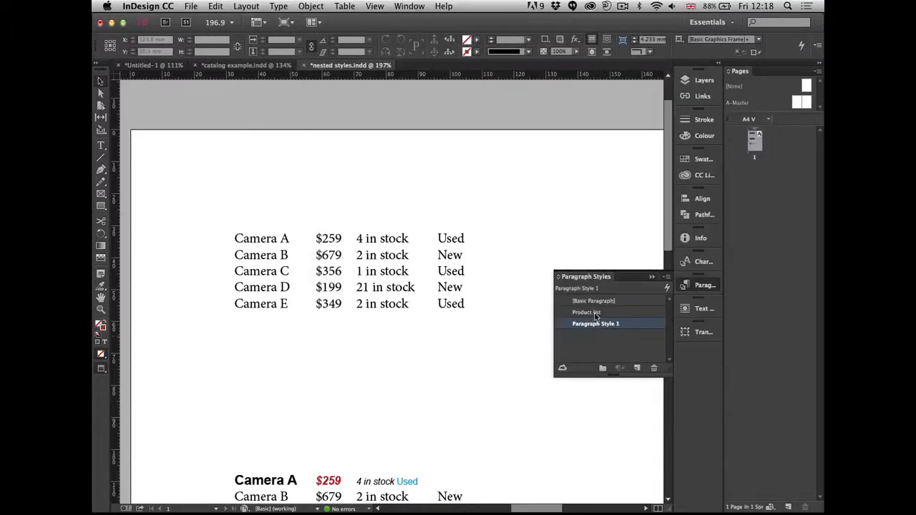
left_click(653, 368)
Step: Create a new paragraph style from Basic Paragraph, and reset the Product list paragraph style to its base
left_click(608, 302)
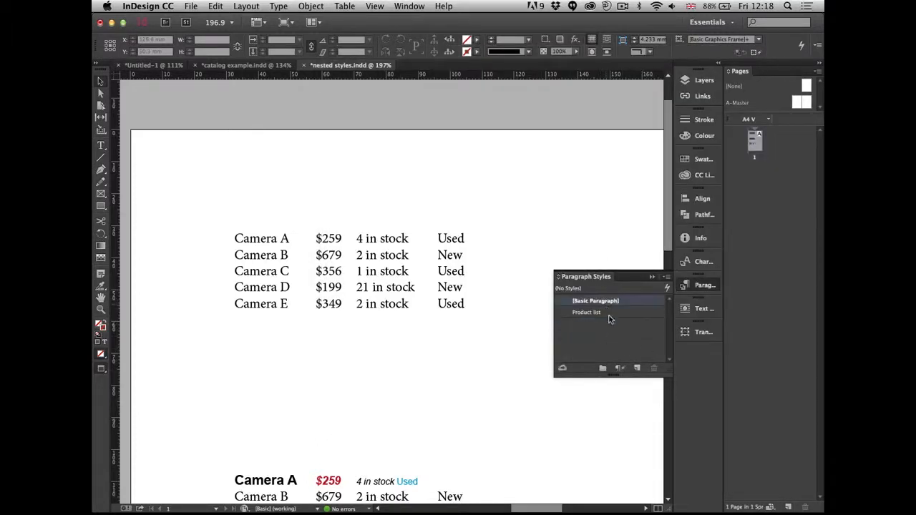
left_click(637, 368)
double_click(598, 326)
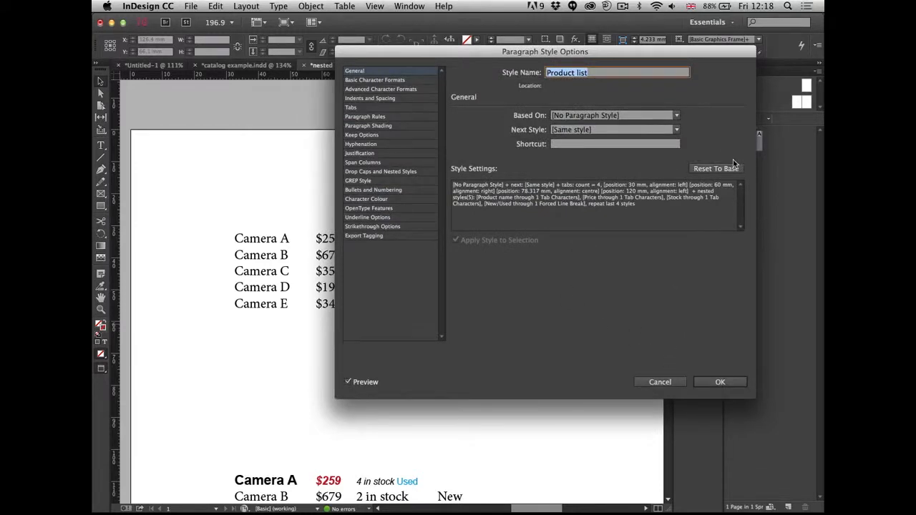
left_click(728, 171)
double_click(584, 71)
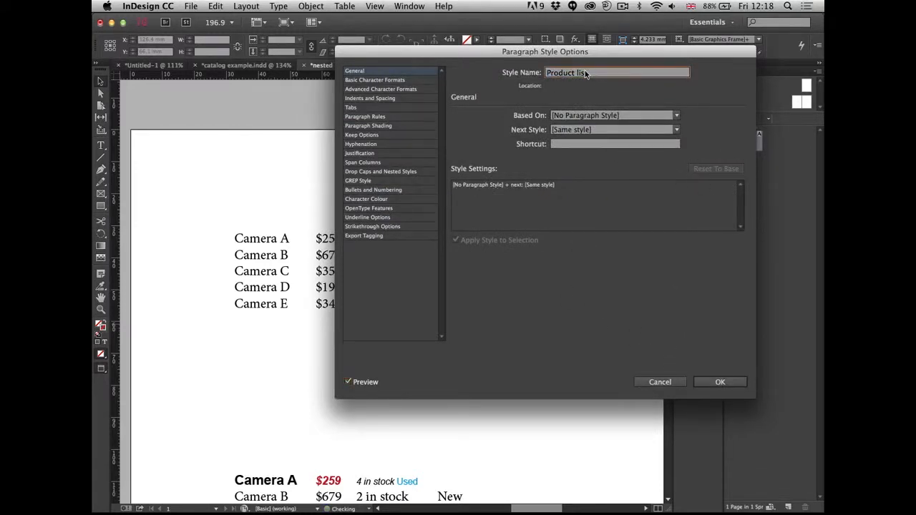
Step: Add a nested style to Product list that applies Product name through 1 Tab Characters
left_click(383, 171)
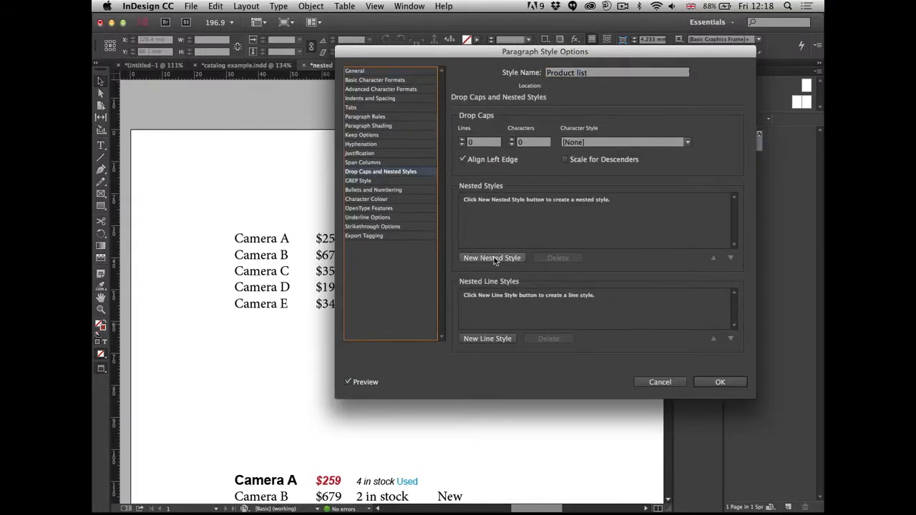
left_click_drag(463, 45, 550, 51)
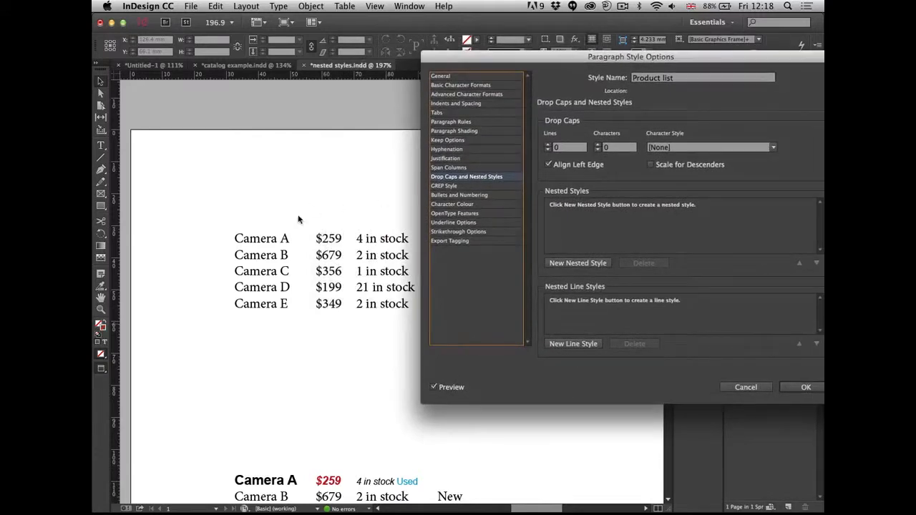
left_click(579, 265)
left_click(584, 206)
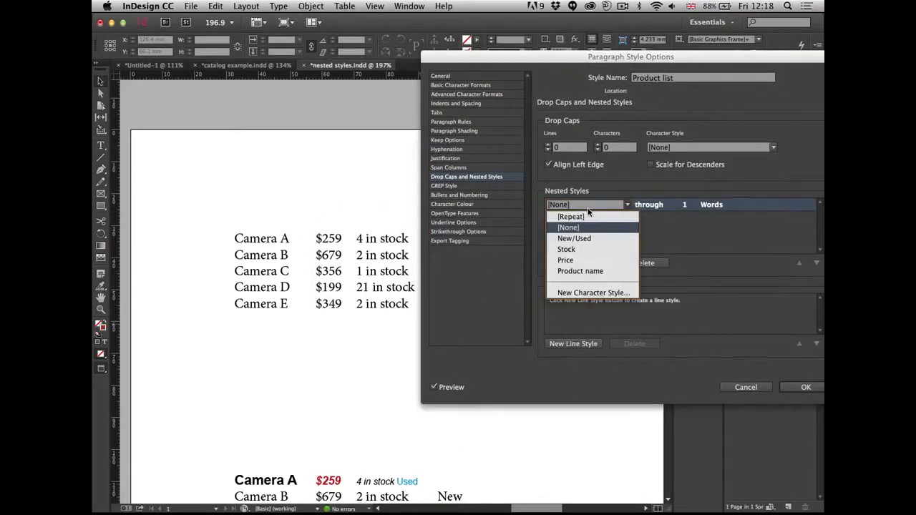
left_click(585, 272)
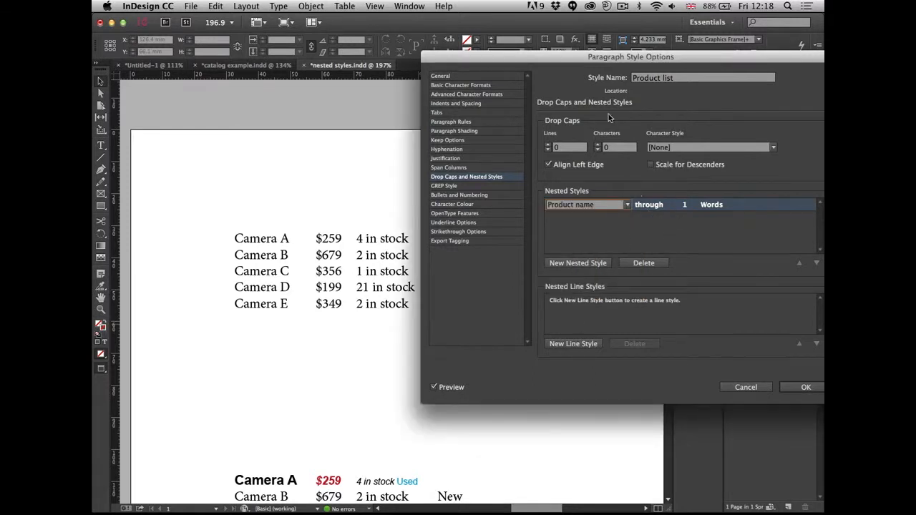
left_click_drag(607, 65, 435, 67)
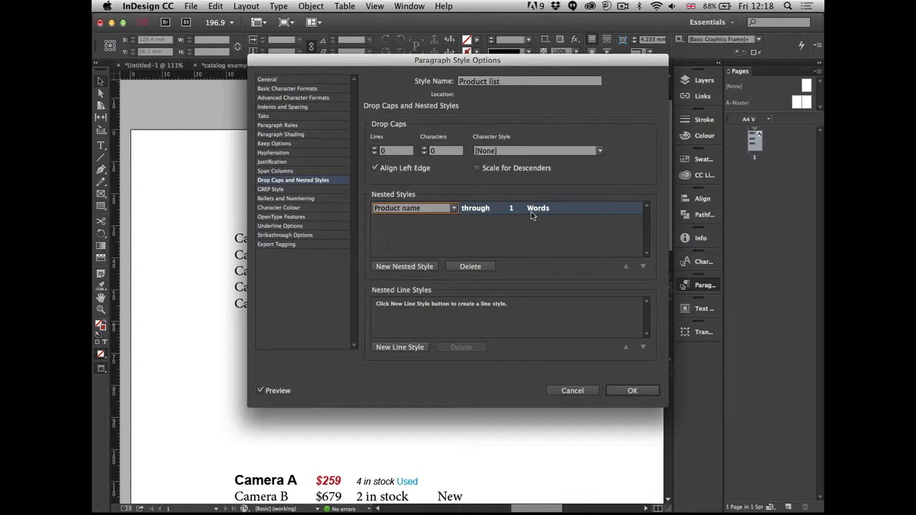
left_click_drag(463, 57, 570, 56)
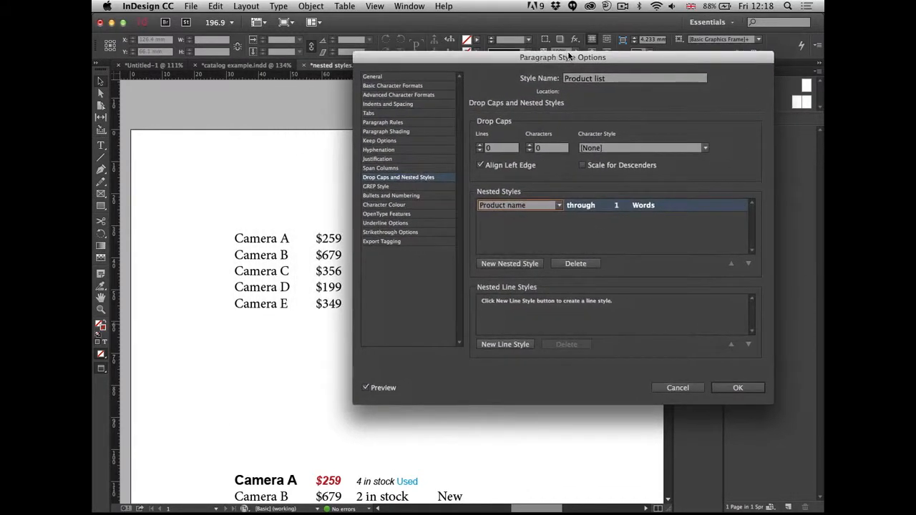
left_click(648, 207)
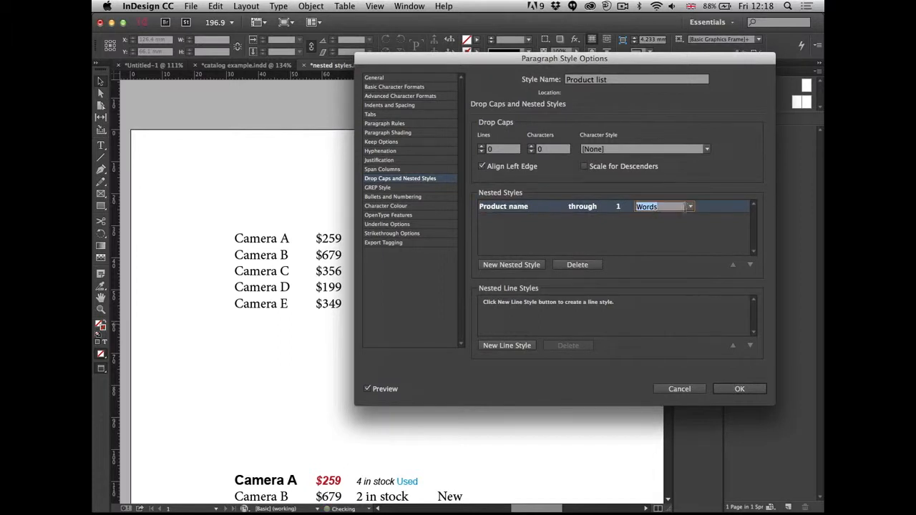
left_click(690, 207)
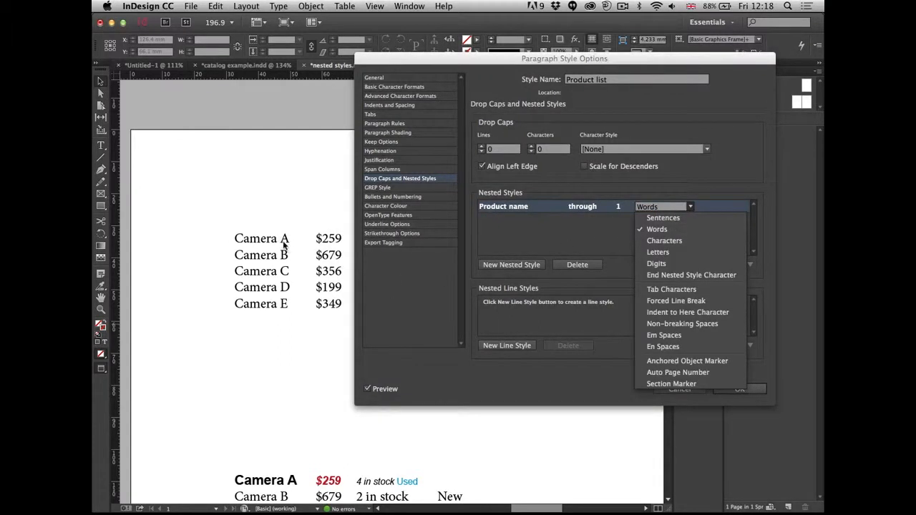
left_click(692, 288)
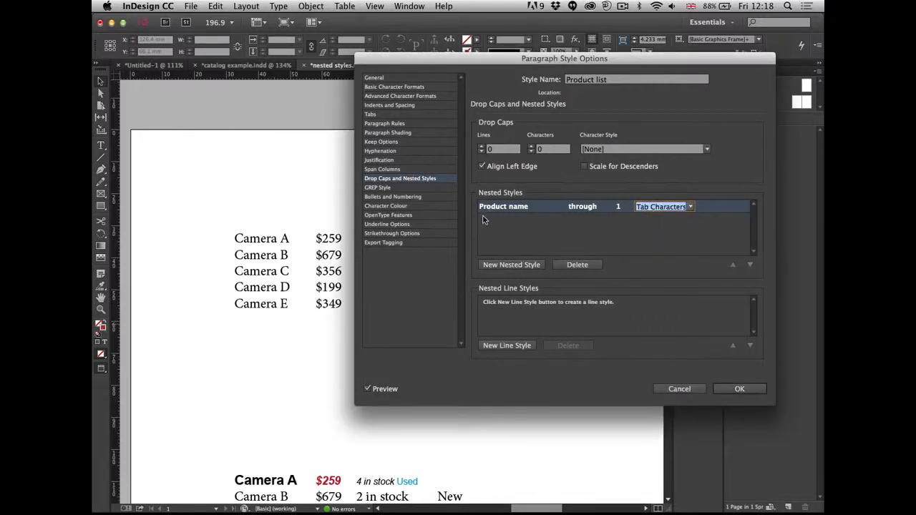
Step: Add a second nested style applying Price through 1 Tab Characters and save the Product list style
left_click(512, 265)
left_click(536, 224)
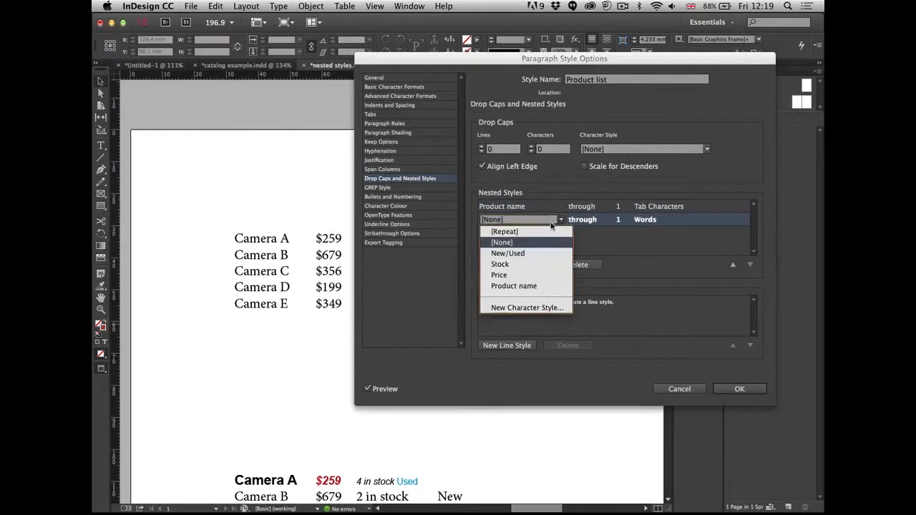
left_click(518, 278)
left_click(643, 223)
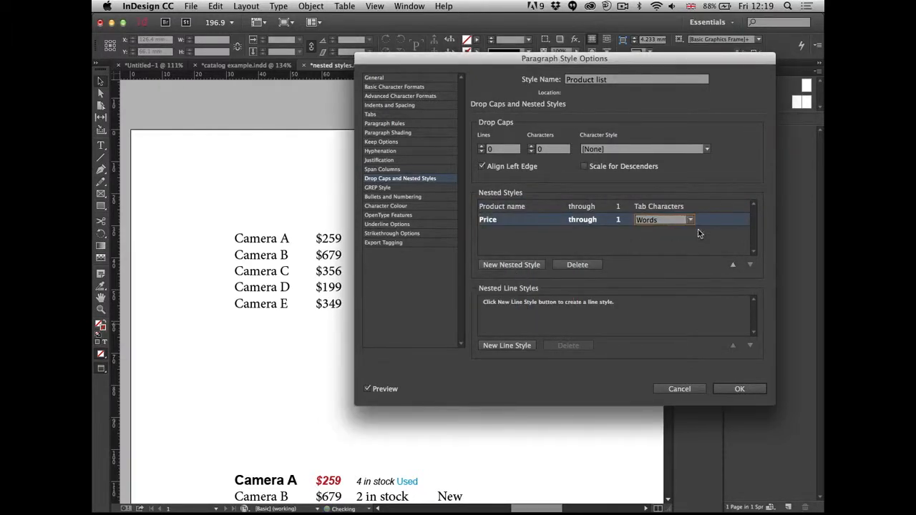
left_click(690, 220)
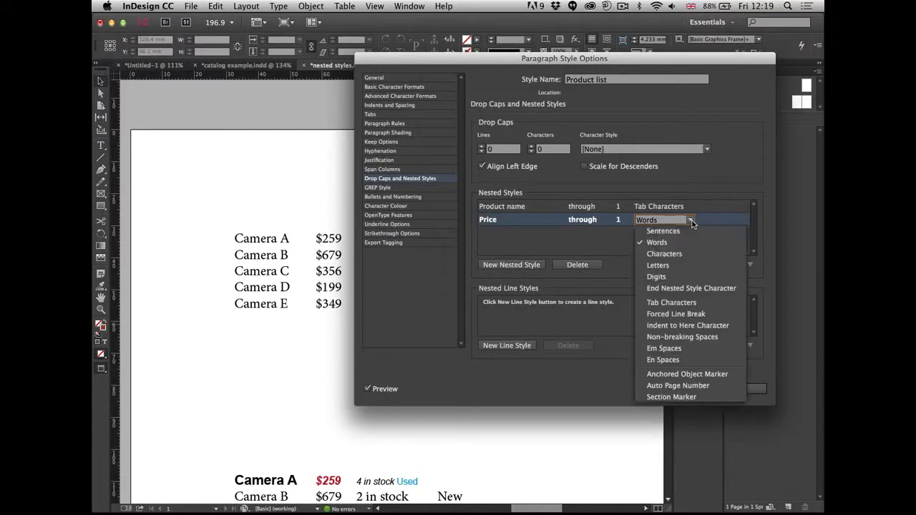
left_click(683, 303)
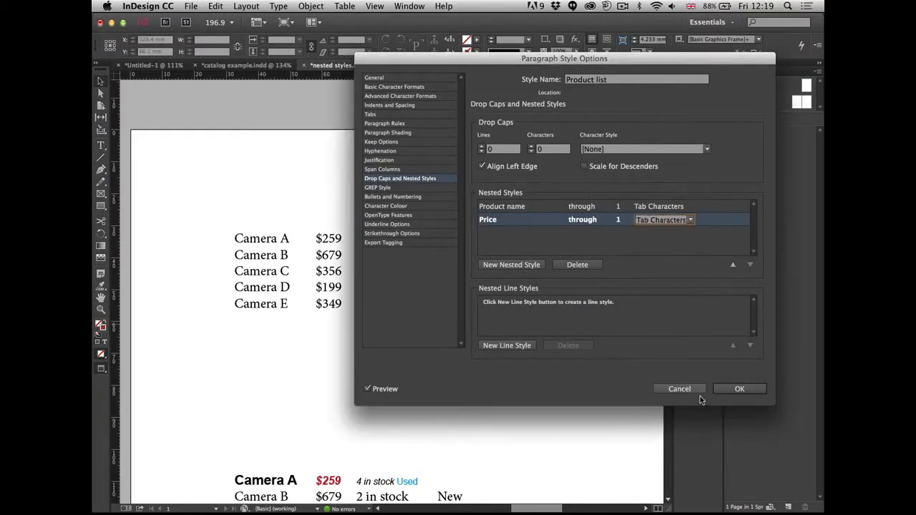
left_click(731, 389)
Step: Apply the Product list paragraph style to the text frame with the first camera list
left_click(433, 257)
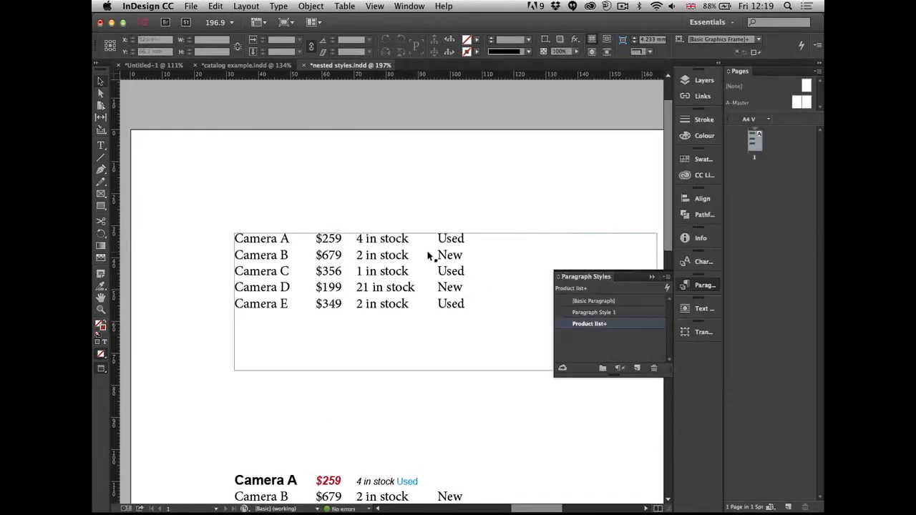
left_click(598, 323)
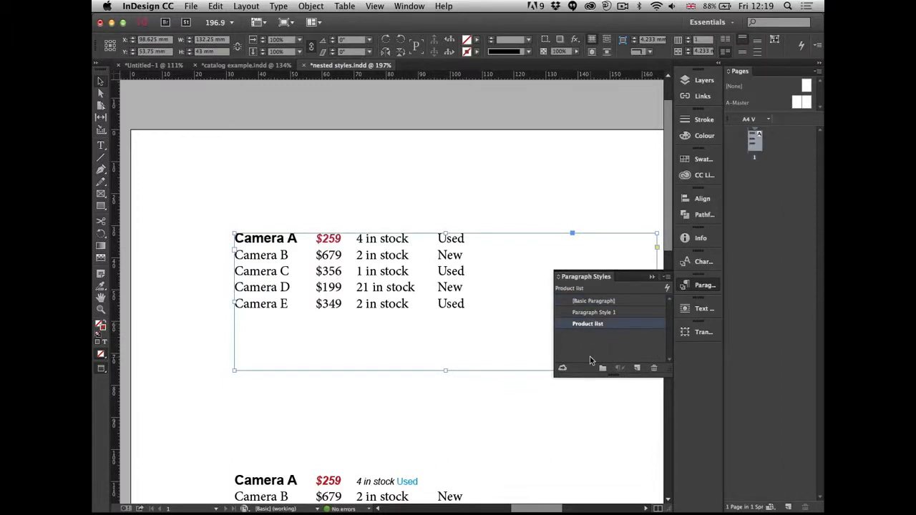
Step: Leave preview mode, display the hidden characters in the camera lists and bring up the command that controls their visibility
key("w")
key("super+alt+i")
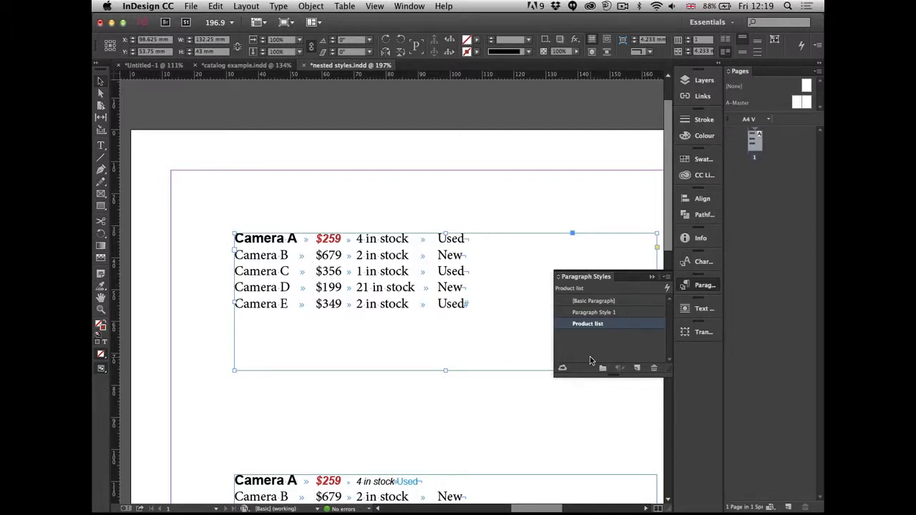
left_click(279, 5)
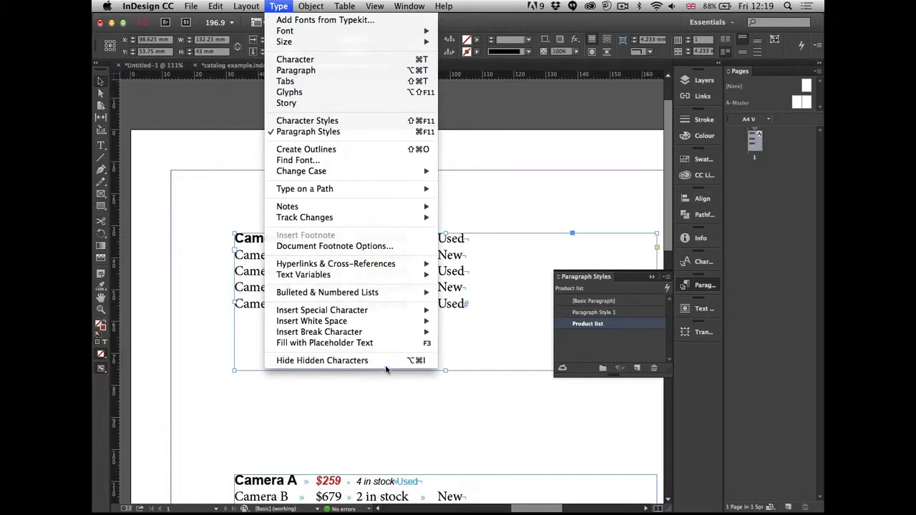
Step: Deselect the text frame and open the Drop Caps and Nested Styles settings of the Product list paragraph style
left_click(402, 416)
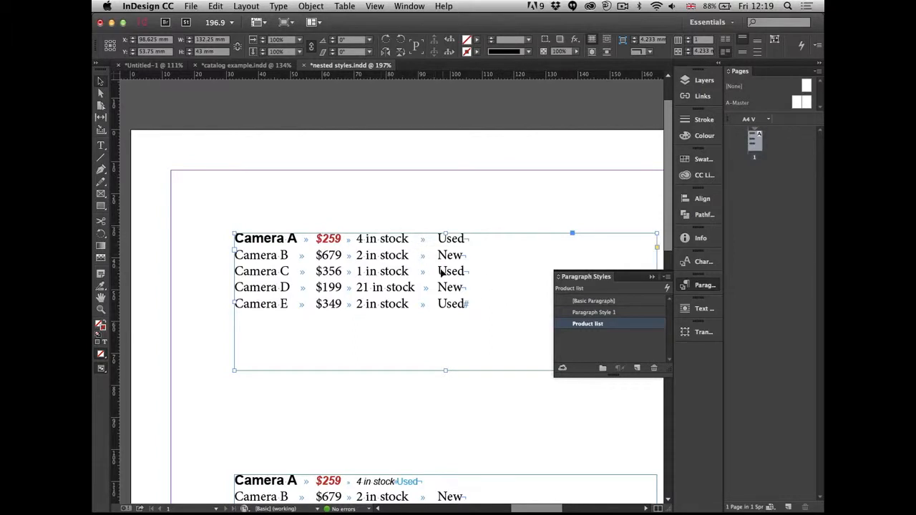
left_click(532, 405)
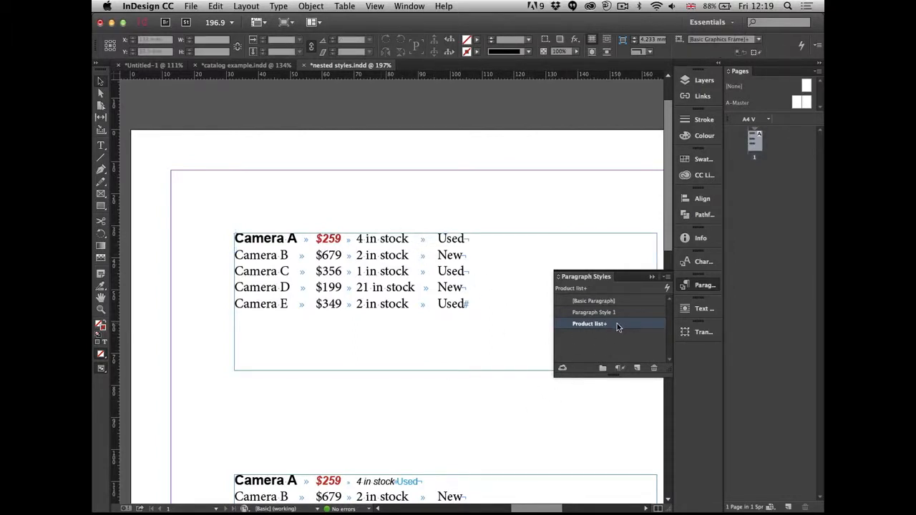
double_click(618, 324)
left_click_drag(493, 136, 498, 314)
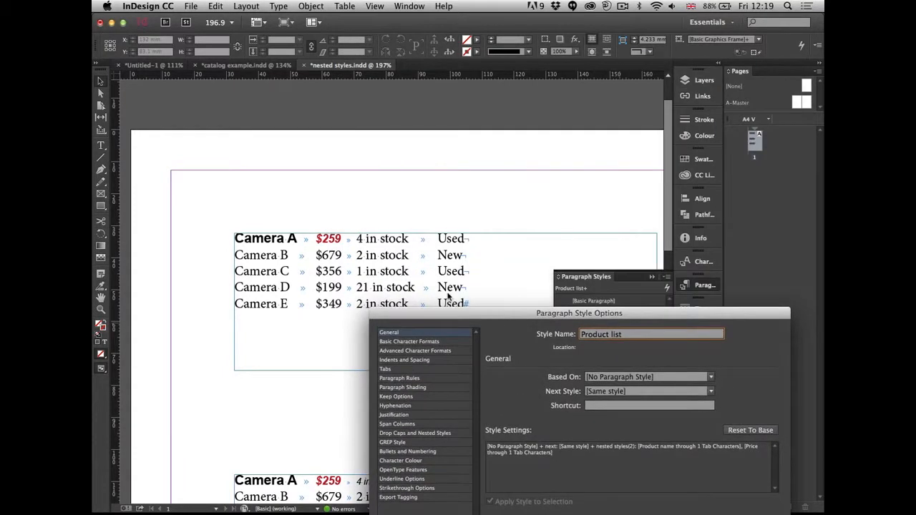
left_click(415, 433)
left_click_drag(594, 315, 661, 64)
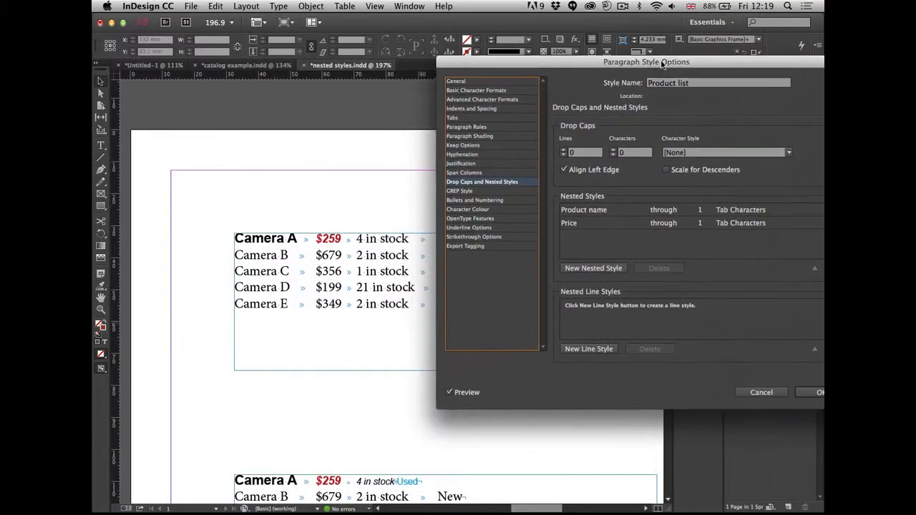
Step: Add a third nested style to Product list that applies Stock through 1 Tab Characters
left_click(612, 269)
left_click(639, 239)
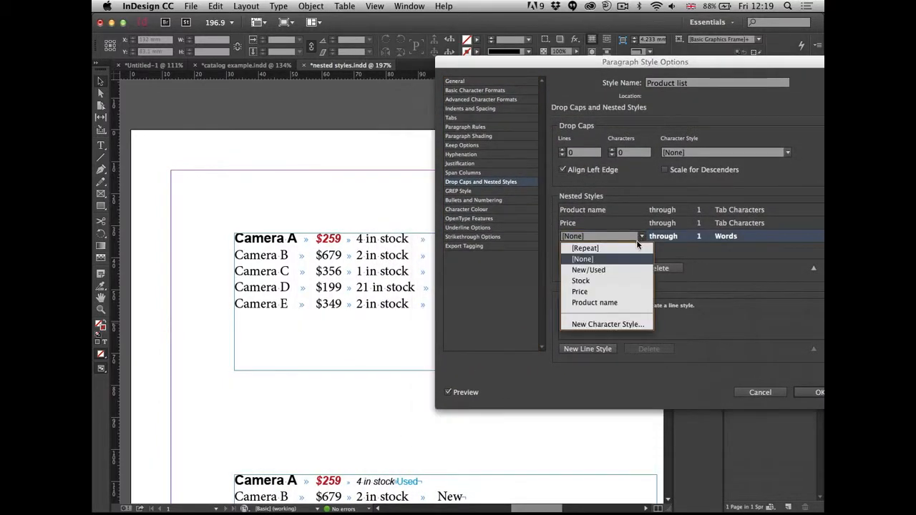
left_click(606, 282)
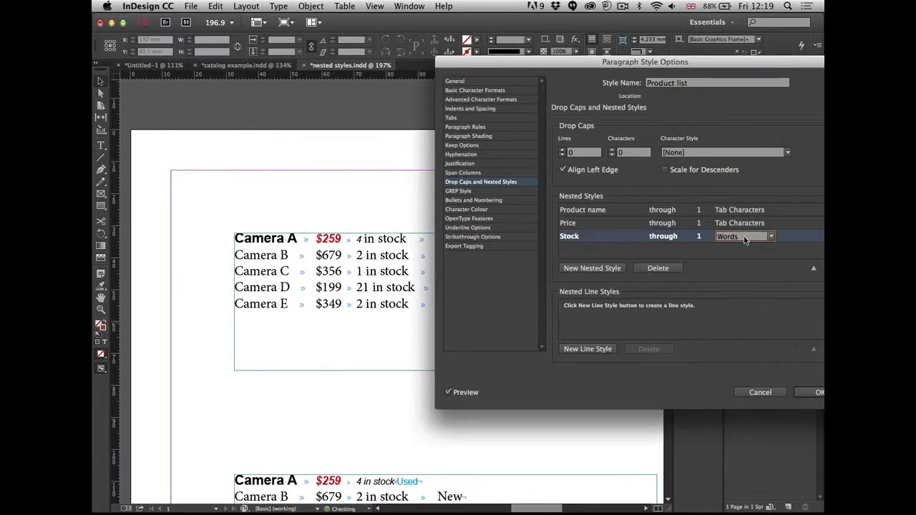
left_click(771, 237)
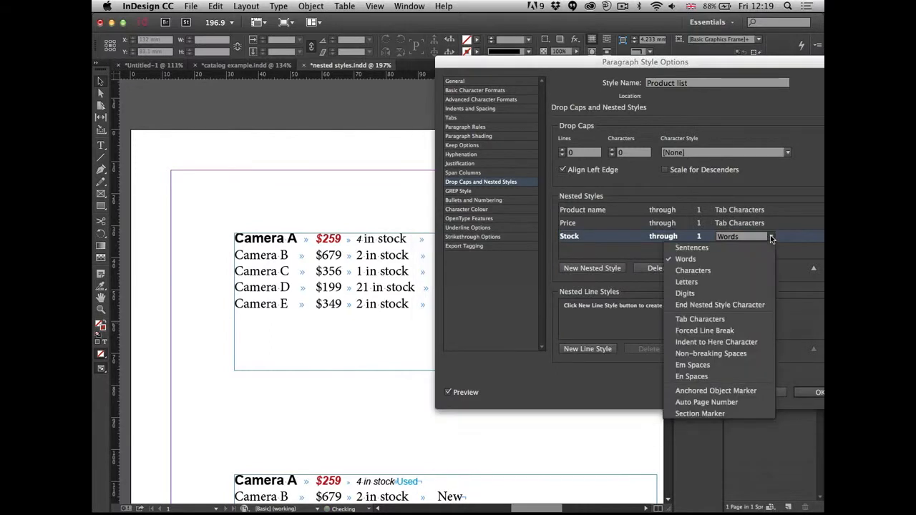
left_click(716, 319)
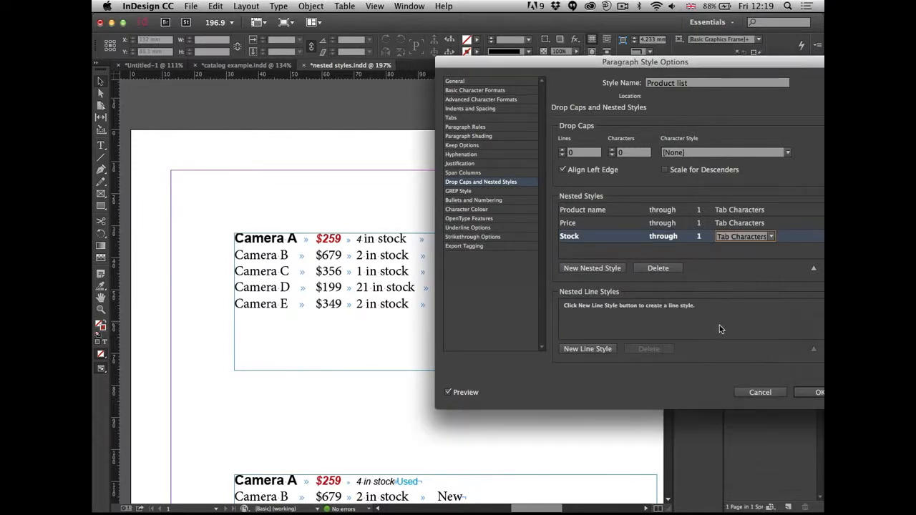
left_click(595, 224)
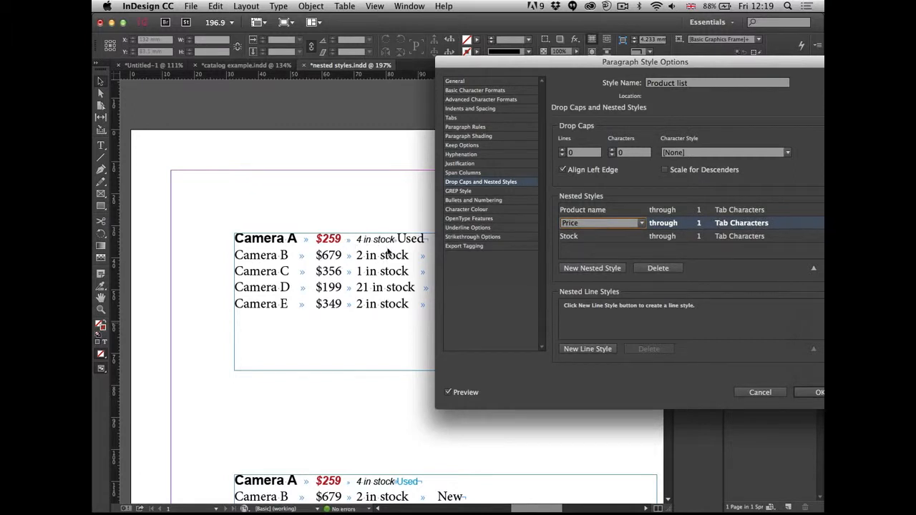
Step: Add a fourth nested style applying New/Used through 1 Forced Line Break
left_click(598, 247)
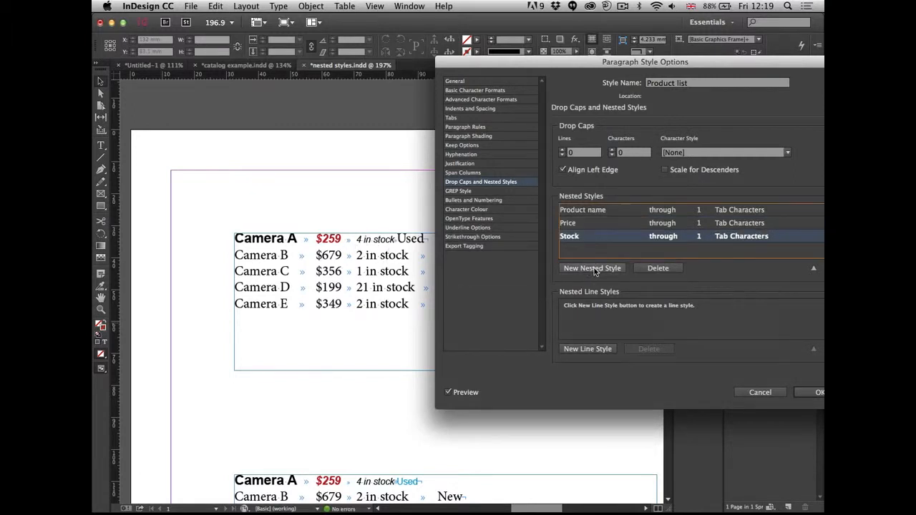
left_click(593, 268)
left_click(623, 251)
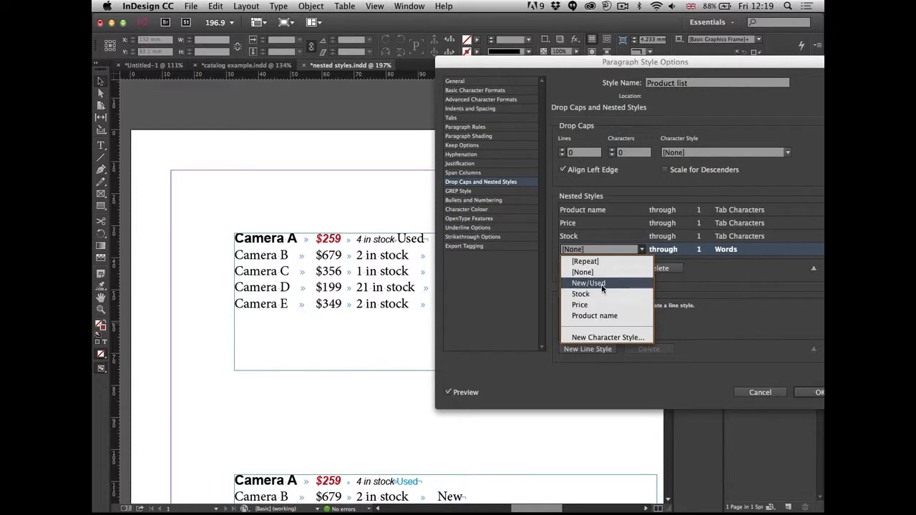
left_click(610, 284)
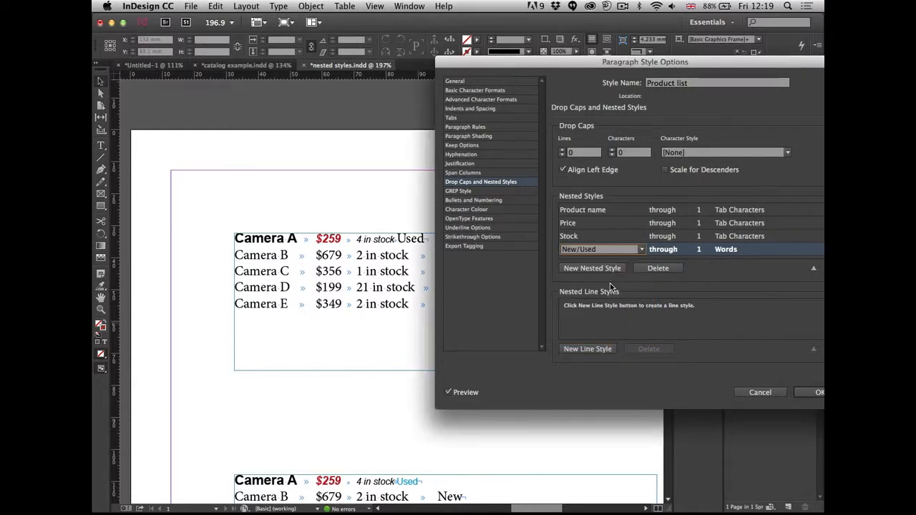
left_click(725, 249)
left_click(772, 250)
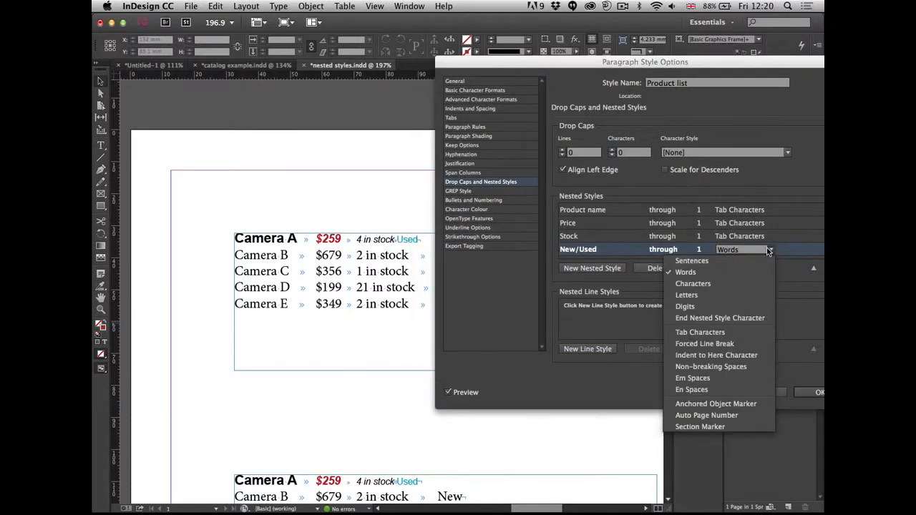
left_click(729, 344)
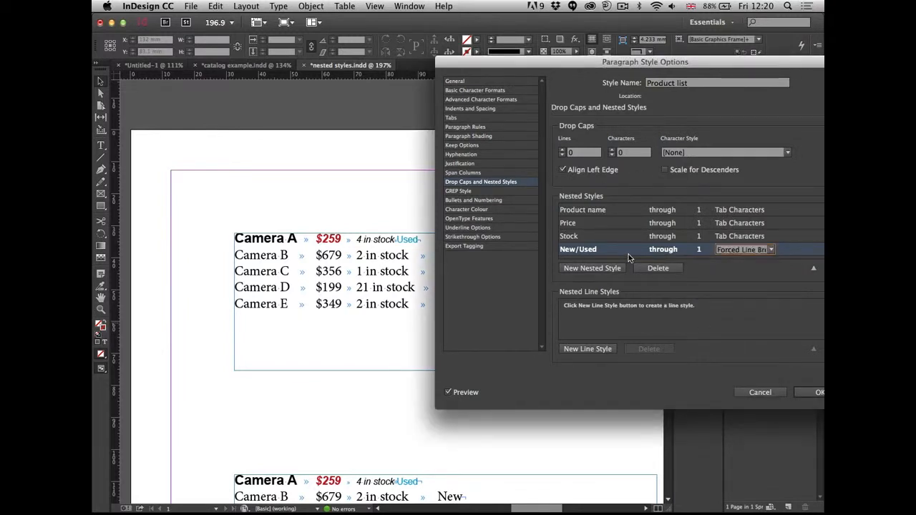
Step: Add a final [Repeat] nested style that repeats the last 4 styles for the remaining camera lines
left_click_drag(635, 62, 742, 67)
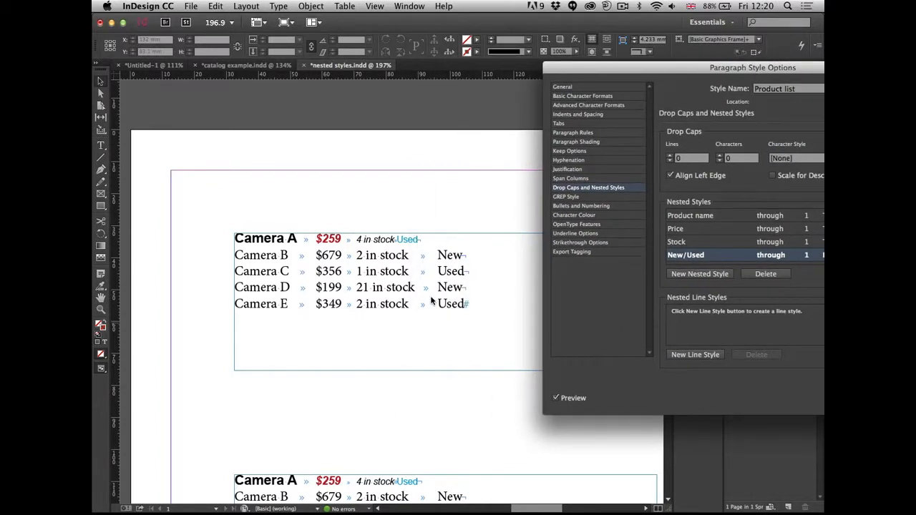
left_click_drag(713, 71, 563, 86)
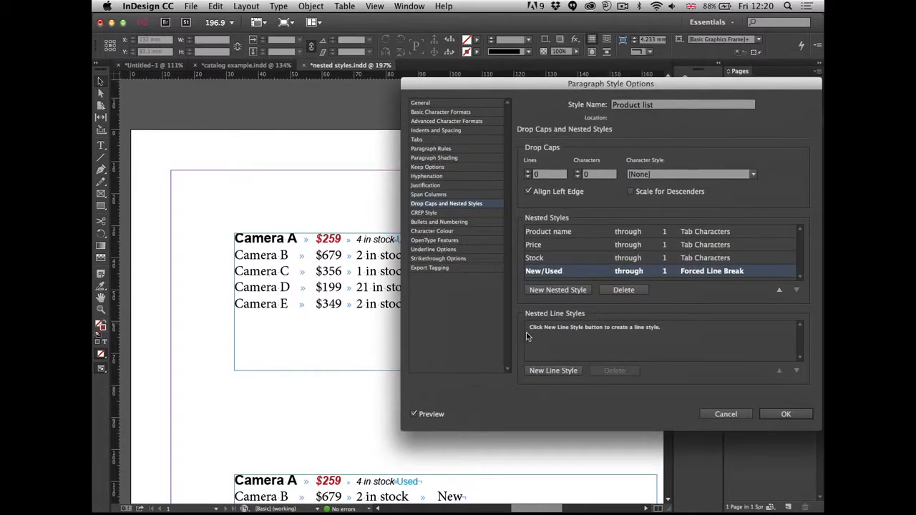
left_click_drag(502, 84, 632, 138)
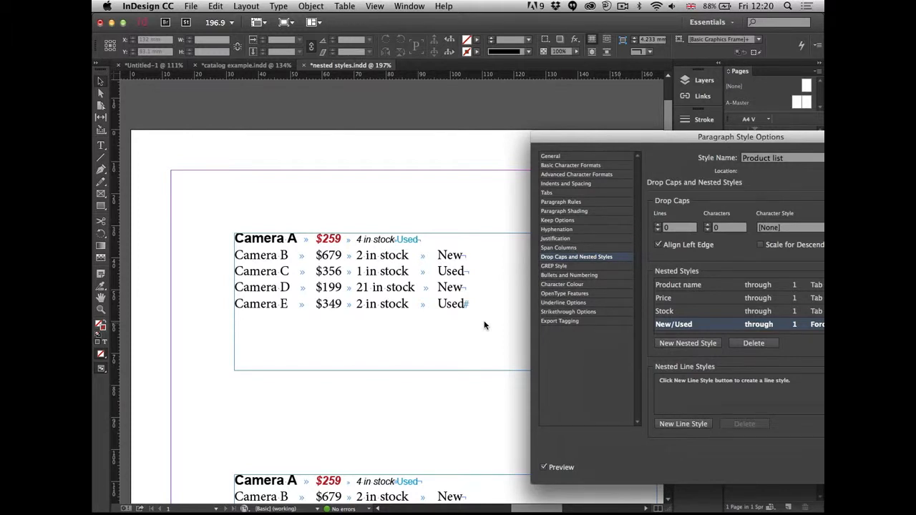
left_click_drag(781, 138, 596, 73)
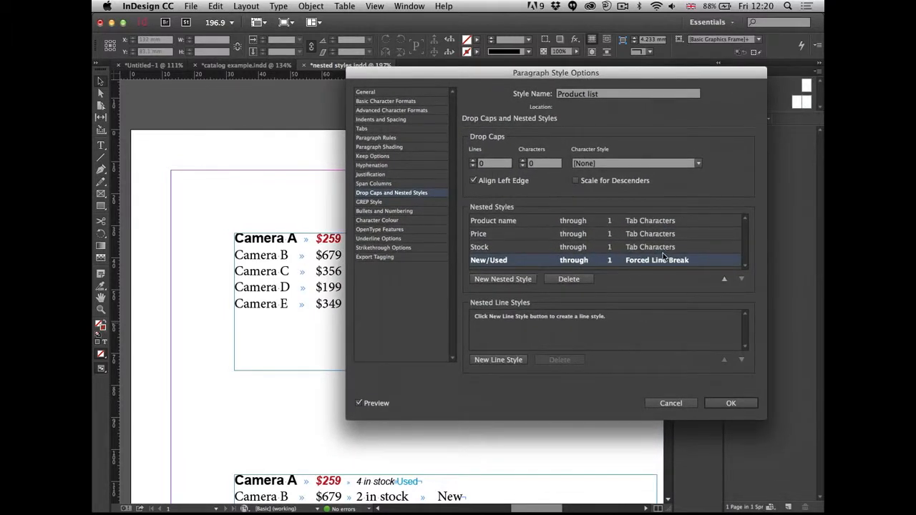
left_click(501, 279)
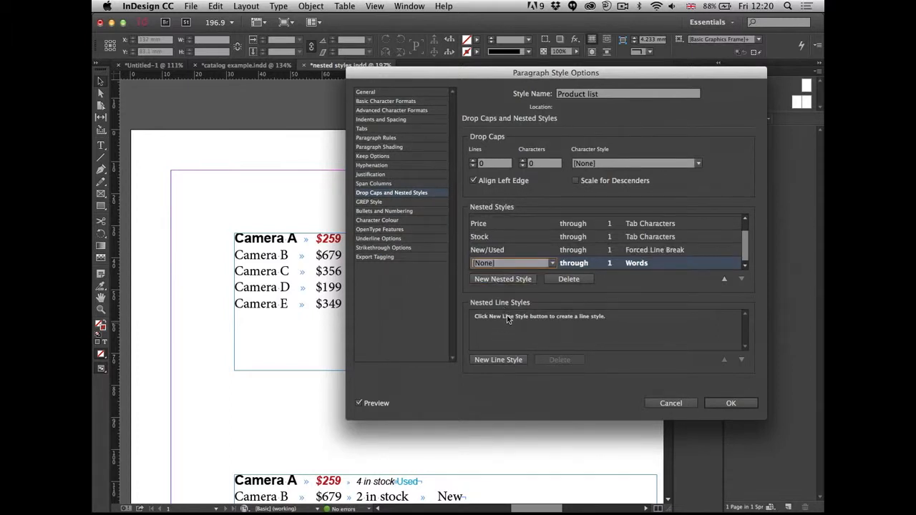
left_click(553, 263)
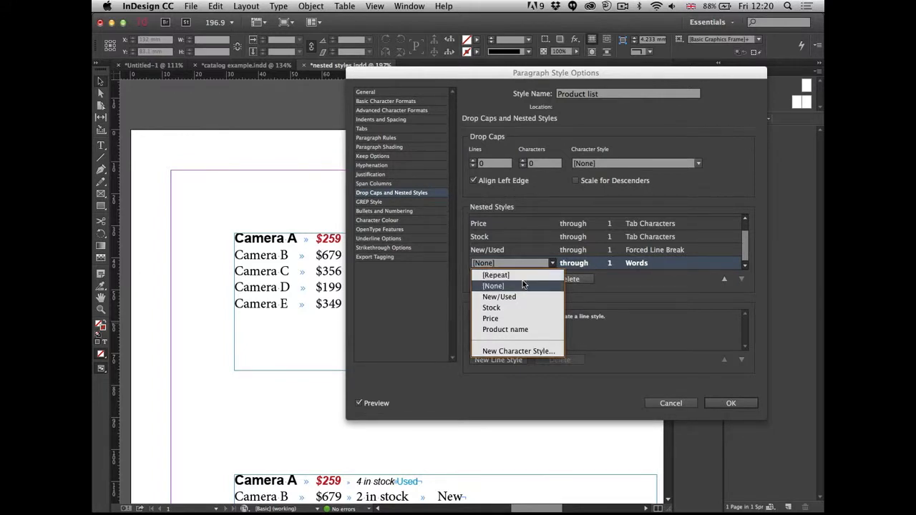
left_click(526, 277)
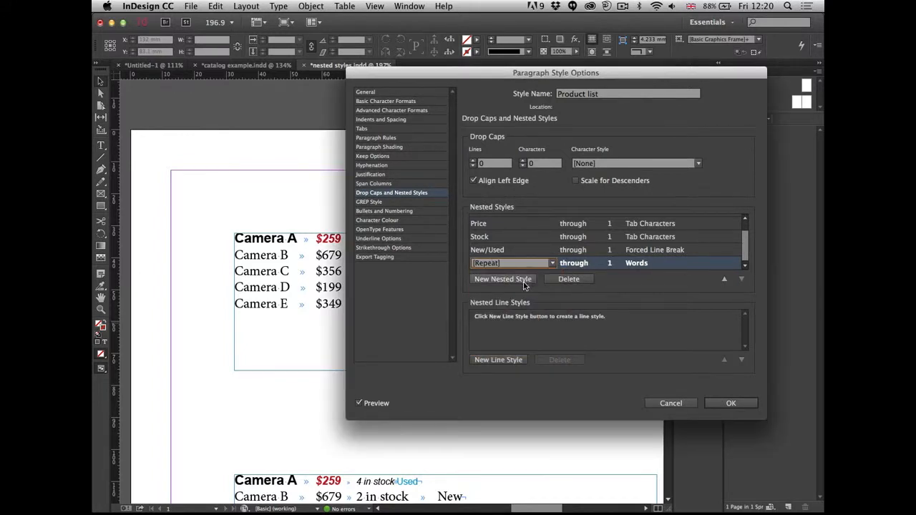
left_click(609, 263)
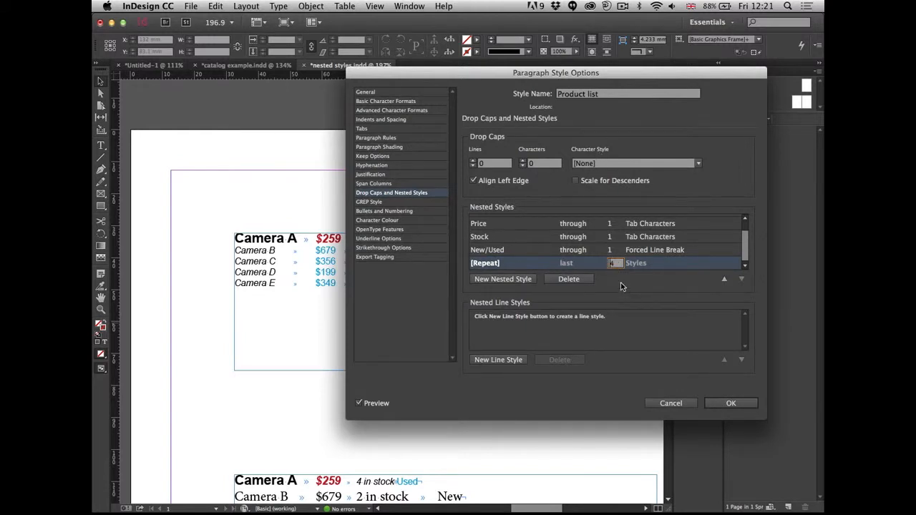
left_click_drag(549, 78, 647, 65)
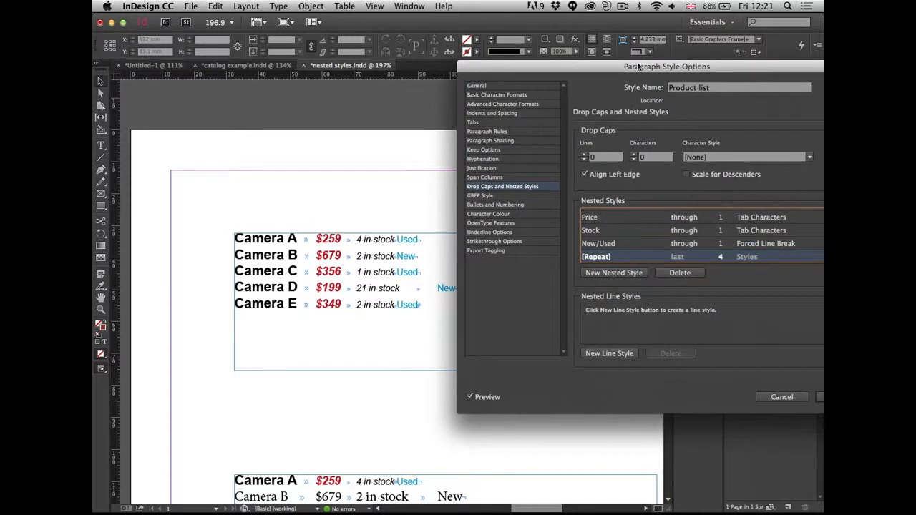
Step: Add three left-aligned tab stops to the Product list style at about 18.7, 36 and 55.4 mm
left_click(494, 123)
left_click_drag(616, 69, 584, 63)
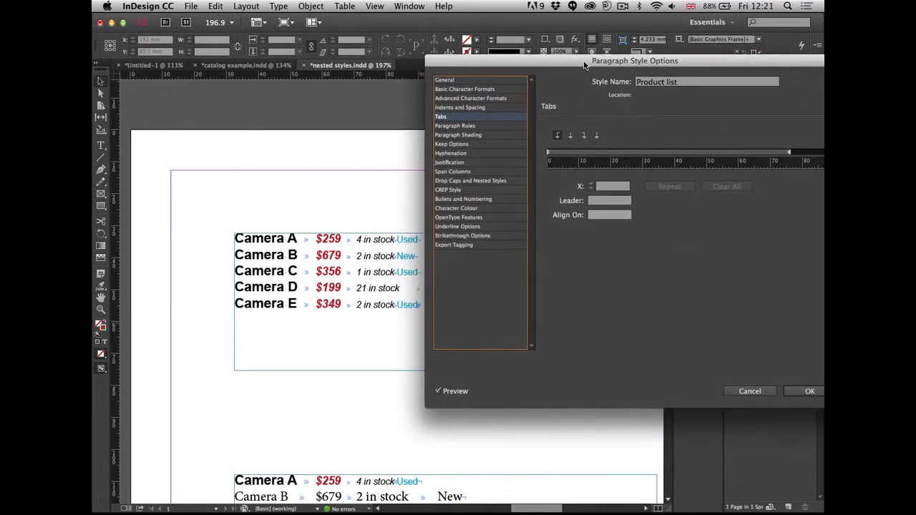
left_click(604, 153)
left_click(662, 153)
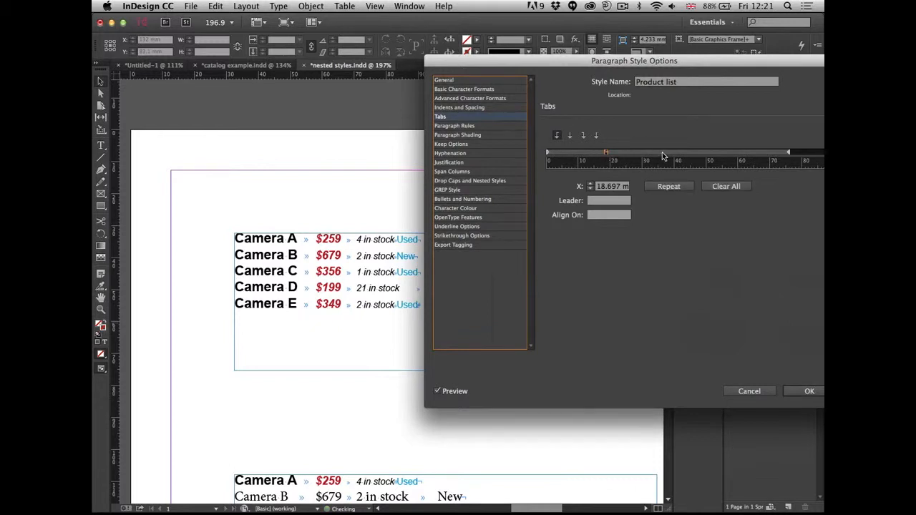
left_click(723, 153)
left_click_drag(658, 61, 421, 332)
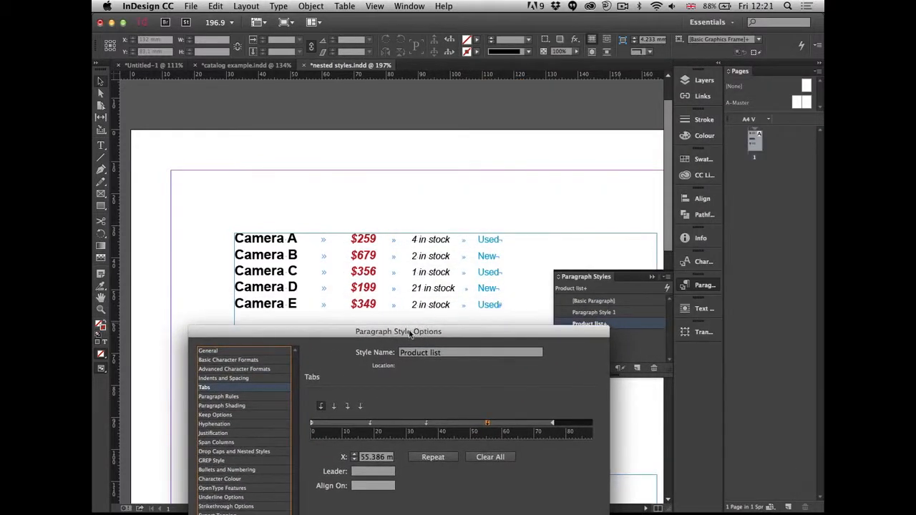
Step: Move the third tab stop to about 58.9 mm and the second to 38.1 mm
left_click_drag(491, 426, 511, 434)
left_click(493, 423)
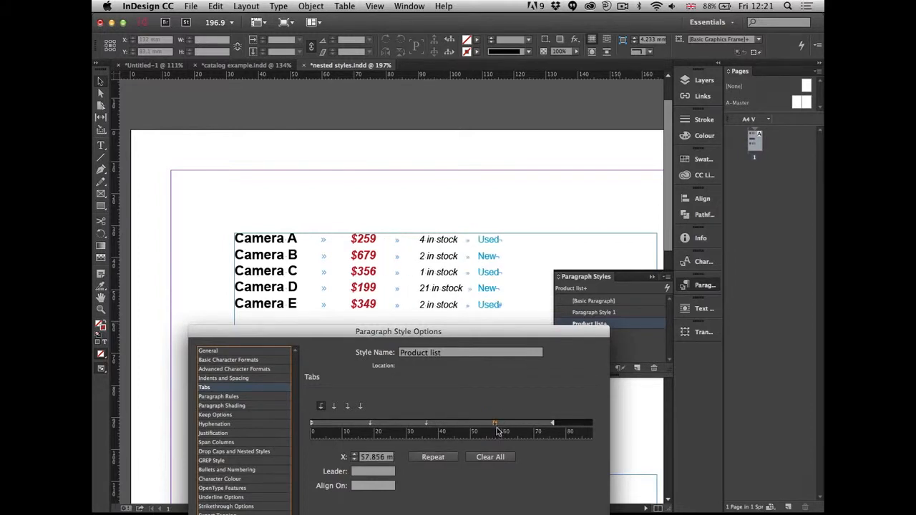
left_click_drag(499, 423, 512, 434)
left_click(500, 424)
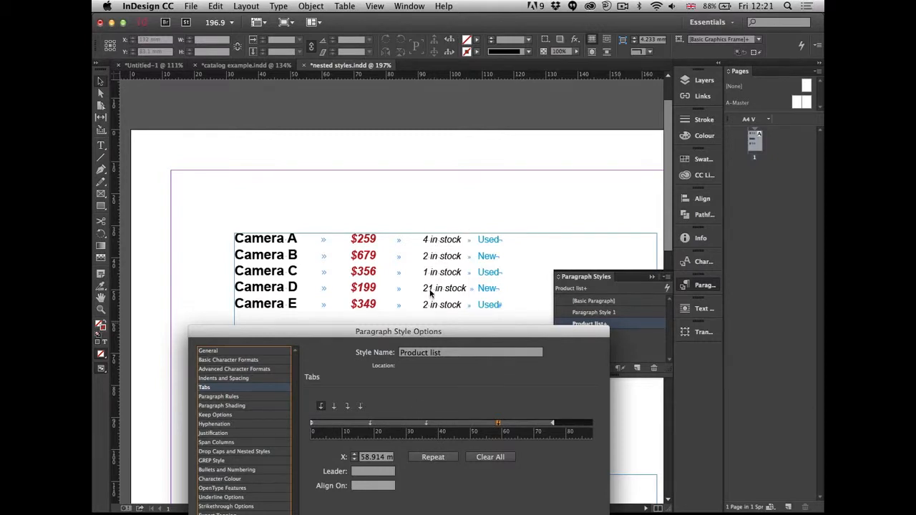
mouse_move(425, 423)
left_mouse_down()
mouse_move(442, 423)
mouse_move(432, 423)
left_mouse_up()
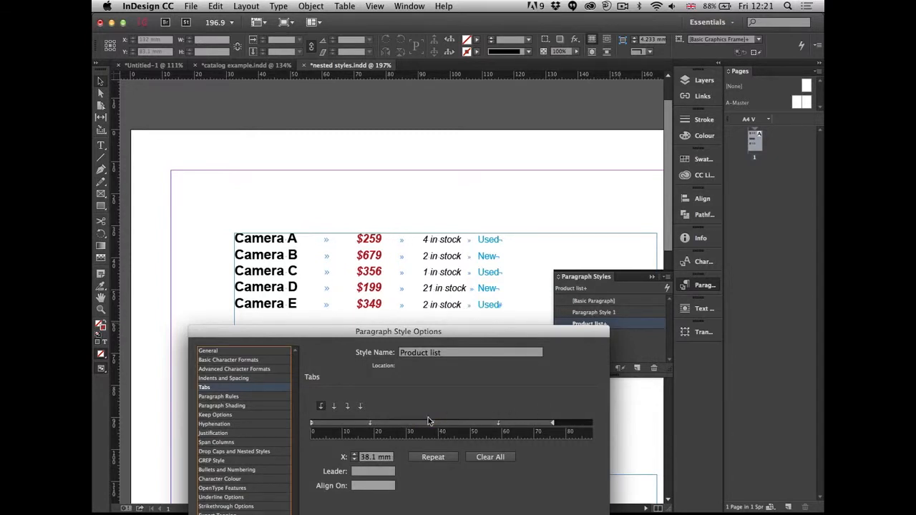
Step: Move the three tab stops closer together, to about 15, 32 and 51.5 mm
left_click_drag(370, 422, 360, 423)
left_click_drag(432, 423, 415, 424)
left_click_drag(498, 423, 474, 429)
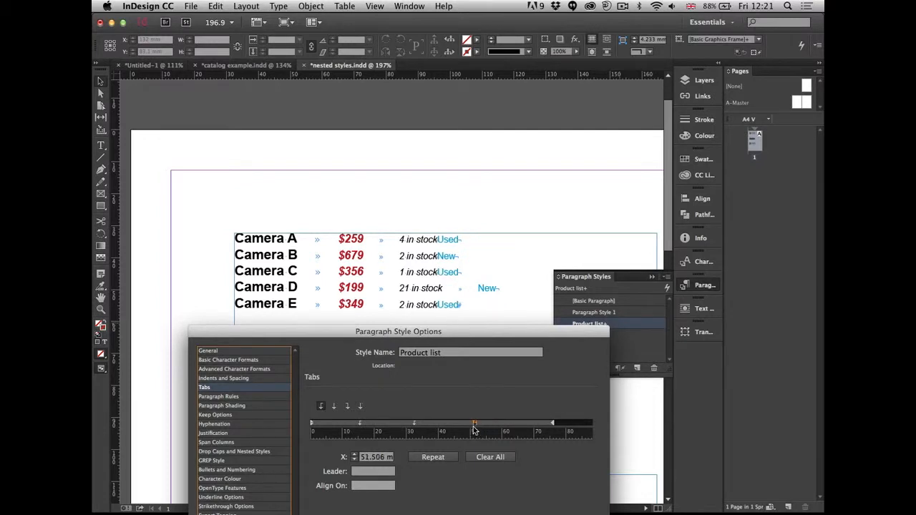
Step: Change the third tab stop to an Align to Decimal tab and set its Align On character to i
left_click(361, 406)
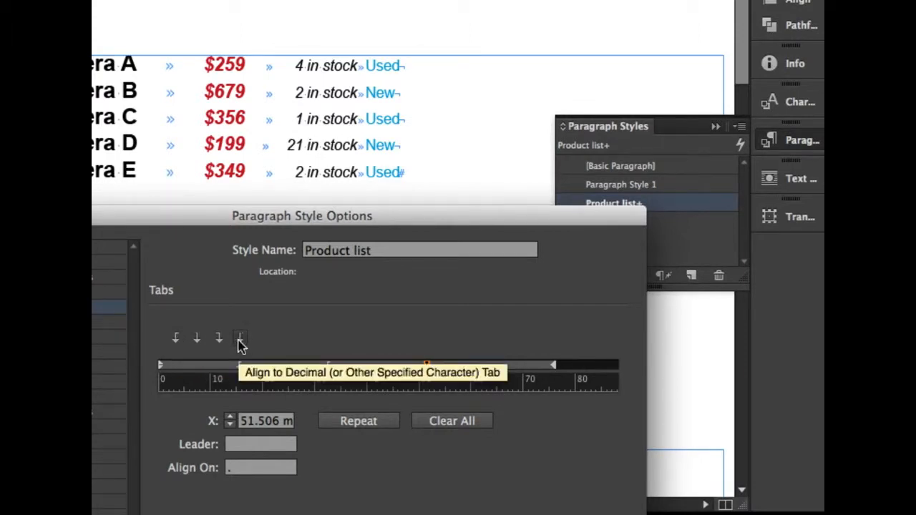
left_click(243, 470)
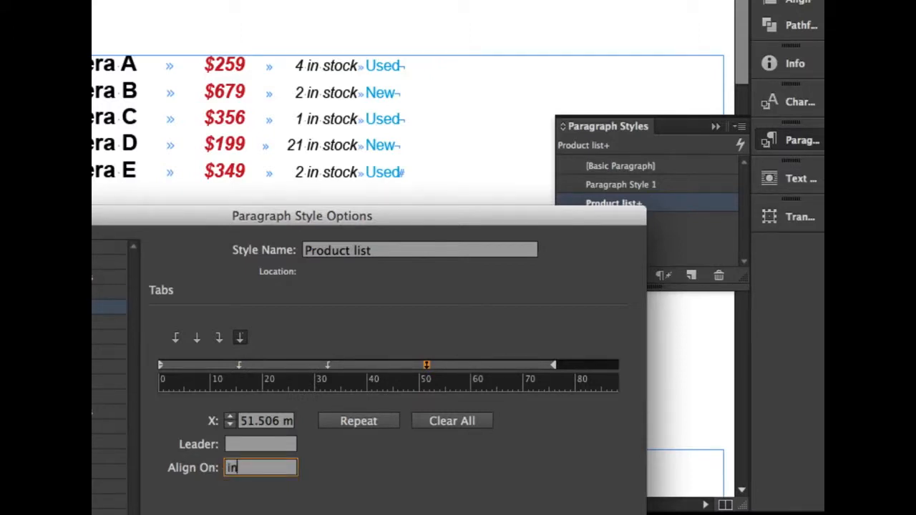
left_click(277, 444)
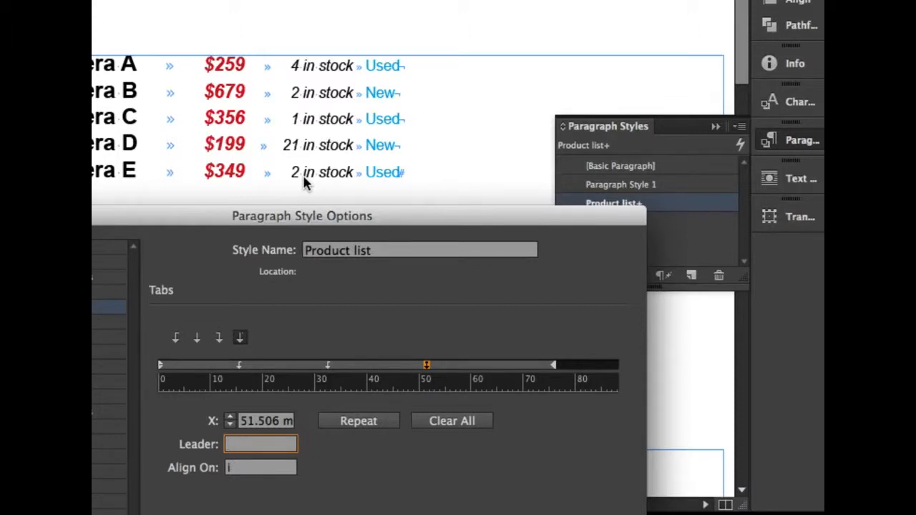
left_click(237, 470)
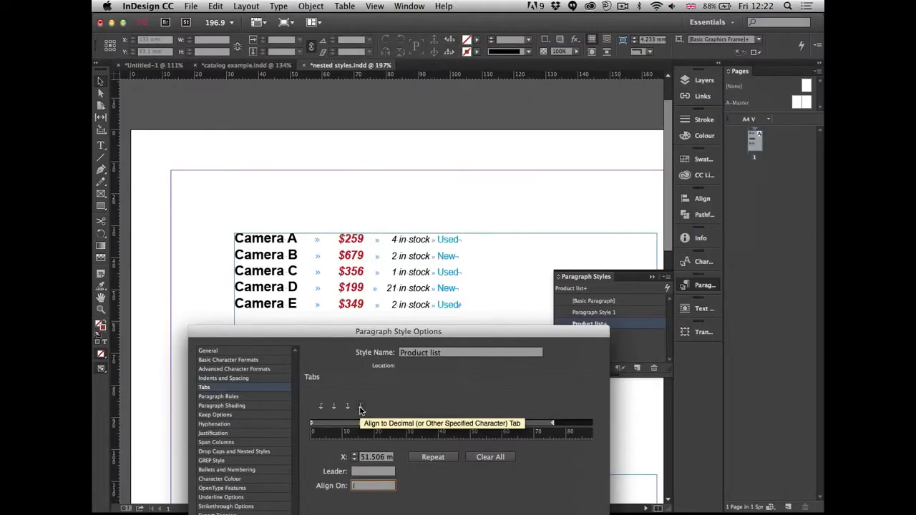
left_click(361, 407)
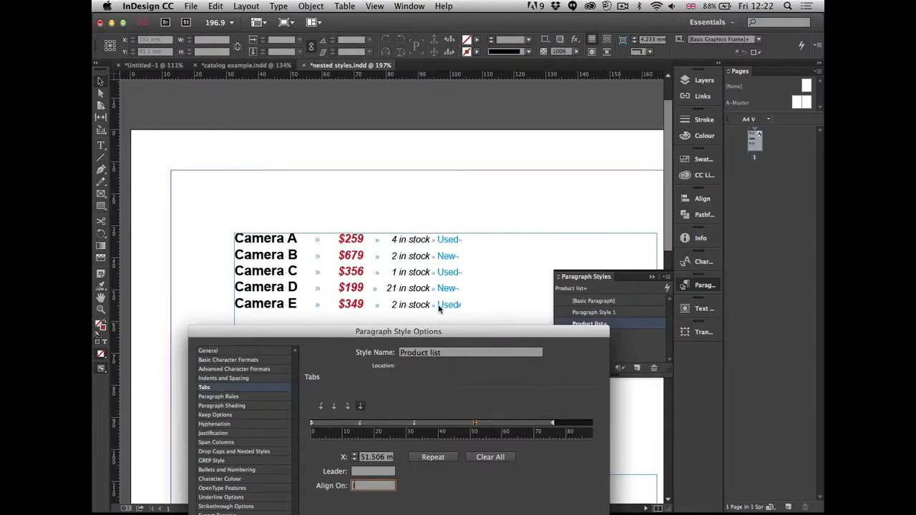
Step: Add a fourth tab stop at about 68.1 mm to the Product list style, review its nested styles and accept the changes
left_click_drag(443, 332, 407, 334)
left_click(488, 425)
left_click_drag(489, 426, 493, 424)
left_click(287, 408)
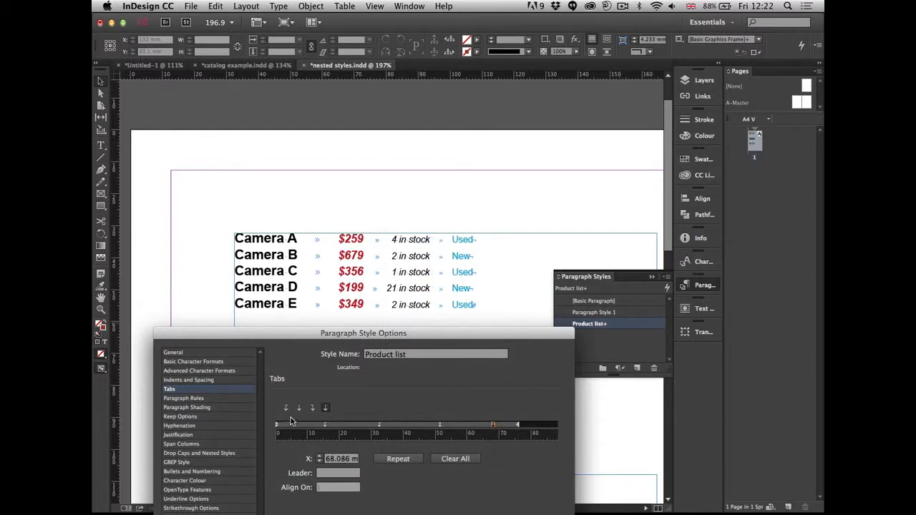
left_click_drag(498, 333, 555, 115)
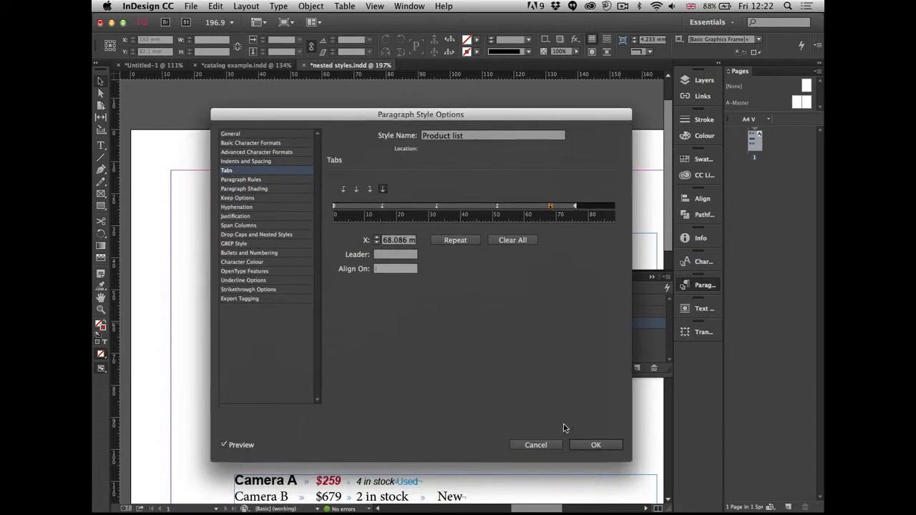
left_click(250, 234)
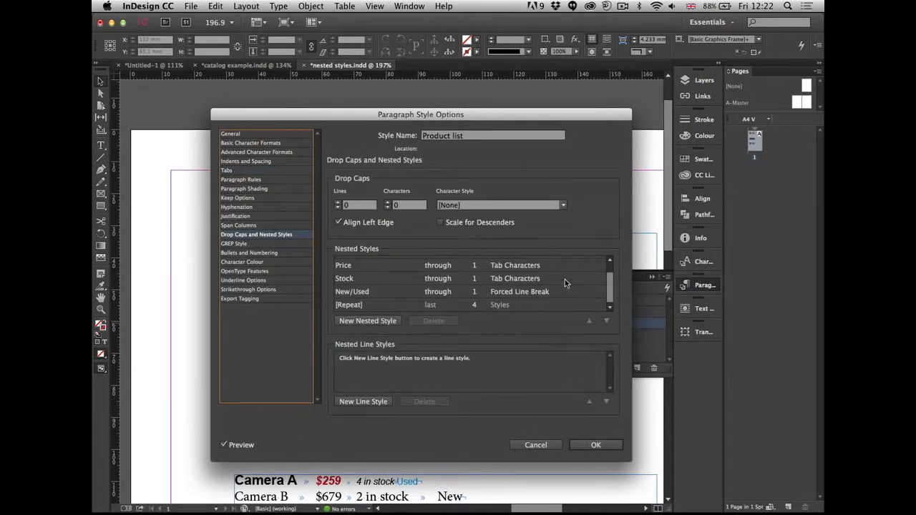
left_click(607, 447)
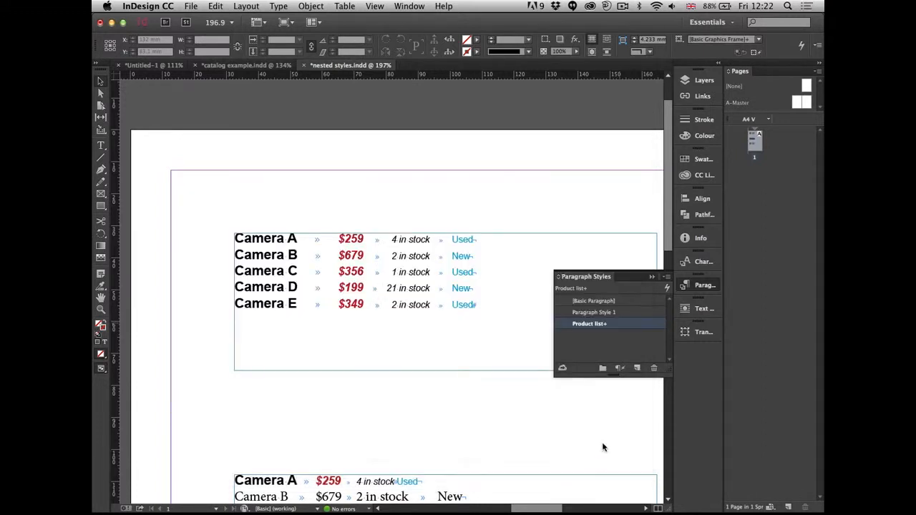
Step: Examine the Mini Porcelain Flowerpots text frame under Product with 2 lines and its paragraph style in catalog example.indd
left_click(224, 66)
left_click(403, 227)
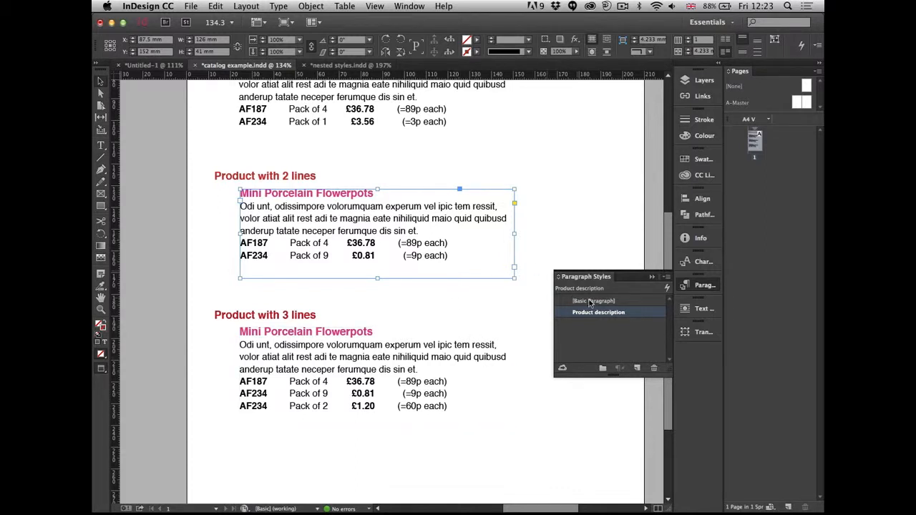
left_click(701, 287)
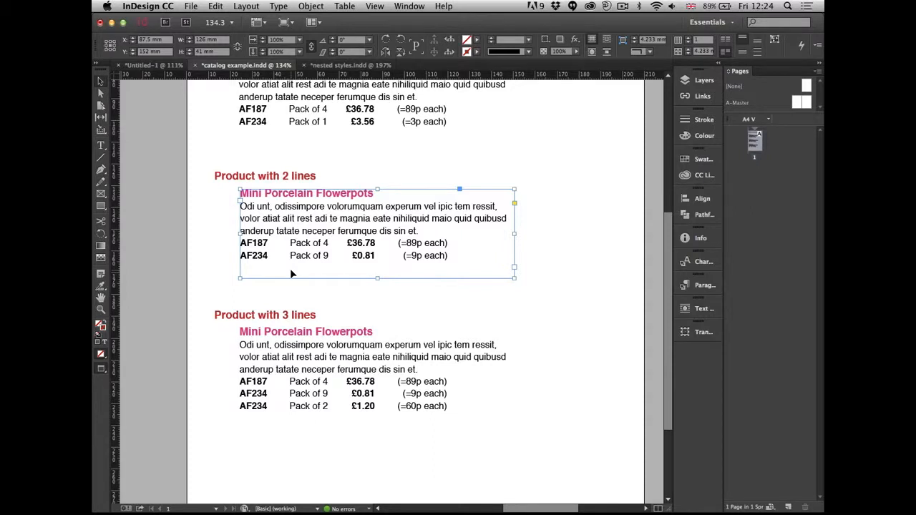
left_click(215, 6)
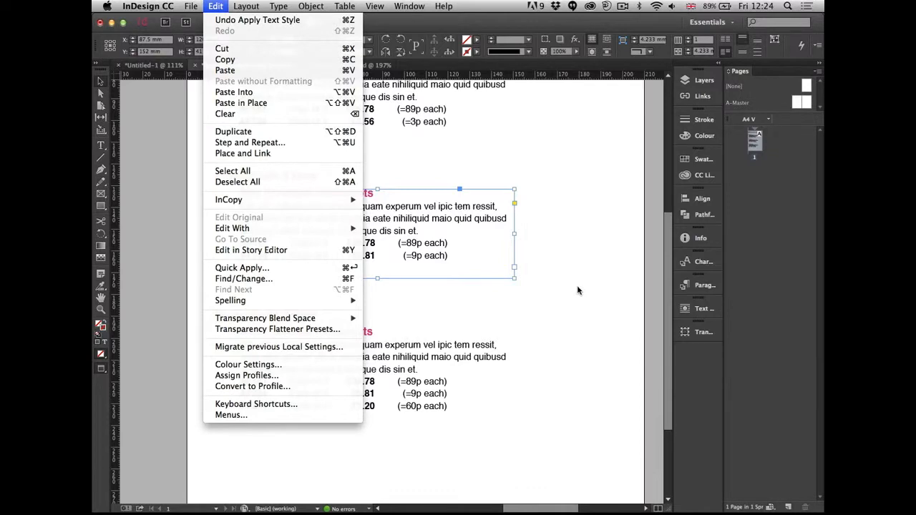
left_click(574, 304)
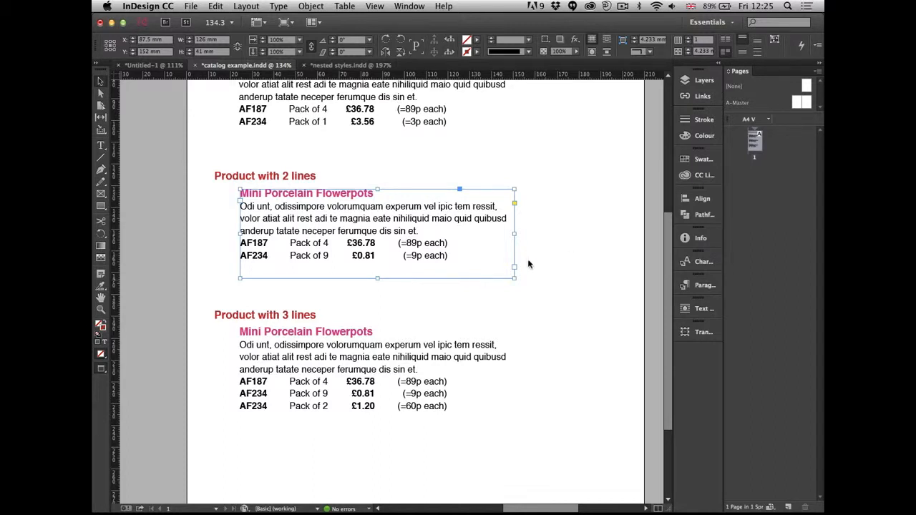
left_click(502, 291)
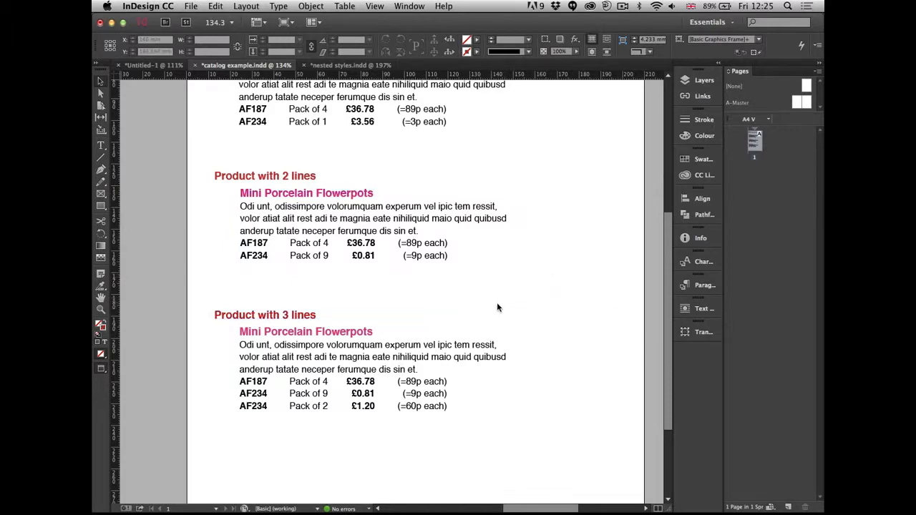
Step: Switch to Adobe Bridge, go to the 2 Out of Bounds folder inside Visual, and open cutout.indd
key("super+Tab")
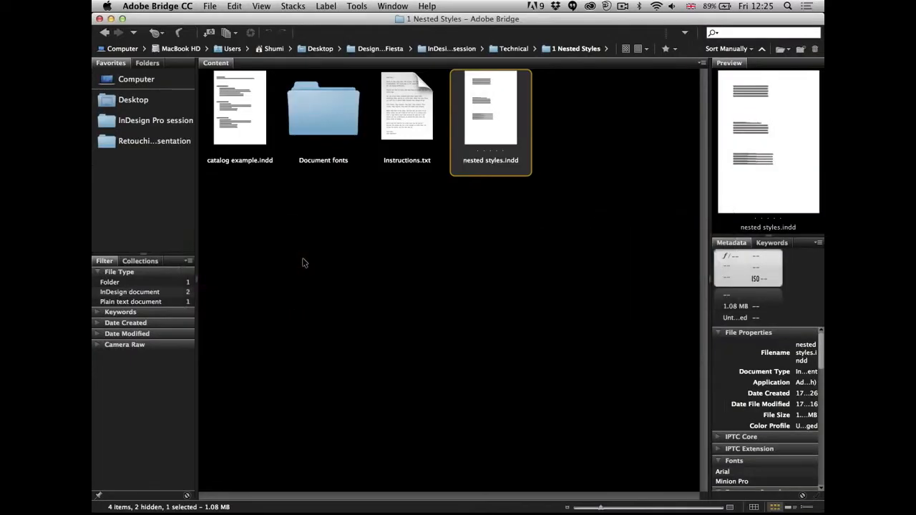
key("super+Up")
key("super+Up")
key("Right")
key("super+Down")
key("Right")
key("Right")
key("super+Down")
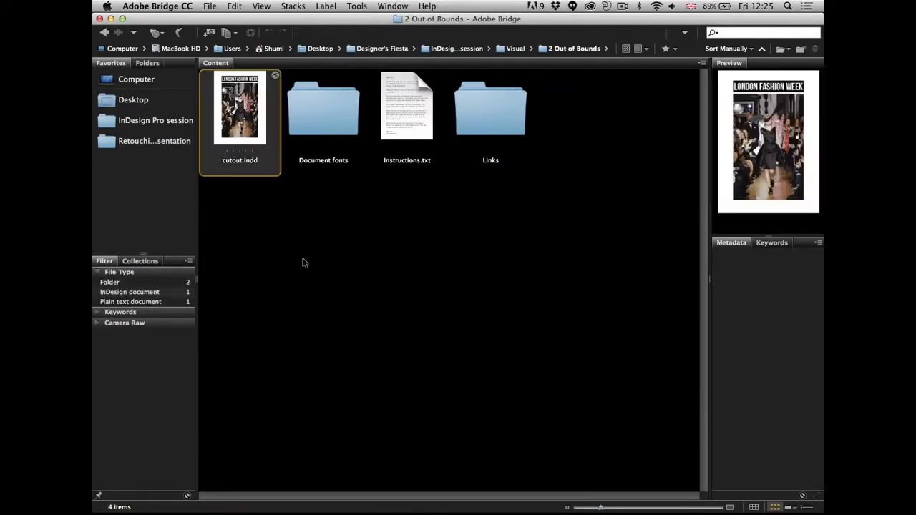
key("Right")
key("super+Down")
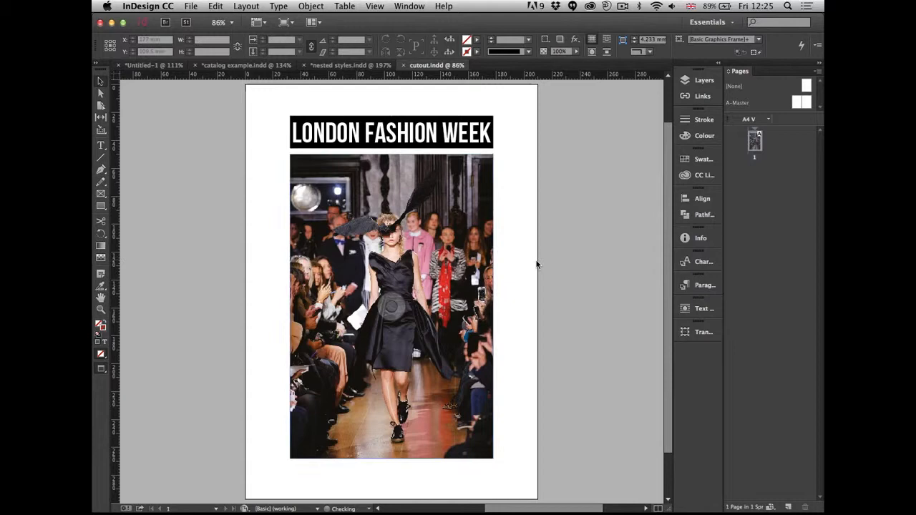
Step: Try to set the display performance of cutout.indd to High Quality Display for a closer view of the photo
key("super+space")
left_click_drag(266, 141, 537, 329)
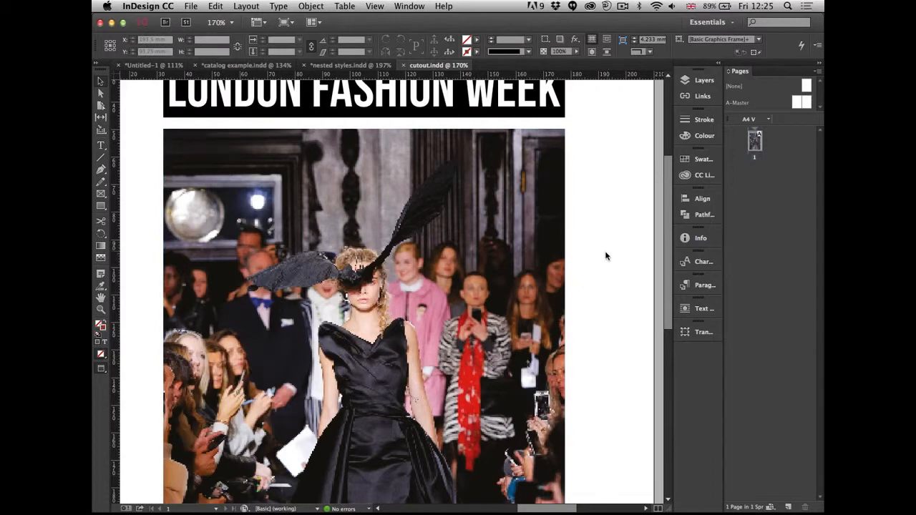
scroll(566, 262, "down", 3)
scroll(566, 261, "left", 3)
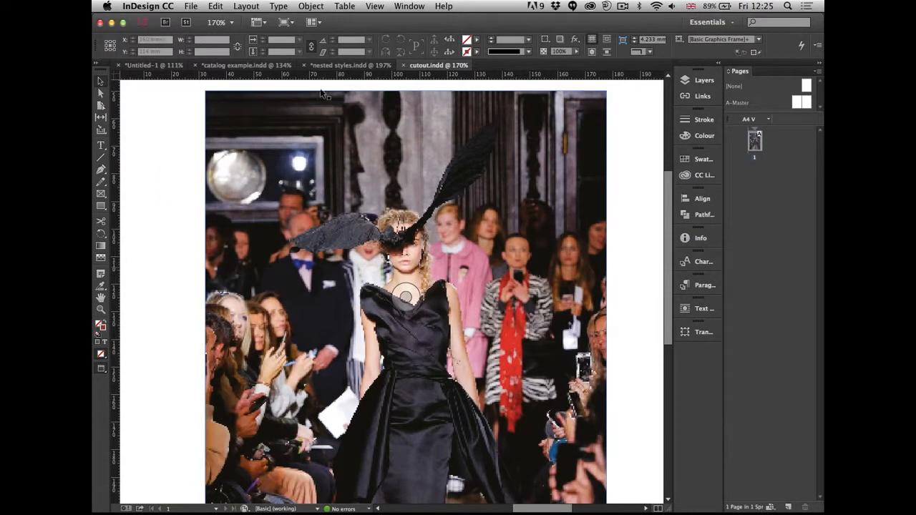
left_click(375, 5)
mouse_move(468, 186)
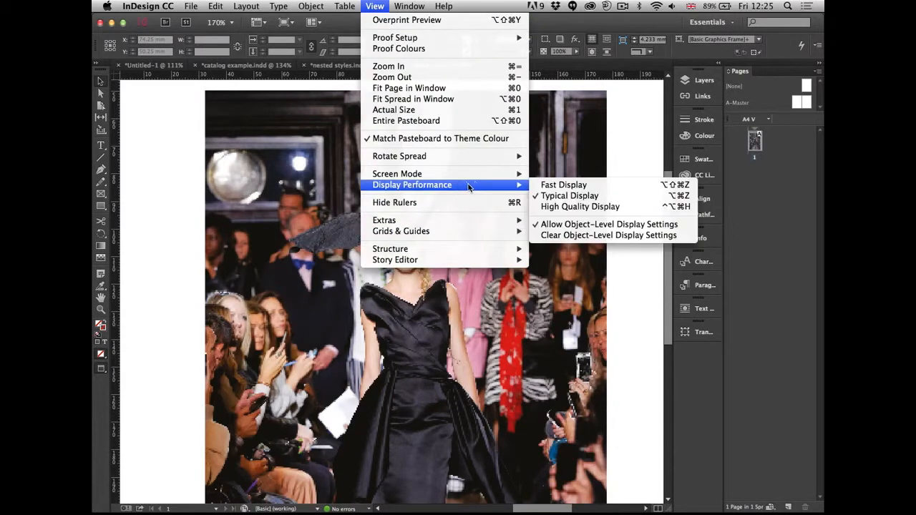
left_click(588, 208)
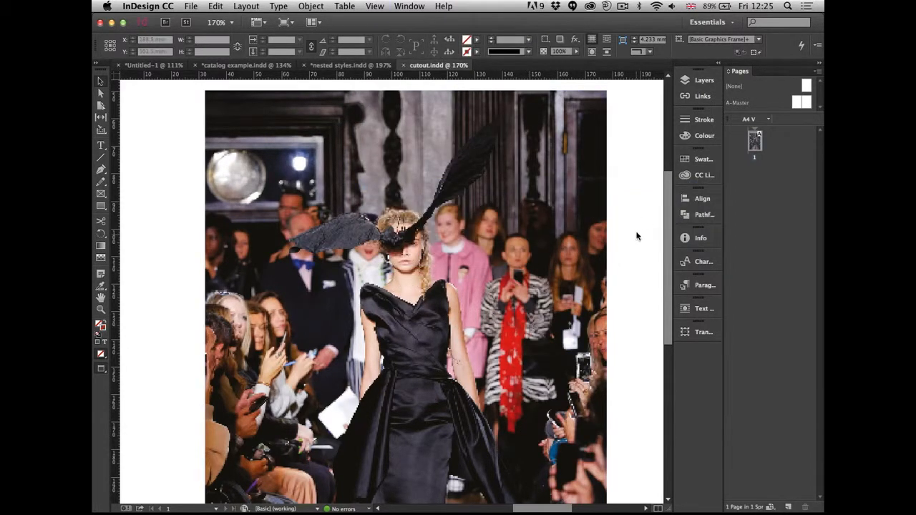
Step: Select the fashion photo, set the display performance to High Quality Display again, and toggle Allow Object-Level Display Settings
left_click(535, 213)
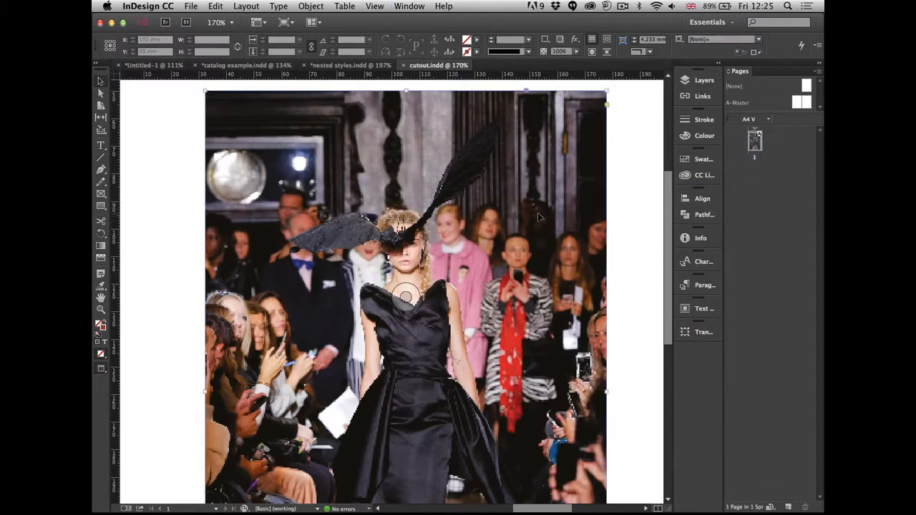
left_click(372, 5)
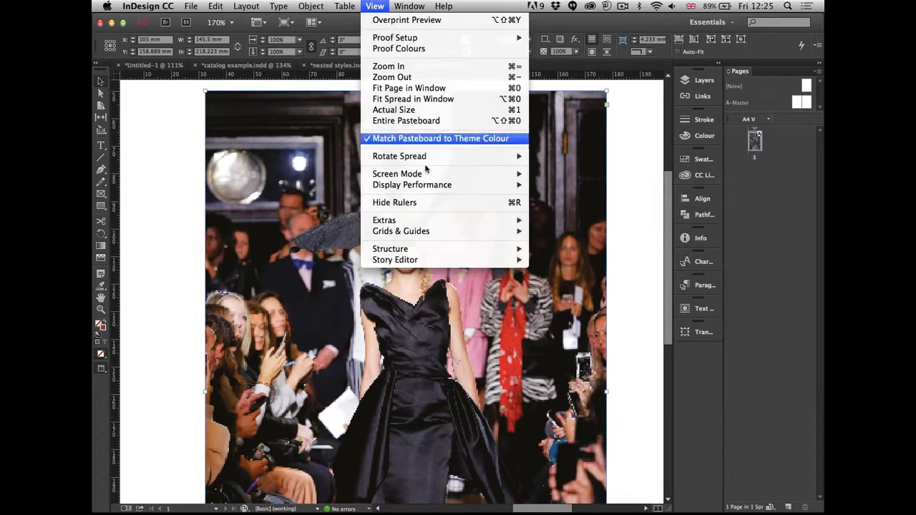
mouse_move(441, 185)
left_click(578, 207)
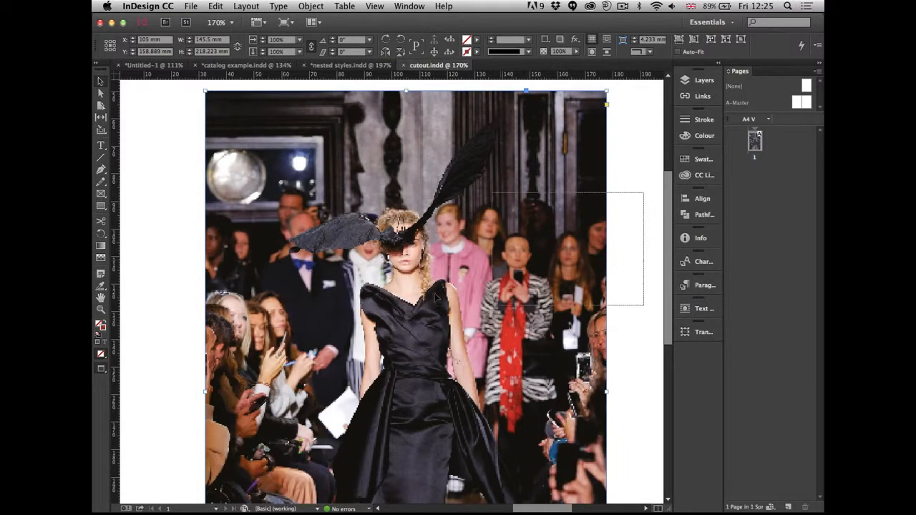
left_click(373, 5)
mouse_move(434, 188)
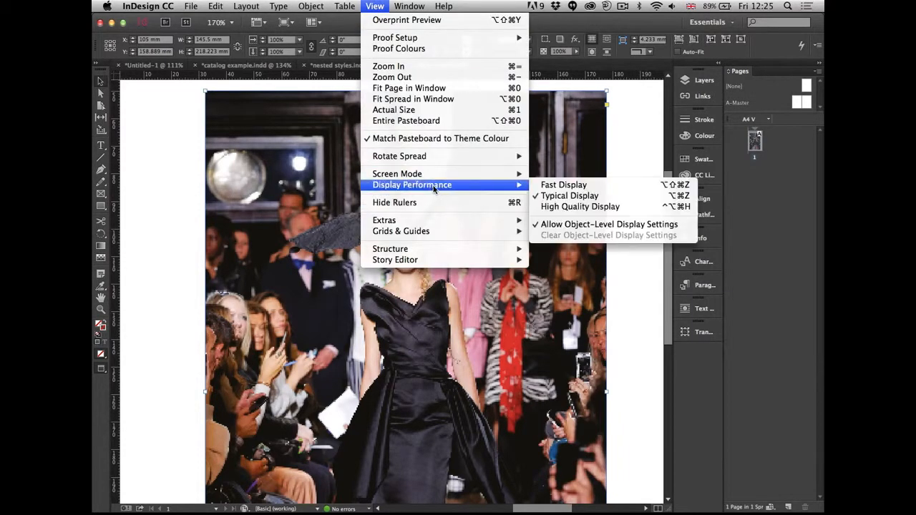
left_click(586, 225)
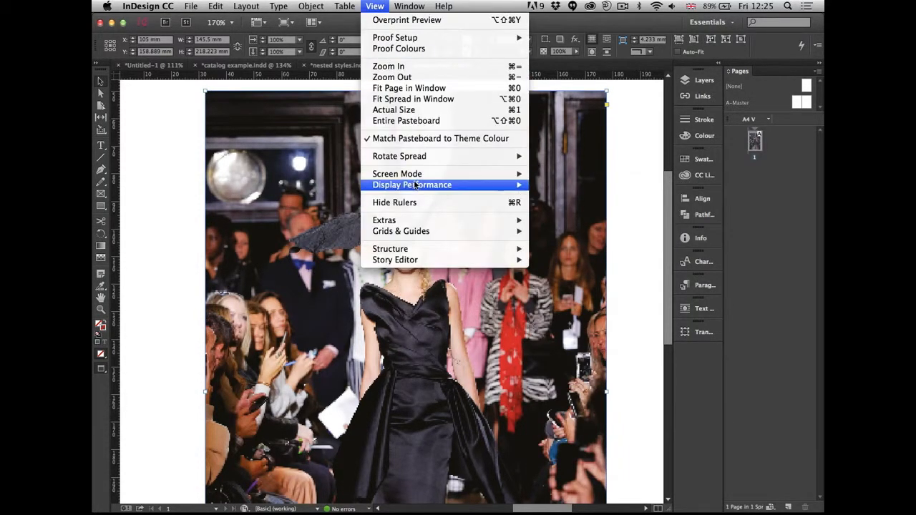
mouse_move(430, 185)
left_click(565, 207)
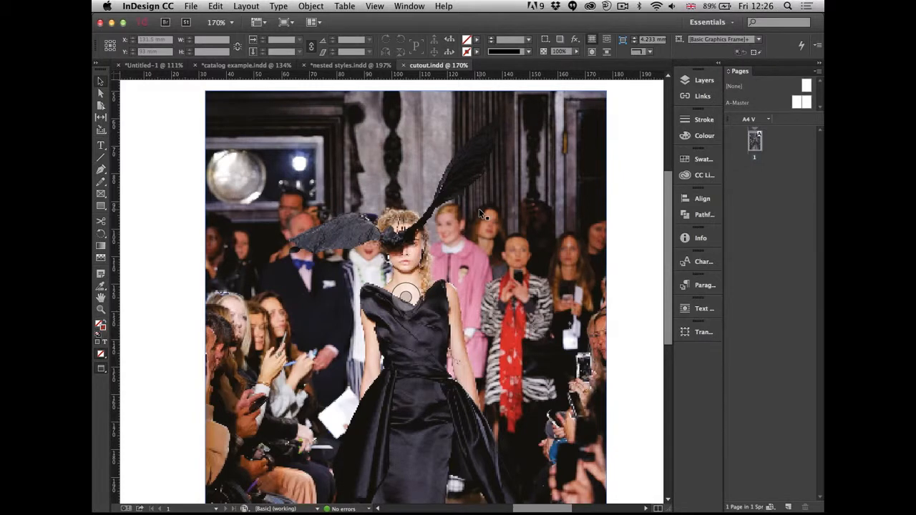
Step: Select the photo in the layout, switch to Adobe Bridge and open cutout.psd from the Links folder in Photoshop
left_click(459, 250)
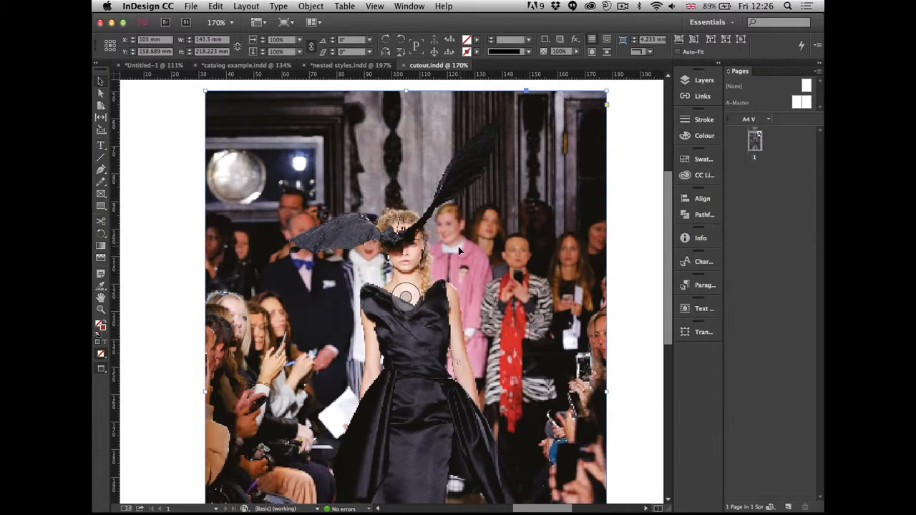
key("super+Tab")
key("Right")
key("Right")
key("Right")
key("Return")
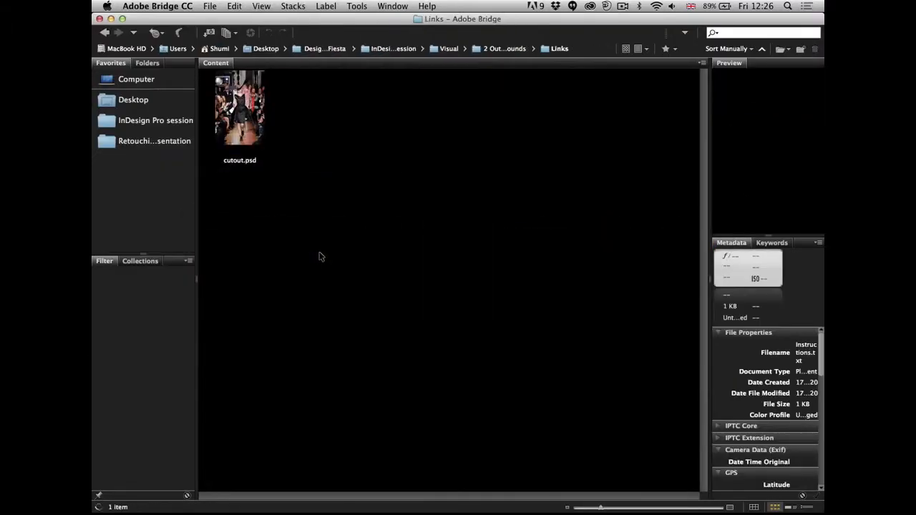
key("Right")
key("Return")
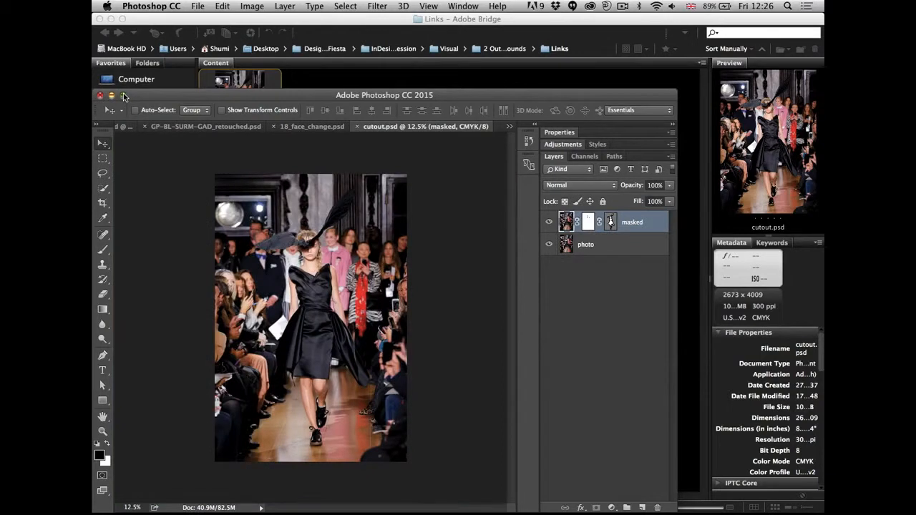
Step: Enlarge the view of cutout.psd and toggle the visibility of the masked and photo layers to compare their contents
left_click(124, 96)
left_click_drag(401, 241, 469, 237)
left_click(699, 148)
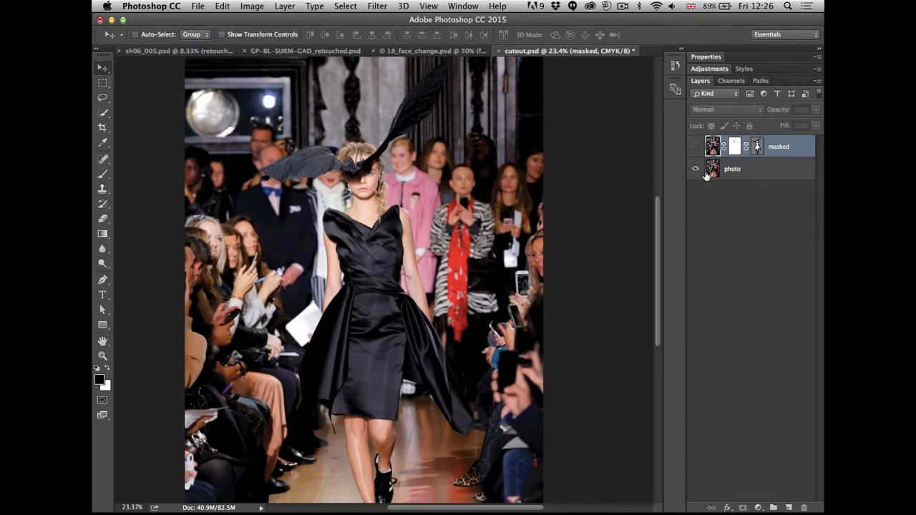
left_click(695, 147)
left_click(696, 169)
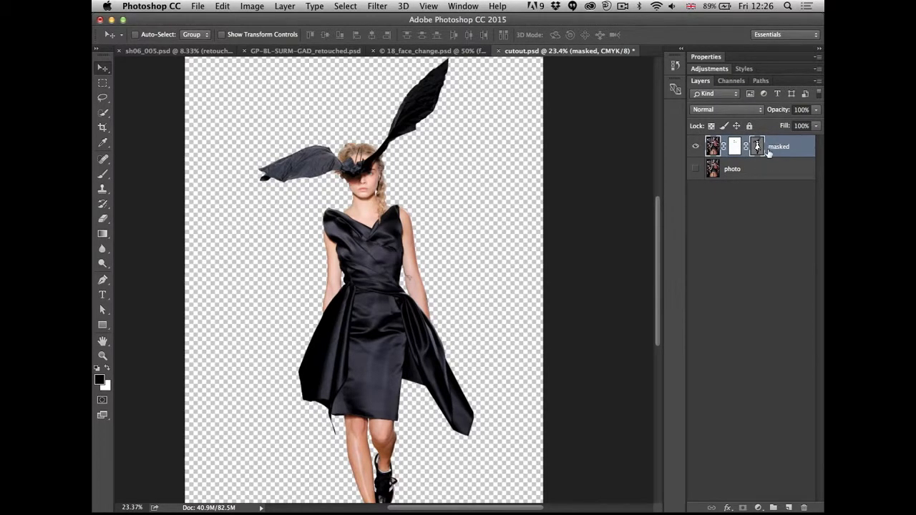
left_click(695, 169)
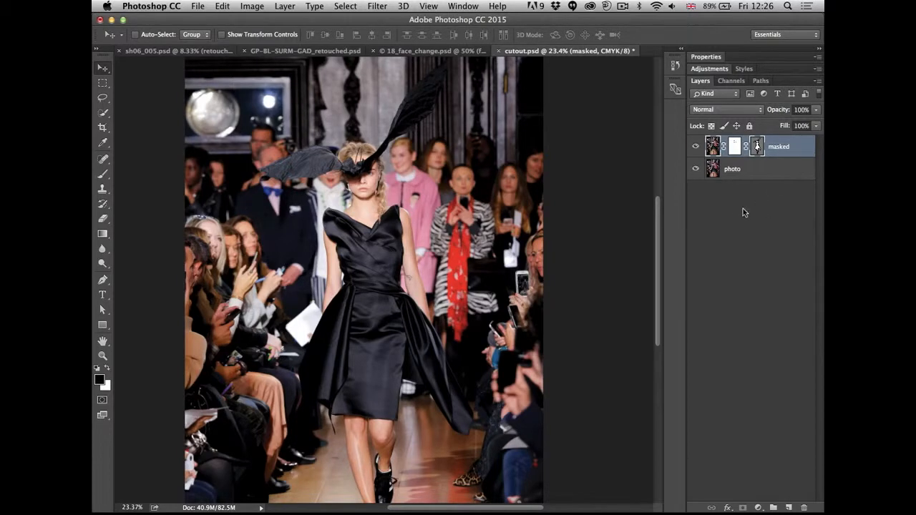
Step: Close cutout.psd without saving and switch back to InDesign
key("super+w")
left_click(399, 186)
key("super+Tab")
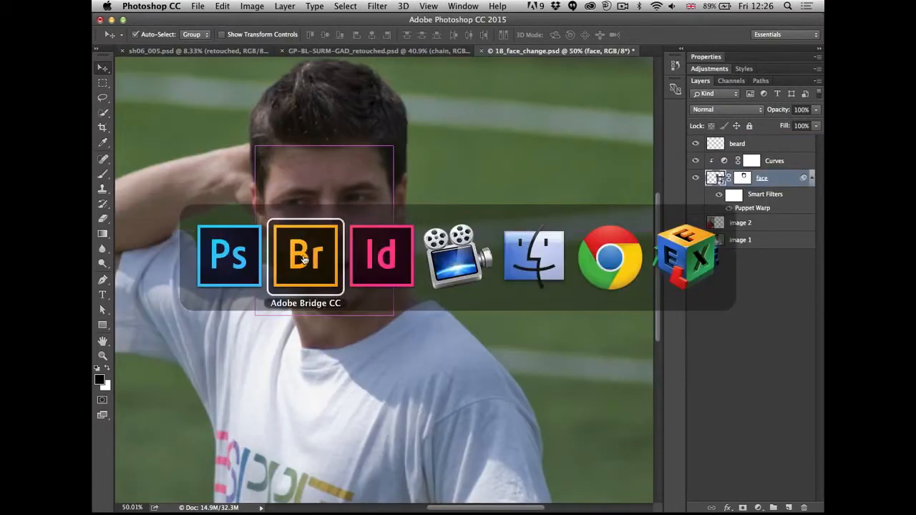
key("super+Tab")
key("super+Tab")
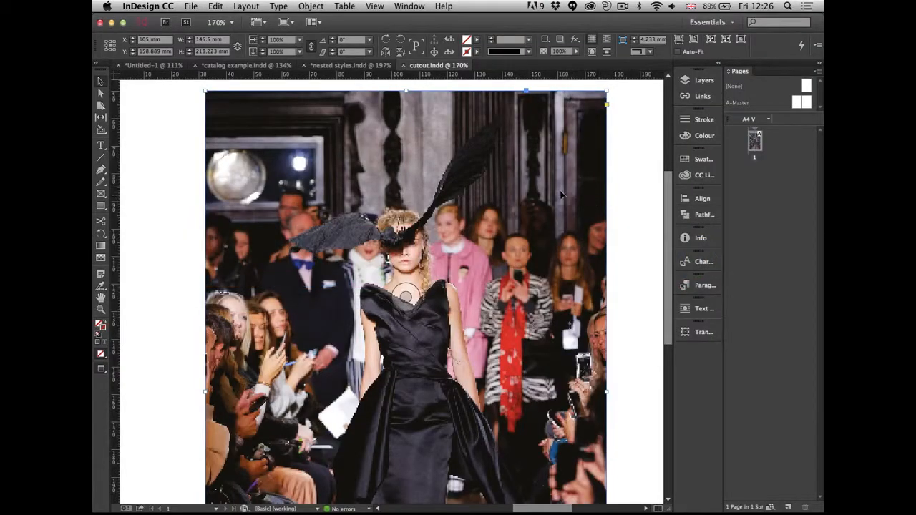
Step: Examine the objects stacked on Layer 1 of cutout.indd
left_click(698, 80)
left_click(524, 83)
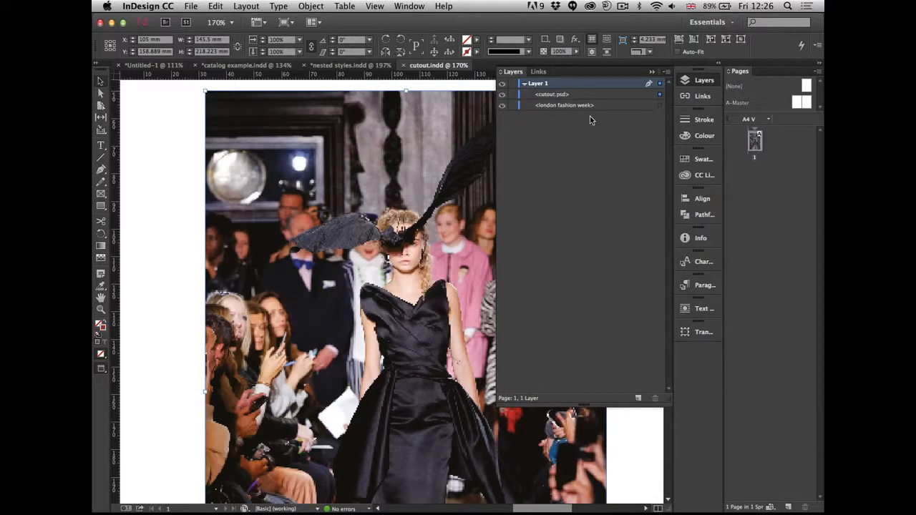
left_click(692, 81)
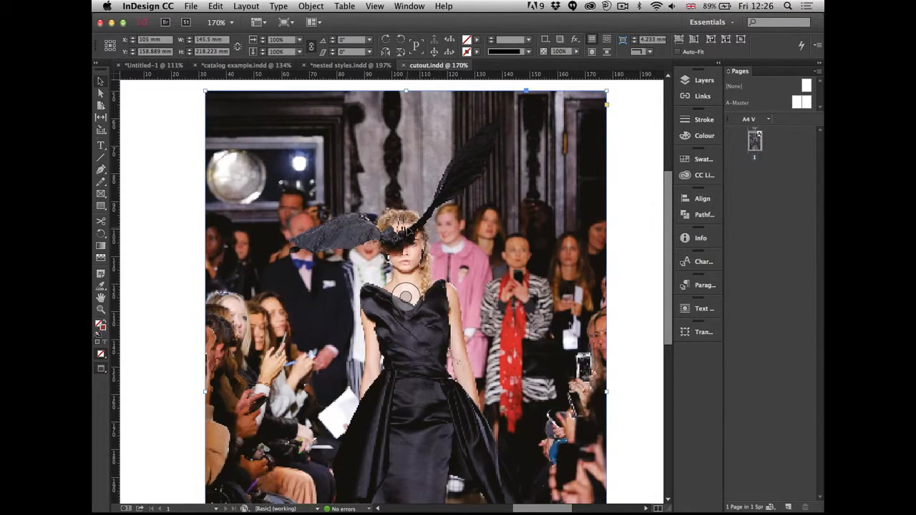
Step: Duplicate the cutout.psd photo frame in place and show the objects on Layer 1
left_click_drag(513, 194, 594, 231)
key("super+z")
left_click(689, 83)
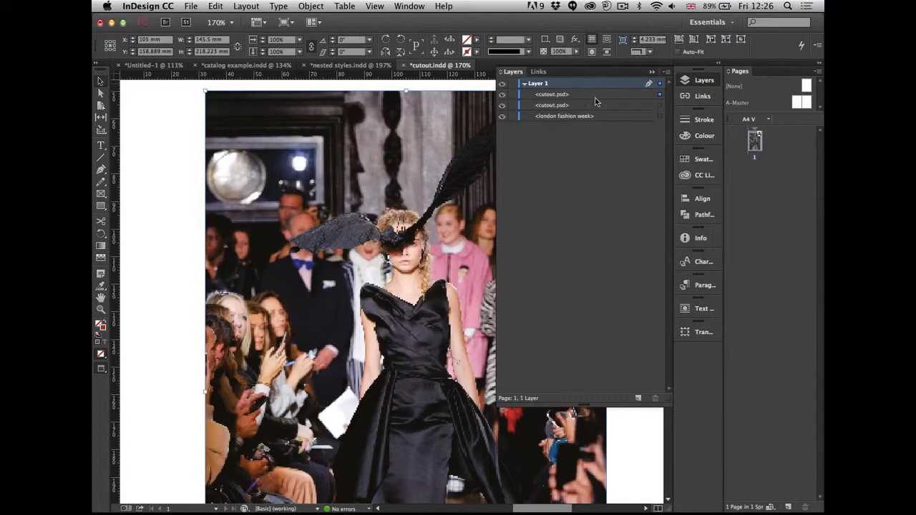
Step: Hide the upper cutout.psd copy and crop the lower one from its top edge to about 136 mm high
left_click(503, 95)
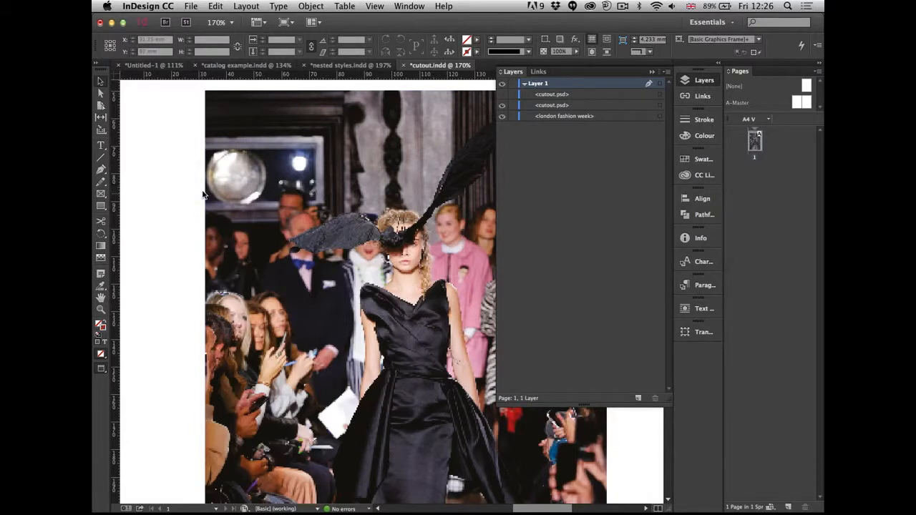
left_click(332, 156)
left_click_drag(405, 91, 408, 319)
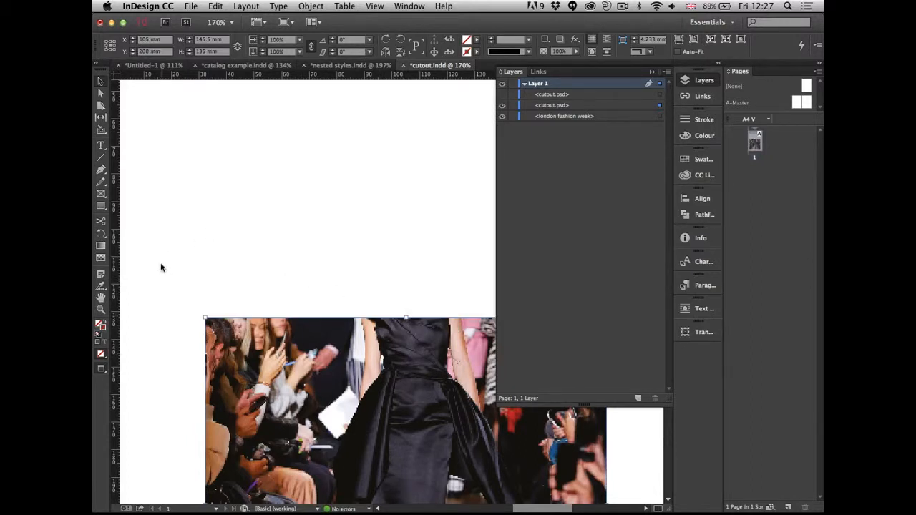
Step: Show the hidden upper cutout.psd copy on Layer 1 and select it on the page
left_click(164, 283)
left_click_drag(399, 237, 370, 189)
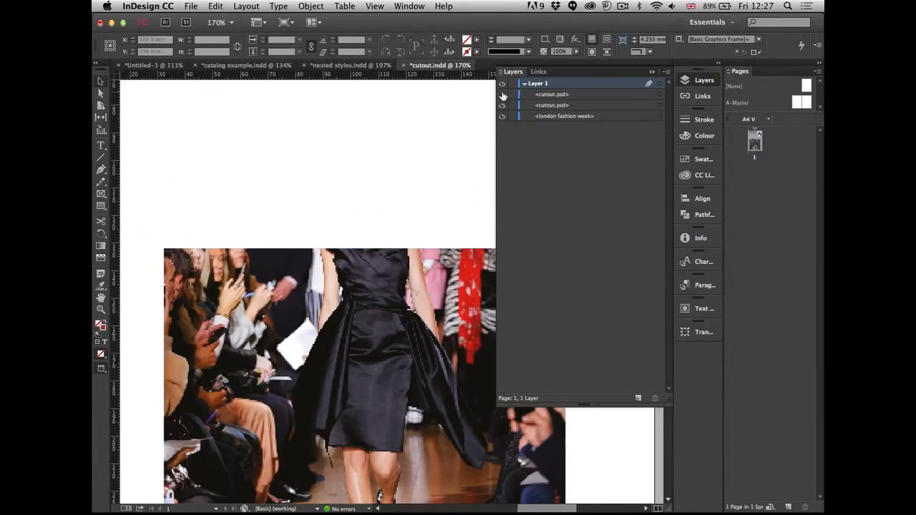
left_click(502, 94)
left_click(313, 171)
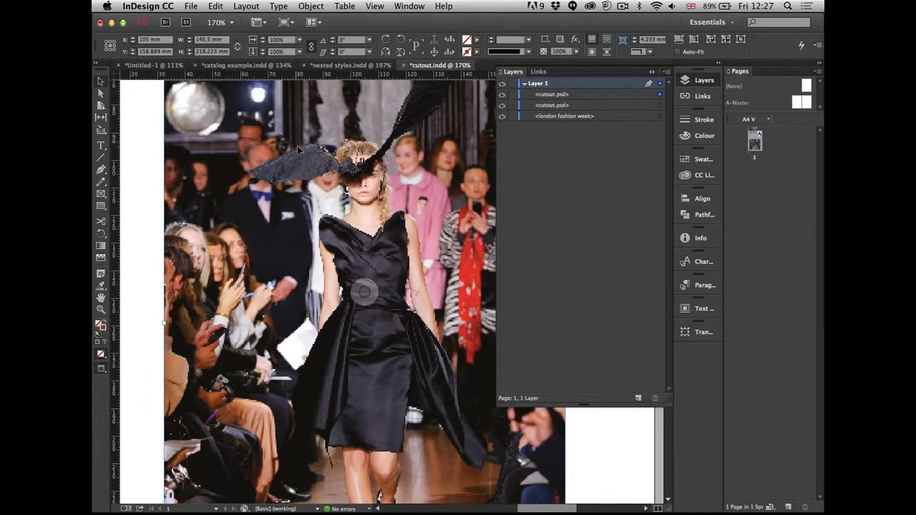
Step: Turn off the photo layer in the Object Layer Options of the upper cutout.psd copy, leaving only the masked layer
right_click(297, 145)
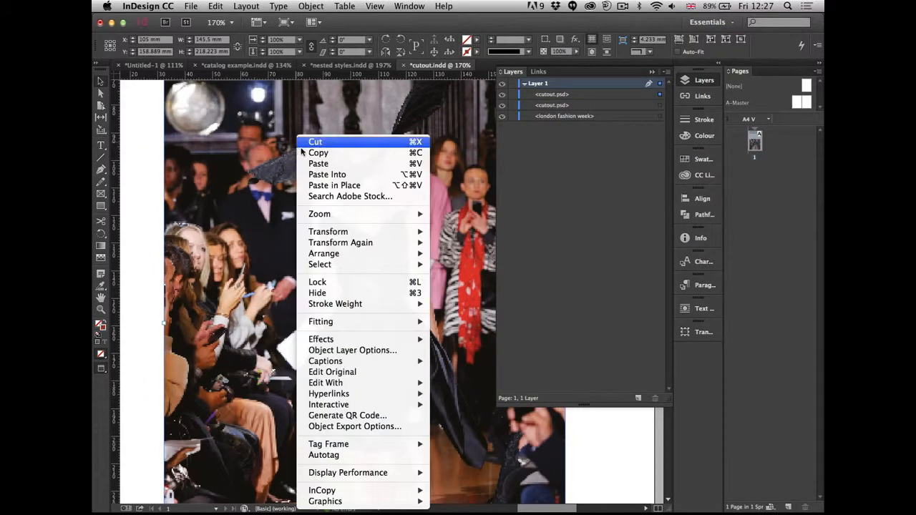
left_click(381, 351)
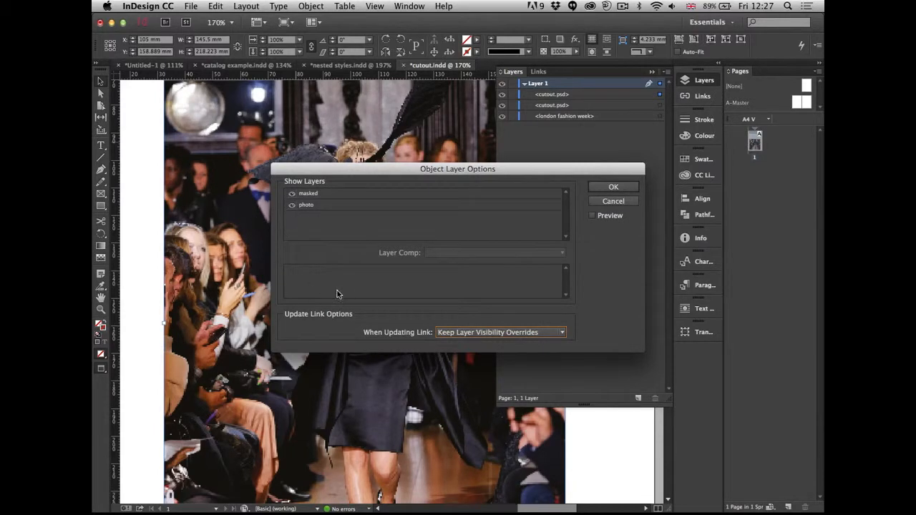
left_click(293, 206)
left_click(607, 187)
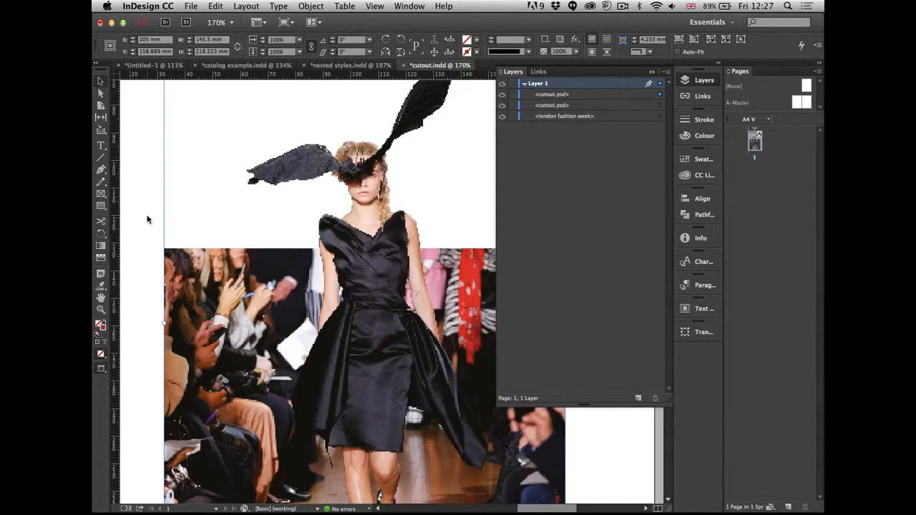
left_click(146, 220)
Step: Lock the upper cutout.psd copy on Layer 1 so the frame beneath it can be selected
left_click(686, 83)
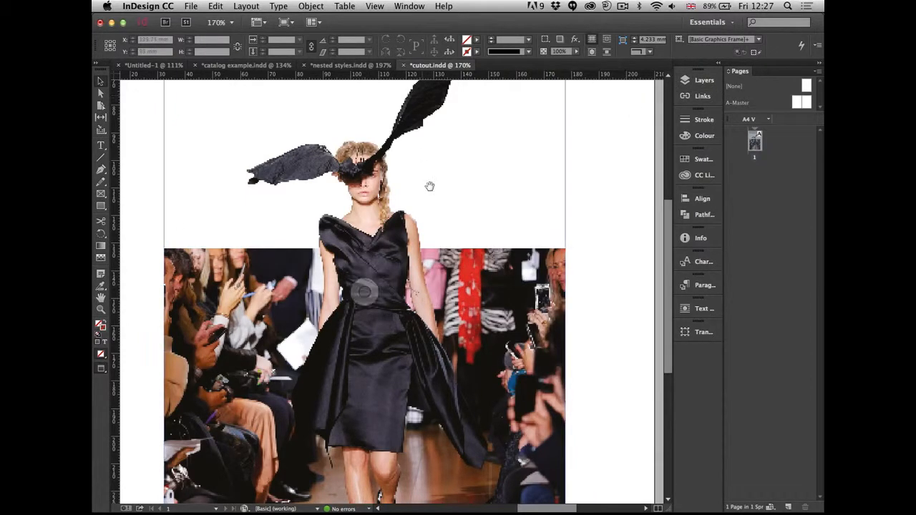
key("super+minus")
left_click(434, 296, "alt+super")
left_click_drag(414, 327, 511, 201)
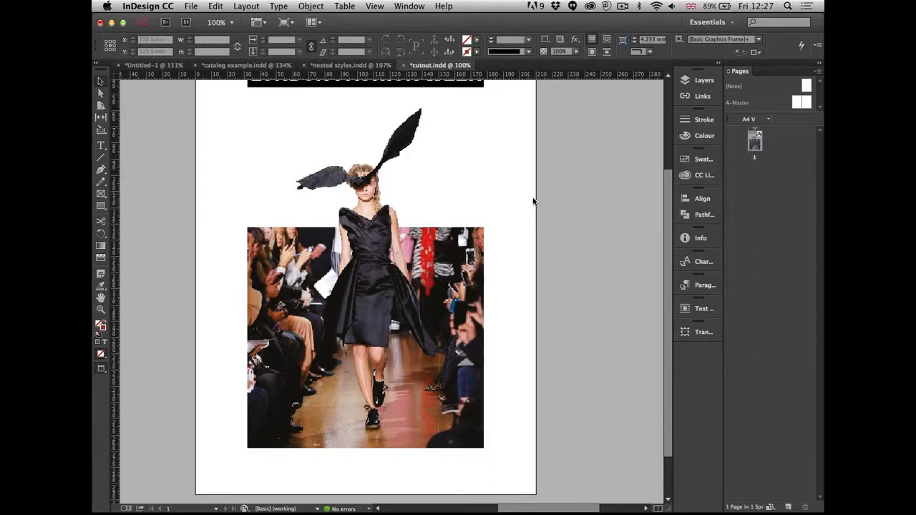
left_click(690, 84)
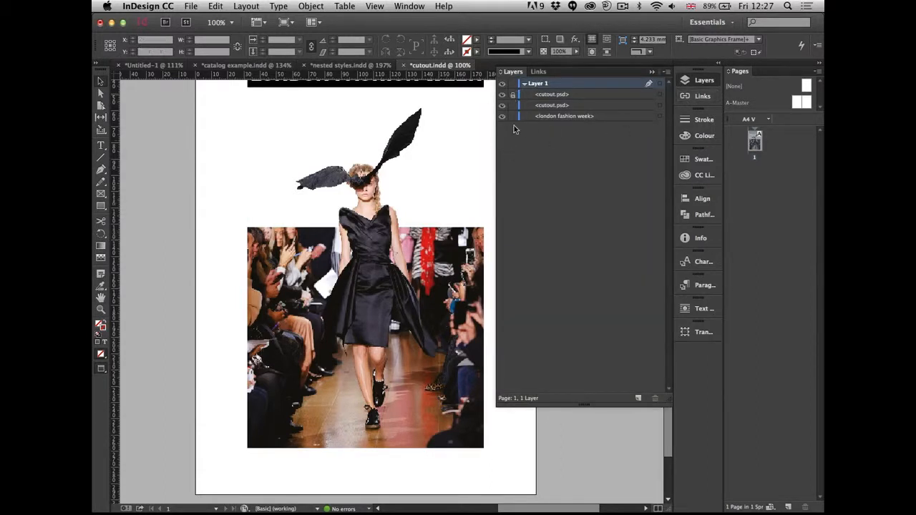
left_click(503, 100)
left_click(502, 100)
left_click(694, 84)
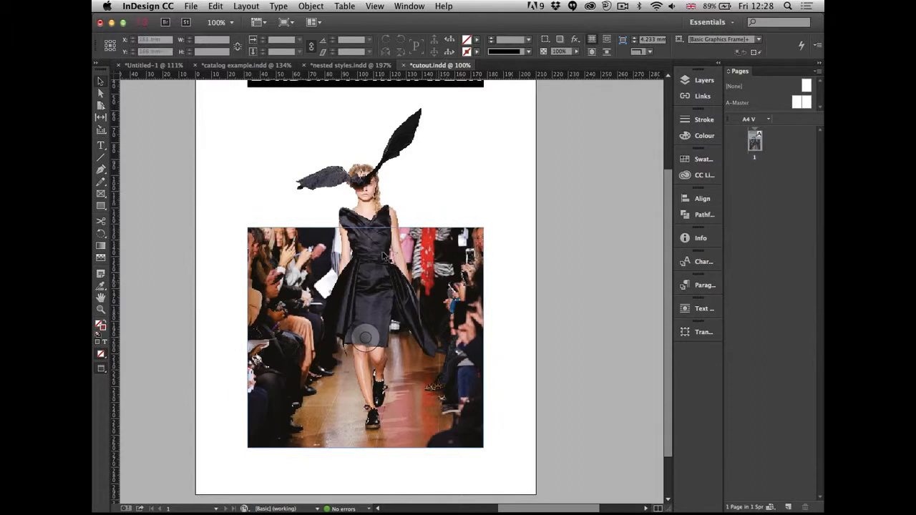
Step: Crop the lower photo frame to about 118.5 mm high by raising its top edge above the model's head and its bottom edge above her knees
left_click(393, 259)
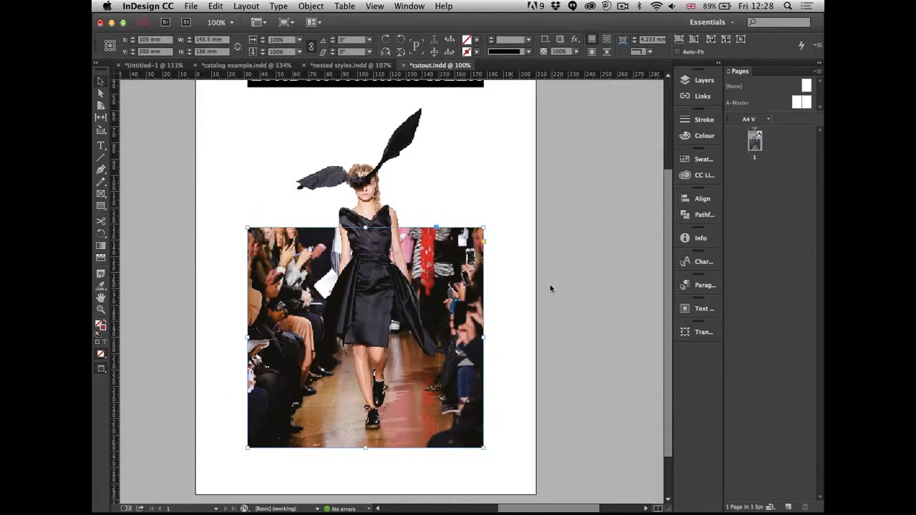
left_click_drag(366, 228, 366, 183)
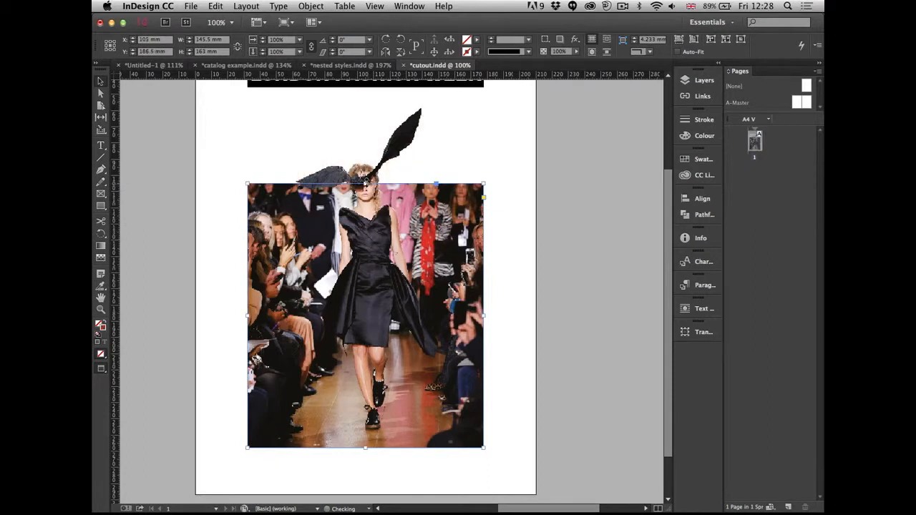
left_click_drag(366, 185, 366, 156)
left_click_drag(365, 448, 424, 344)
left_click(565, 282)
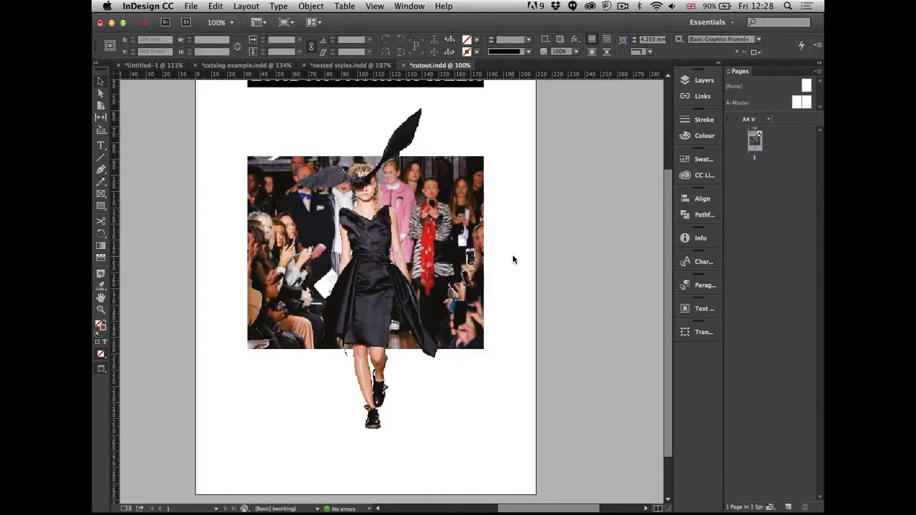
Step: Round the lower photo frame's corners to a 32.5 mm radius and extend its bottom edge down to the model's lower legs
left_click(474, 213)
left_click_drag(482, 163, 401, 167)
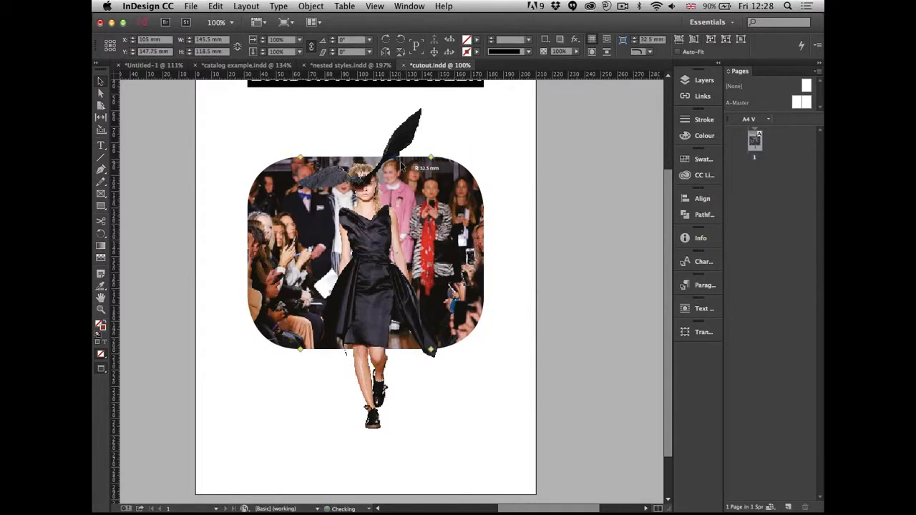
left_click_drag(366, 350, 368, 384)
left_click(540, 308)
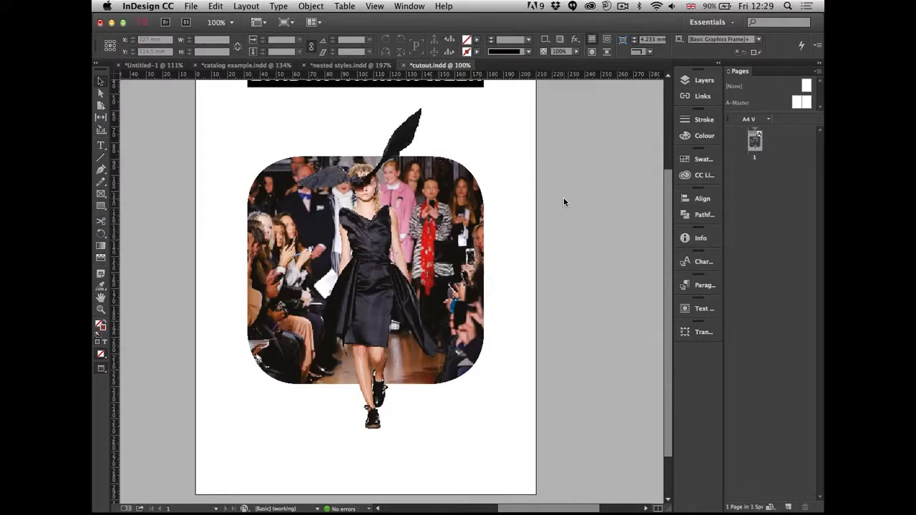
Step: Extend the rounded photo frame's top edge up past the hat's base and its bottom edge down to the model's ankles
left_click(449, 162)
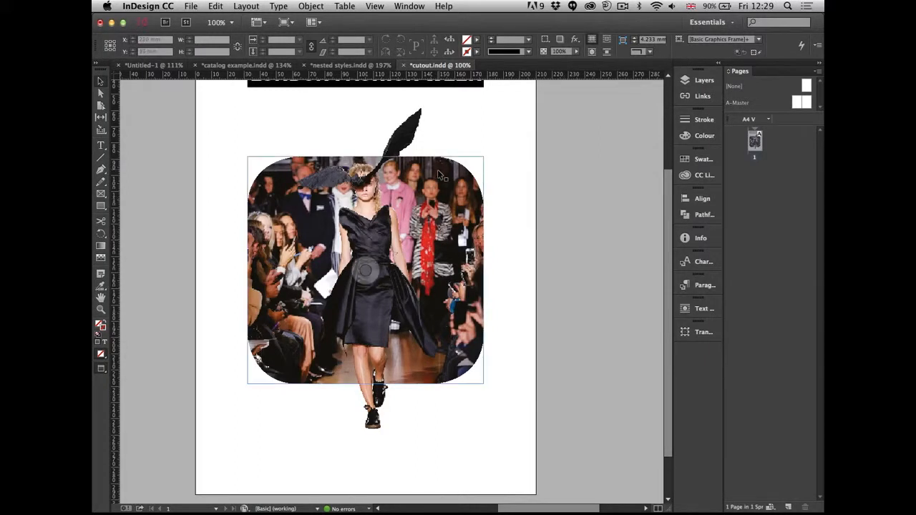
left_click_drag(366, 156, 366, 131)
left_click_drag(366, 383, 367, 405)
left_click(550, 383)
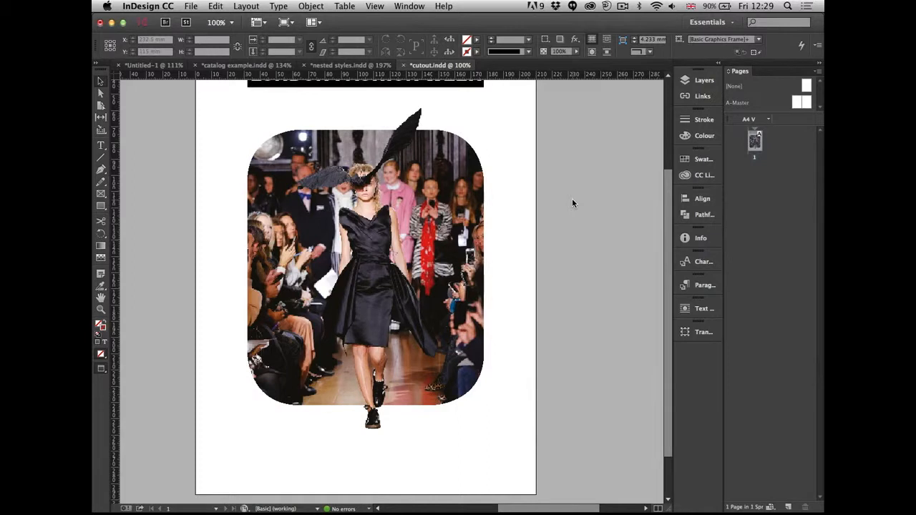
key("super+0")
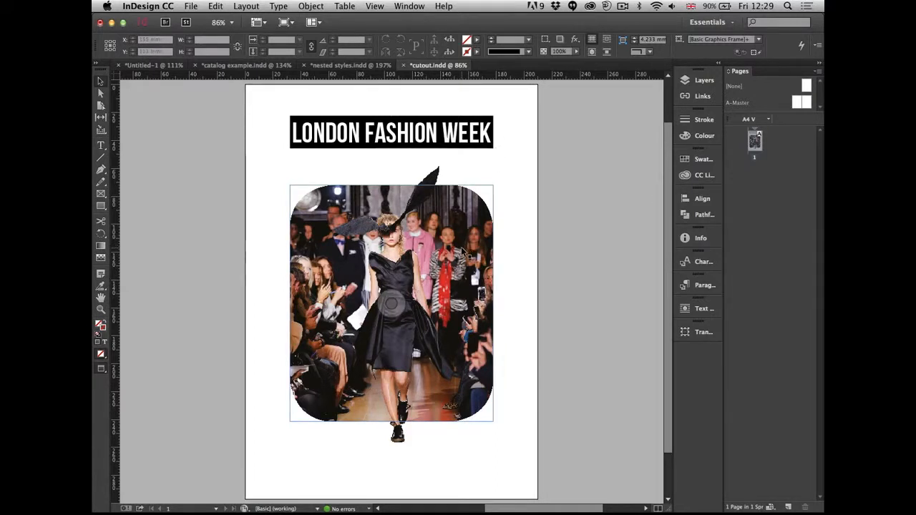
Step: Switch to Adobe Bridge, browse to the 2 Table of Contents folder inside Technical, and open adventure magazine.indd in InDesign
key("super+Tab")
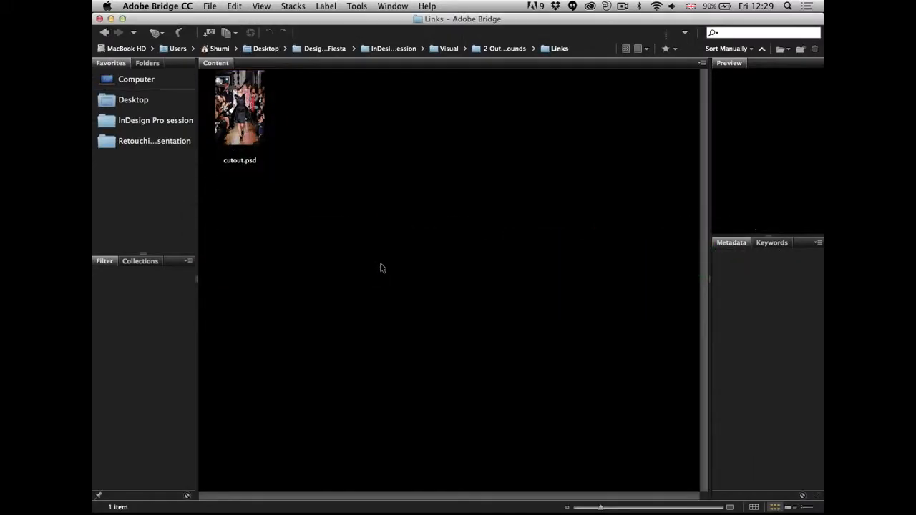
key("super+Up")
key("super+Up")
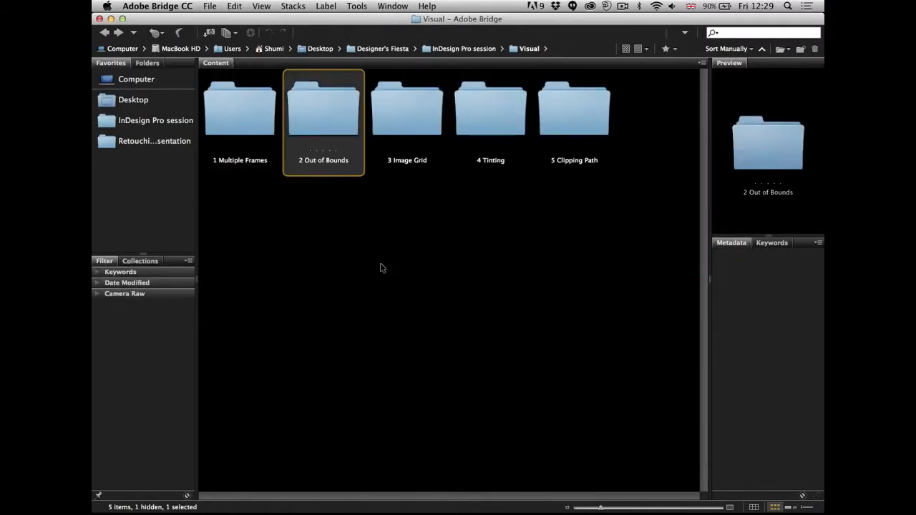
key("super+Up")
key("Left")
key("super+Down")
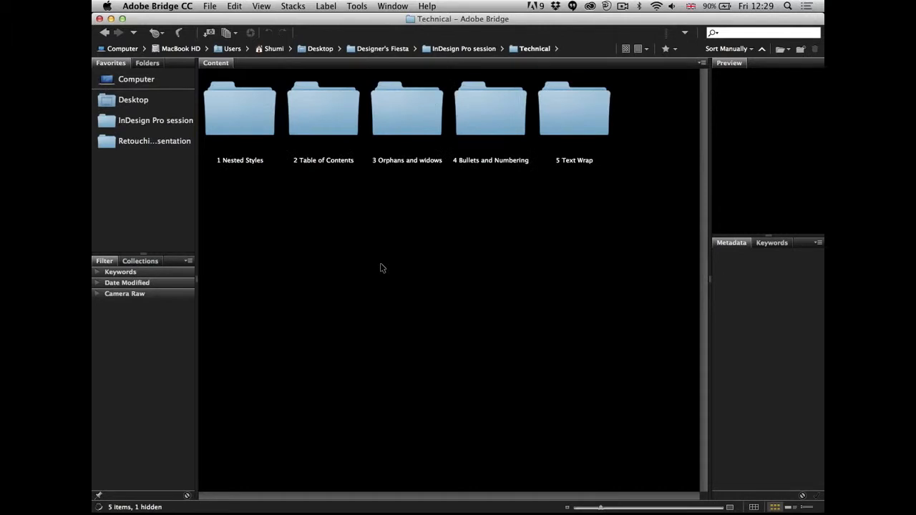
key("Right")
key("super+Down")
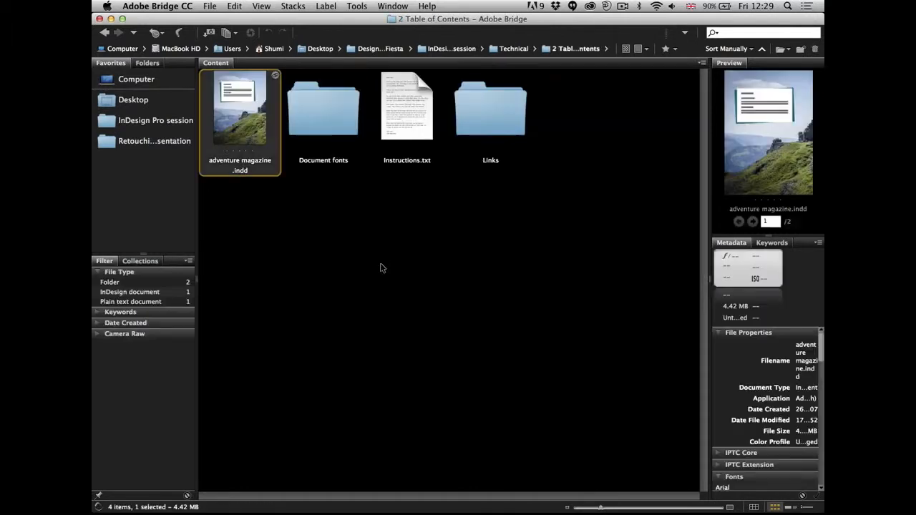
key("super+Tab")
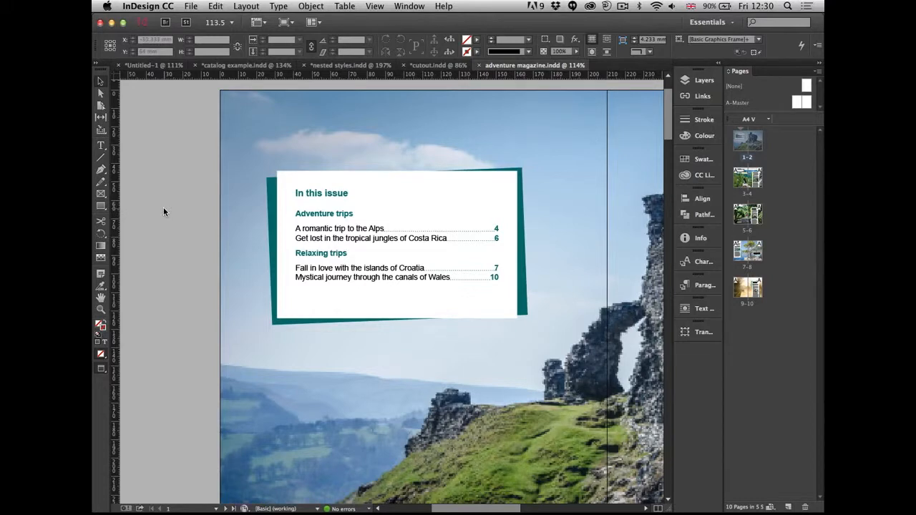
Step: Examine the In this issue contents box on pages 1-2 and the Adventure spread on pages 3-4
key("super+alt+0")
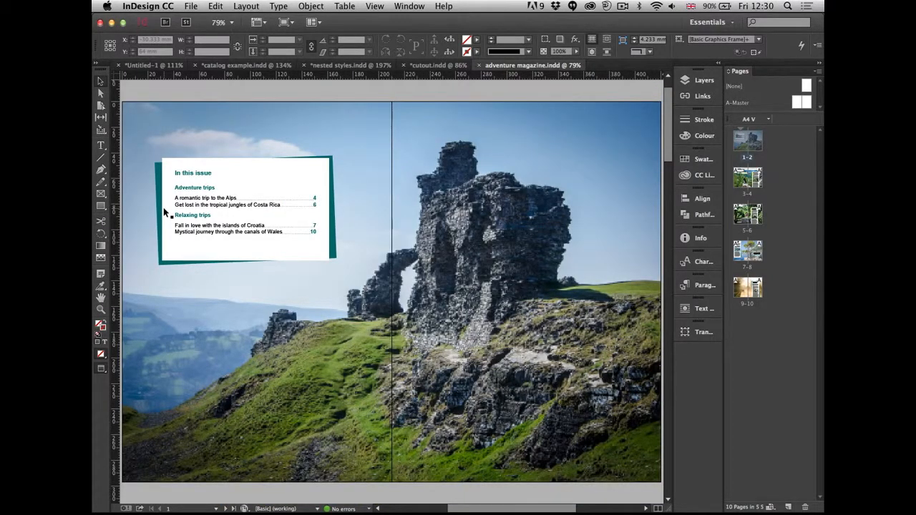
left_click_drag(146, 141, 378, 292)
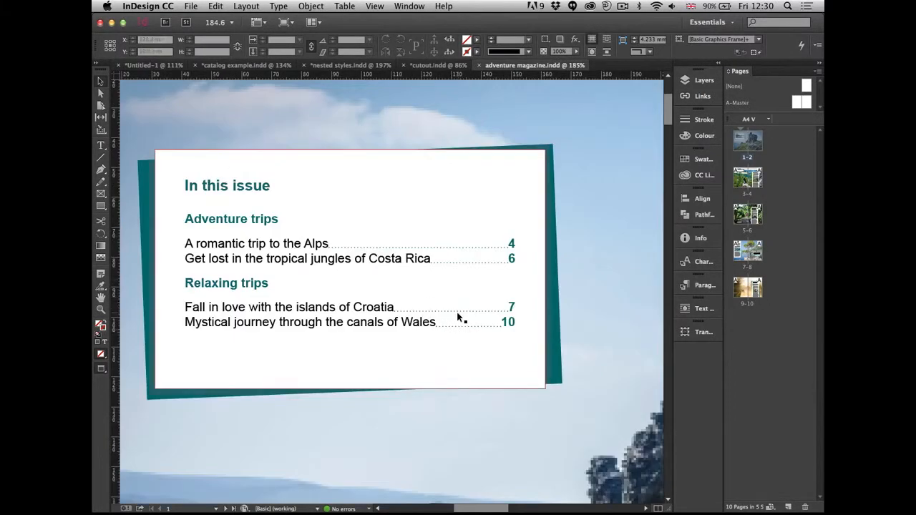
double_click(747, 190)
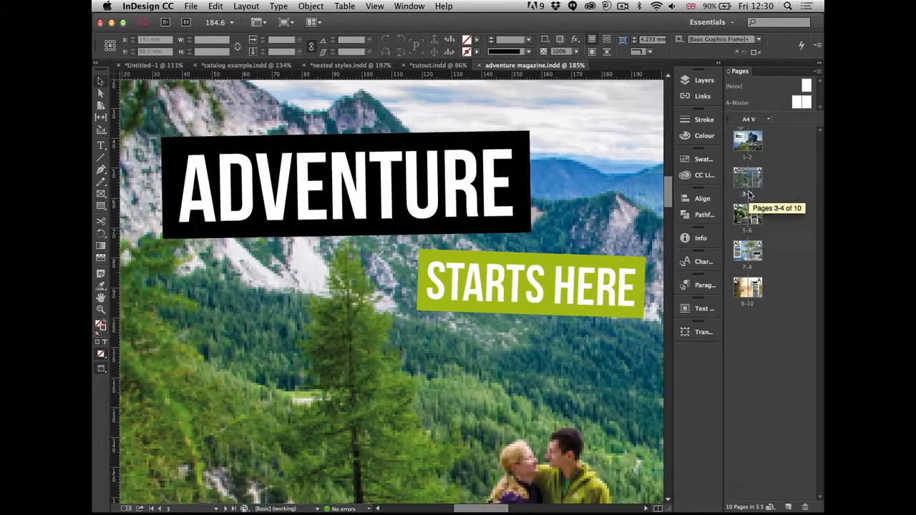
double_click(748, 194)
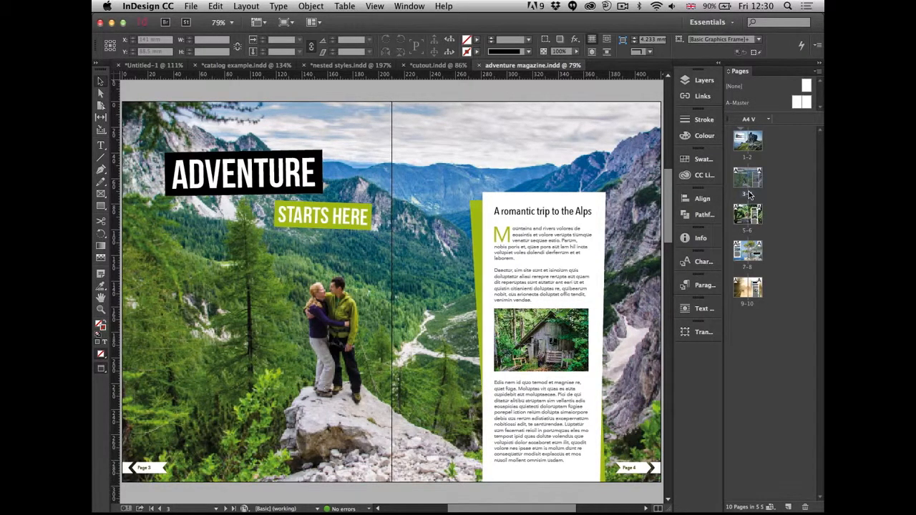
Step: Review the magazine spreads through pages 9–10, then return to the first spread and examine its "In this issue" contents box up close
key("alt+Page_Down")
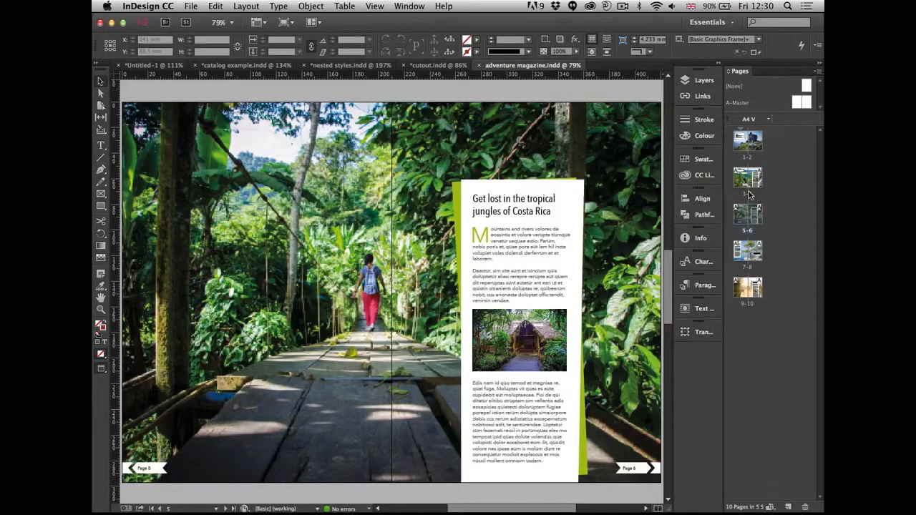
key("alt+Page_Down")
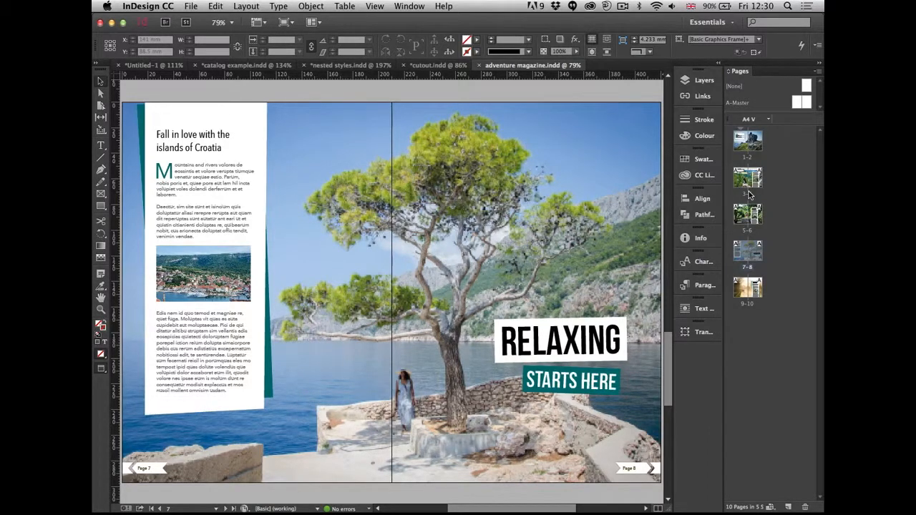
key("alt+Page_Down")
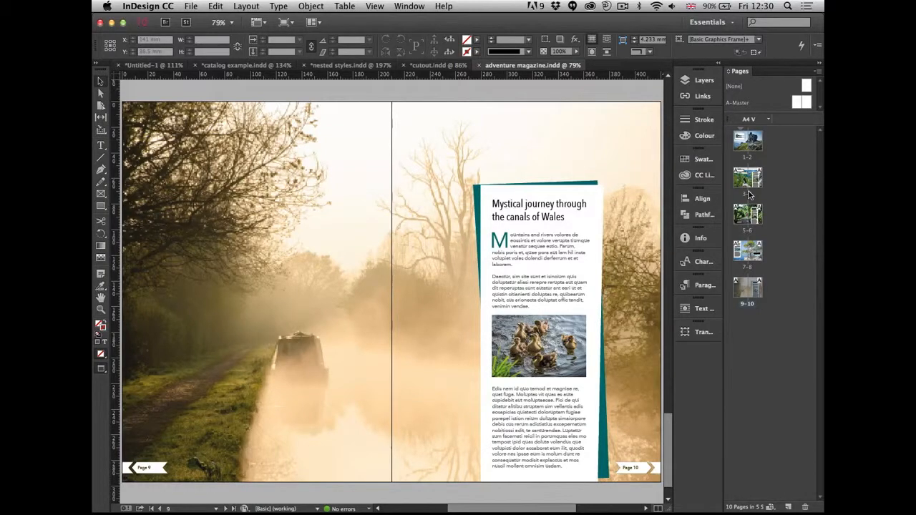
key("alt+Page_Up")
key("alt+Page_Up")
key("alt+Page_Up")
key("alt+Page_Up")
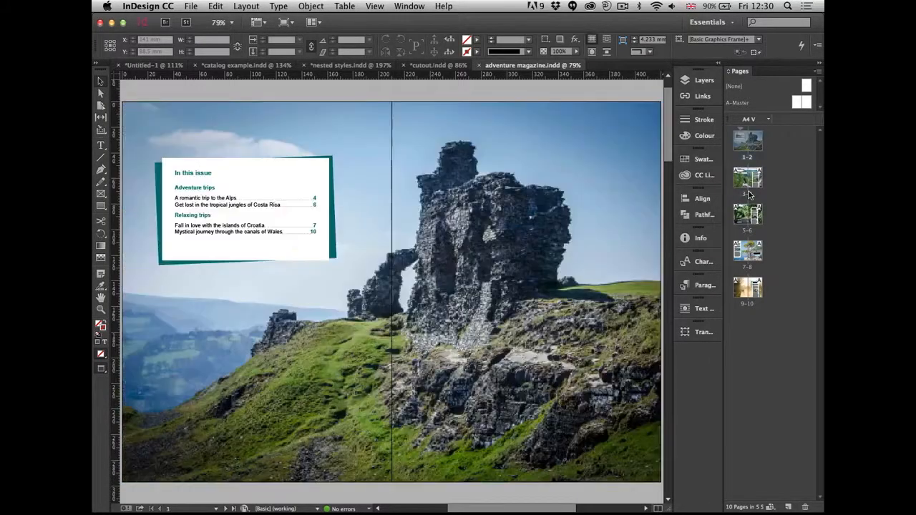
key("super+space")
left_click_drag(147, 141, 379, 287)
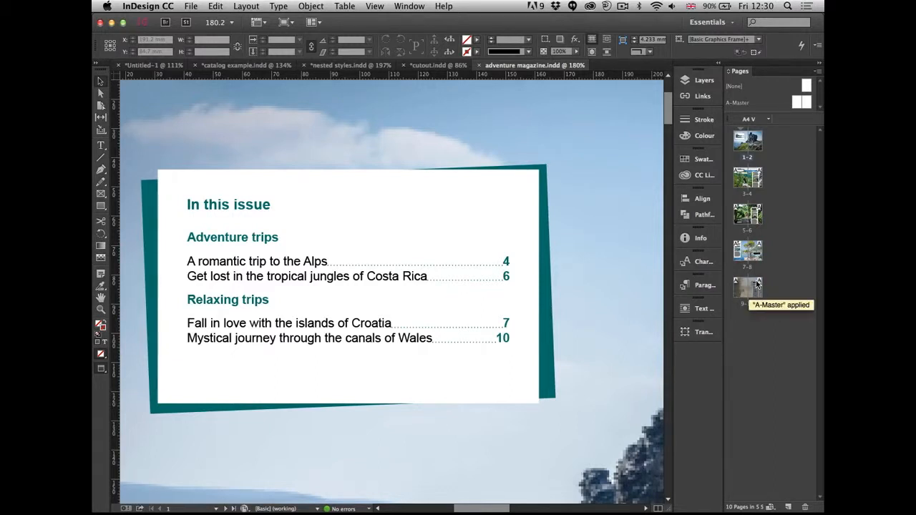
Step: Move the pages 9–10 spread to directly after pages 3–4 and try to update the table of contents in the "In this issue" frame
left_click_drag(778, 201, 764, 186)
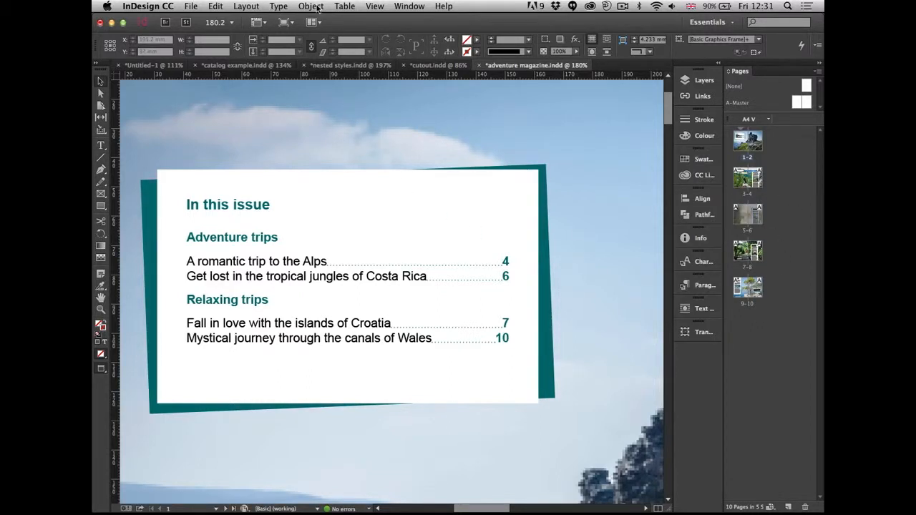
left_click(255, 7)
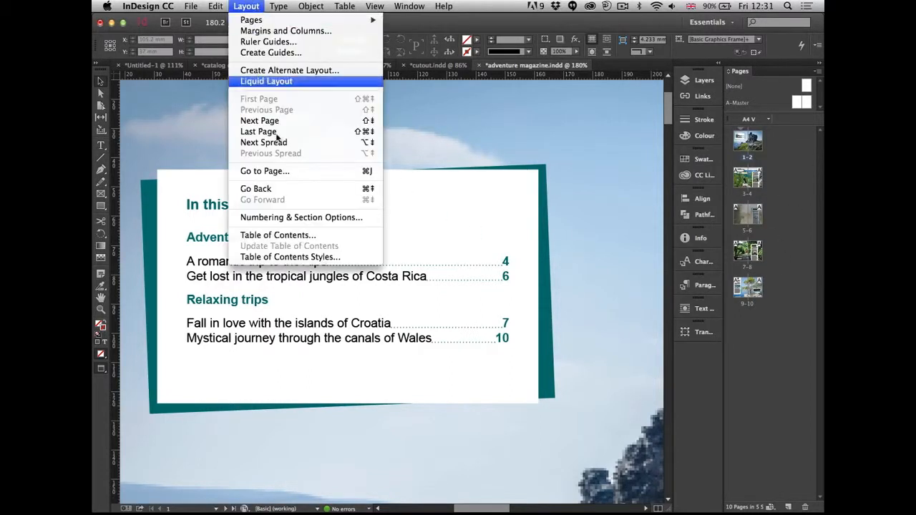
left_click(437, 219)
left_click(435, 216)
left_click(255, 6)
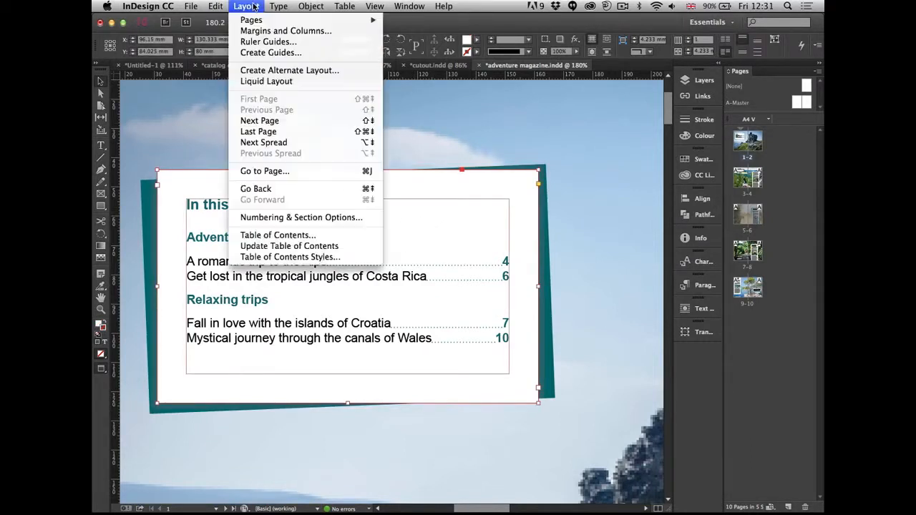
left_click(308, 247)
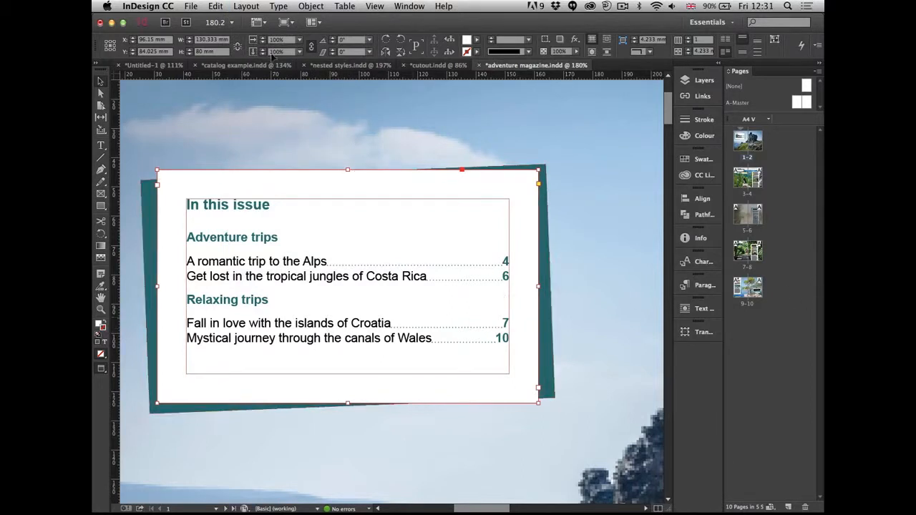
Step: Try updating the table of contents again, including from within its text, and undo the spread move
left_click(247, 6)
left_click(286, 246)
left_click(458, 259)
left_click(258, 5)
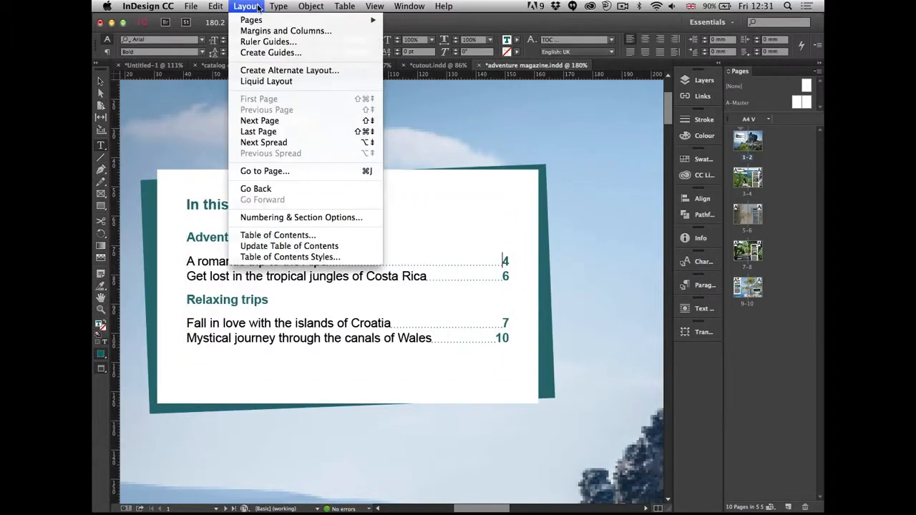
left_click(284, 246)
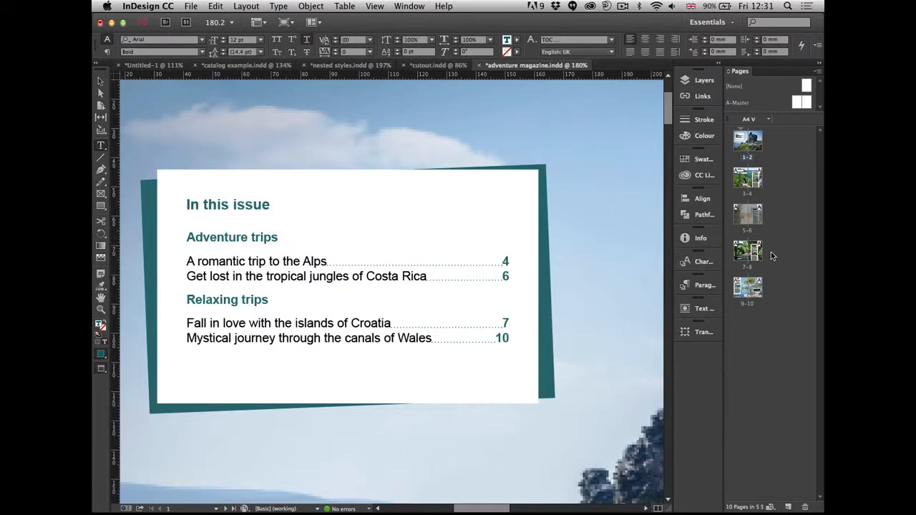
key("super+z")
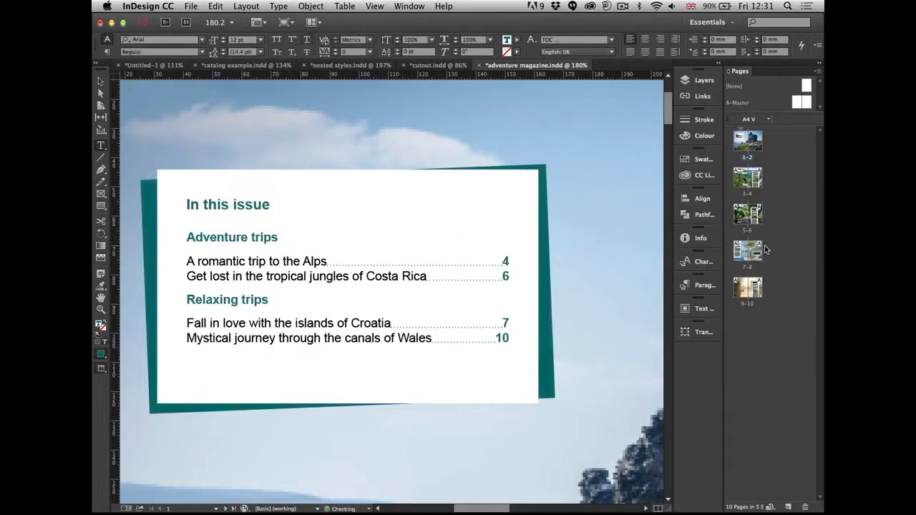
Step: Move the Wales canals spread from pages 9–10 to directly after pages 3–4 and try to update the table of contents
left_click_drag(761, 290, 766, 180)
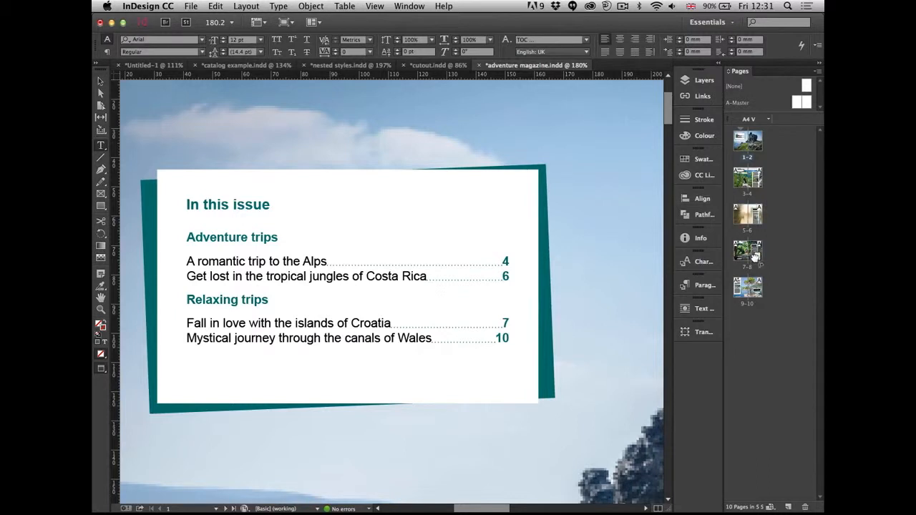
left_click(246, 6)
left_click(328, 275)
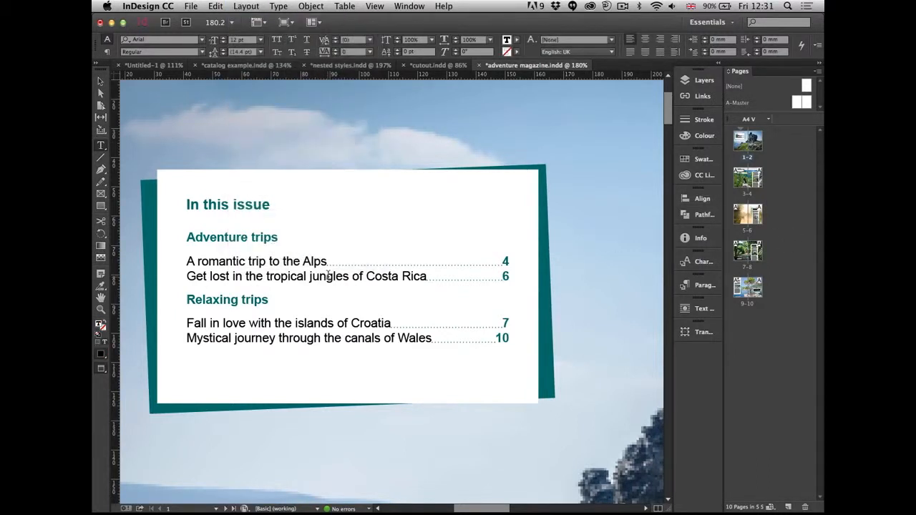
key("Escape")
left_click(246, 6)
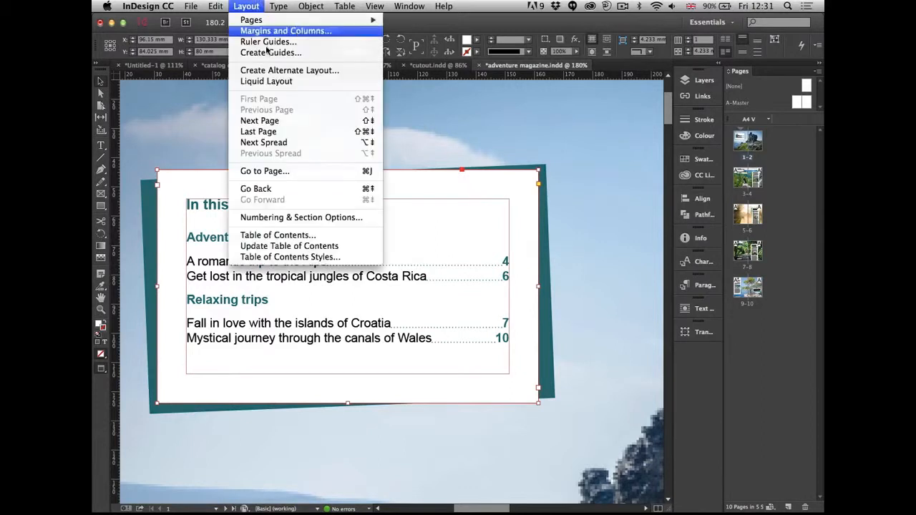
left_click(290, 246)
Step: Move the pages 5–6 spread to directly after pages 7–8 and try to update the table of contents
left_click(740, 215)
left_click(754, 214, "shift")
left_click_drag(740, 215, 772, 274)
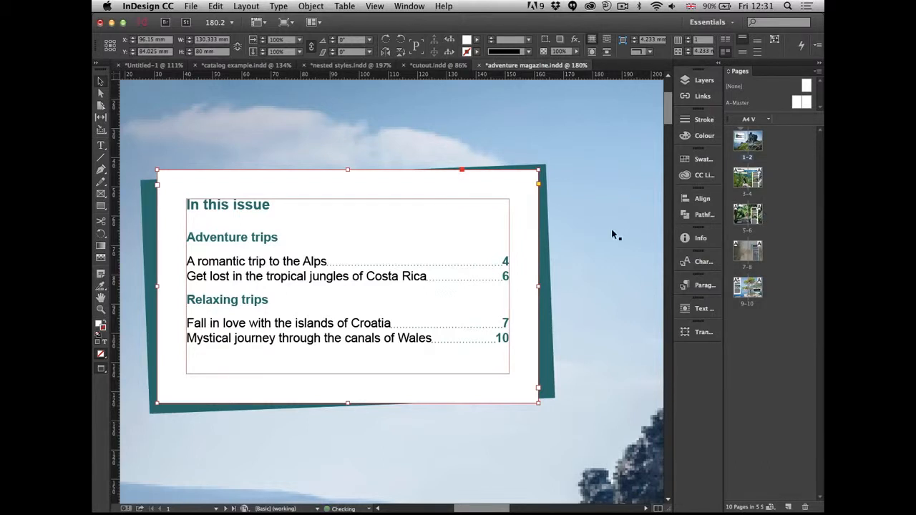
left_click(235, 10)
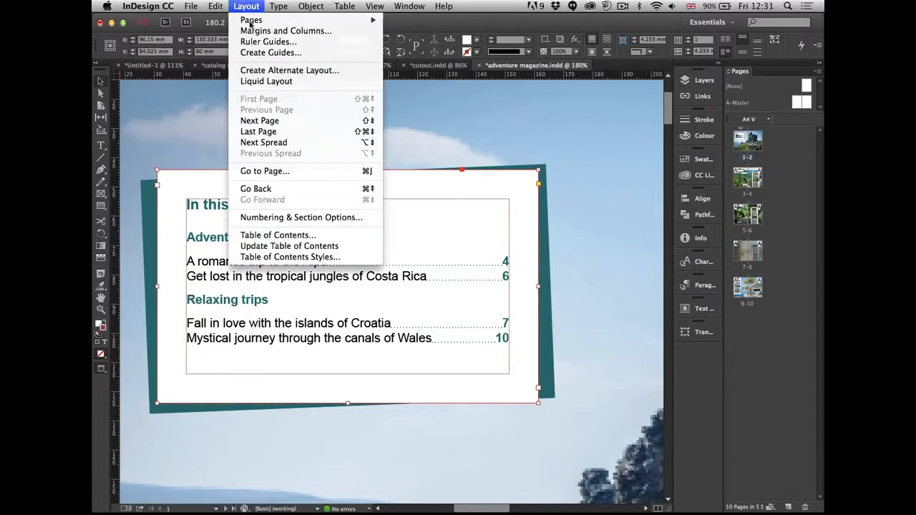
left_click(309, 246)
Step: Move the Croatia spread from pages 9–10 to directly after pages 3–4 and try updating the contents list
left_click_drag(746, 287, 769, 182)
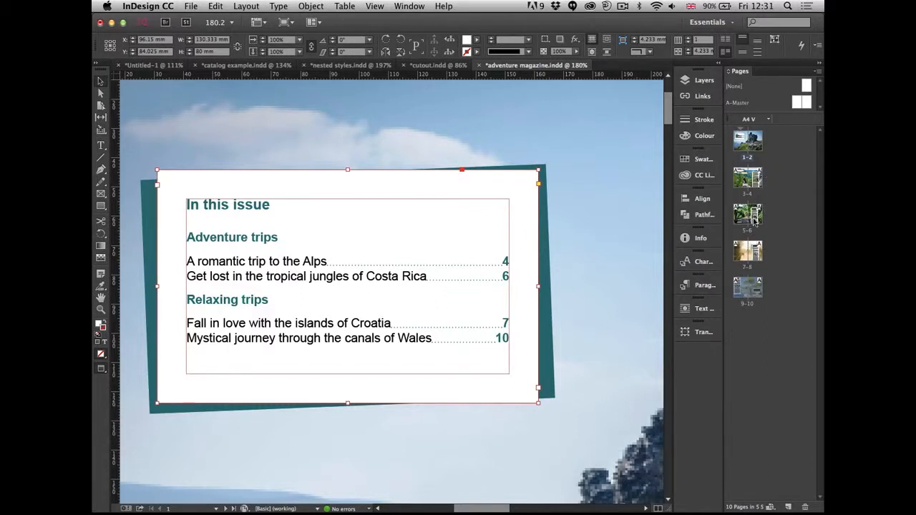
left_click_drag(742, 292, 769, 185)
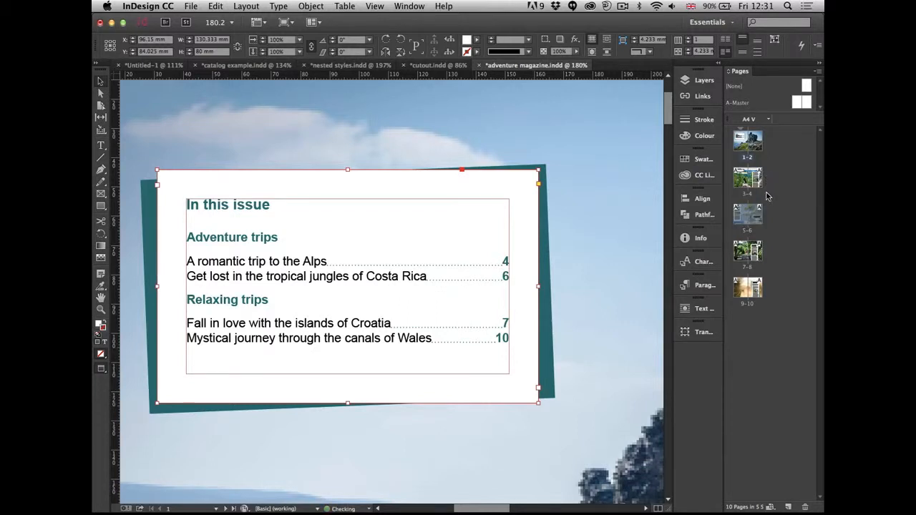
left_click(246, 6)
left_click(286, 247)
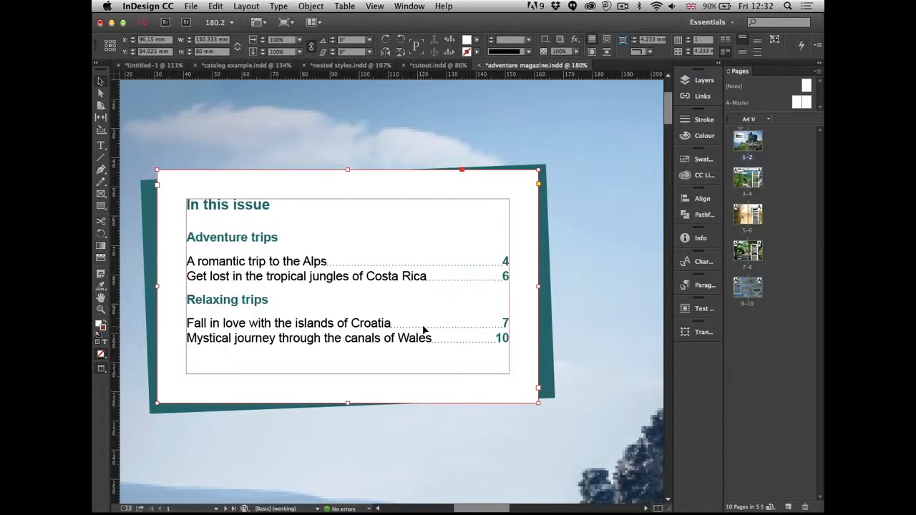
Step: Switch to Adobe Bridge to check the "2 Table of Contents" folder, then return to the magazine in InDesign
key("super+Tab")
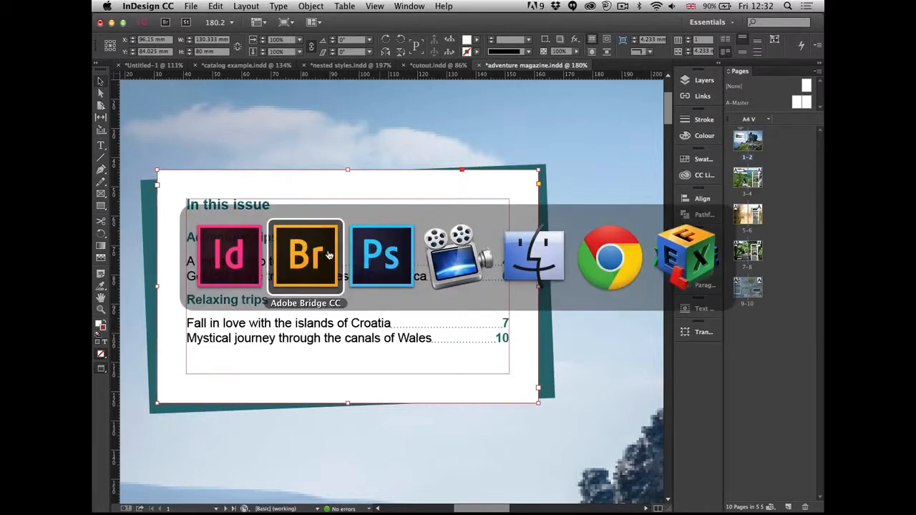
left_click(372, 235)
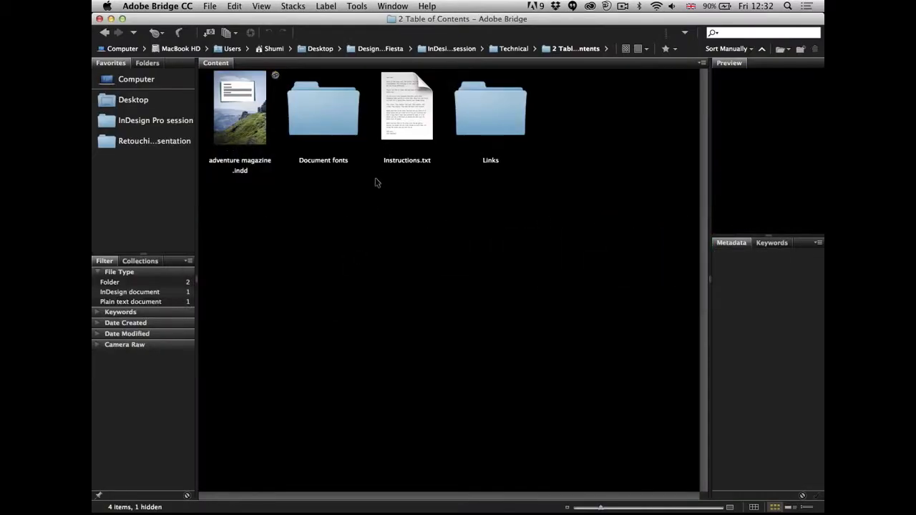
key("super+Tab")
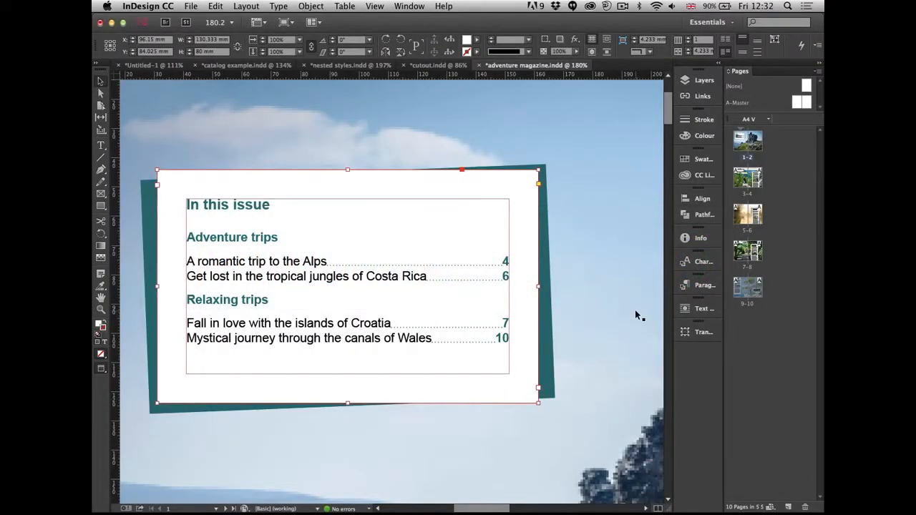
Step: Delete all the text in the "In this issue" contents frame, keeping the frame itself
double_click(363, 243)
key("super+a")
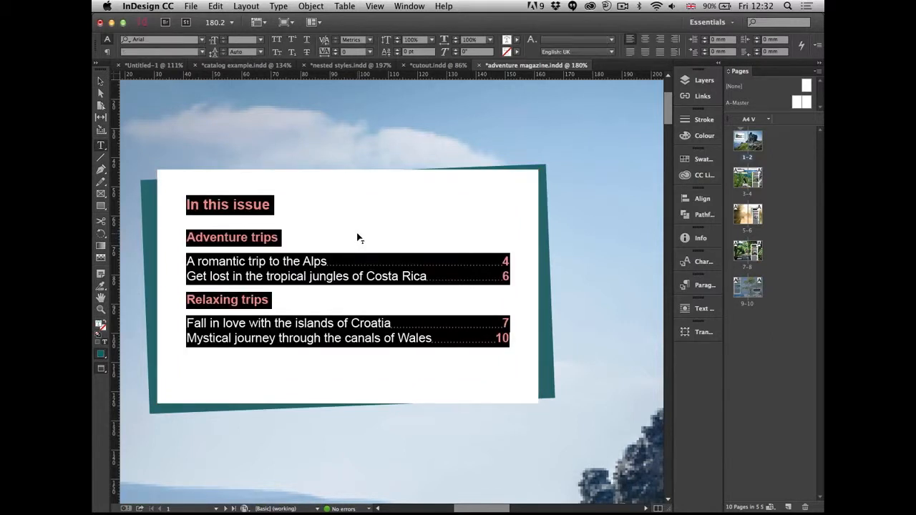
key("BackSpace")
key("Escape")
Step: Try to generate a new table of contents in the emptied text frame
double_click(249, 209)
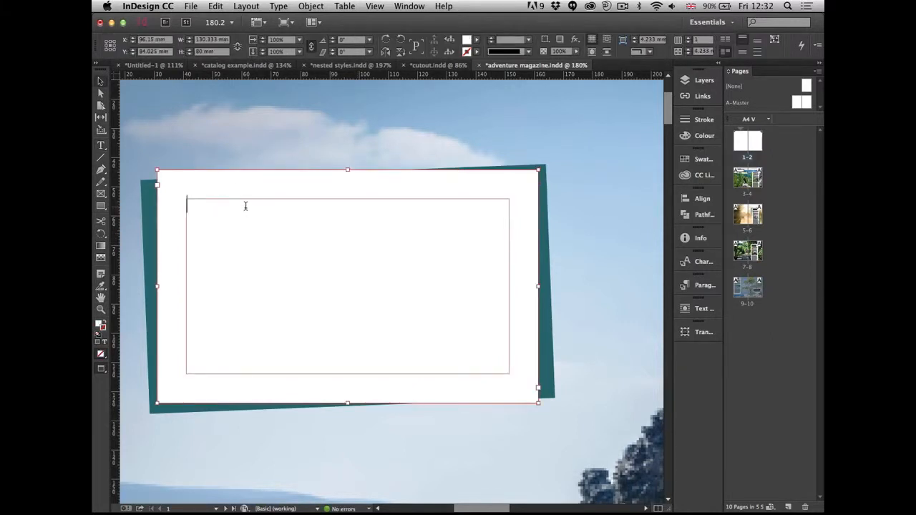
left_click(247, 6)
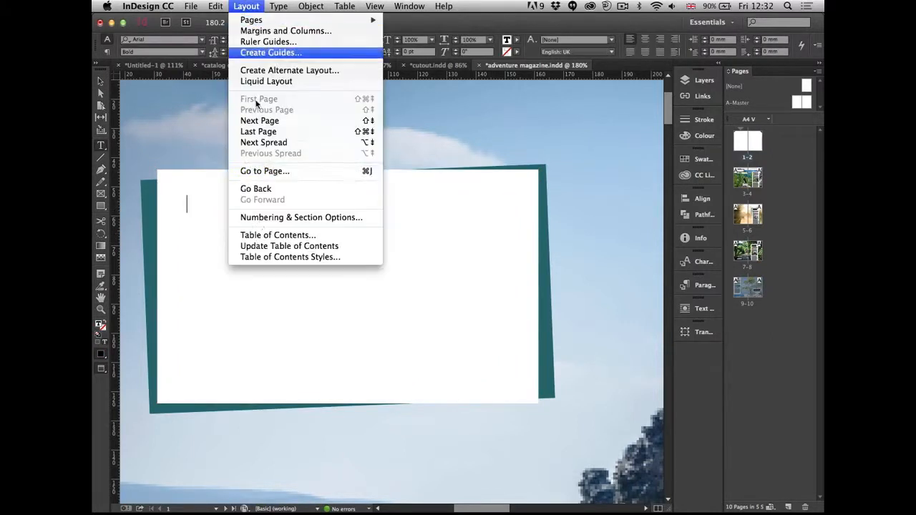
left_click(273, 236)
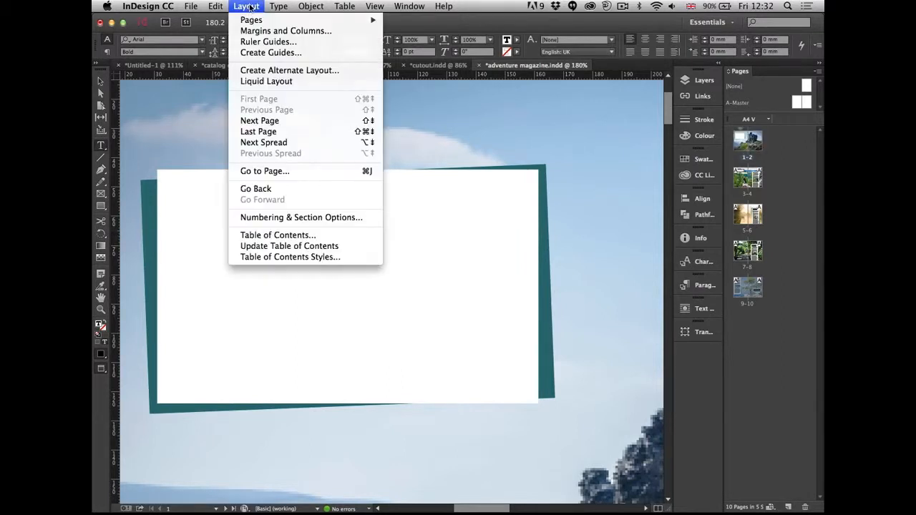
left_click(284, 237)
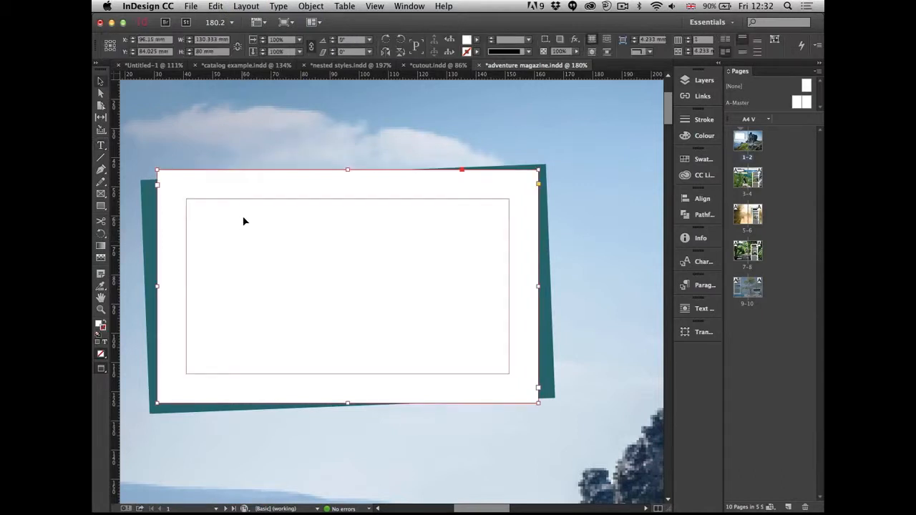
left_click(245, 7)
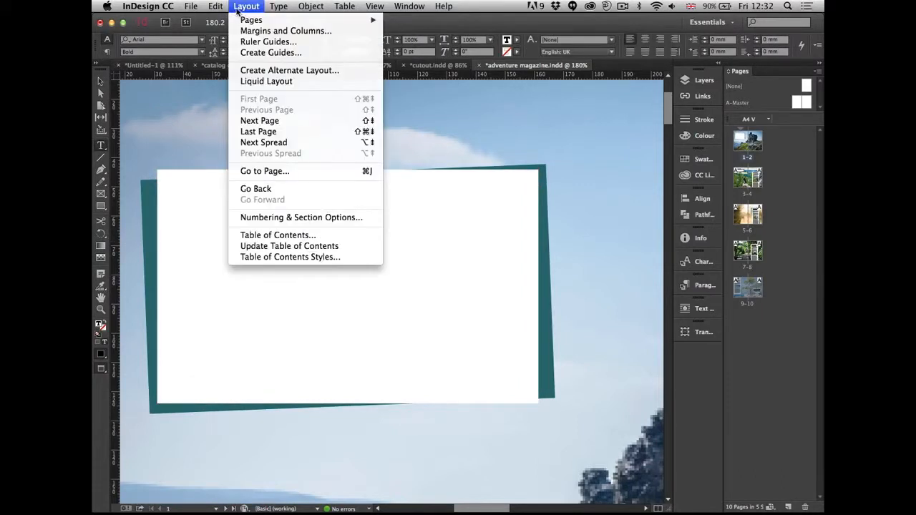
mouse_move(228, 8)
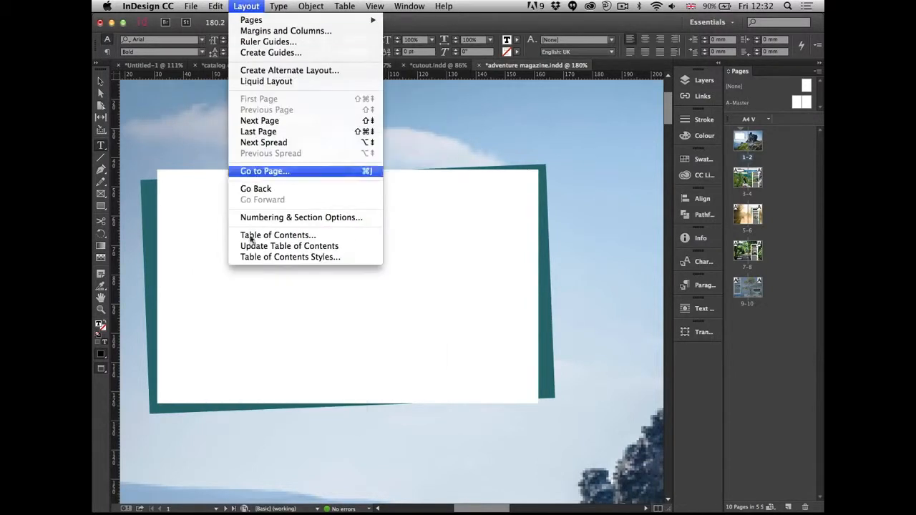
left_click(283, 235)
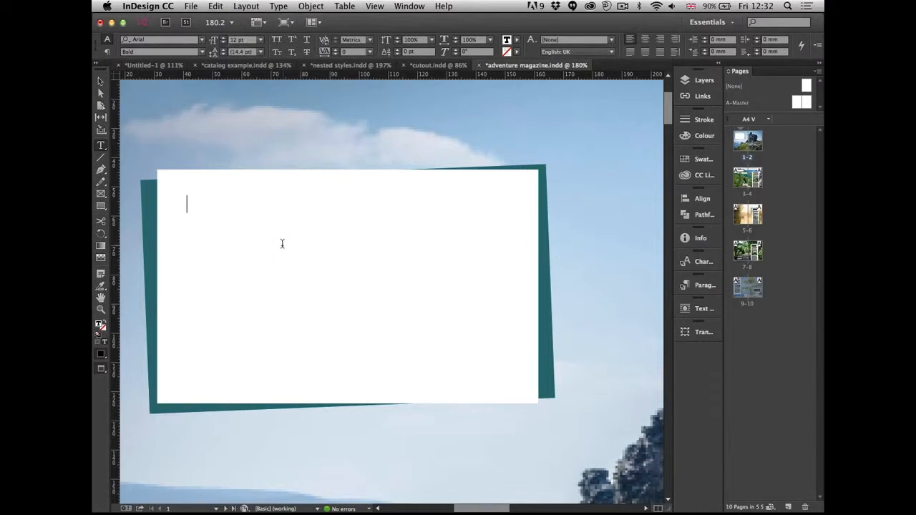
key("Escape")
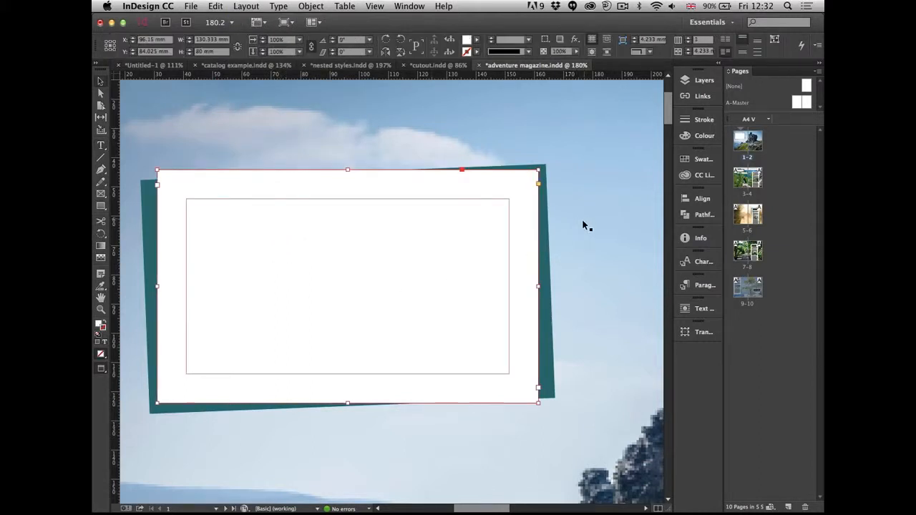
Step: Create a new blank document and try to open the Table of Contents settings there
key("super+alt+n")
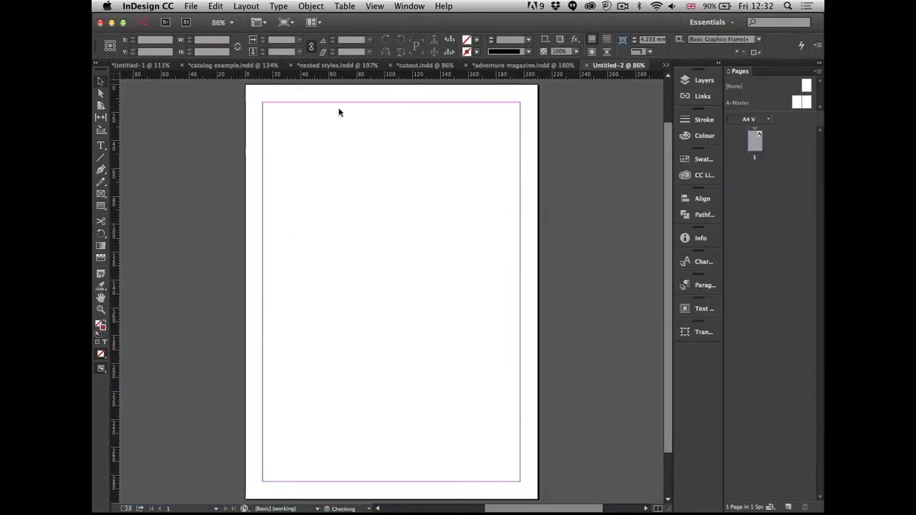
left_click(279, 6)
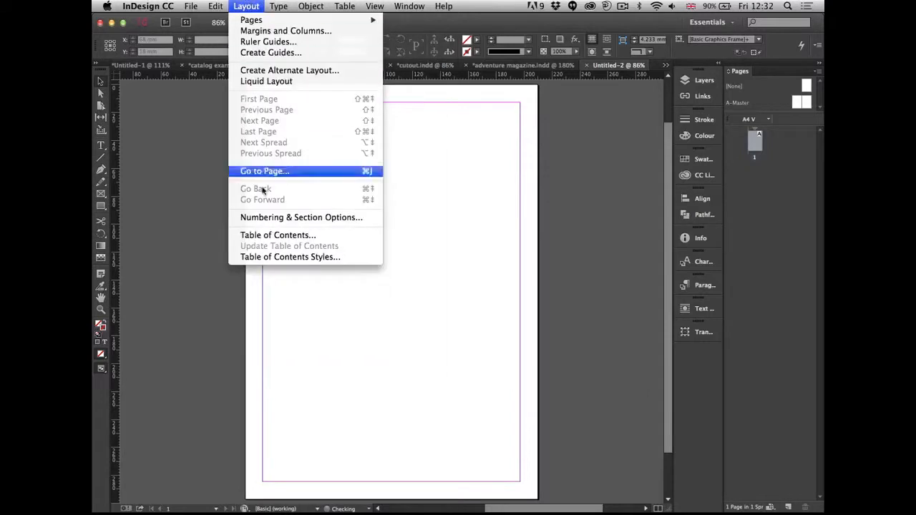
left_click(282, 235)
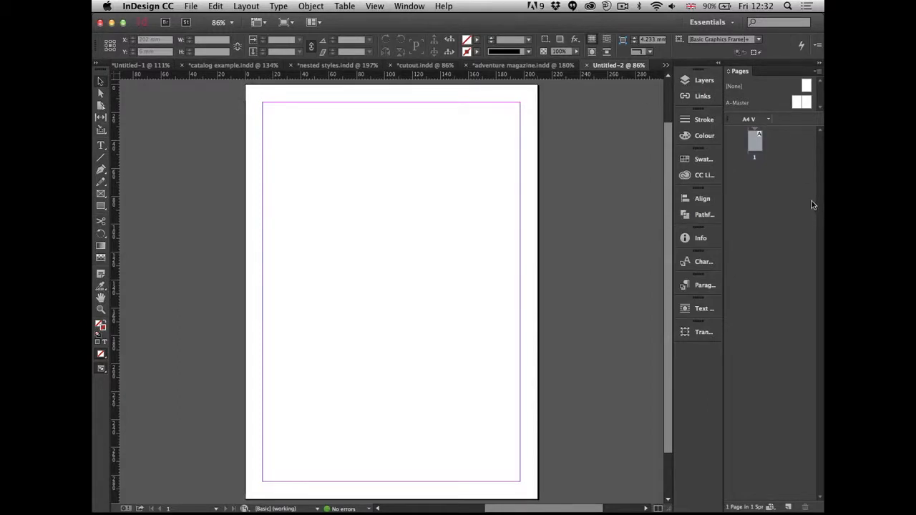
Step: Switch briefly to Adobe Bridge and back to InDesign, and close the blank untitled document
key("super+Tab")
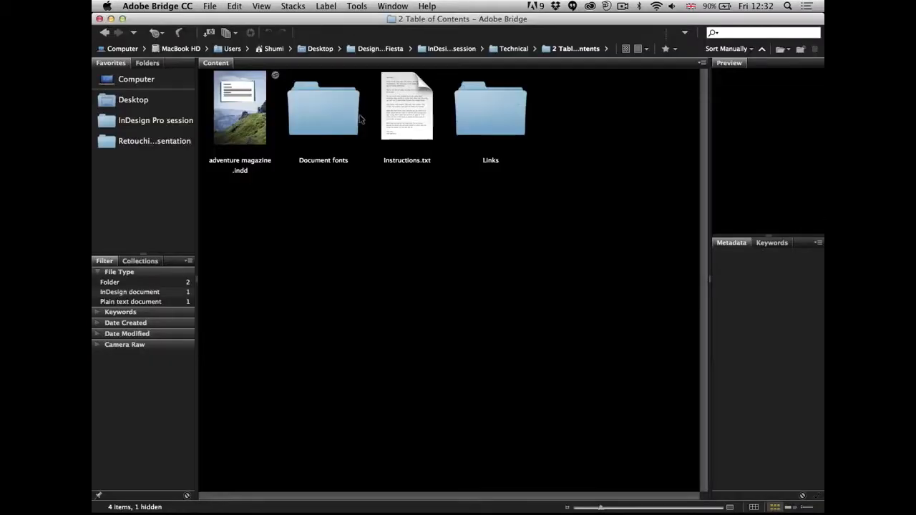
key("super+Tab")
left_click(312, 262)
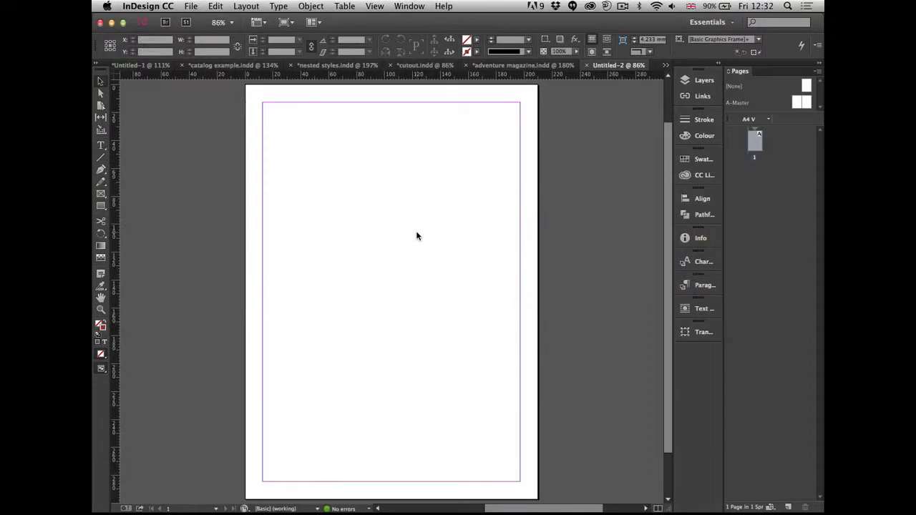
key("super+w")
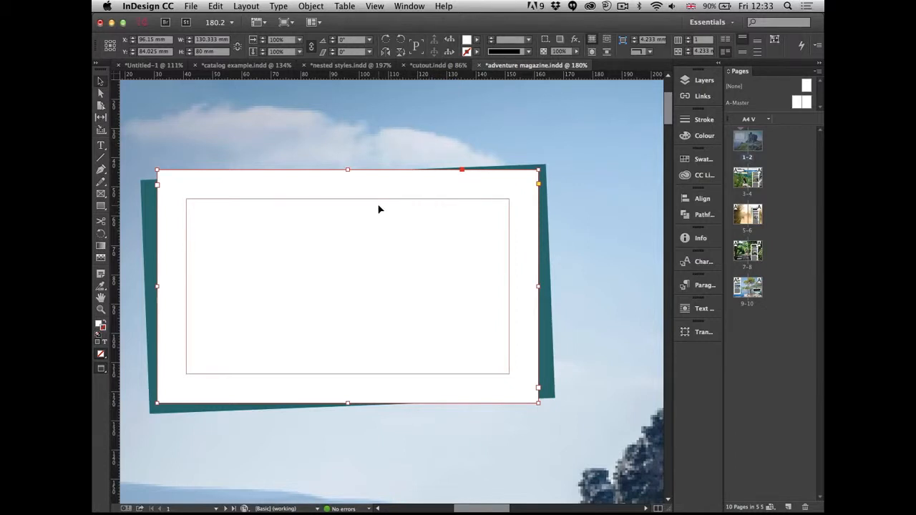
Step: Check which paragraph style is applied to the title "A romantic trip to the Alps" on pages 3–4
key("super+alt+0")
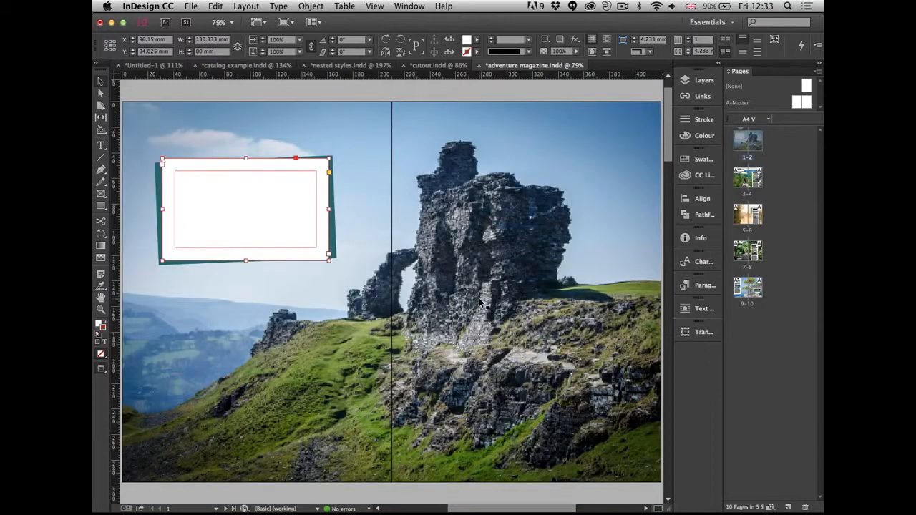
double_click(746, 195)
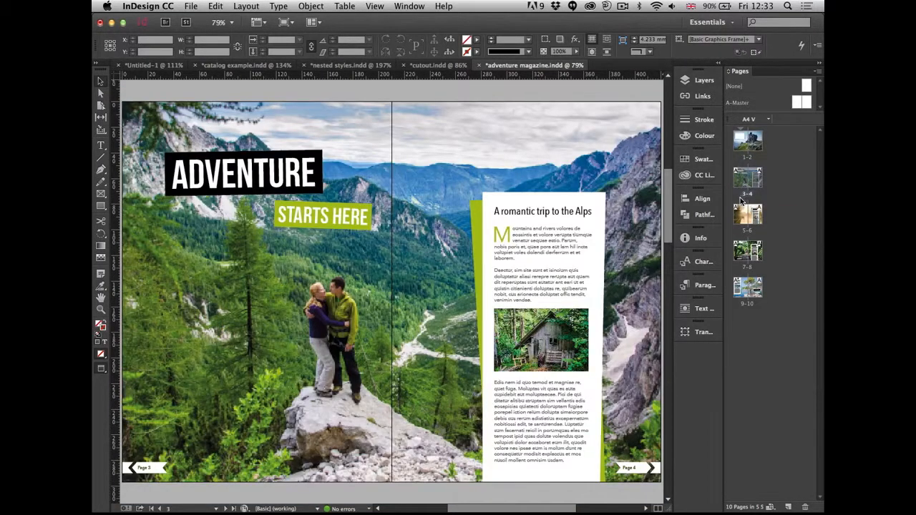
double_click(499, 214)
left_click_drag(494, 212, 594, 211)
left_click(570, 290)
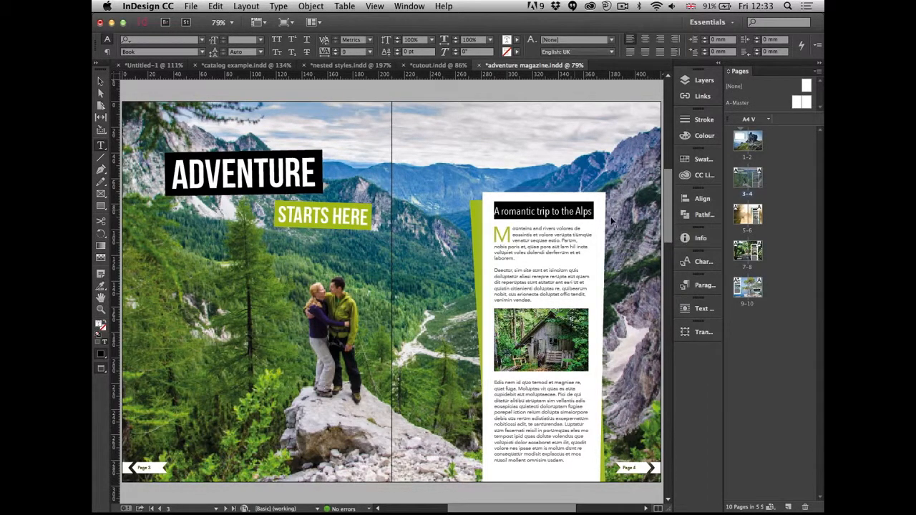
left_click(694, 290)
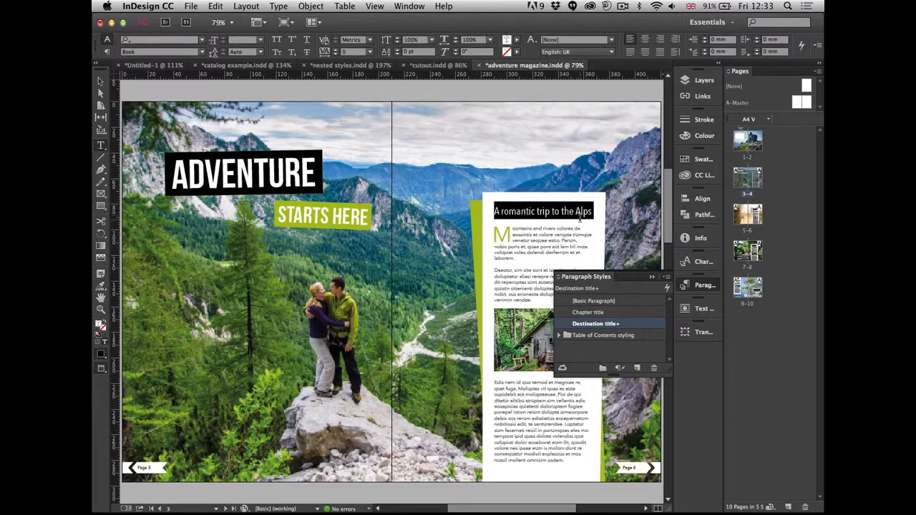
left_click(700, 288)
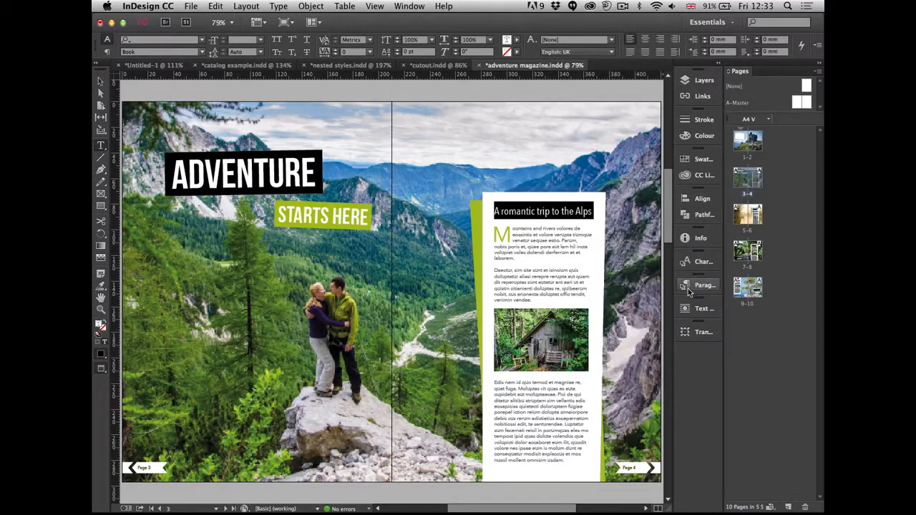
key("Escape")
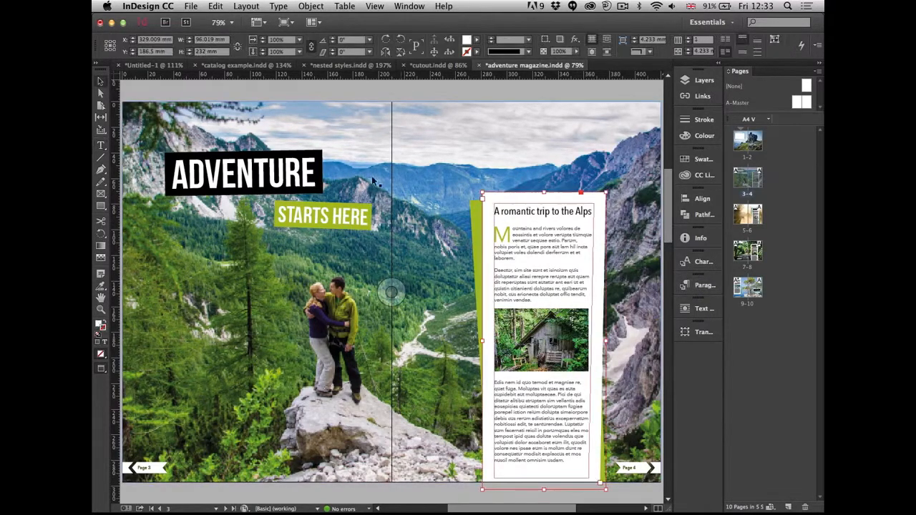
Step: Compare the "In this issue" contents list on pages 1–2 with the opening article spread on pages 3–4
double_click(746, 157)
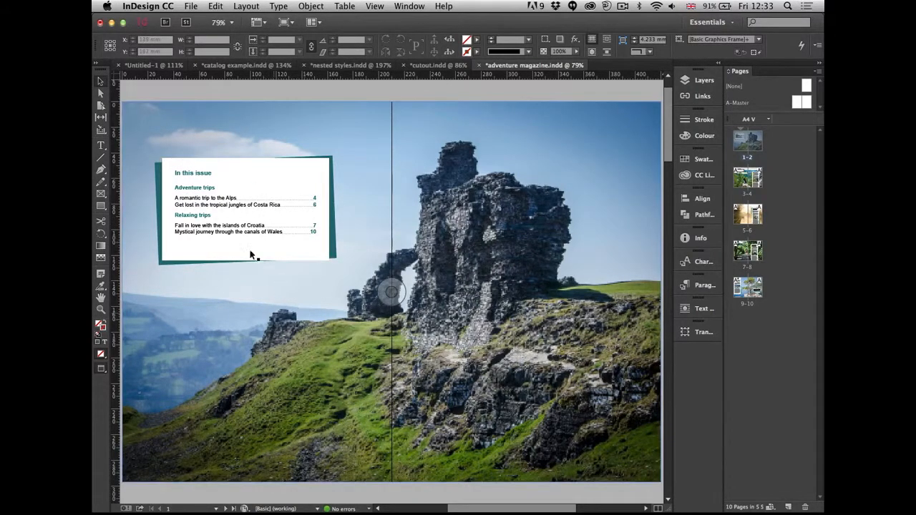
left_click_drag(153, 153, 267, 264)
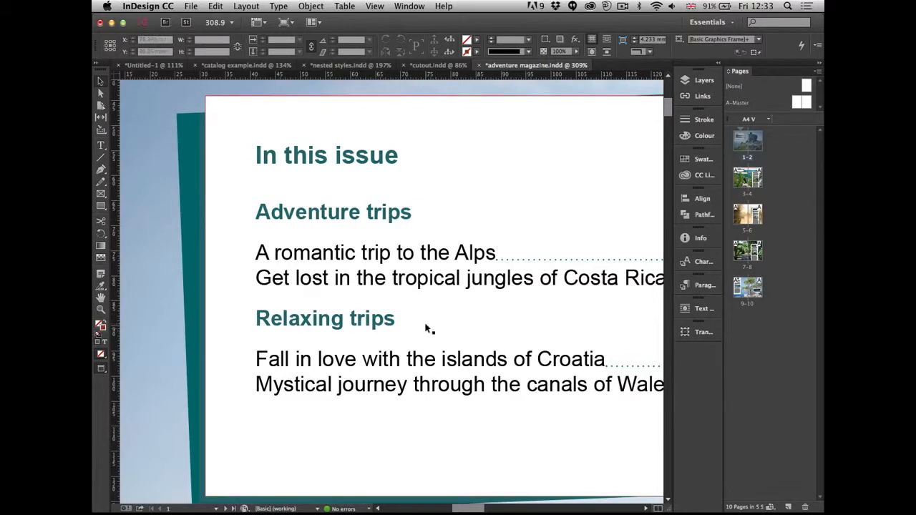
double_click(747, 179)
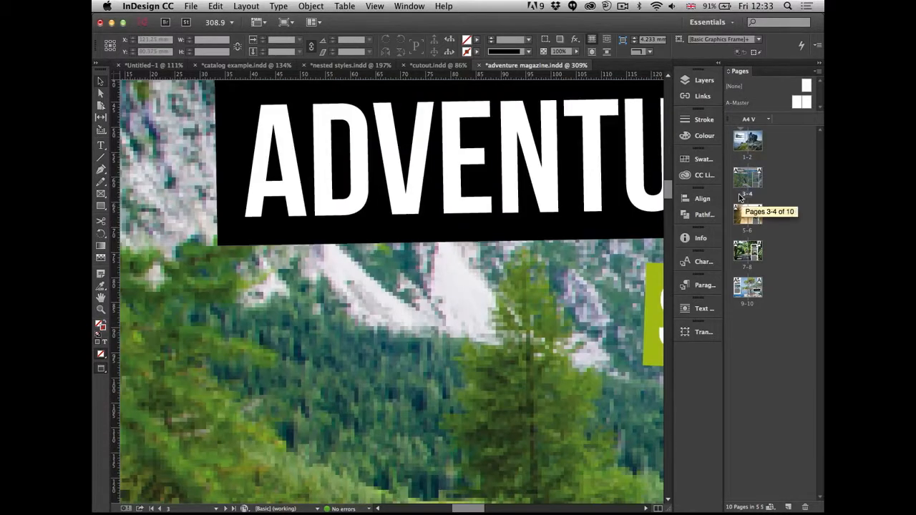
key("super+alt+0")
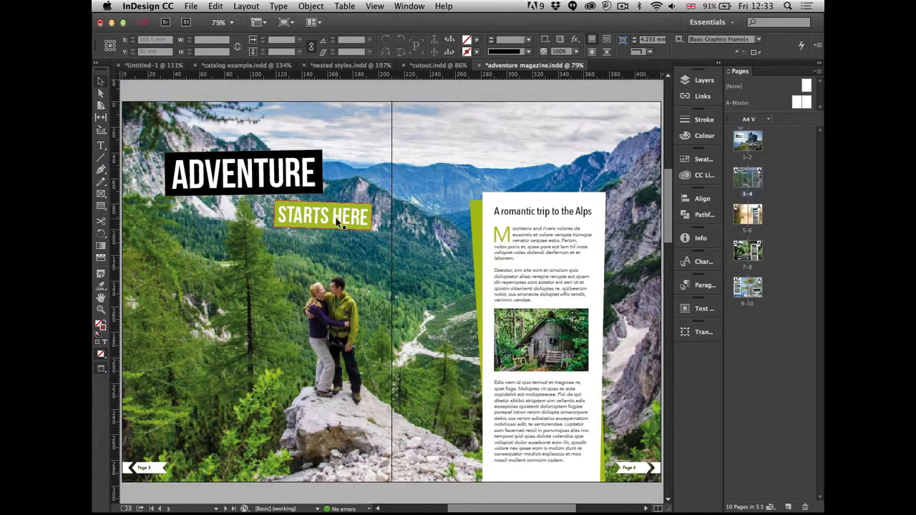
Step: Show the TOC text layer on pages 3–4 to inspect its chapter heading, and hide the layer again
left_click(696, 80)
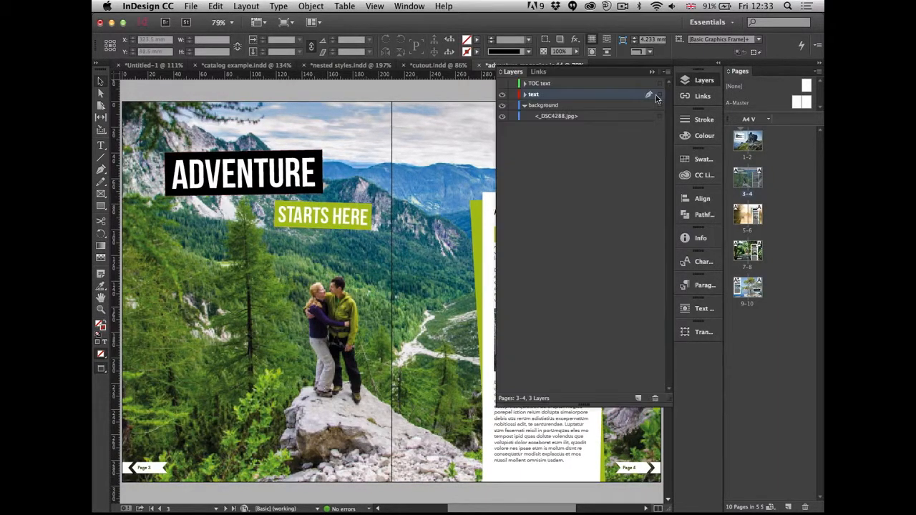
left_click(503, 84)
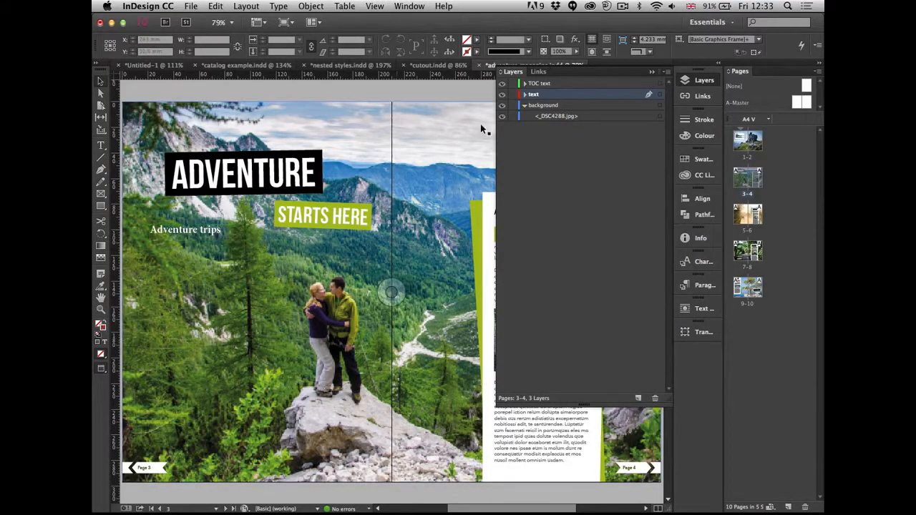
left_click(537, 87)
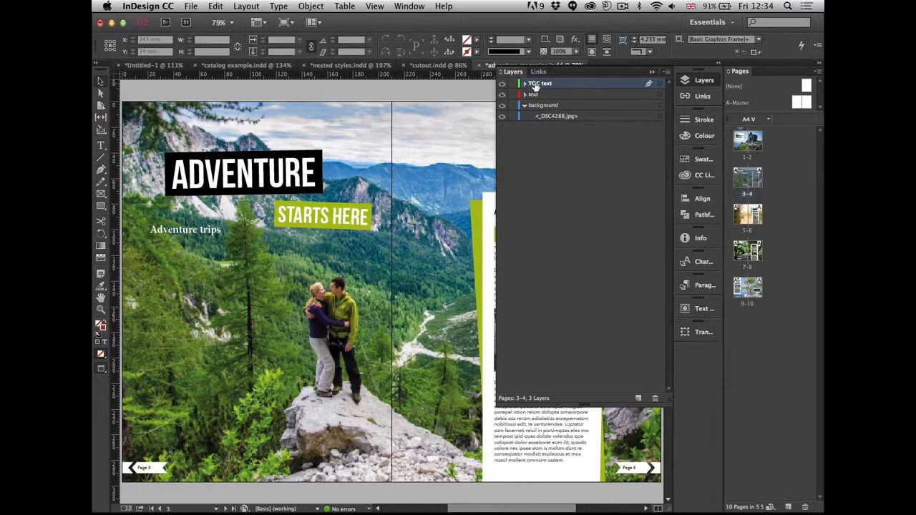
left_click(502, 83)
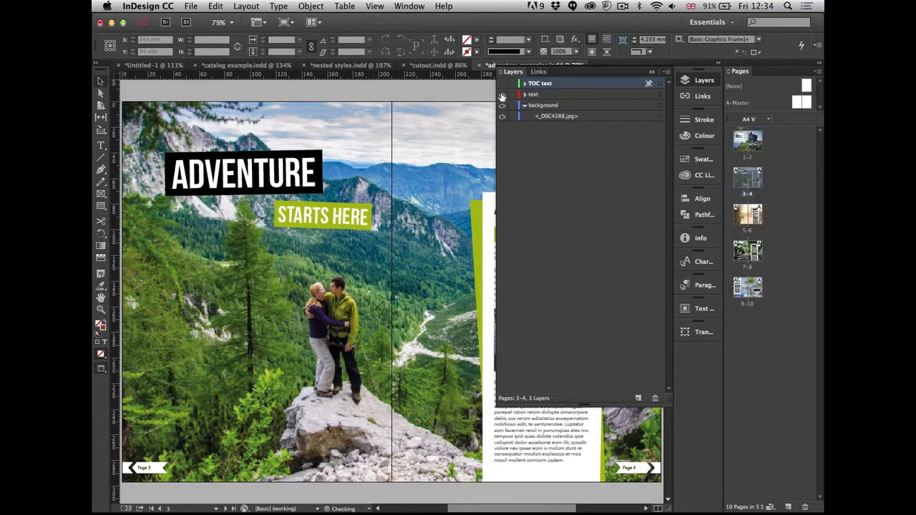
left_click(700, 81)
Step: Open the Table of Contents settings, and briefly recheck the hidden TOC text layer on pages 3–4
left_click(246, 6)
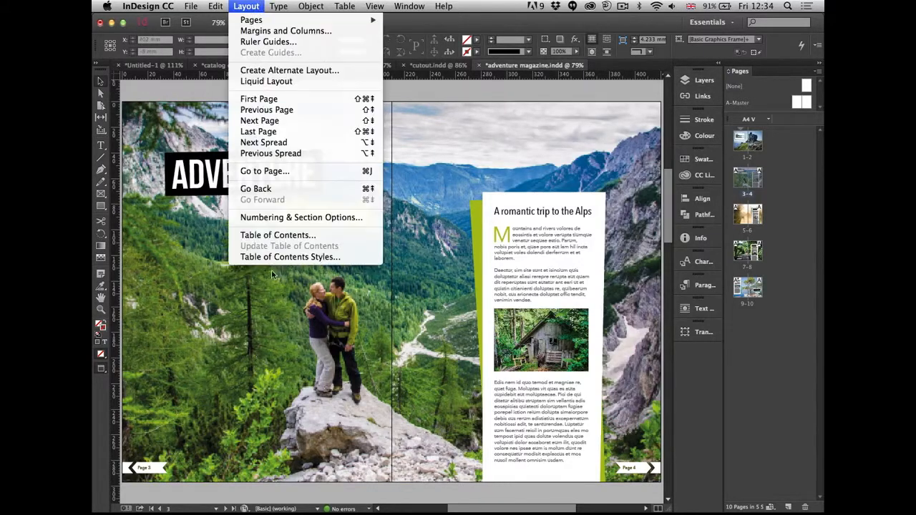
left_click(315, 235)
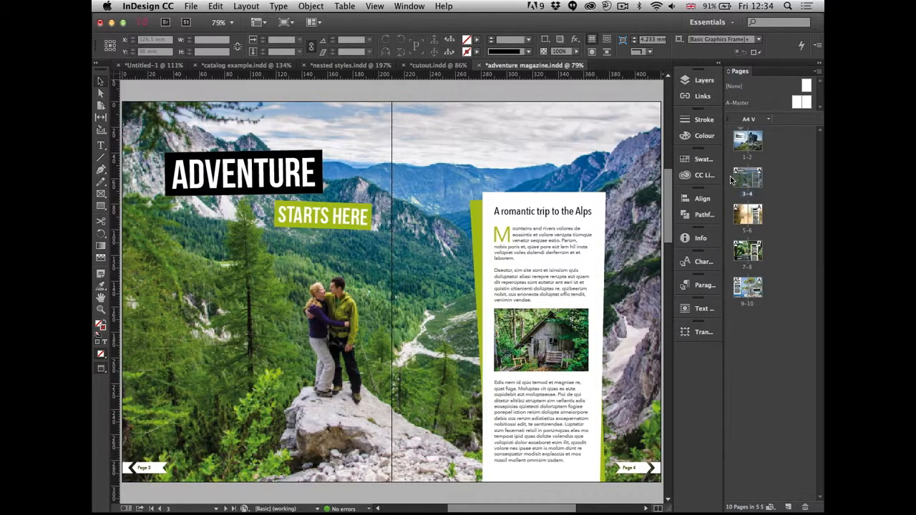
left_click(698, 81)
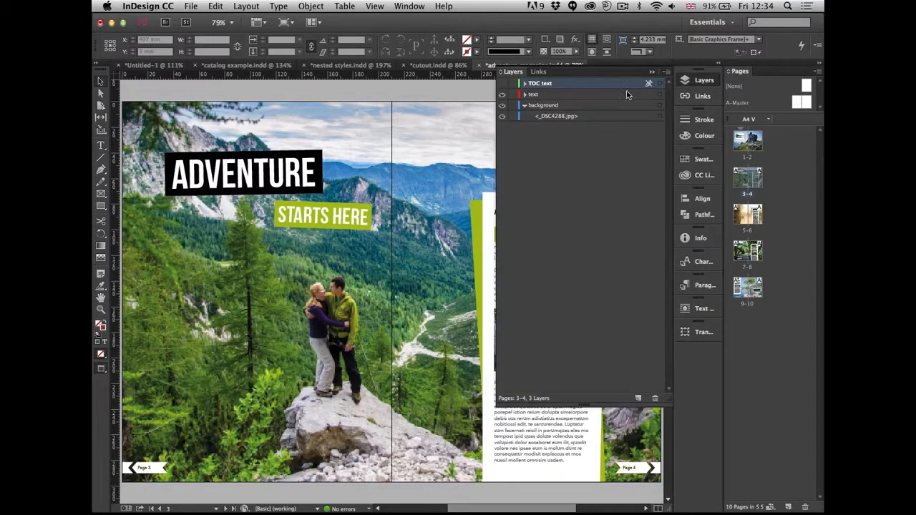
left_click(502, 83)
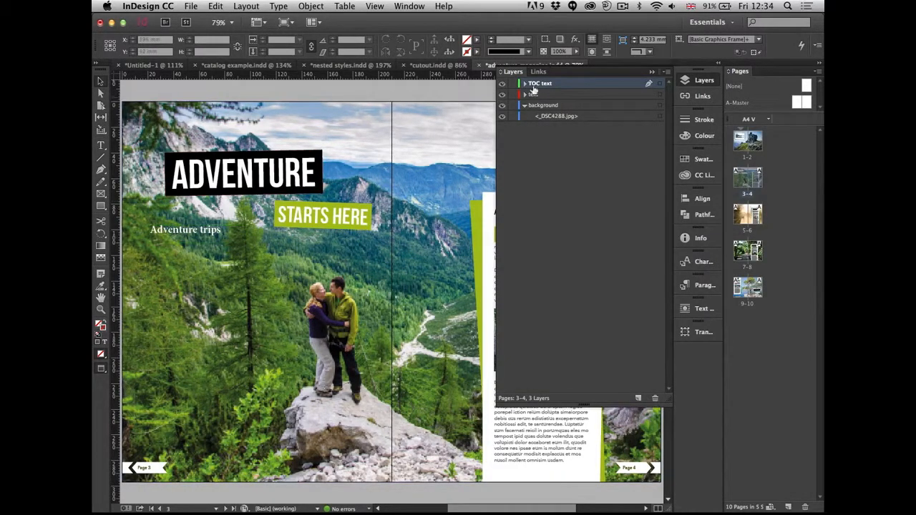
left_click(502, 83)
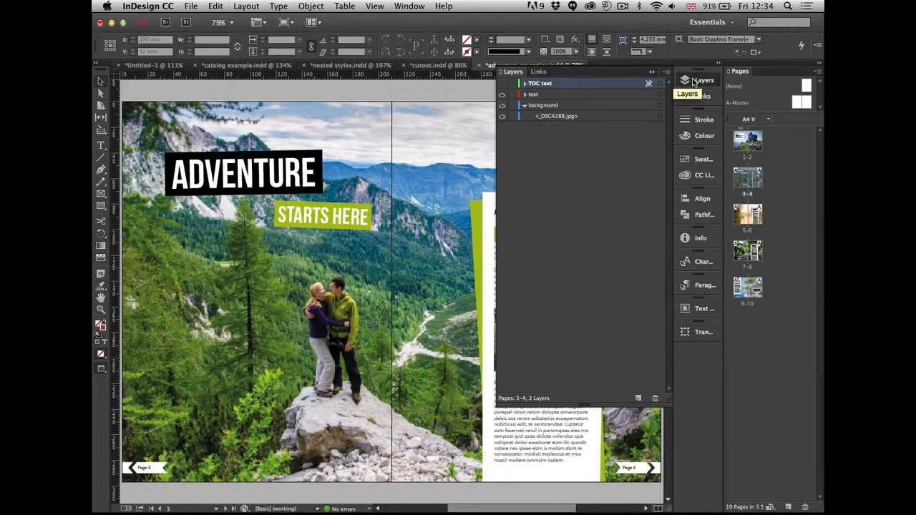
left_click(693, 83)
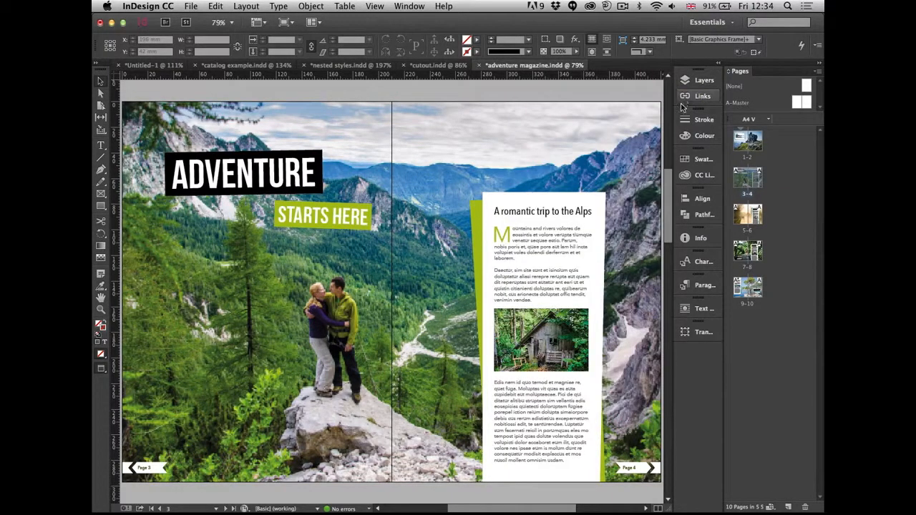
Step: Open the underline options of the "TOC ..." character style, keeping the contents list on pages 1–2 in view
double_click(747, 140)
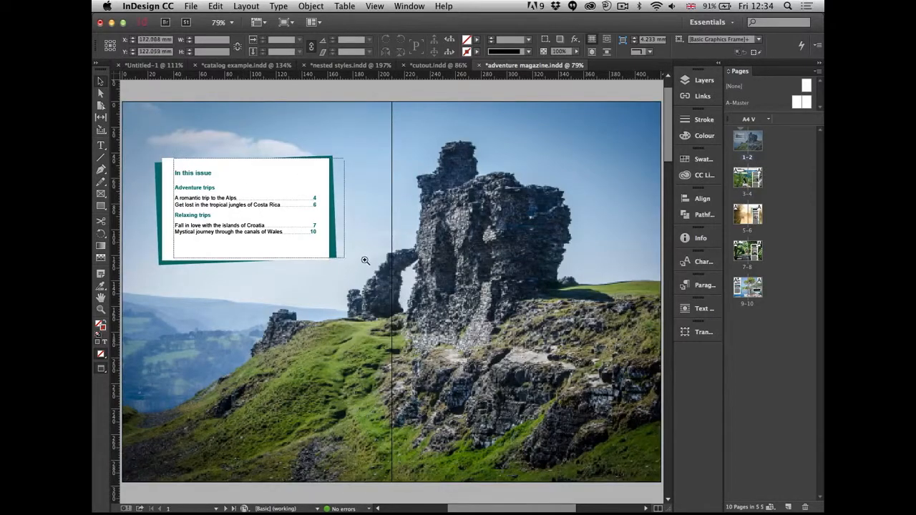
left_click_drag(363, 260, 378, 271)
left_click_drag(289, 203, 373, 183)
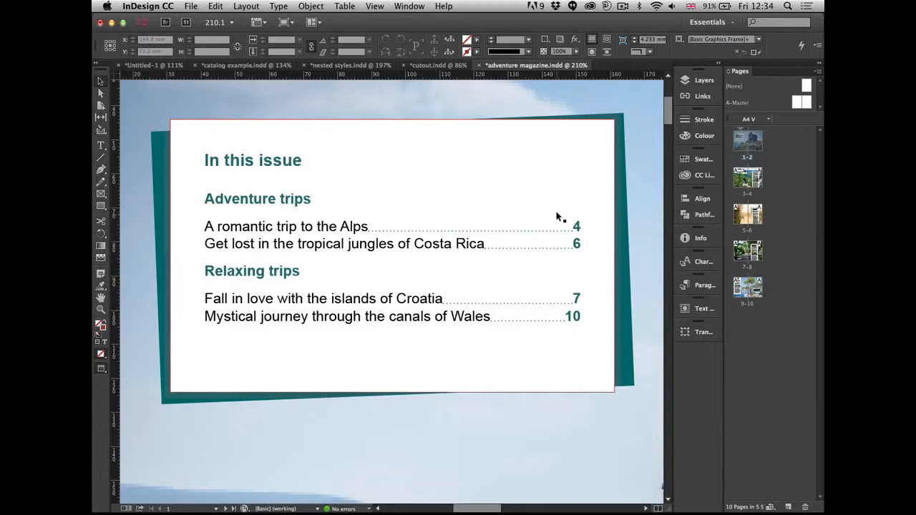
left_click(698, 262)
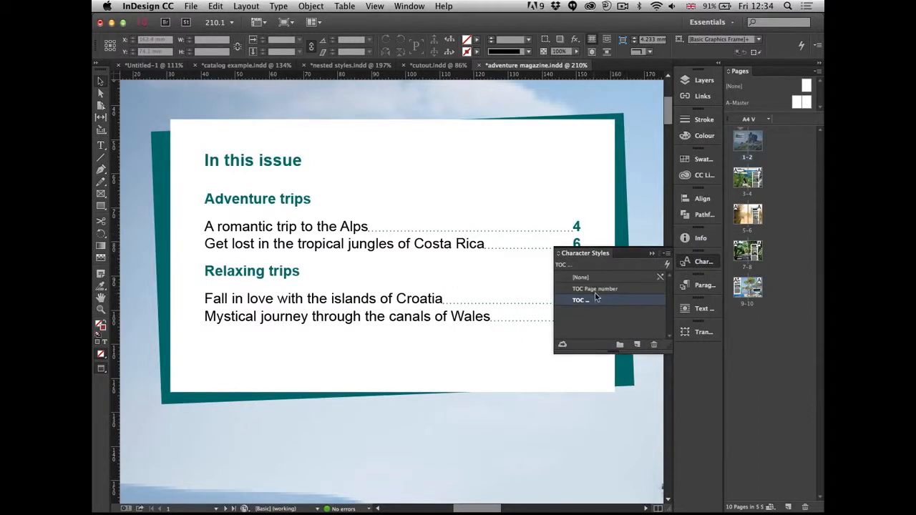
double_click(615, 300)
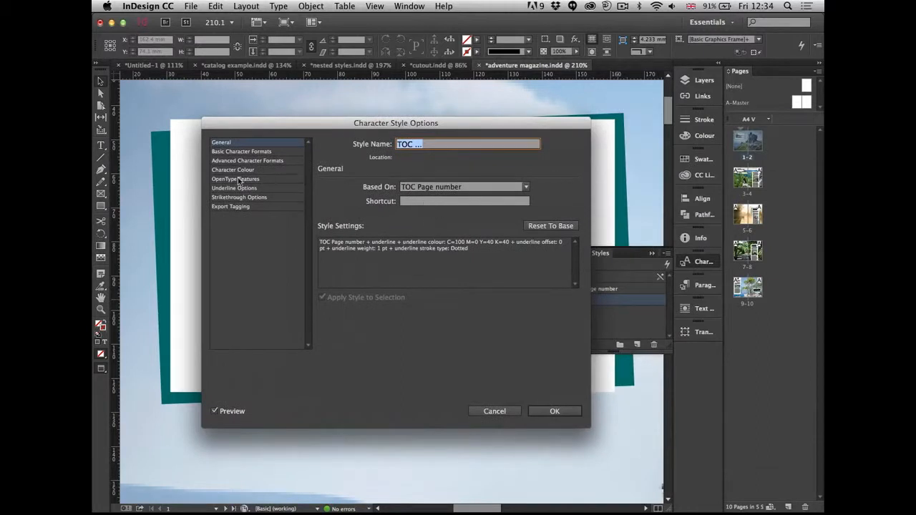
left_click(243, 190)
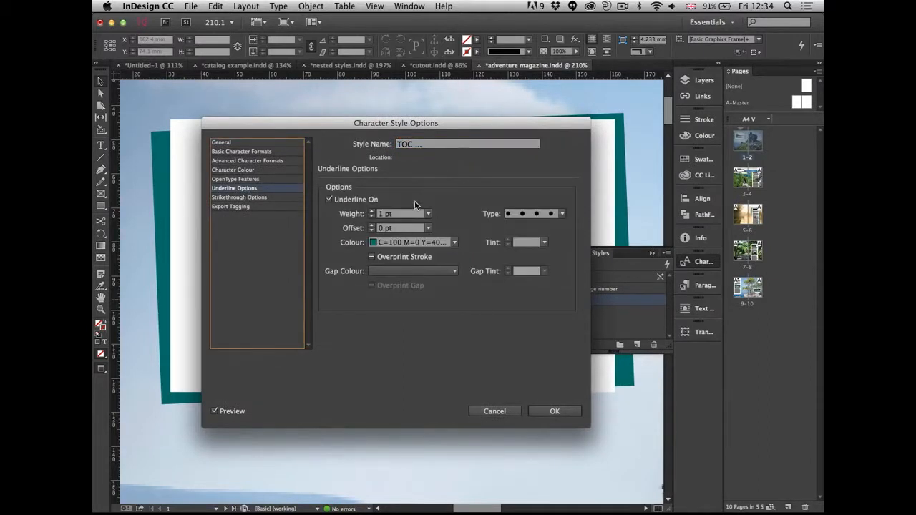
left_click_drag(389, 136, 351, 253)
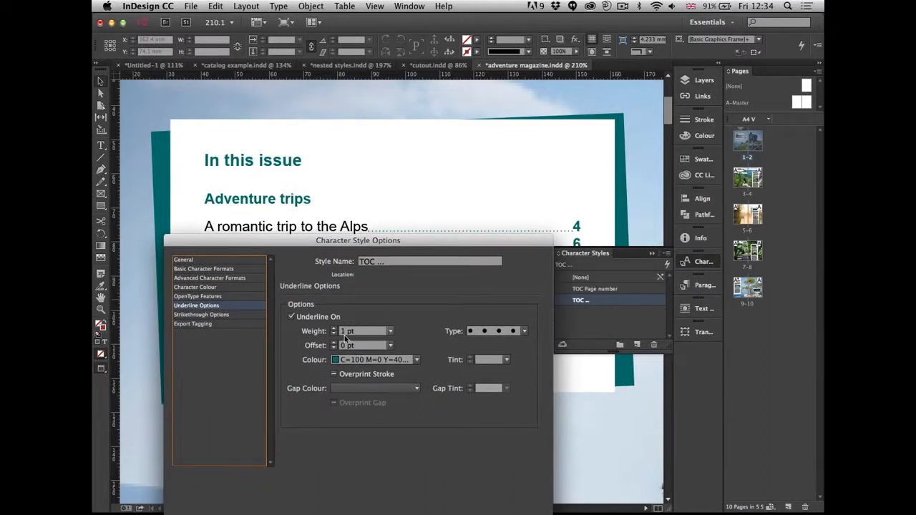
Step: Try the Wavy and Japanese Dots underline types on the contents leader lines, and set the type back to Dotted
left_click(524, 331)
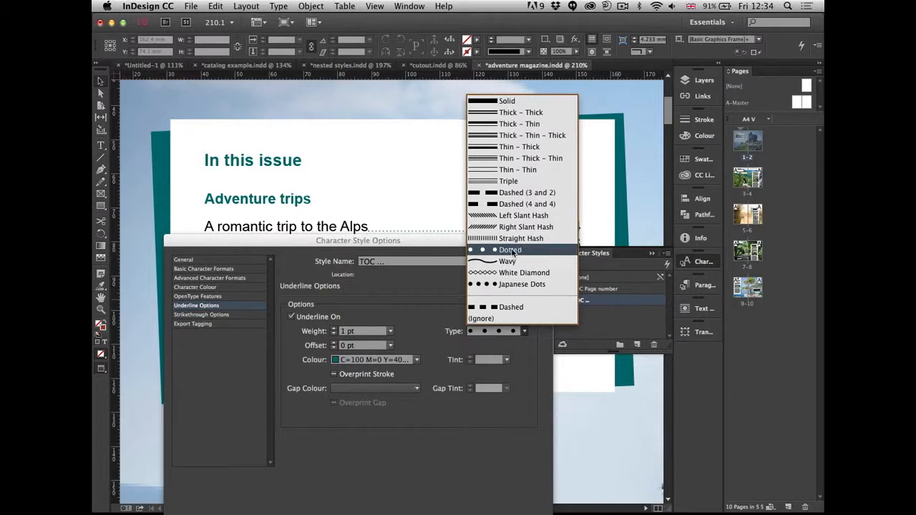
left_click(520, 250)
left_click_drag(395, 242, 365, 282)
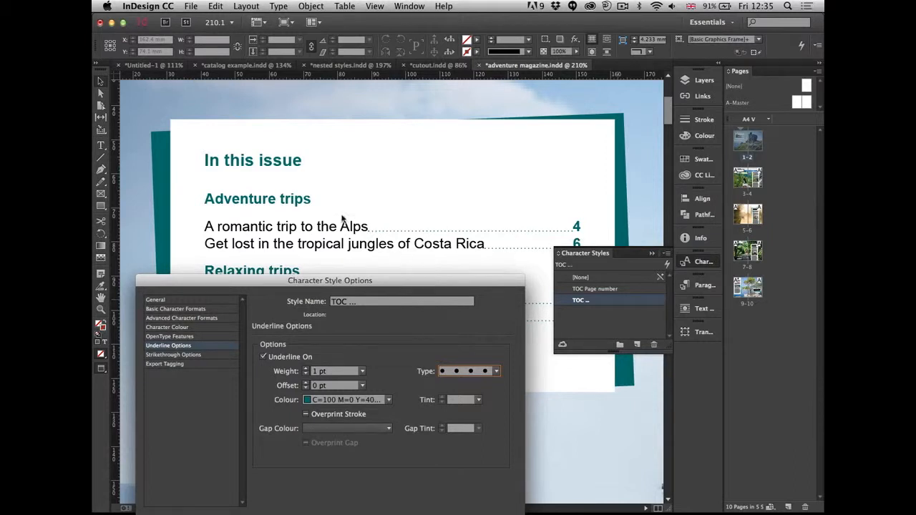
left_click(496, 372)
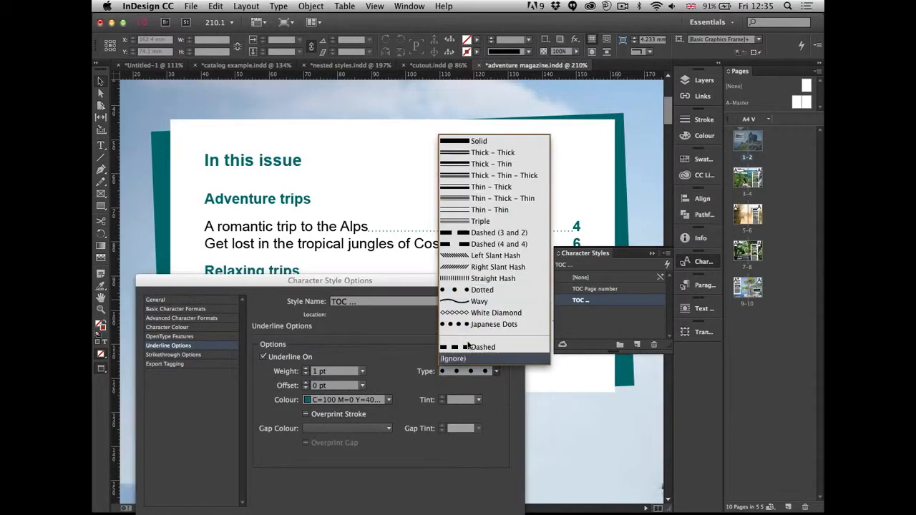
left_click(473, 306)
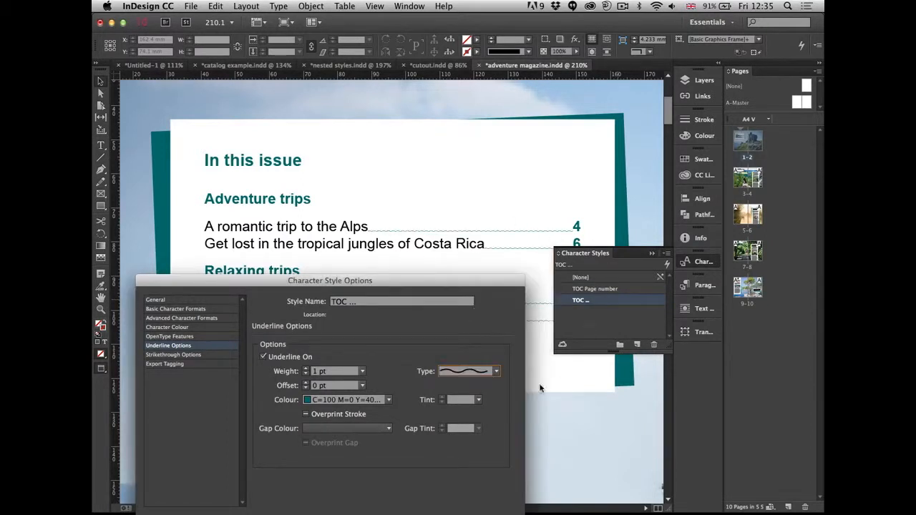
left_click(499, 372)
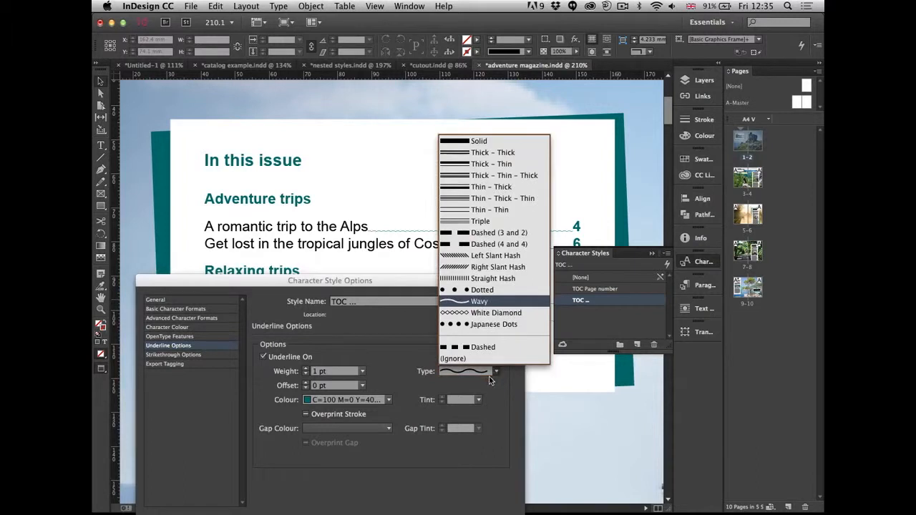
left_click(462, 327)
left_click(494, 371)
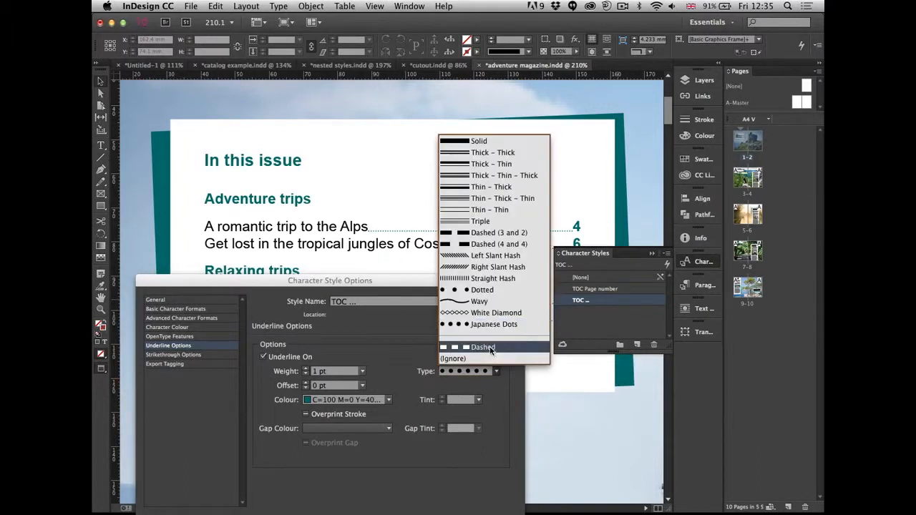
left_click(474, 289)
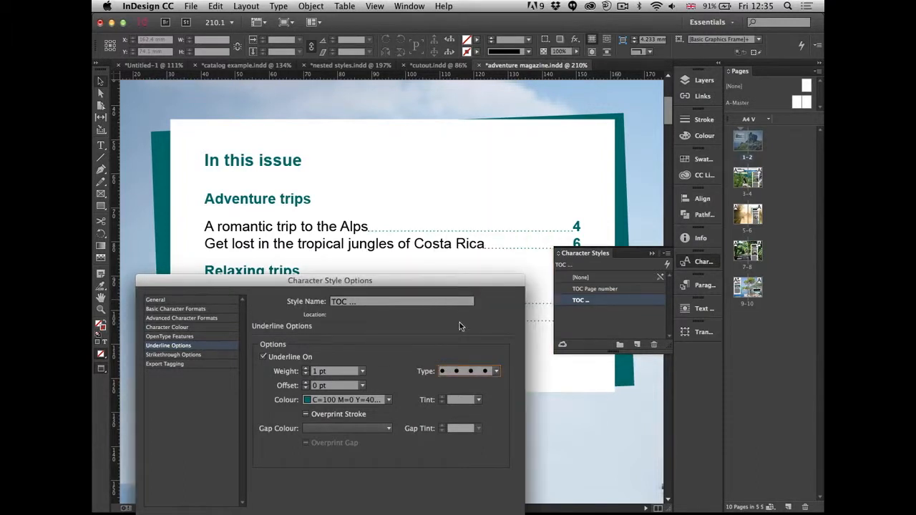
Step: Try underline weights of 3 pt and 2 pt on the dotted leader lines, and discard the character style changes
left_click(304, 368)
left_click(304, 369)
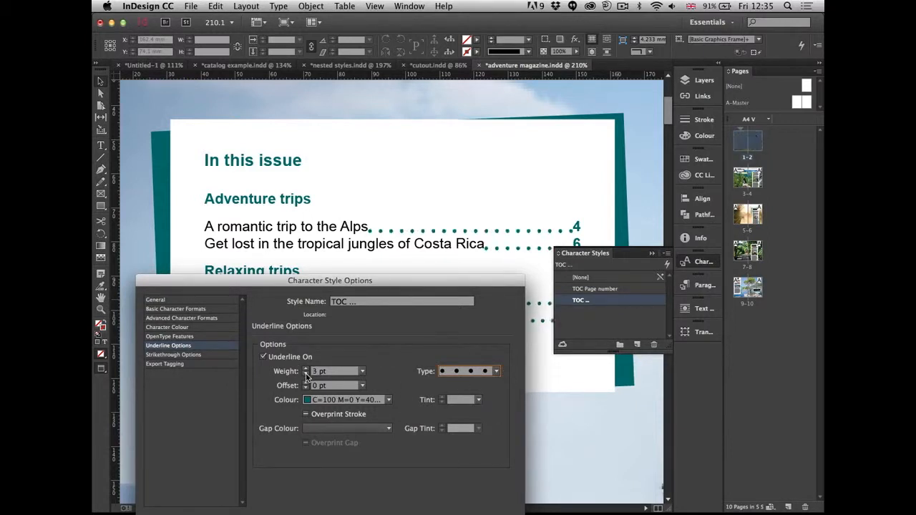
left_click(305, 374)
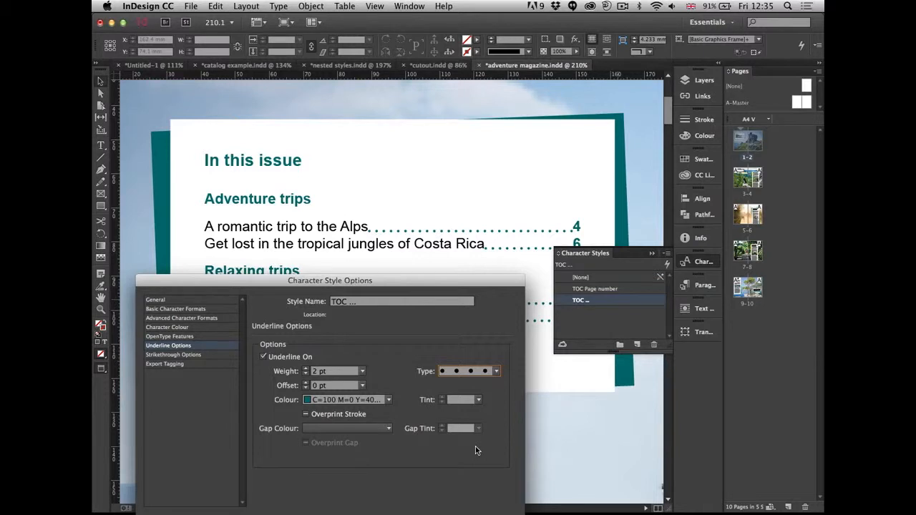
key("Escape")
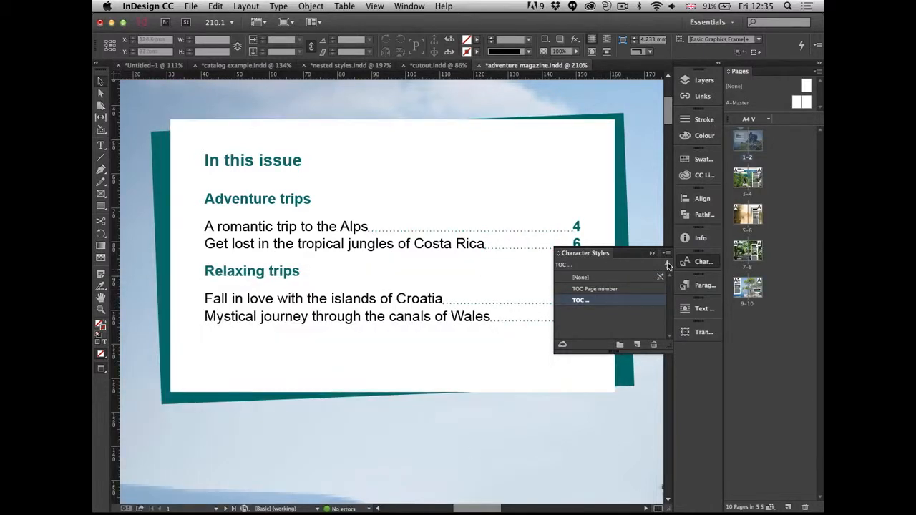
Step: Put away the character styles and close the adventure magazine document without saving its changes
left_click(689, 262)
key("super+w")
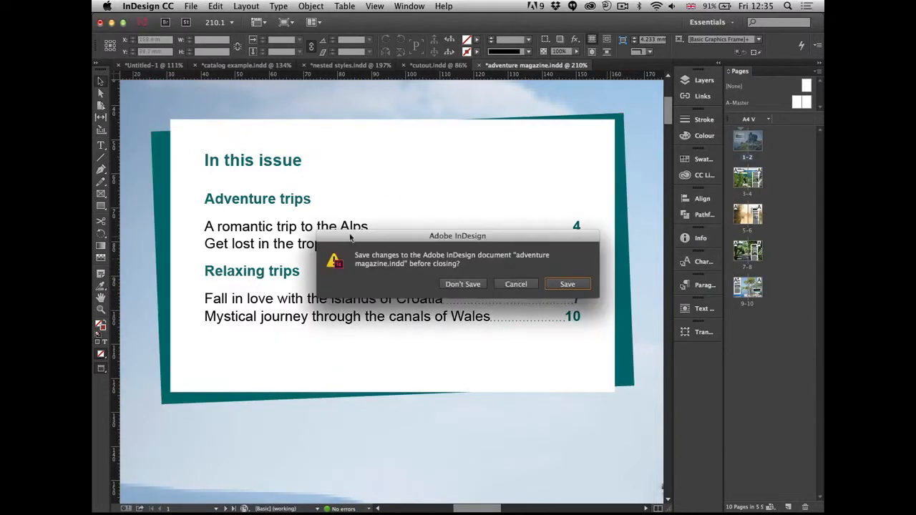
left_click(463, 284)
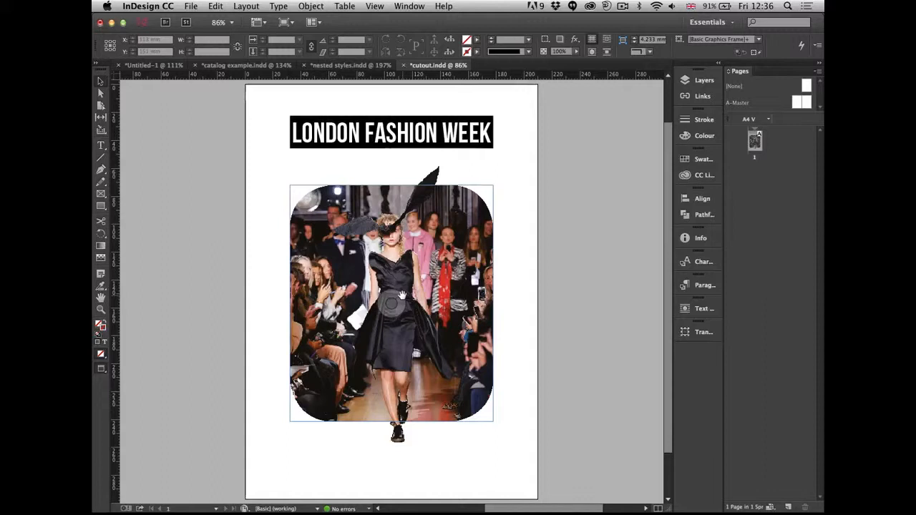
Step: Add a new blank page after the ADVENTURE page in the Untitled-1 document
left_click(556, 235)
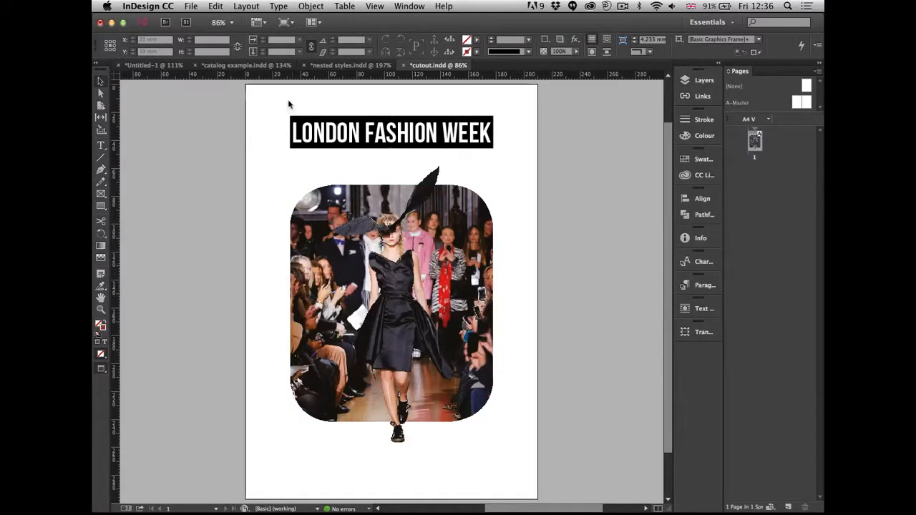
left_click(154, 65)
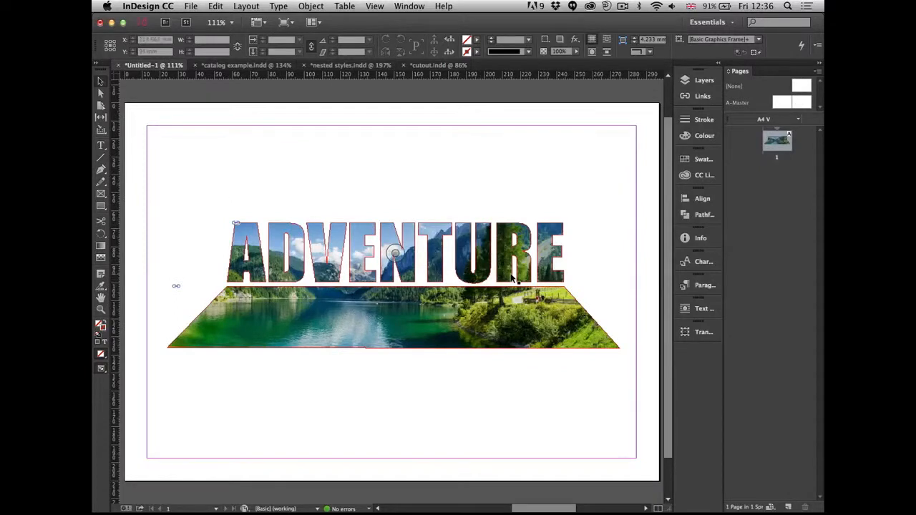
left_click(790, 507)
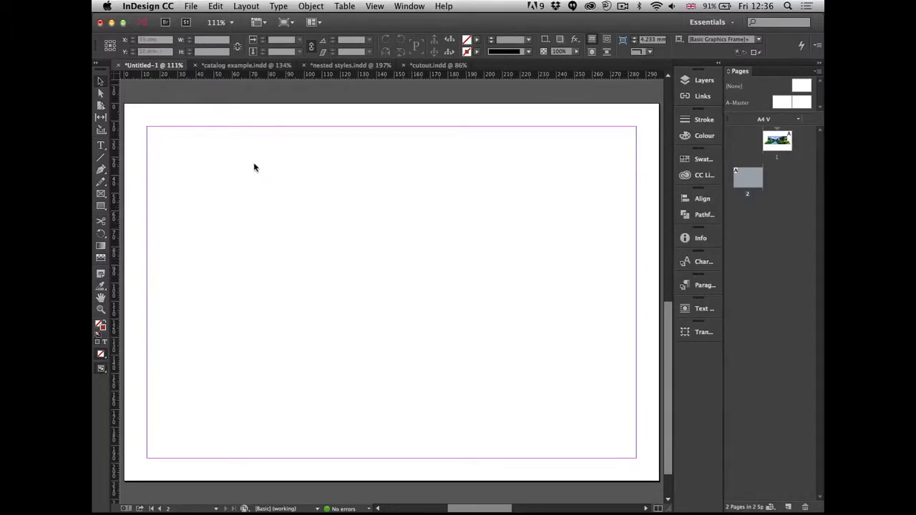
Step: Switch to Adobe Bridge and open the "3 Image Grid" folder inside the Visual folder of InDesign Pro session
key("super+Tab")
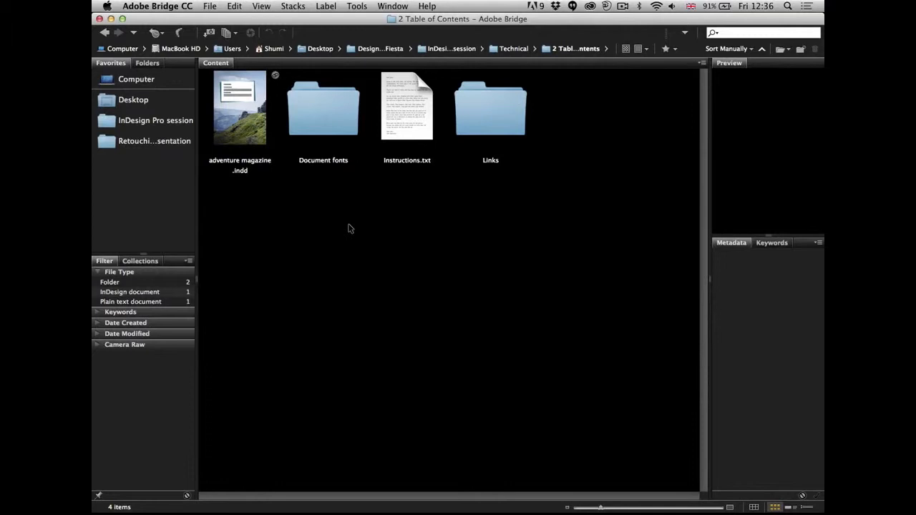
key("super+Up")
key("super+Up")
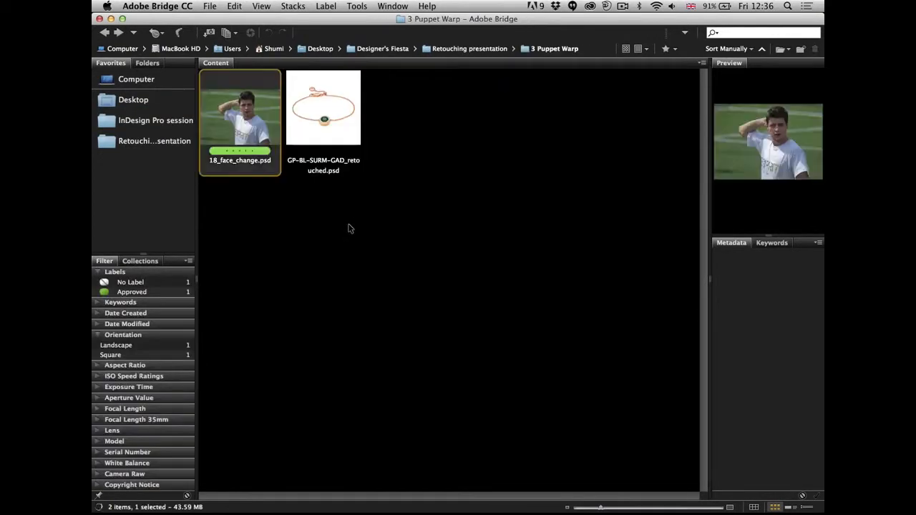
left_click(170, 122)
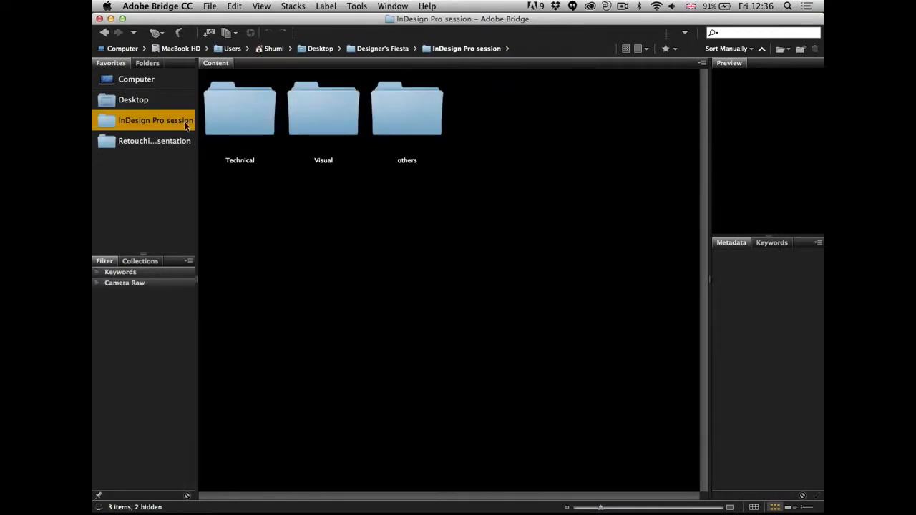
double_click(328, 122)
double_click(411, 115)
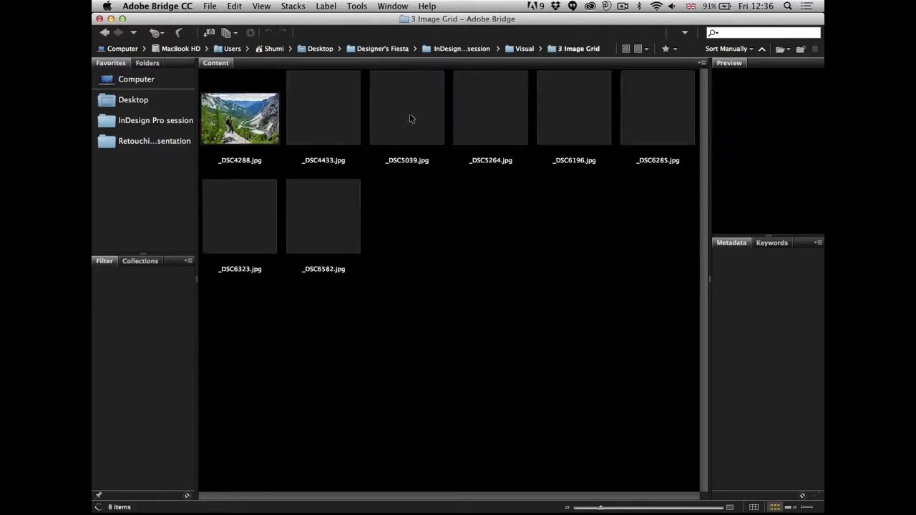
Step: Load all the folder's images for placing on page 2 of Untitled-1 in InDesign, and cycle to the rock ruin photo
key("super+a")
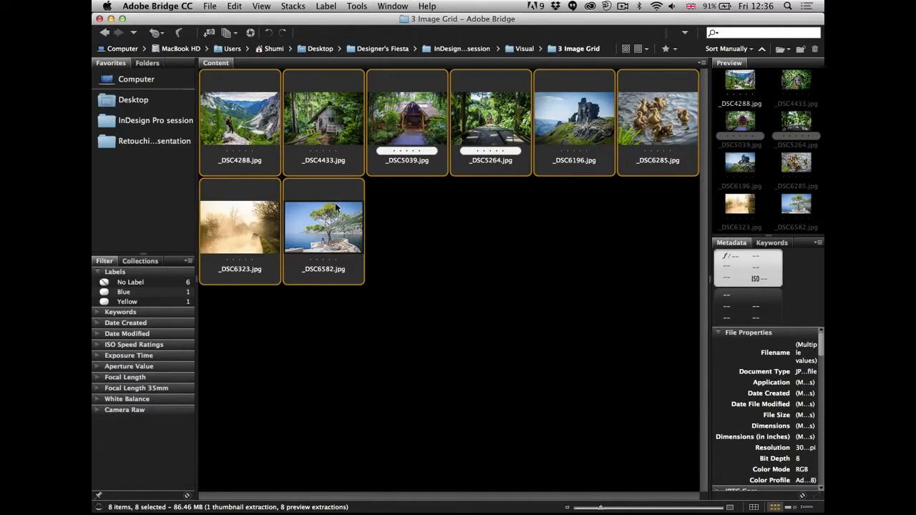
left_click_drag(326, 225, 320, 245)
key("super+Tab")
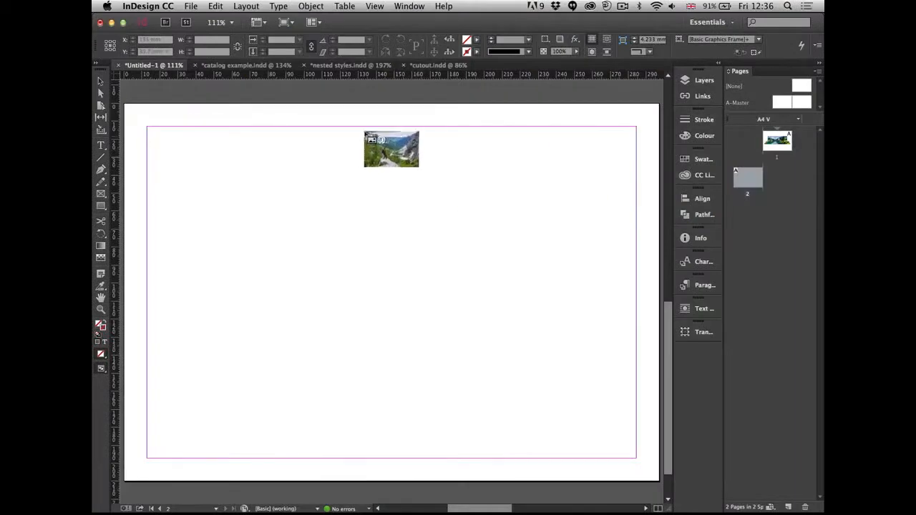
key("Right")
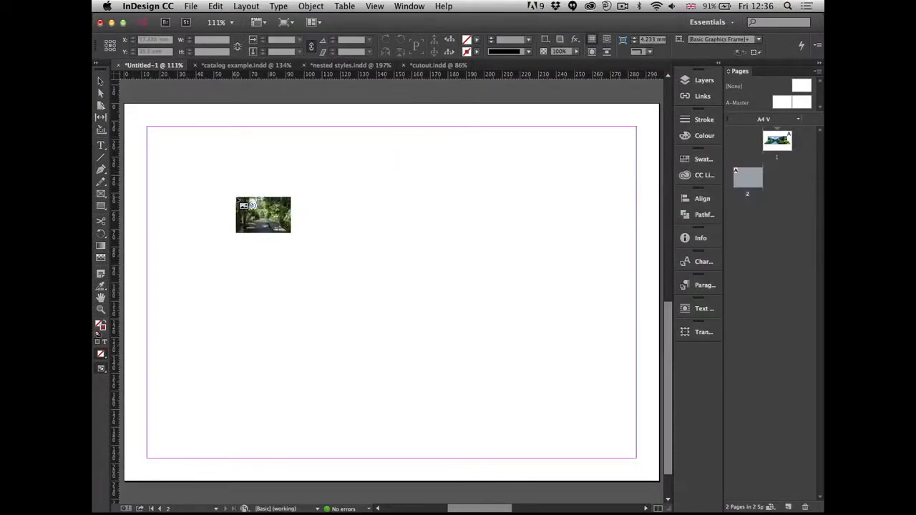
key("Right")
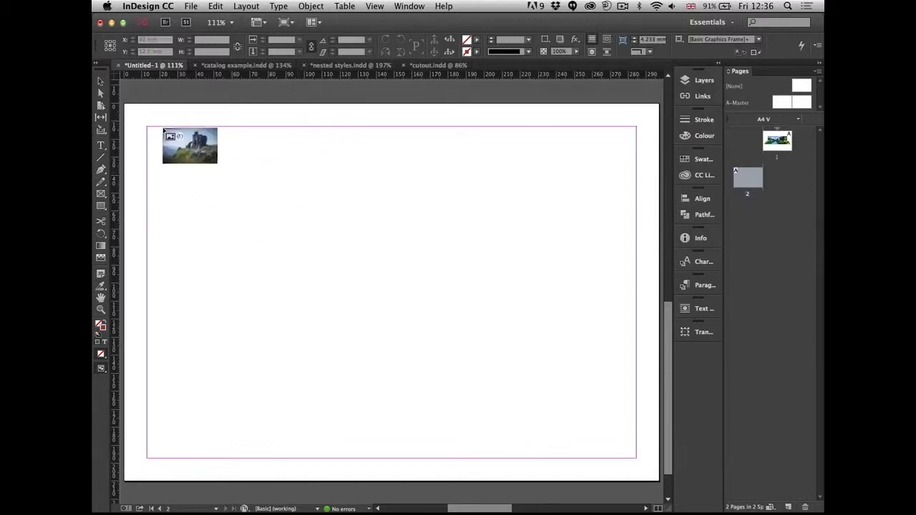
Step: Draw a placement grid of four columns and two rows for the loaded images inside the page margins
left_click_drag(174, 137, 631, 399)
key("Right")
key("Up")
key("Right")
key("Up")
key("Left")
key("Up")
key("Left")
key("Right")
key("Right")
key("Right")
key("Up")
key("Down")
key("Down")
key("Down")
Step: Reposition the grid, remove the gap between its rows, and place the images at about 263 × 142 mm overall
key("space")
key("super+Up")
key("super+Up")
key("super+Up")
key("super+Down")
key("super+Down")
key("super+Down")
key("super+Down")
key("super+Down")
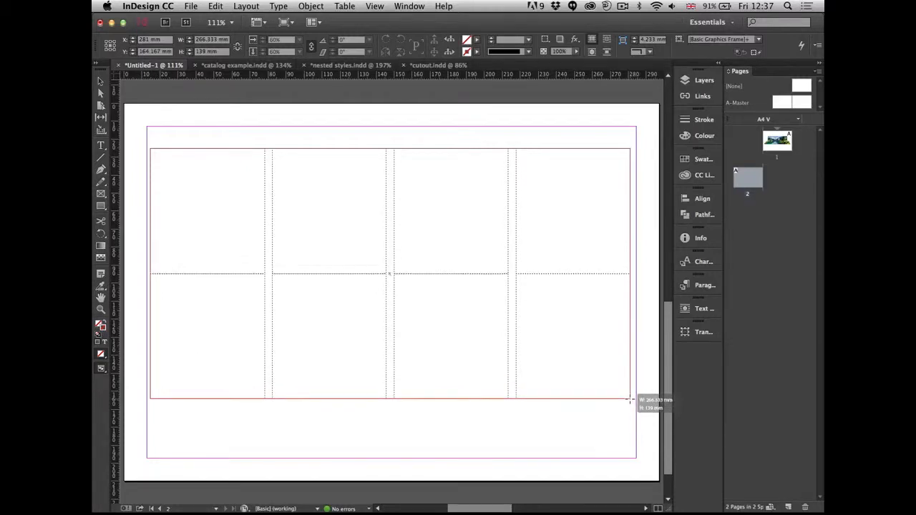
left_click_drag(631, 401, 624, 405)
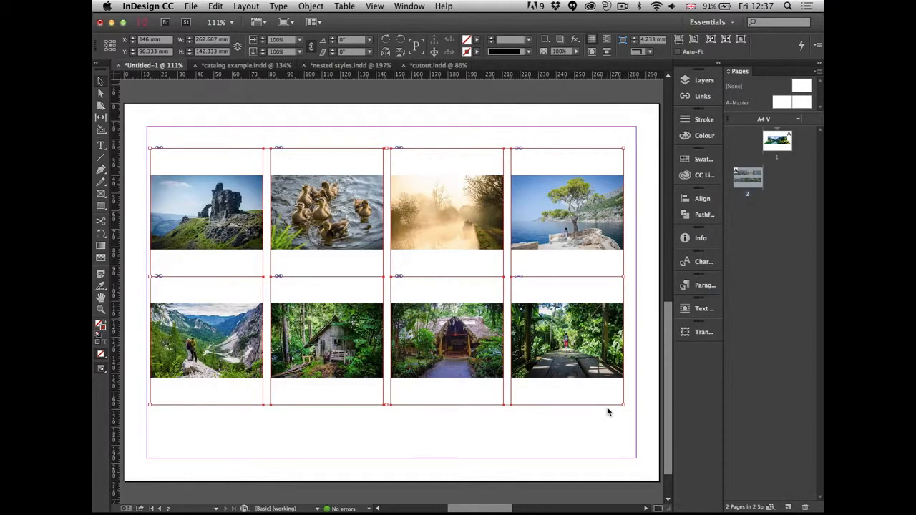
Step: Make all eight images fill their frames proportionally and turn on Auto-Fit for them
left_click(637, 312)
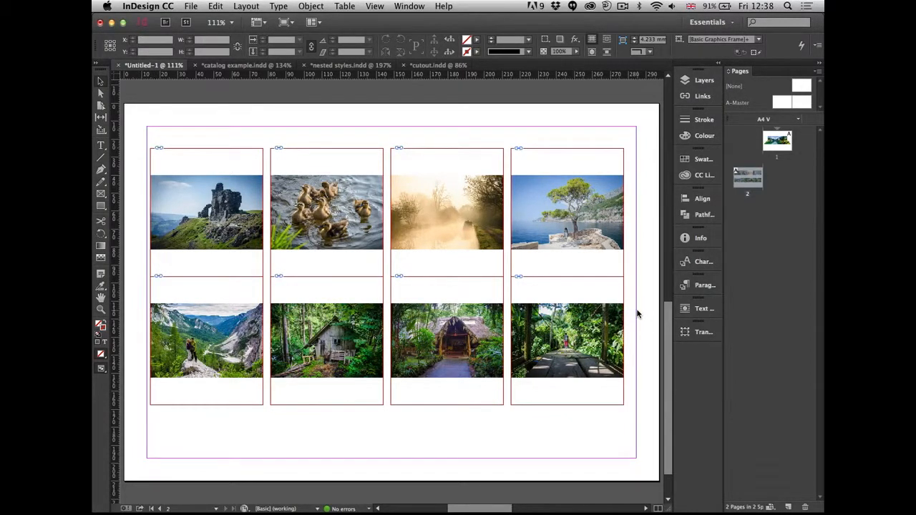
left_click_drag(206, 115, 582, 414)
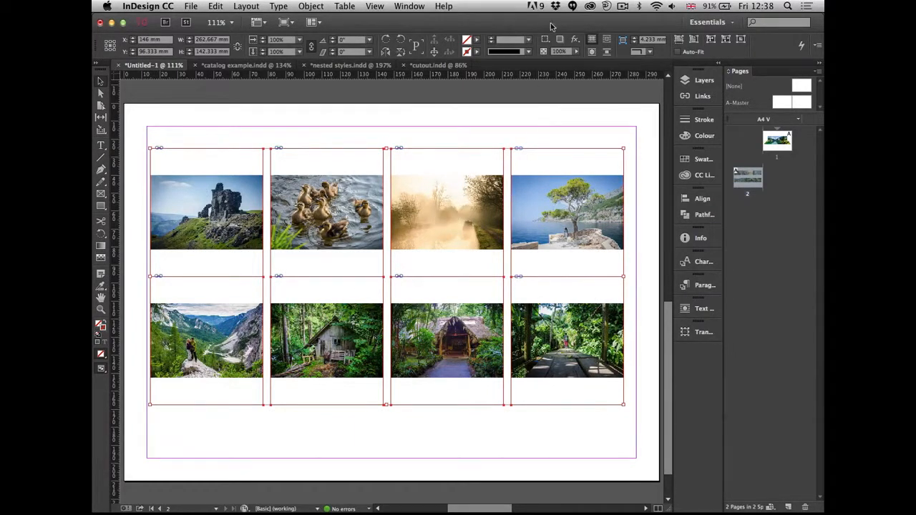
left_click(680, 40)
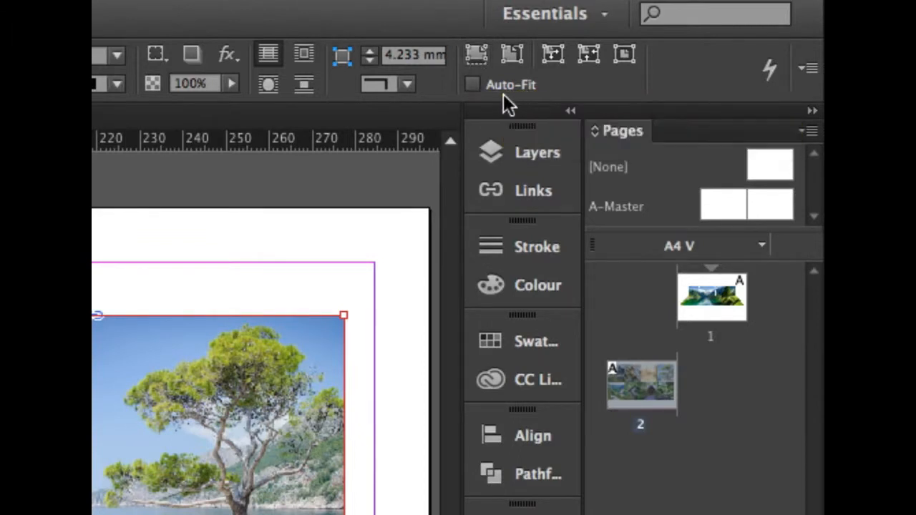
left_click(469, 84)
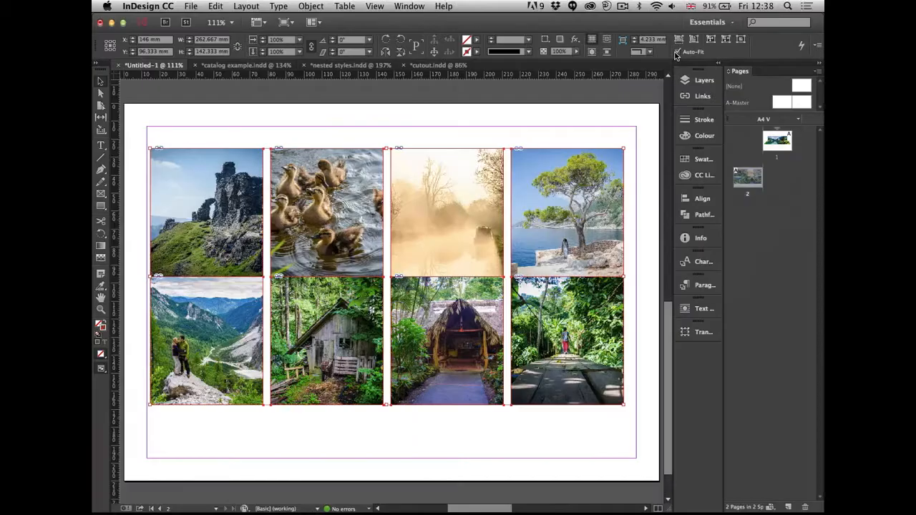
left_click(639, 238)
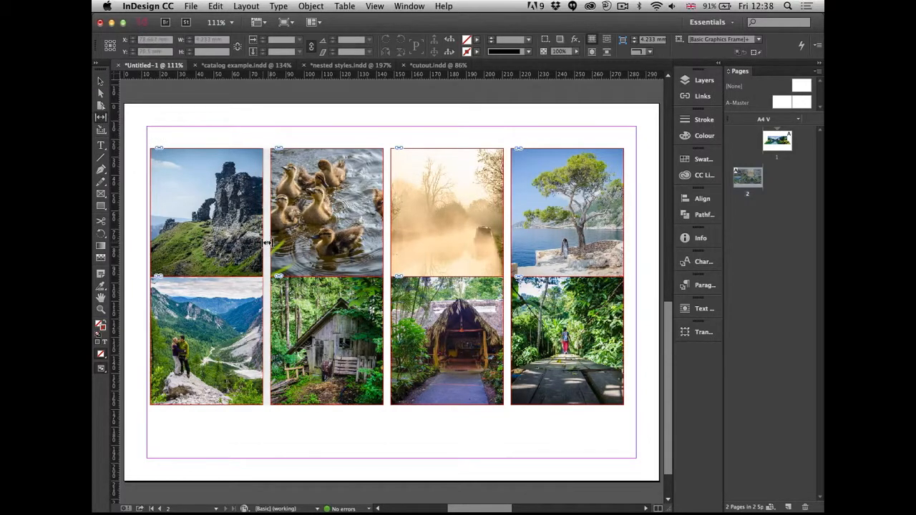
Step: With the Gap tool, narrow the first image column, widen the third, and lower the grid's top edge slightly
left_click_drag(266, 242, 247, 246)
left_click_drag(379, 222, 364, 237)
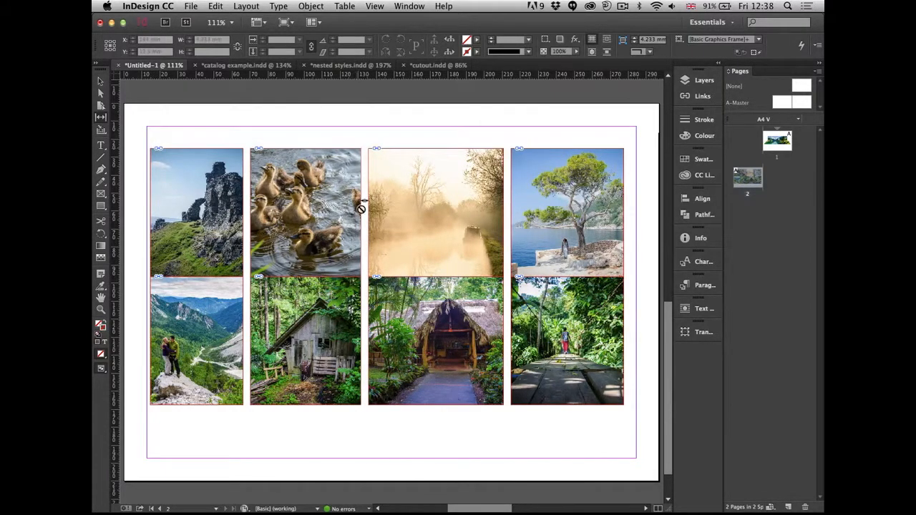
mouse_move(396, 136)
left_mouse_down()
mouse_move(401, 166)
mouse_move(406, 108)
mouse_move(411, 182)
mouse_move(415, 139)
mouse_move(402, 163)
left_mouse_up()
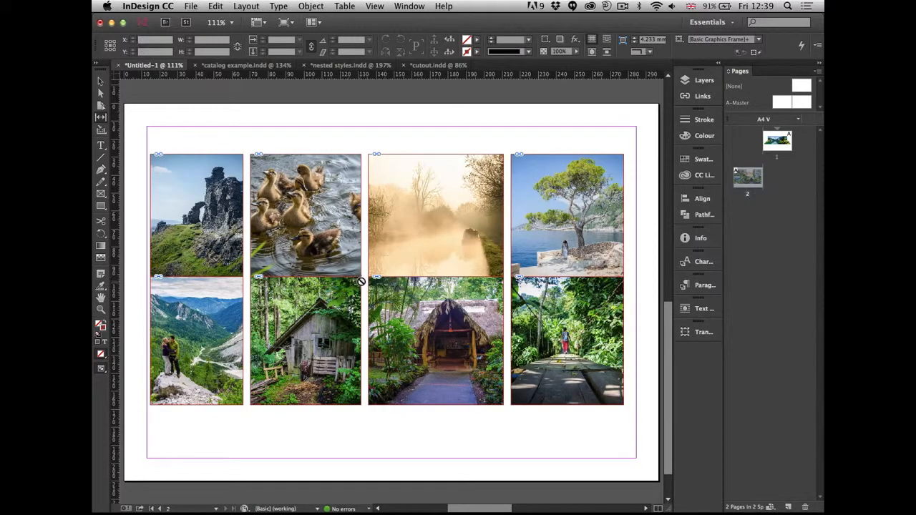
Step: Close the gaps between the four image columns with the Gap tool, widening the first column slightly
mouse_move(365, 281)
left_mouse_down()
mouse_move(411, 288)
mouse_move(327, 296)
mouse_move(373, 297)
mouse_move(364, 298)
left_mouse_up()
left_click_drag(365, 269, 402, 288)
left_click_drag(509, 259, 536, 259)
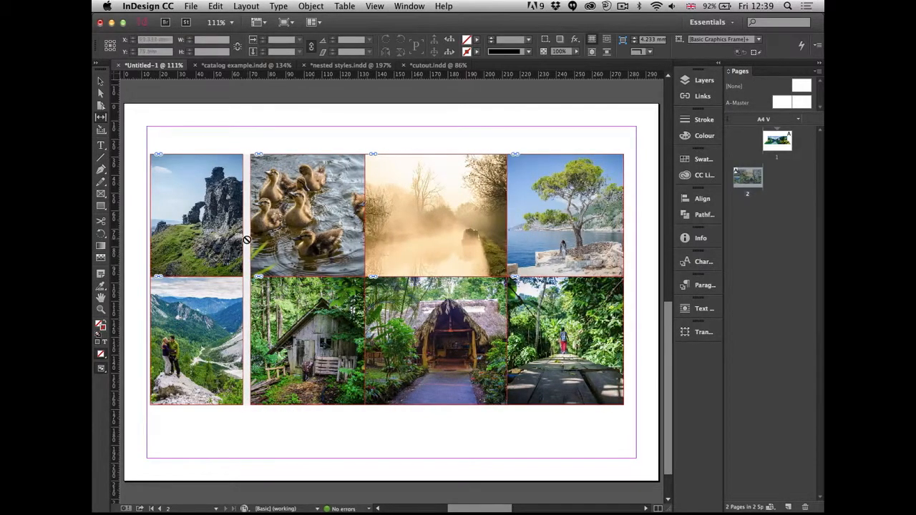
mouse_move(250, 243)
left_mouse_down()
mouse_move(242, 250)
mouse_move(289, 244)
mouse_move(259, 245)
left_mouse_up()
Step: Widen the cabin photo and the duckling photo independently within their own rows, narrowing the neighbouring photo to the right of each
left_click_drag(365, 334, 427, 333)
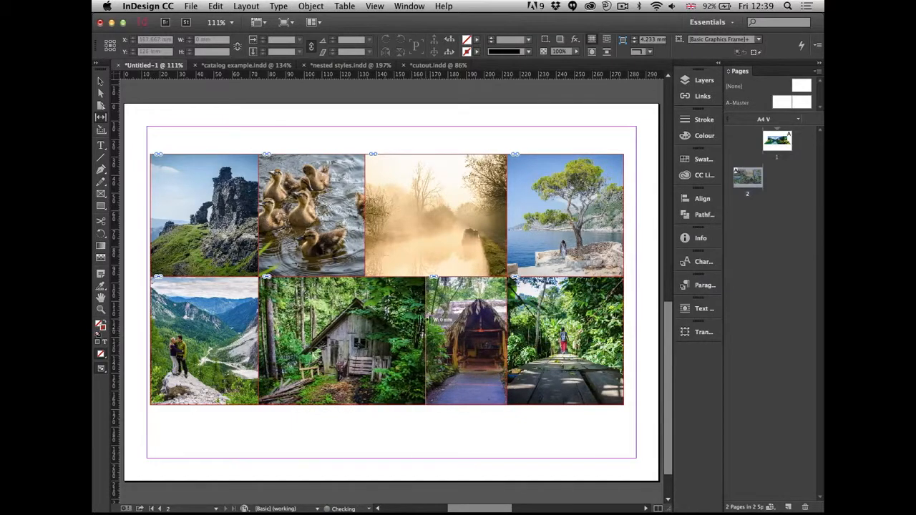
left_click_drag(365, 202, 461, 218)
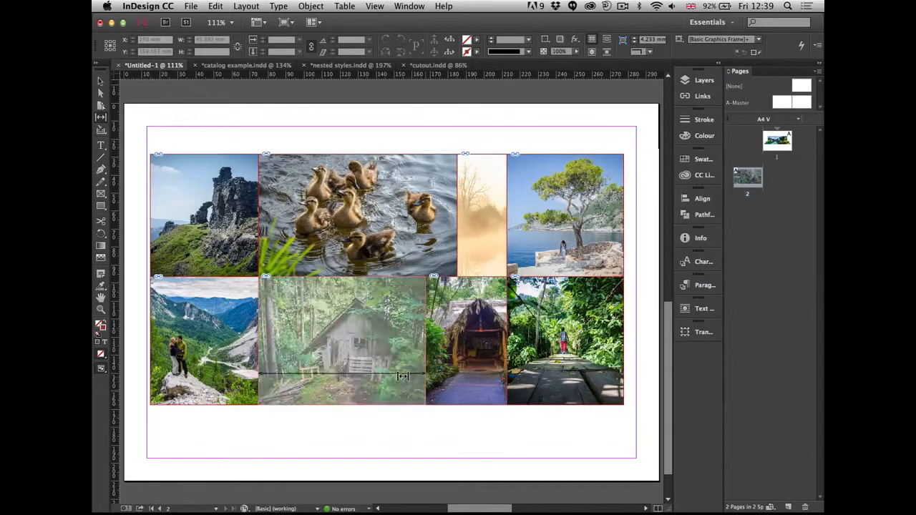
Step: With the Gap tool, raise the hikers photo's bottom edge and independently lower the top edges of the pine tree and misty tree photos
left_click_drag(217, 406, 221, 377)
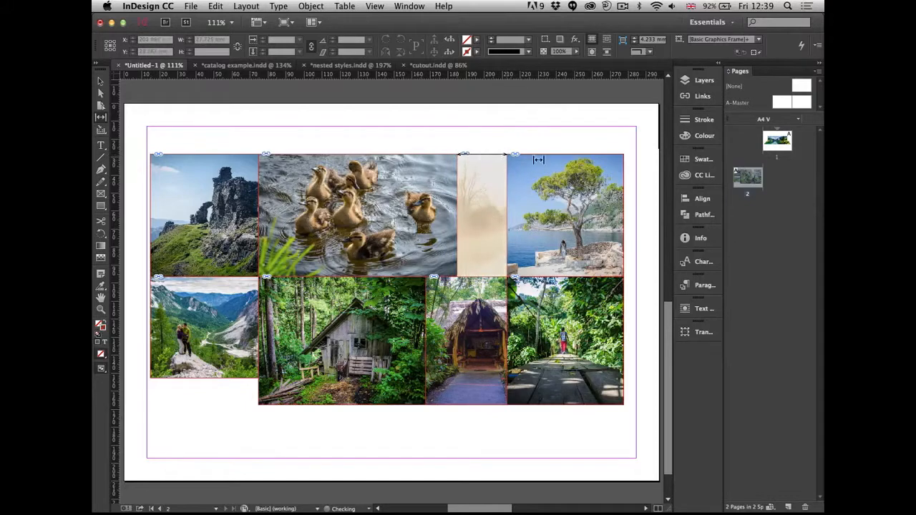
left_click_drag(543, 155, 549, 191)
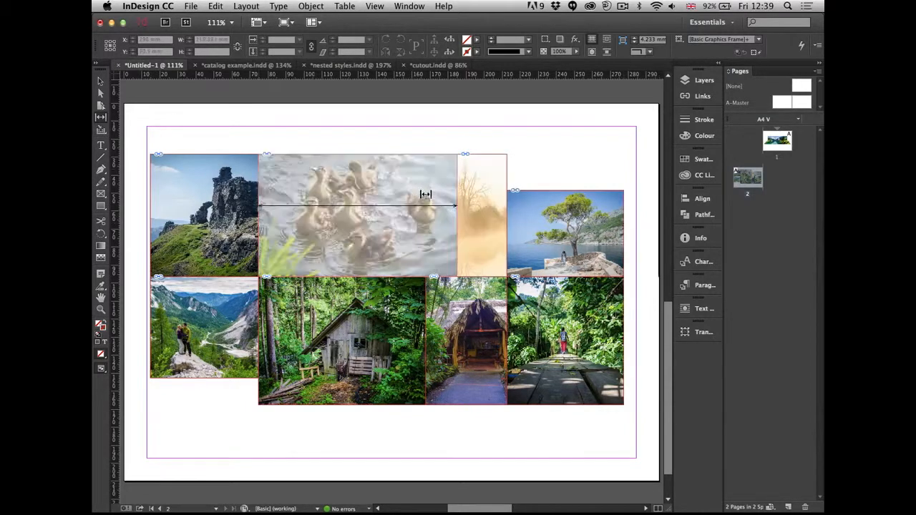
left_click_drag(486, 152, 483, 240)
key("v")
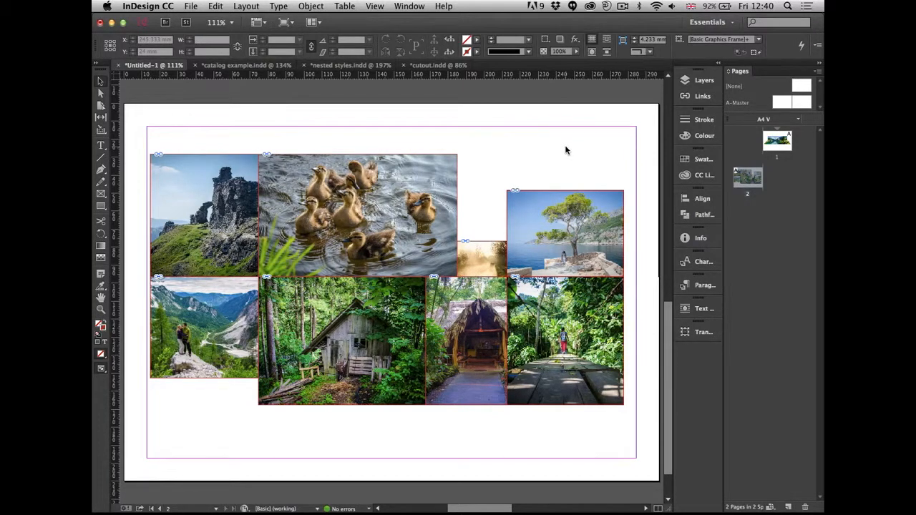
Step: Switch to Adobe Bridge and open orphans and widows.indd from the Technical folder's 3 Orphans and widows subfolder
key("super+Tab")
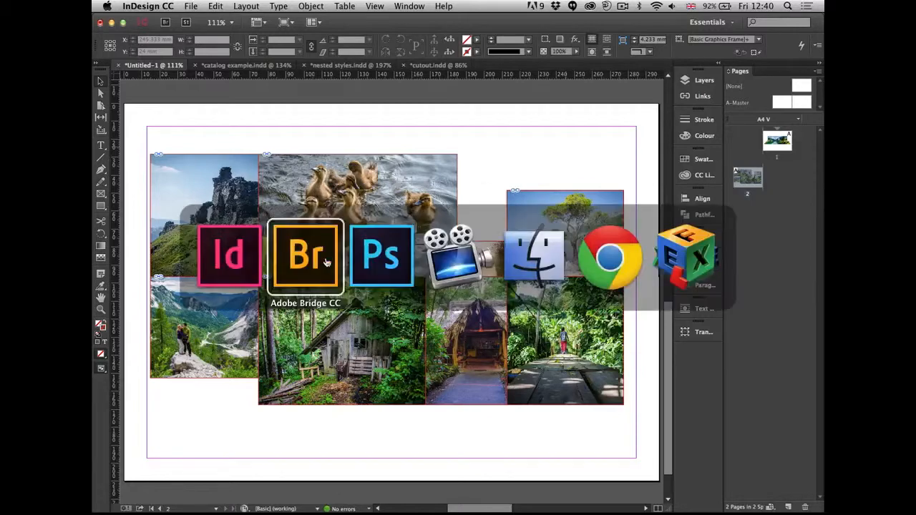
left_click(310, 256)
key("super+Up")
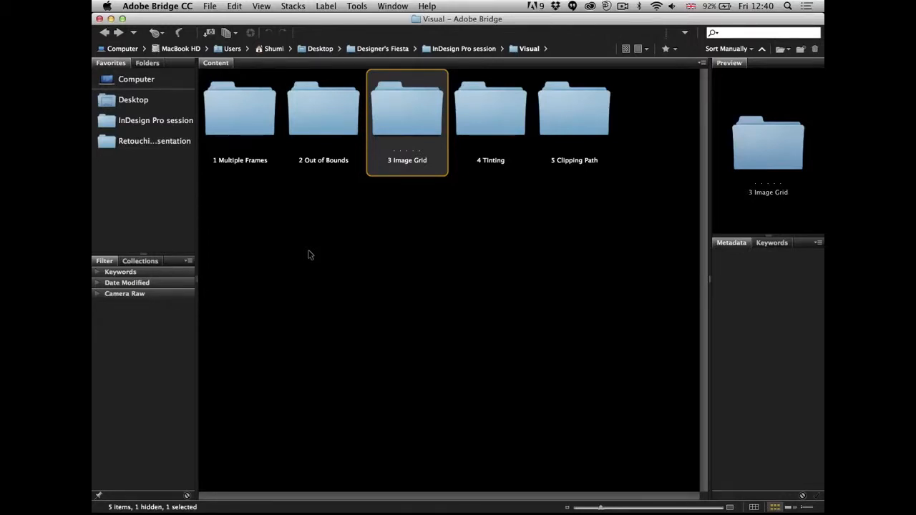
key("super+Up")
key("Left")
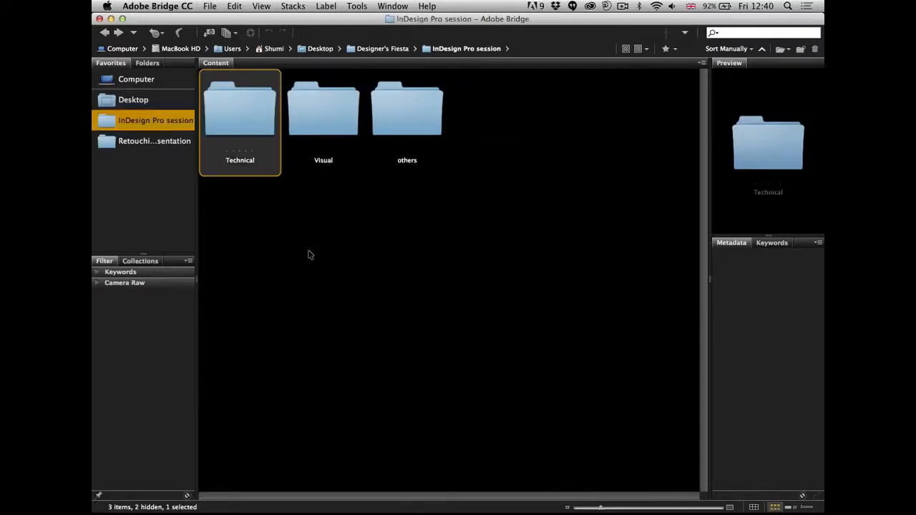
key("super+Down")
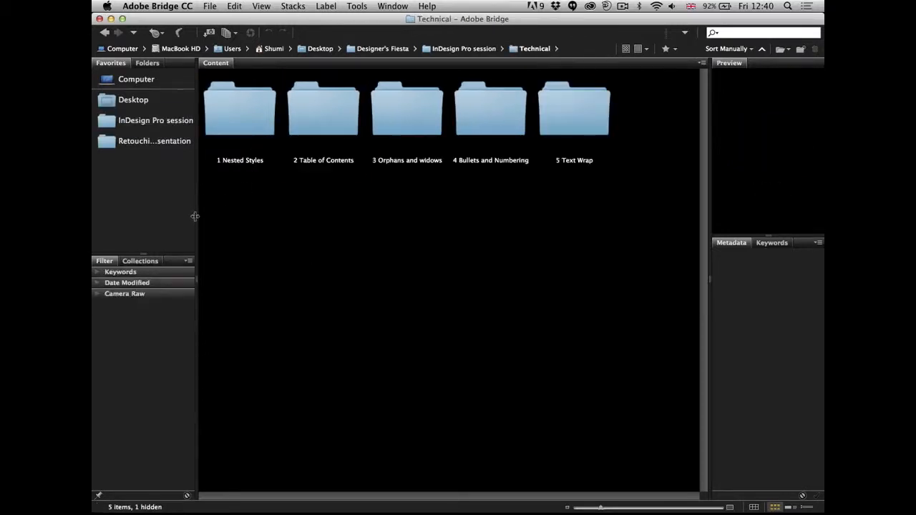
left_click_drag(194, 216, 244, 229)
double_click(476, 114)
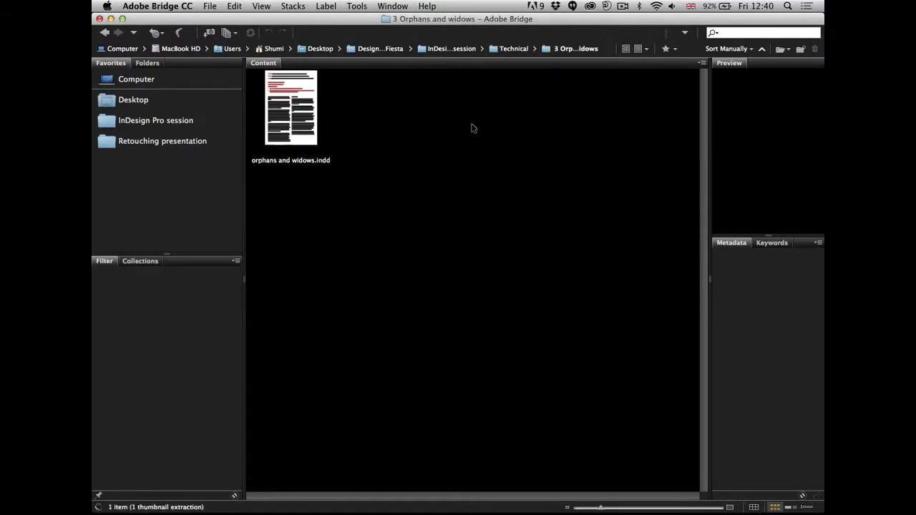
double_click(291, 108)
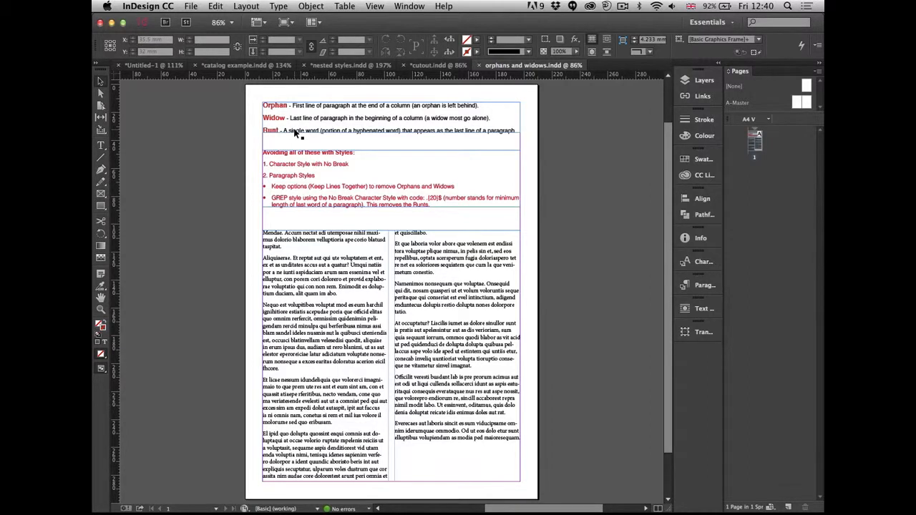
Step: Preview the page without frame edges and examine the orphan, widow and runt definitions, the style-based fixes and the sample text columns
key("w")
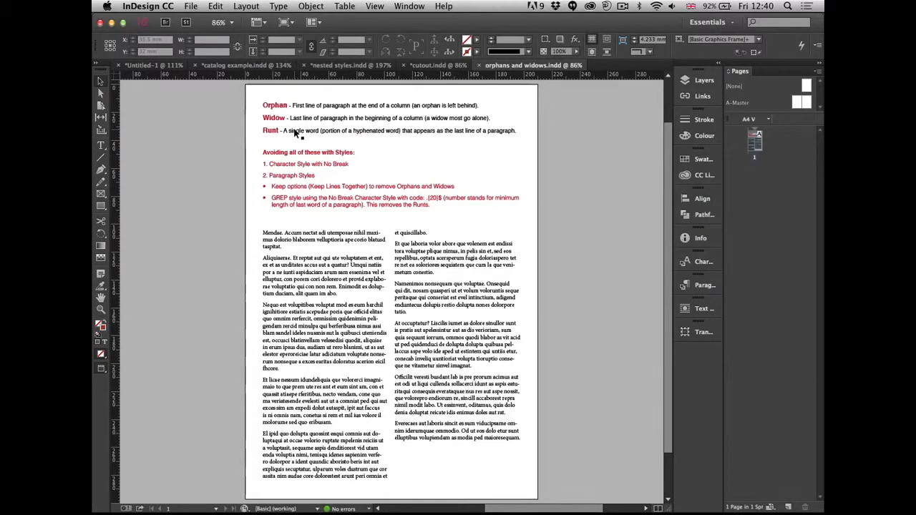
left_click(296, 134)
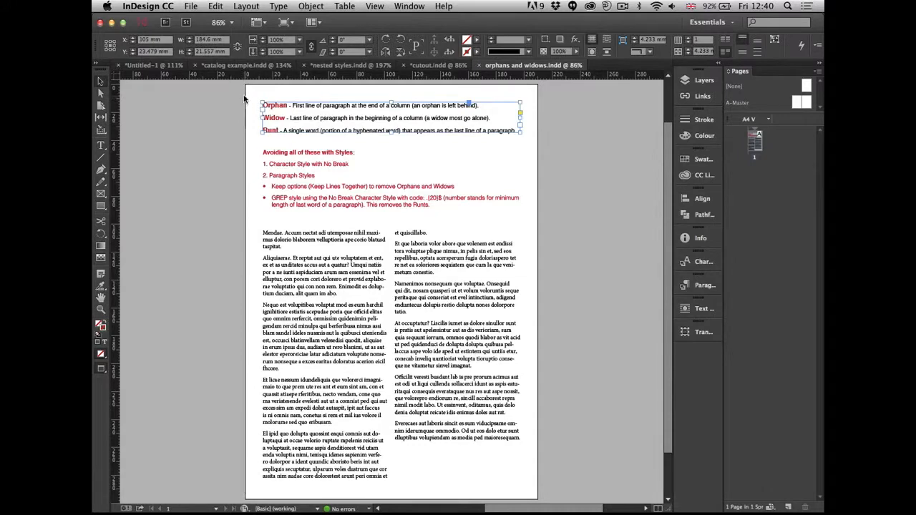
left_click_drag(246, 92, 549, 200)
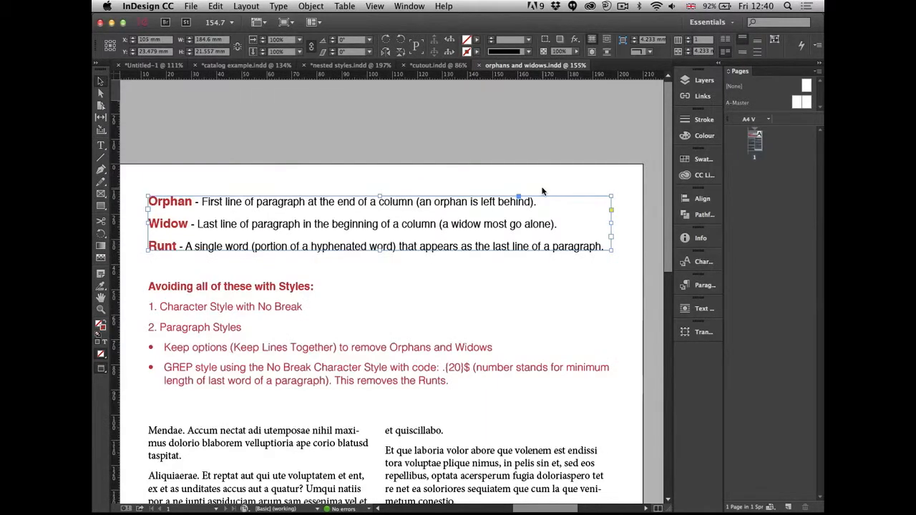
left_click(391, 147)
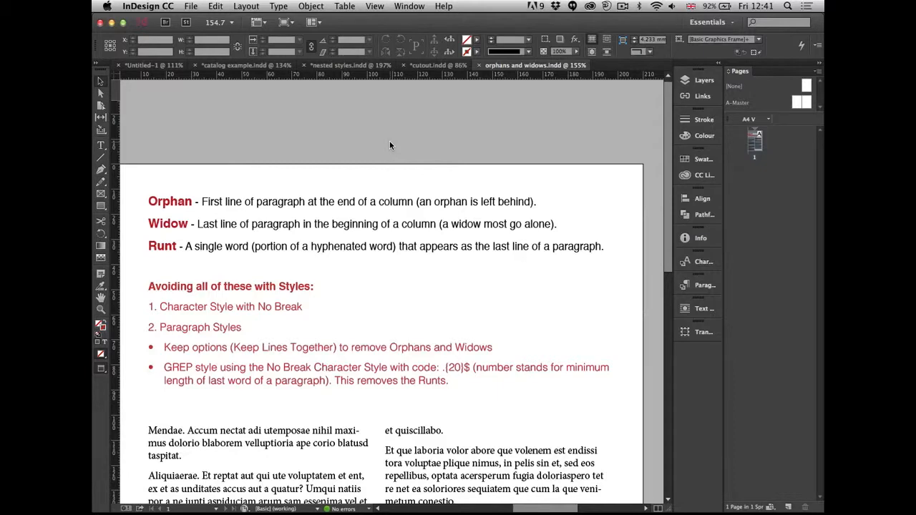
left_click_drag(298, 156, 297, 119)
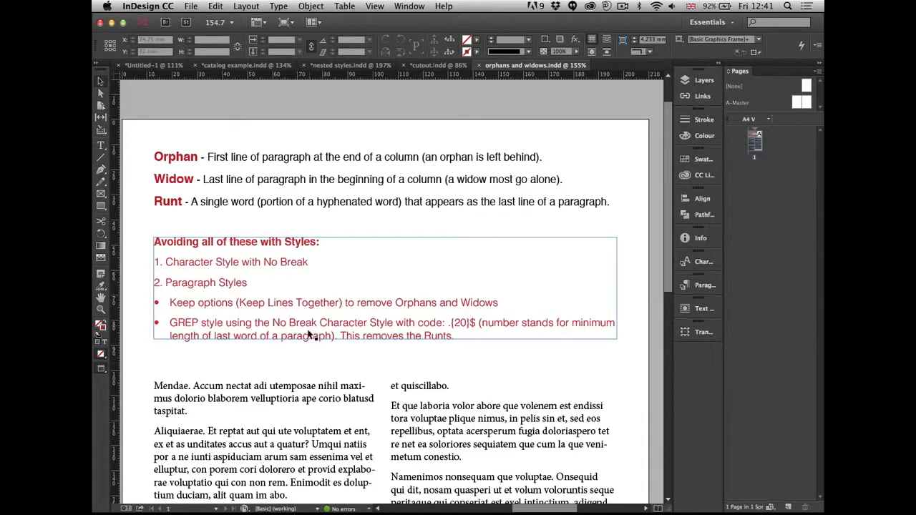
left_click_drag(296, 393, 311, 207)
scroll(309, 208, "down", 3)
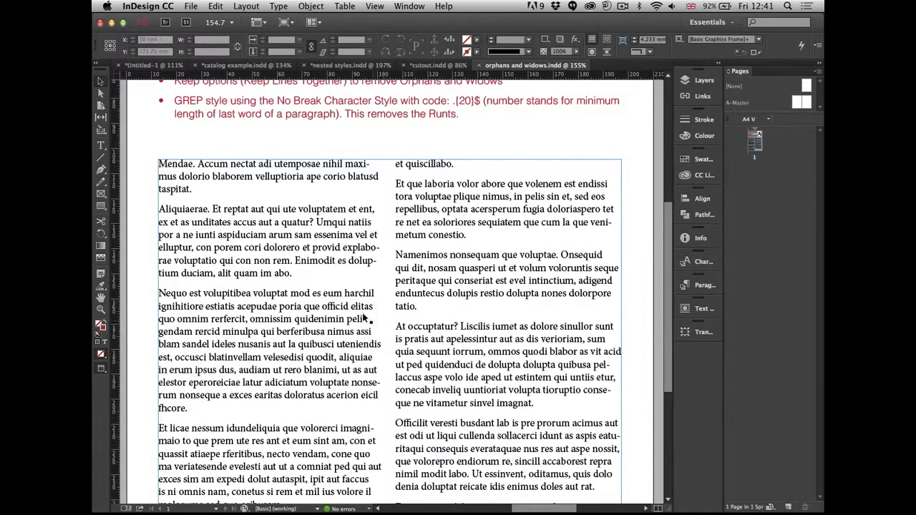
scroll(361, 344, "down", 6)
scroll(358, 348, "left", 2)
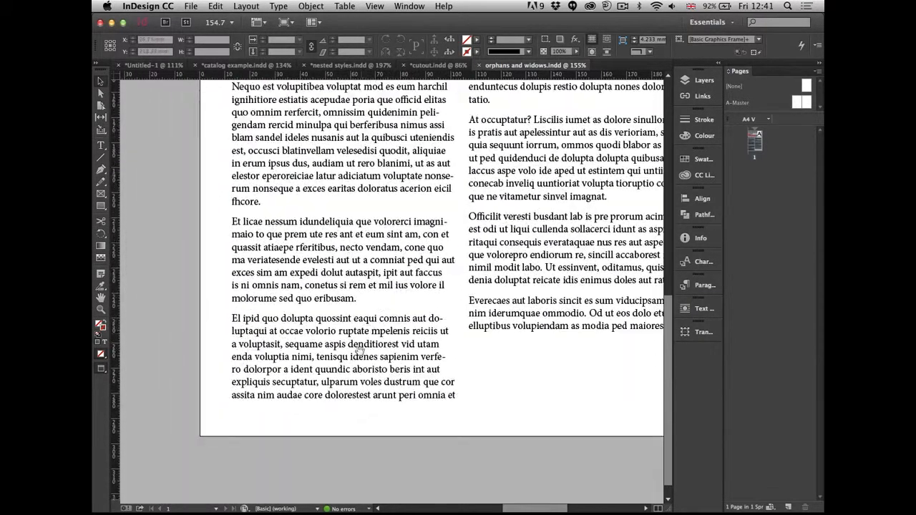
Step: Shorten the two-column body text frame to about 151 mm high, leaving one line of the last paragraph in the first column
left_click(462, 403)
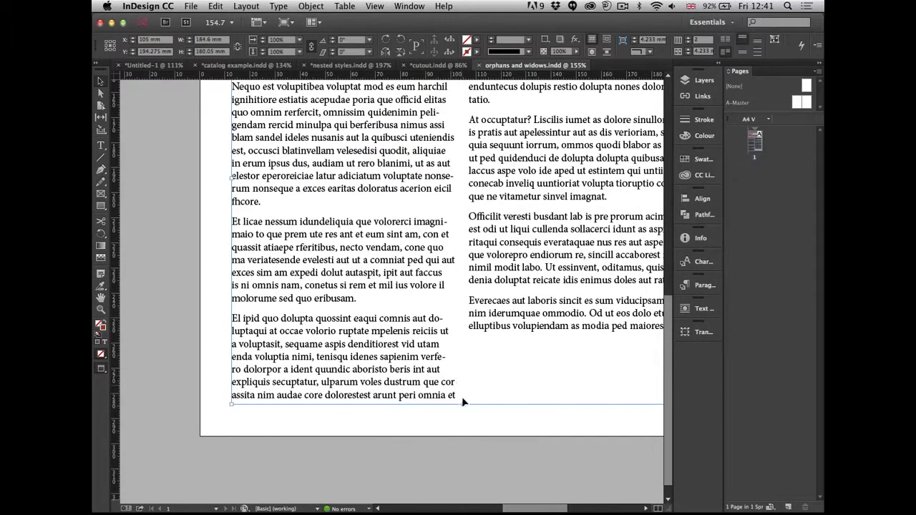
left_click_drag(462, 402, 468, 332)
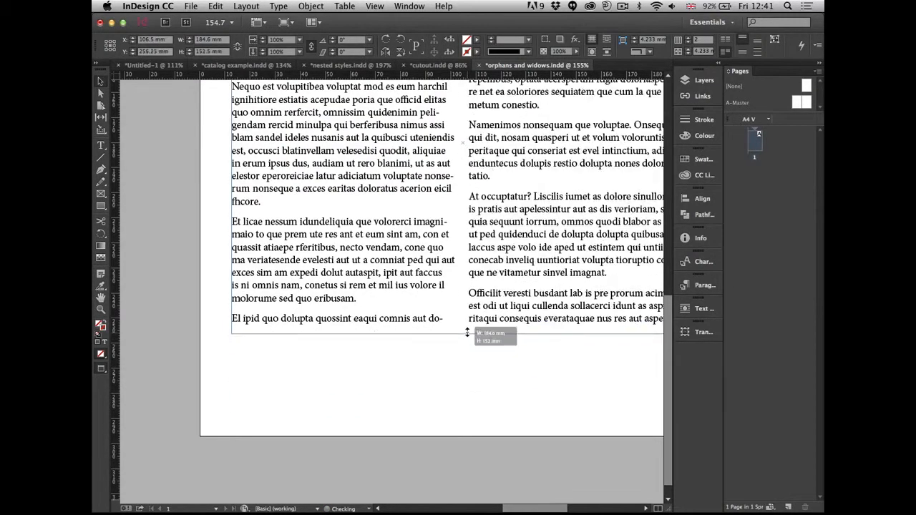
left_click(276, 348)
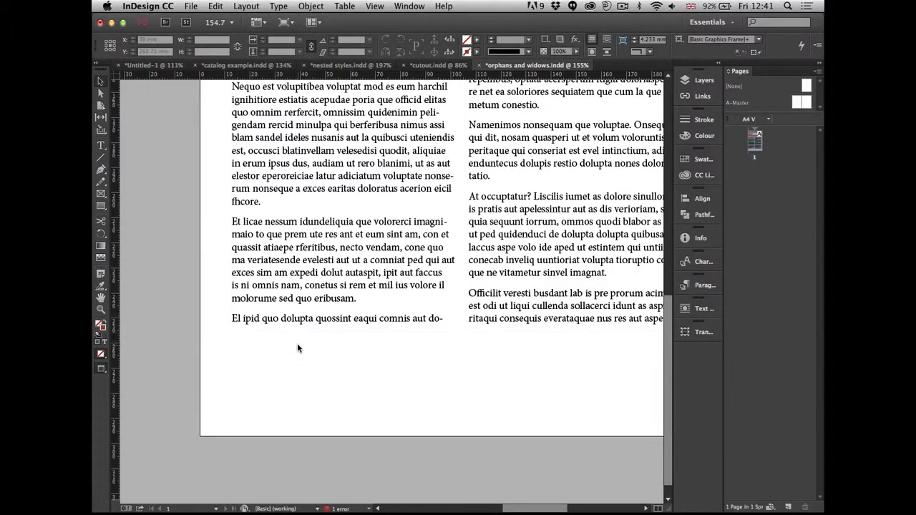
Step: Extend the two-column body text frame back down to about 181 mm high and show the whole page
left_click(466, 328)
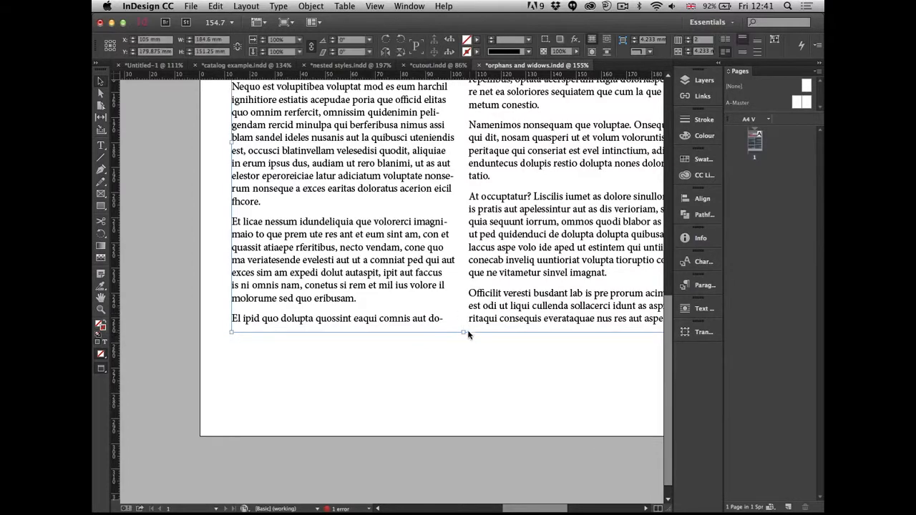
left_click_drag(464, 332, 472, 406)
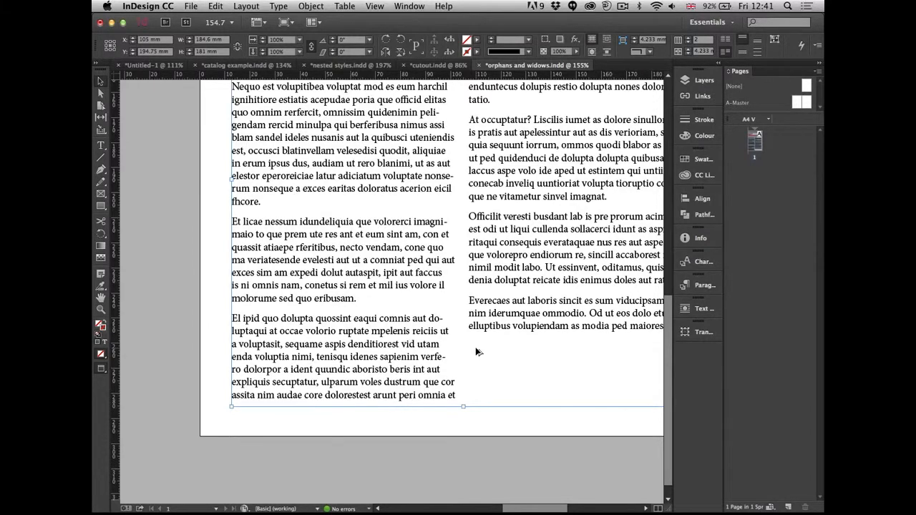
key("super+0")
left_click(601, 290)
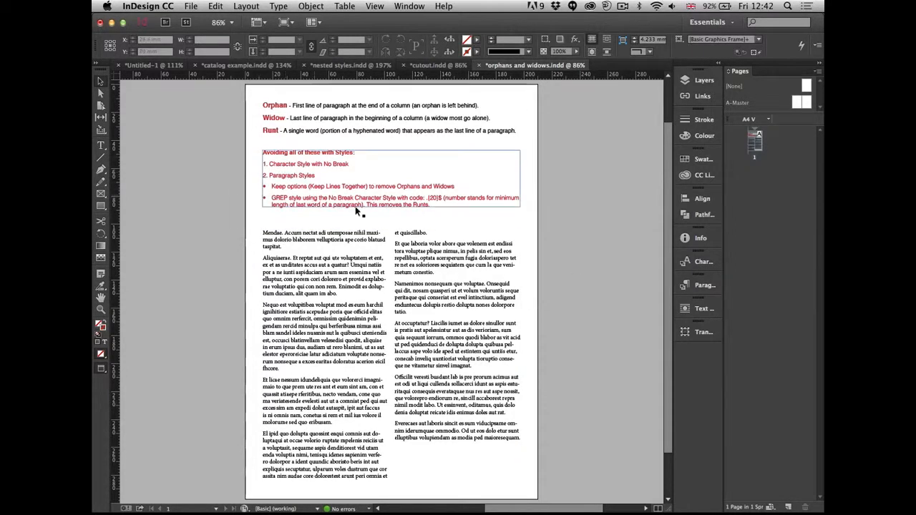
Step: Review the Basic Character Formats of the No orphans character style, checking its No Break option, and leave the style unchanged
left_click(695, 262)
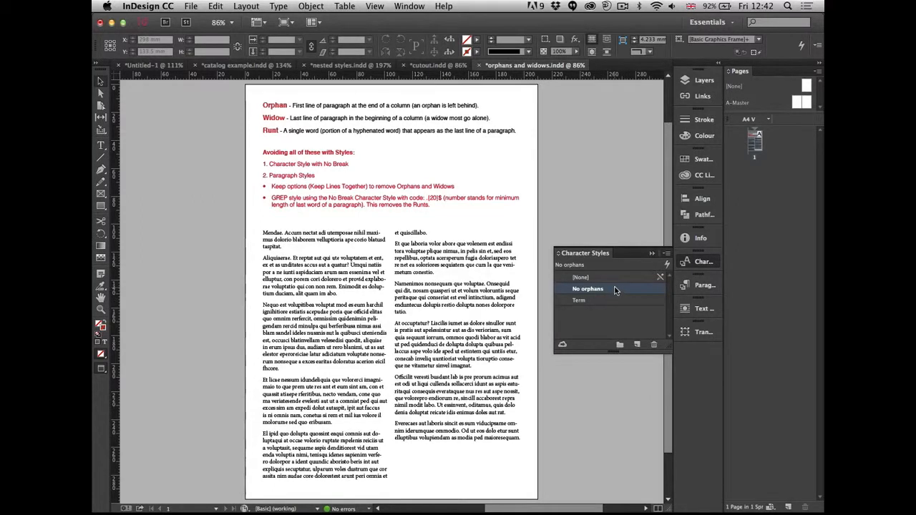
double_click(616, 289)
left_click_drag(402, 281, 434, 115)
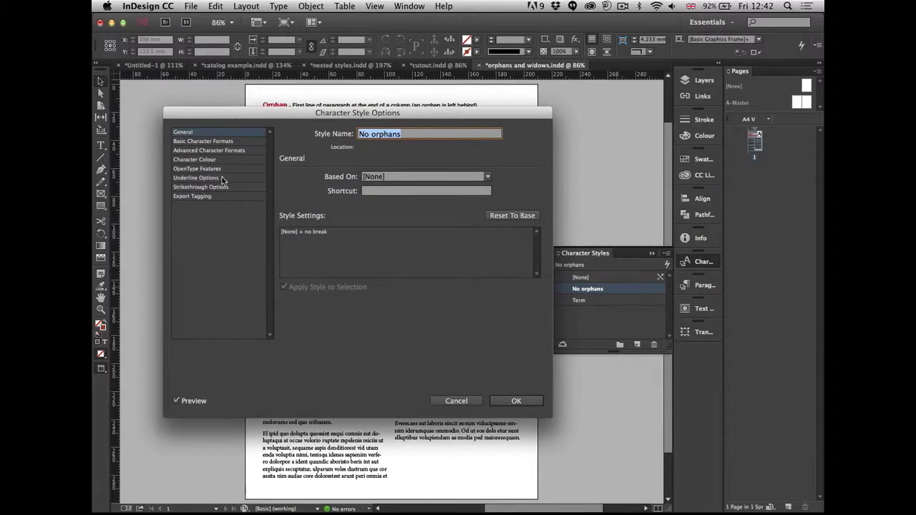
left_click(213, 142)
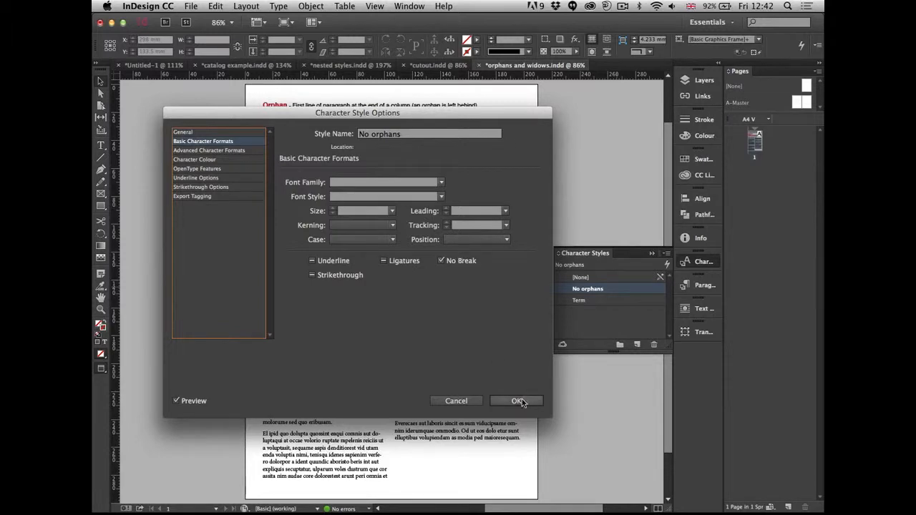
left_click(456, 402)
left_click(445, 411)
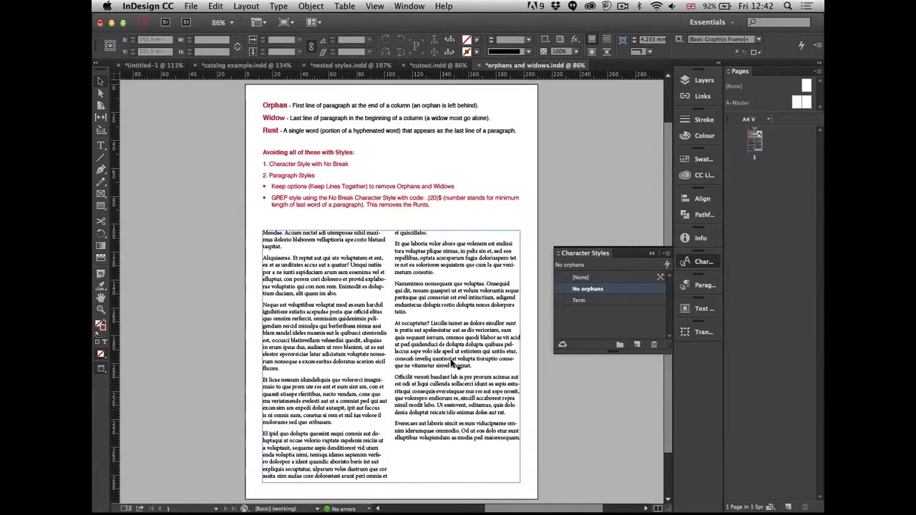
Step: Review the Keep Options and the GREP style's applied style and expression in the No orphans, No widows, No Runts paragraph style
left_click(693, 285)
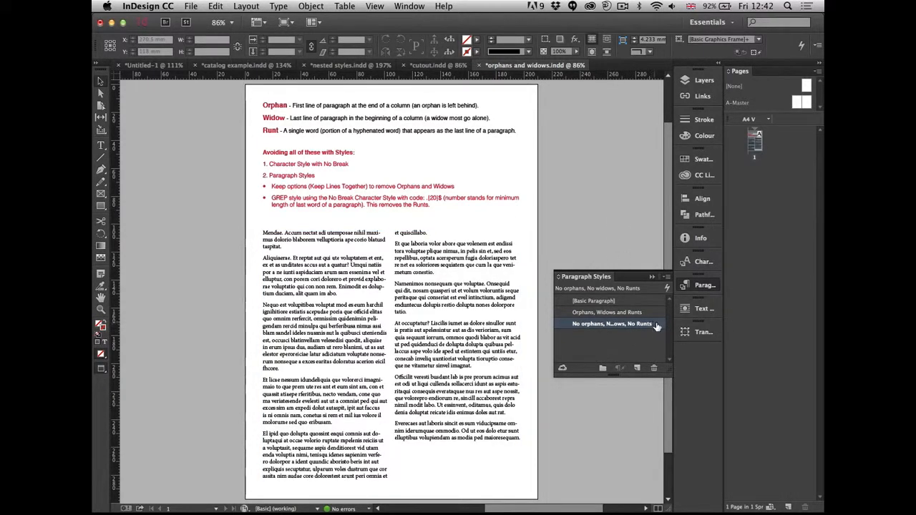
double_click(648, 326)
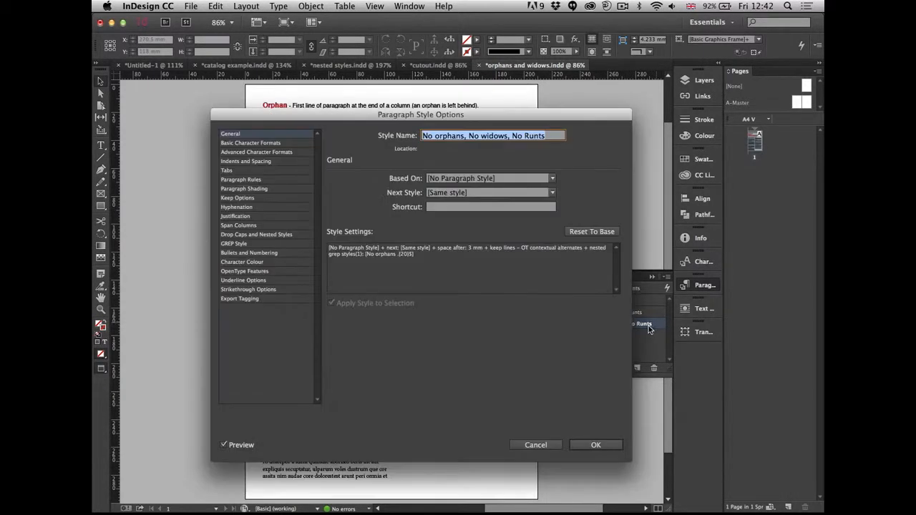
left_click(259, 201)
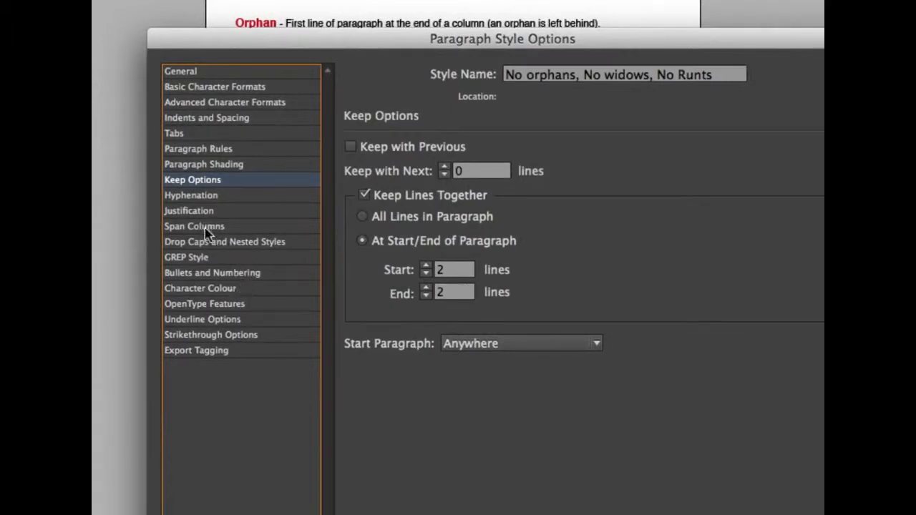
left_click(209, 259)
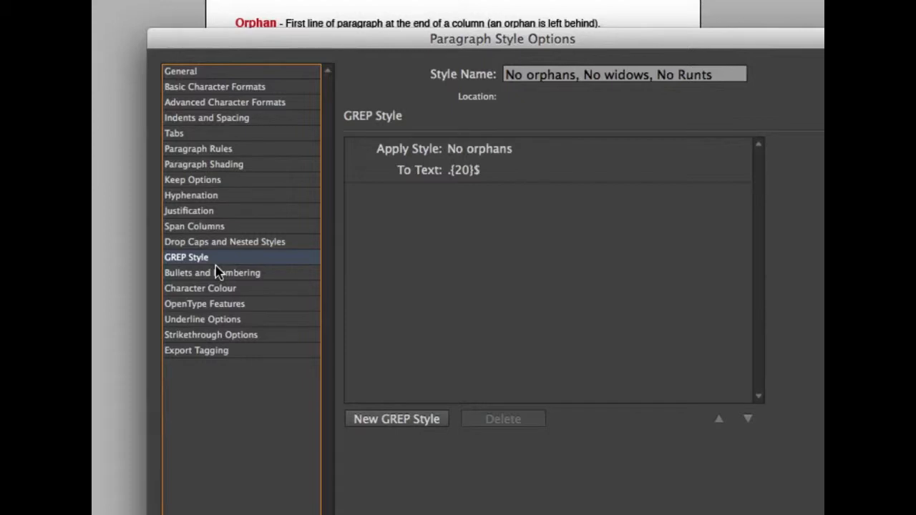
left_click(530, 149)
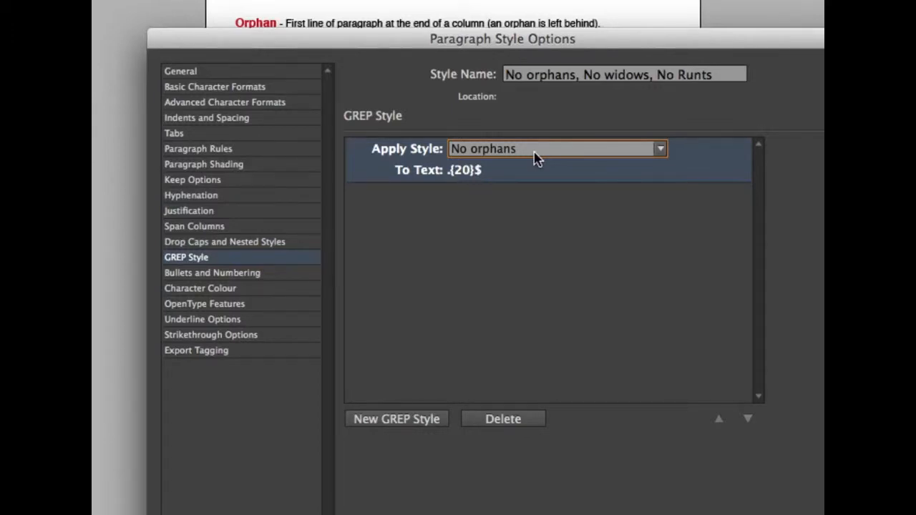
left_click(448, 172)
type(".")
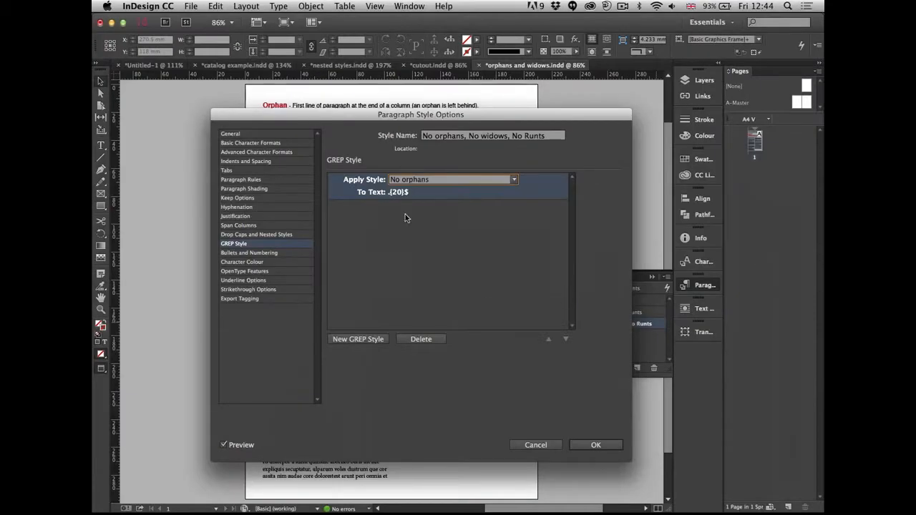
left_click(607, 449)
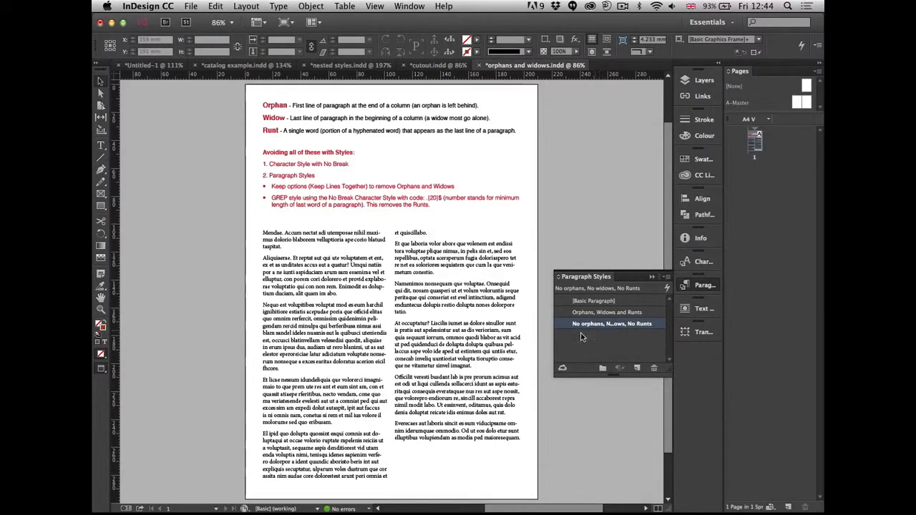
Step: Apply the Orphans, Widows and Runts paragraph style to the body text frame, and replace it with No orphans, No widows, No Runts
left_click(587, 313)
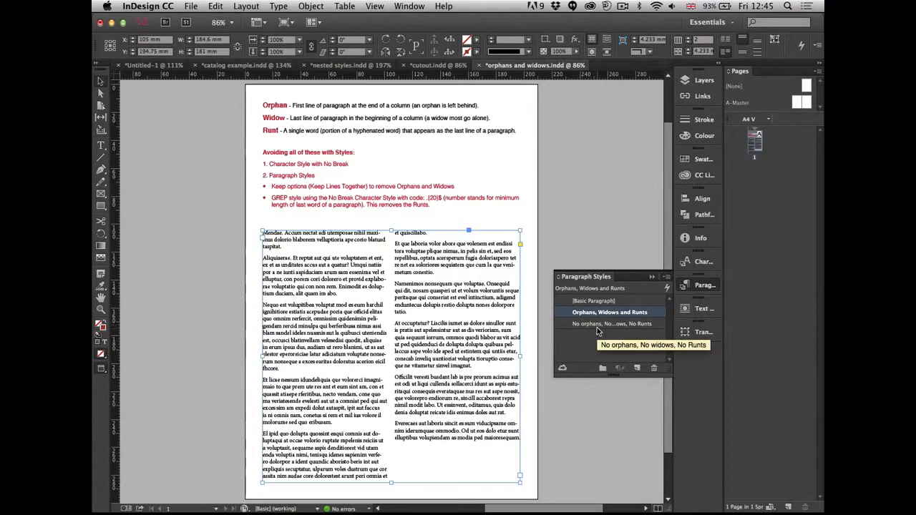
left_click(595, 329)
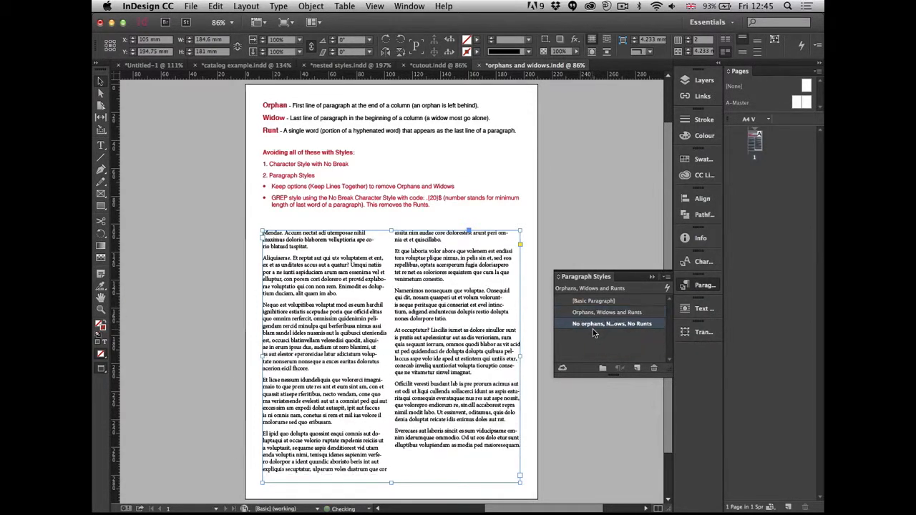
Step: Compare the body text with the Orphans, Widows and Runts style against No orphans, No widows, No Runts, switching between them repeatedly
left_click(601, 313)
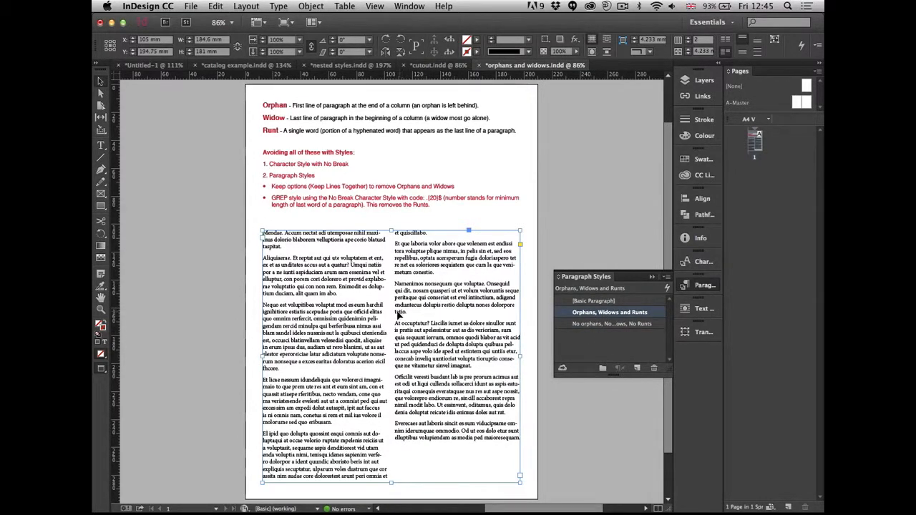
left_click(607, 324)
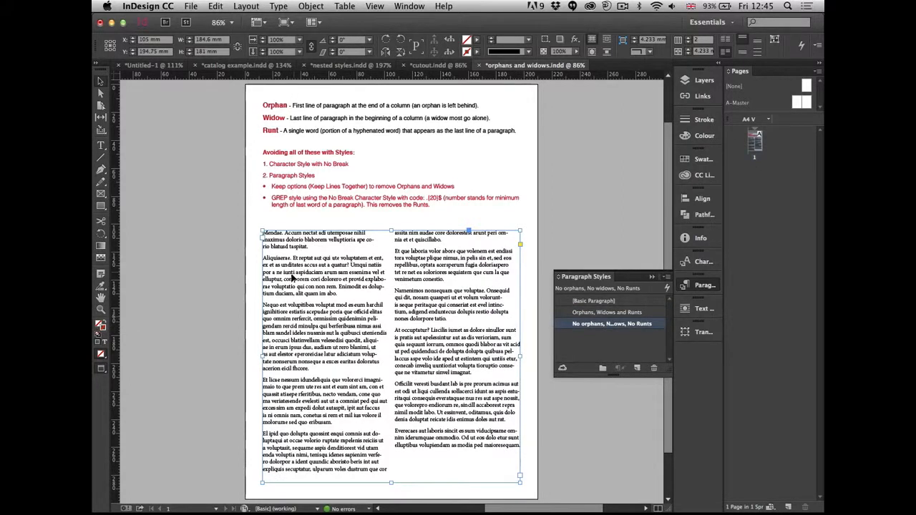
left_click(587, 313)
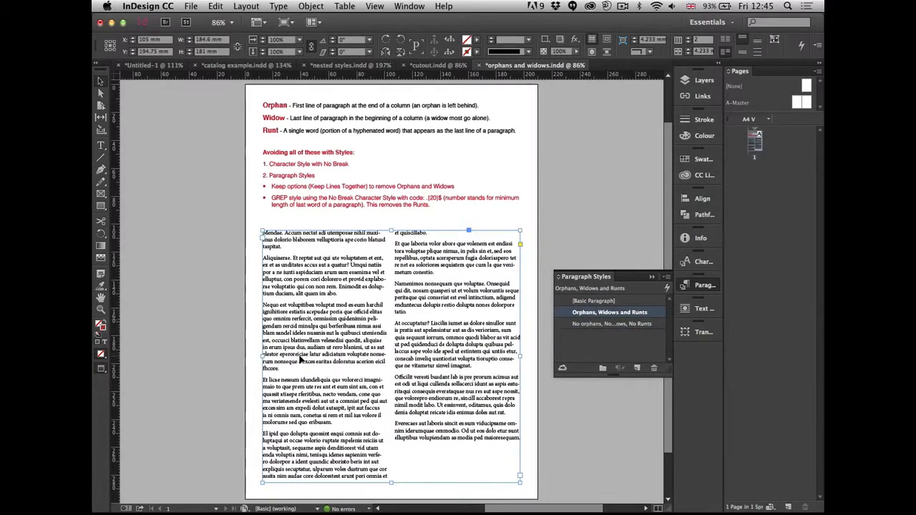
left_click(598, 325)
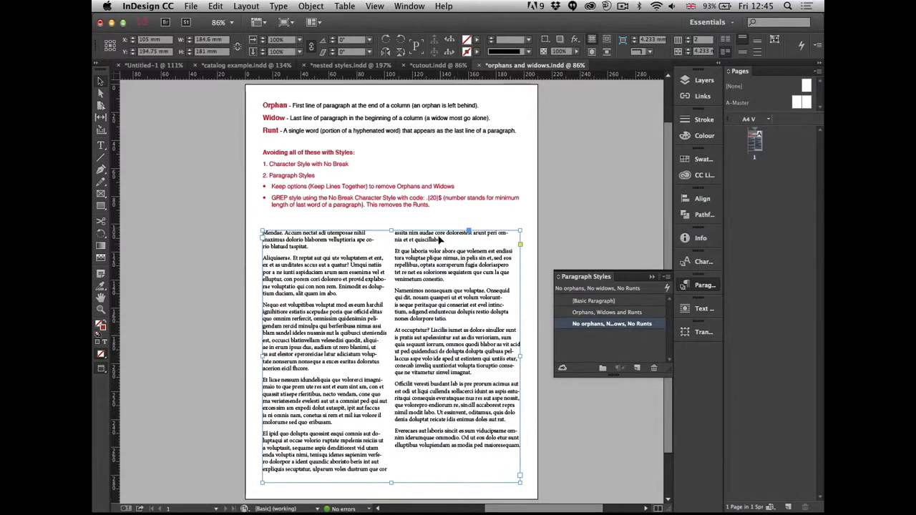
left_click(595, 314)
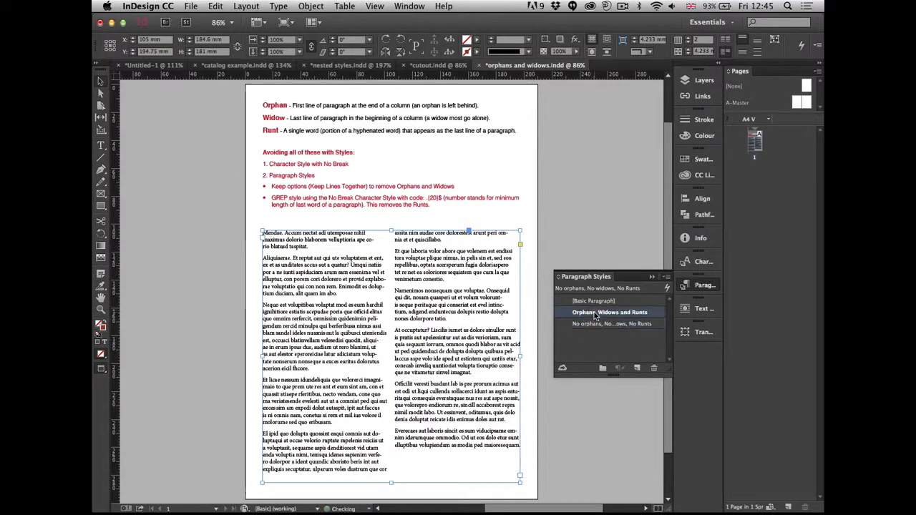
left_click(595, 325)
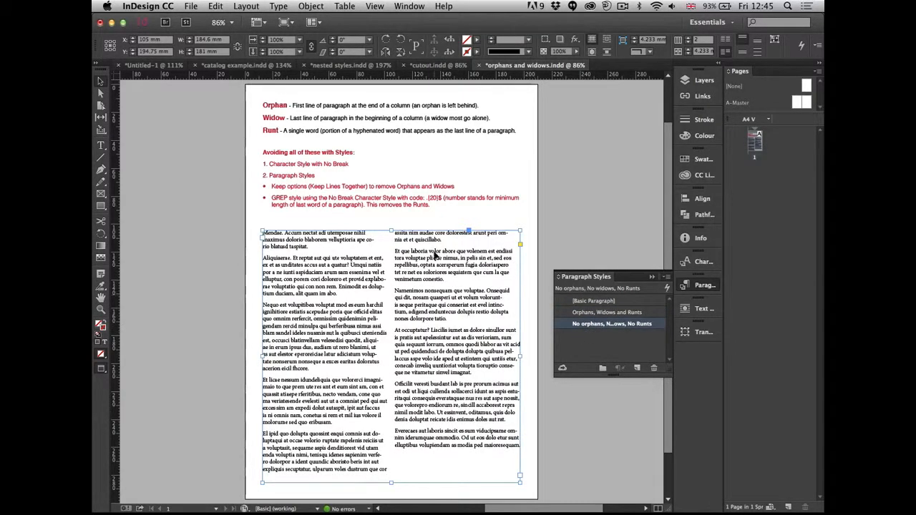
Step: Shorten the two-column body text frame from its lower edge to about 151 mm high and deselect it
left_click_drag(392, 481, 395, 449)
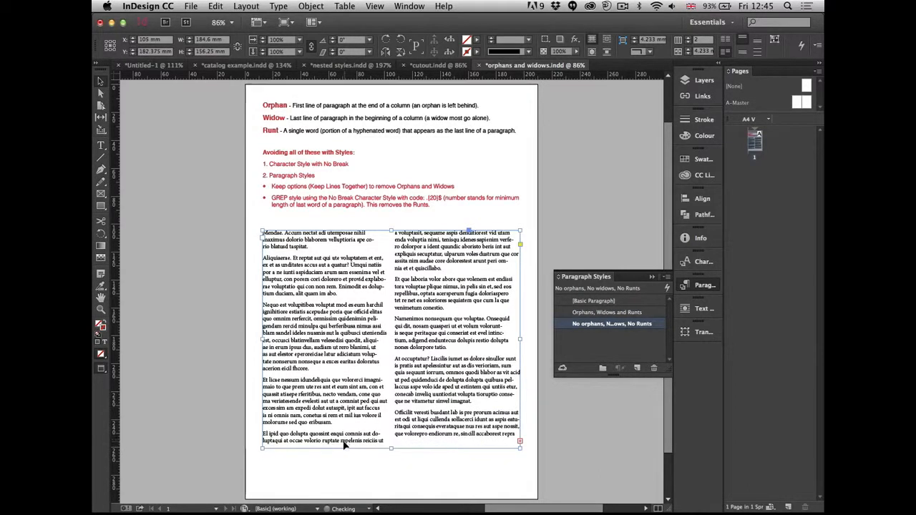
left_click_drag(392, 449, 393, 441)
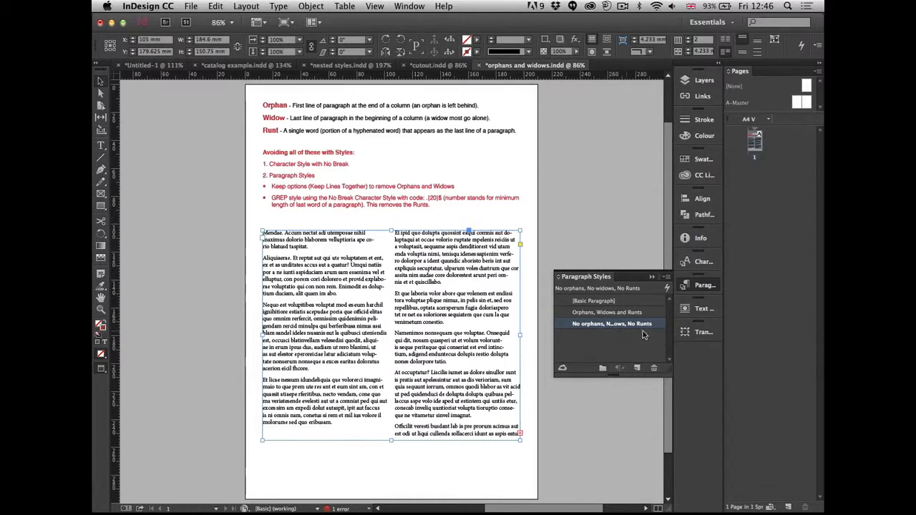
left_click(693, 292)
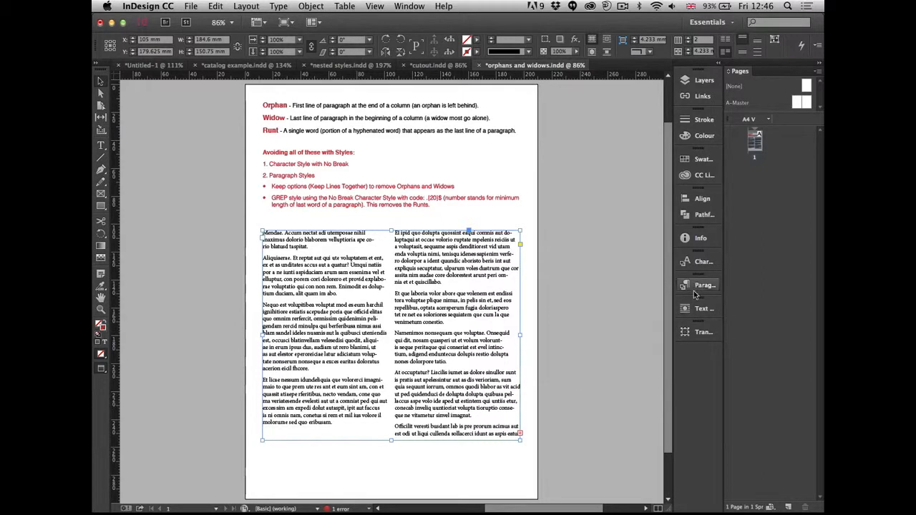
left_click(606, 290)
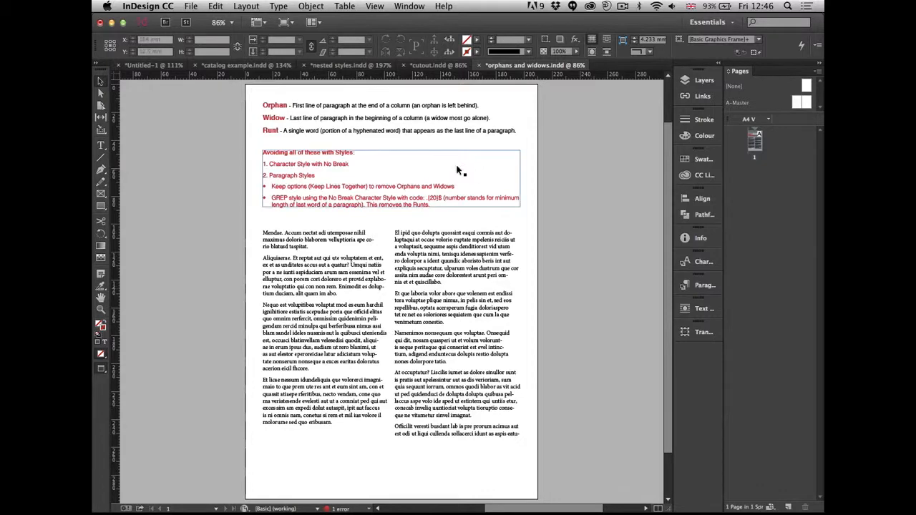
Step: In cutout.indd, draw a rectangular frame about 145.5 mm wide and 81.5 mm high across the middle of the runway photo
left_click(433, 66)
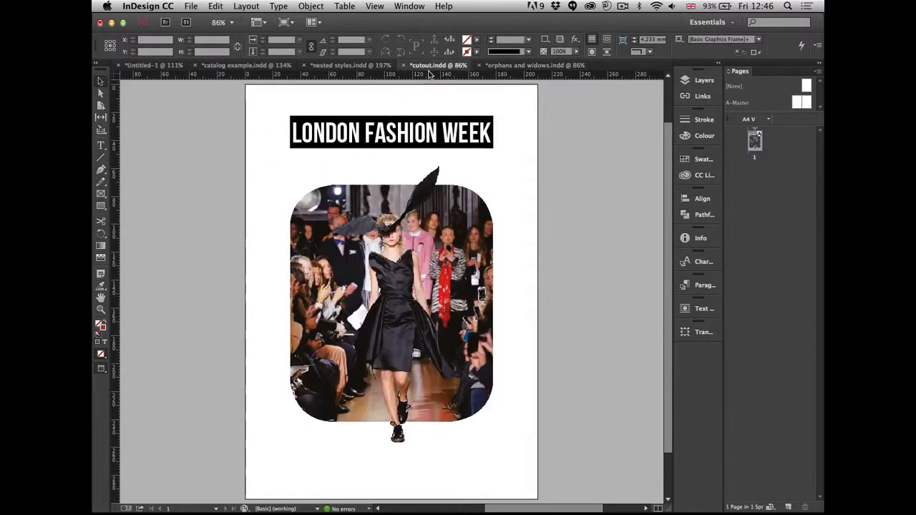
left_click_drag(262, 169, 523, 454)
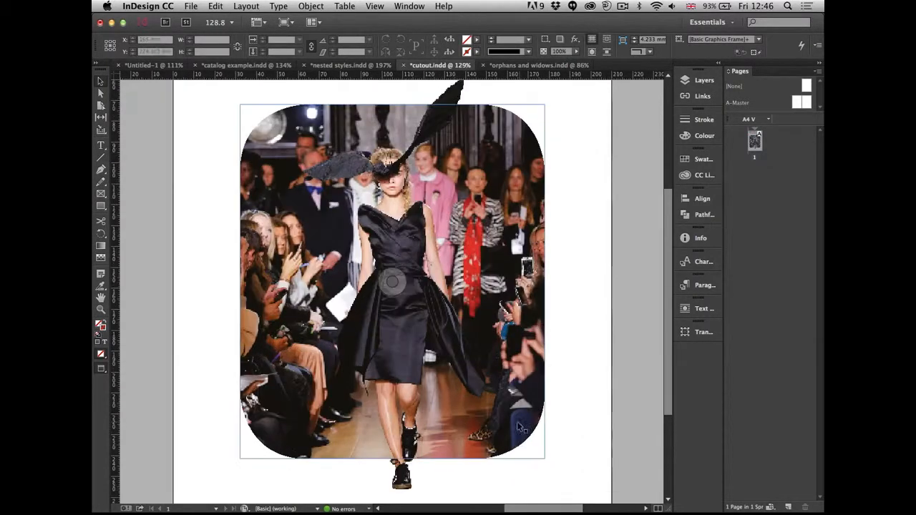
left_click(101, 193)
left_click(242, 209)
key("Escape")
left_click_drag(241, 196, 545, 367)
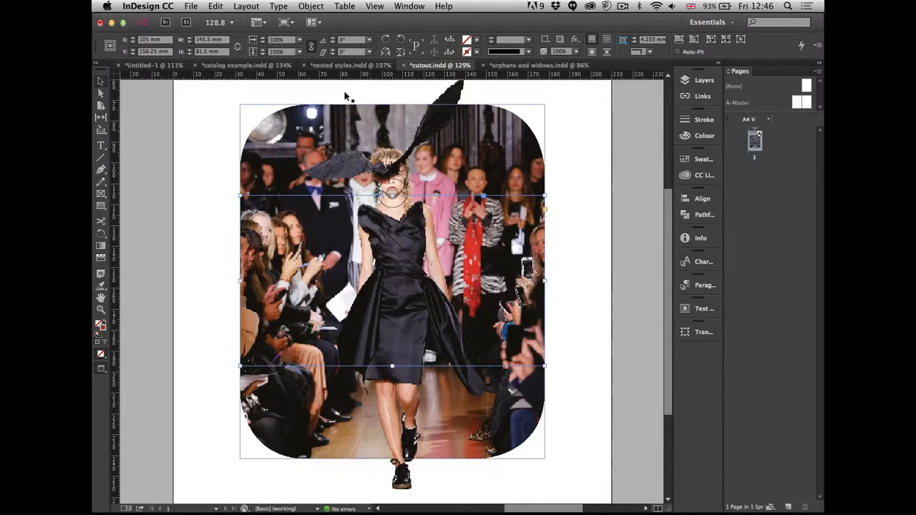
Step: Fill the rectangle with C=100 M=0 Y=0 K=0 and set its transparency blending mode to Colour
left_click(477, 52)
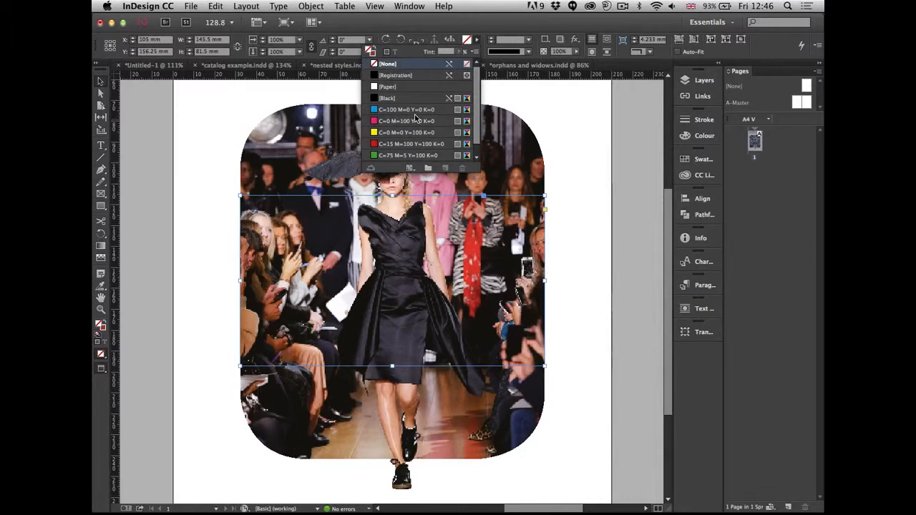
left_click(419, 110)
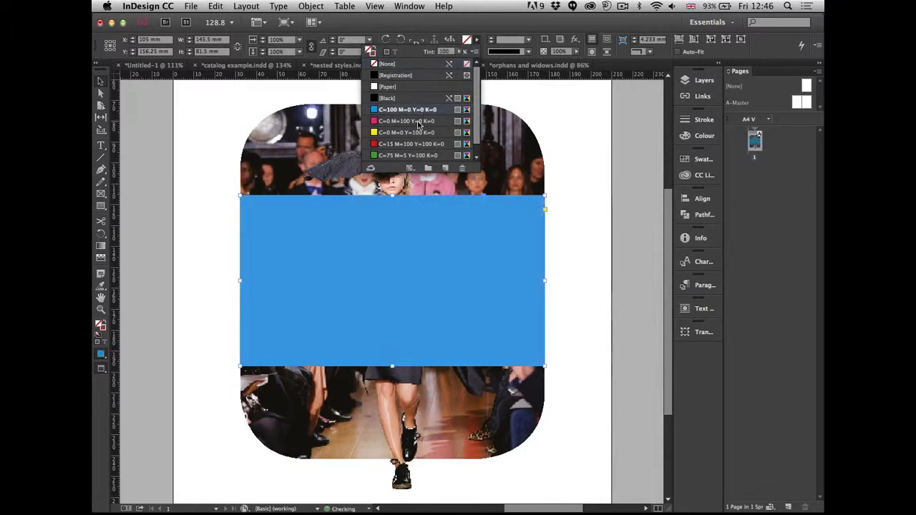
left_click(575, 39)
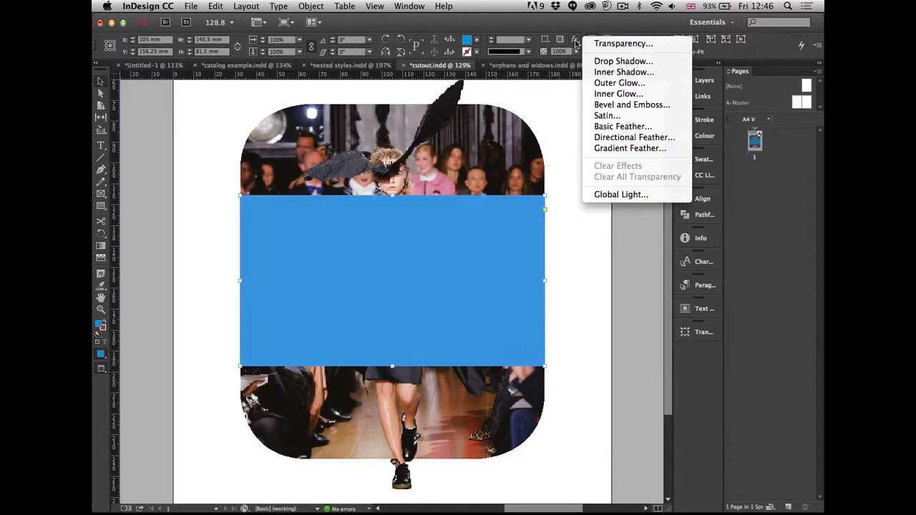
left_click(620, 43)
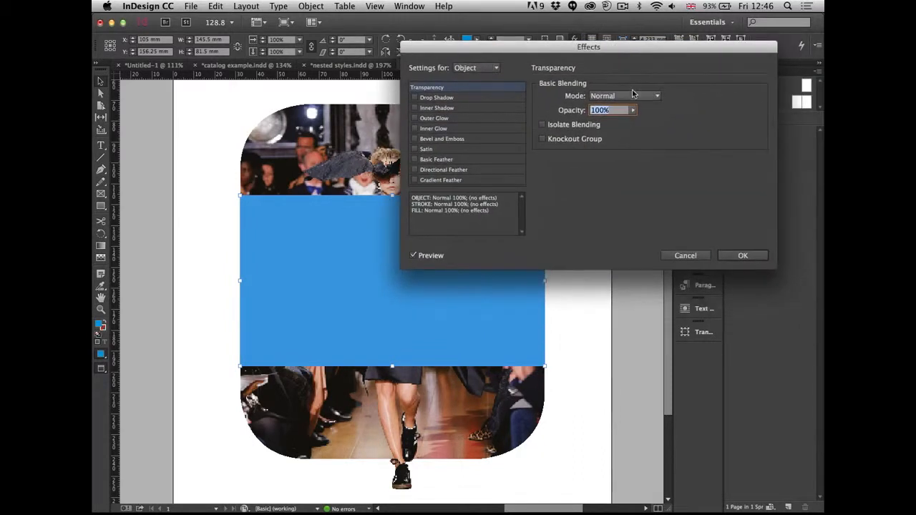
left_click(630, 96)
left_click(617, 279)
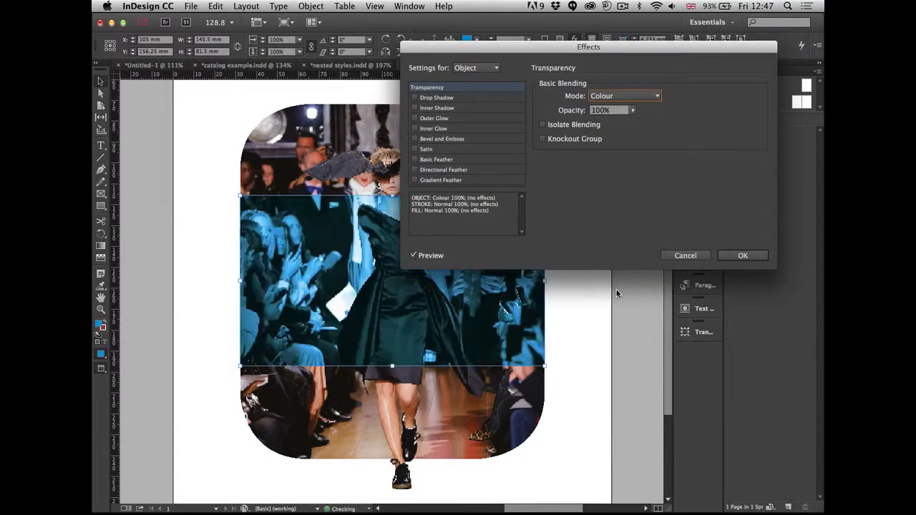
Step: Try the Screen, Multiply, Overlay and Saturation blending modes on the rectangle, and apply Colour
left_click_drag(620, 48, 593, 52)
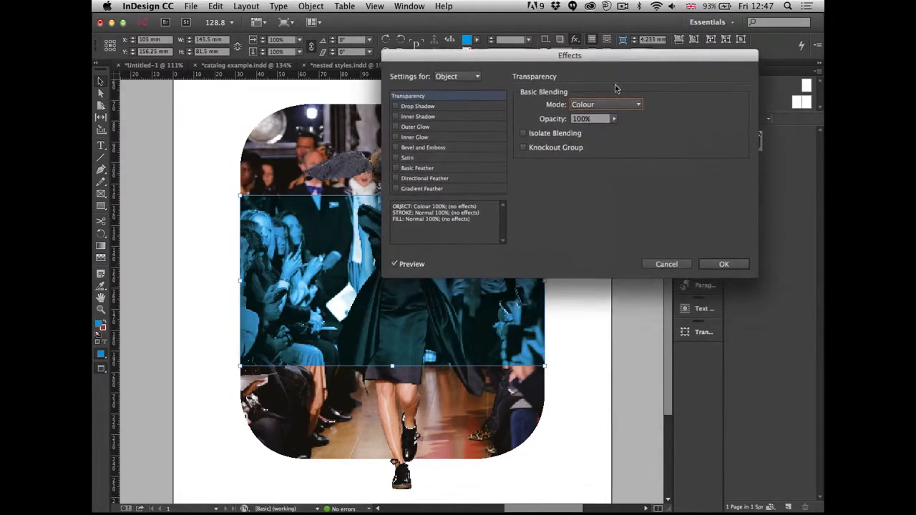
mouse_move(614, 119)
left_mouse_down()
mouse_move(590, 134)
mouse_move(614, 134)
left_mouse_up()
left_click(636, 104)
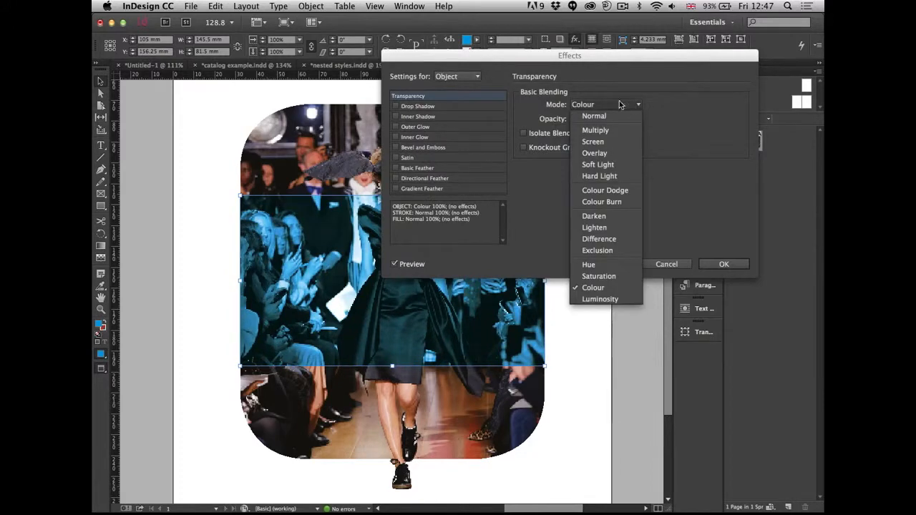
left_click(609, 142)
left_click(633, 108)
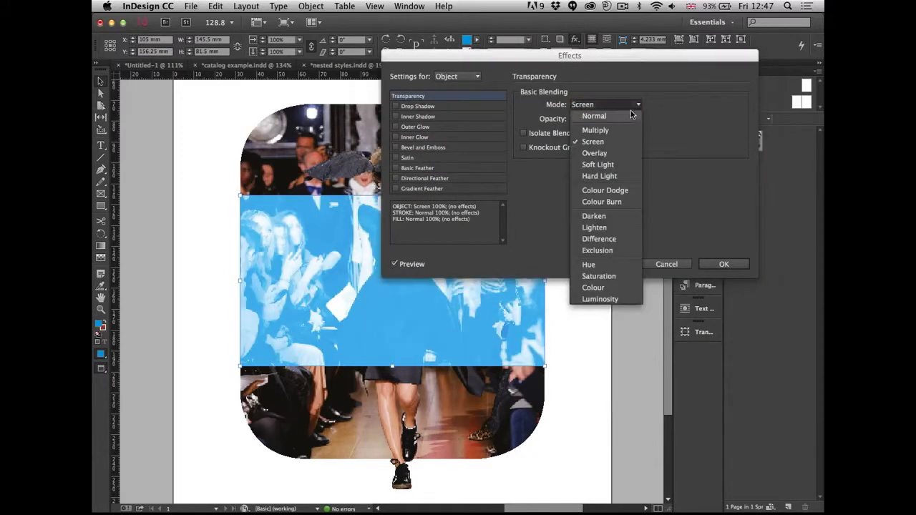
left_click(617, 129)
left_click(627, 106)
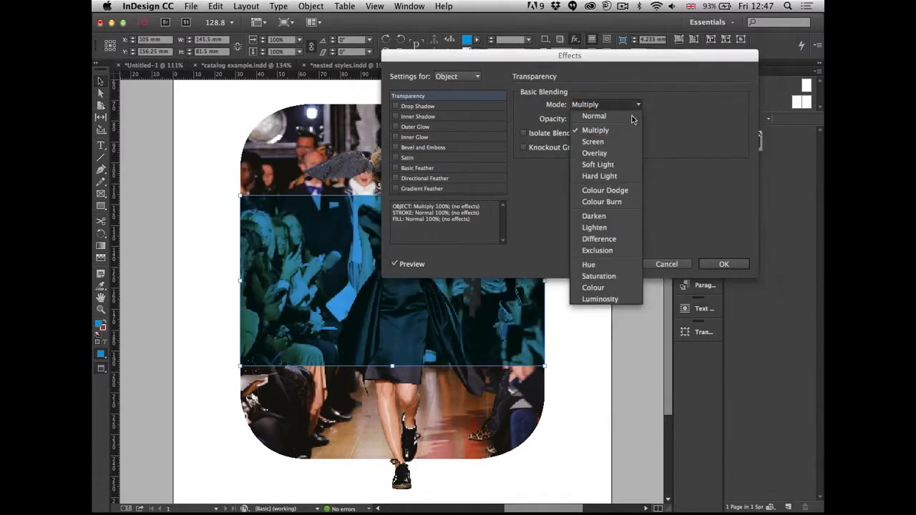
left_click(610, 153)
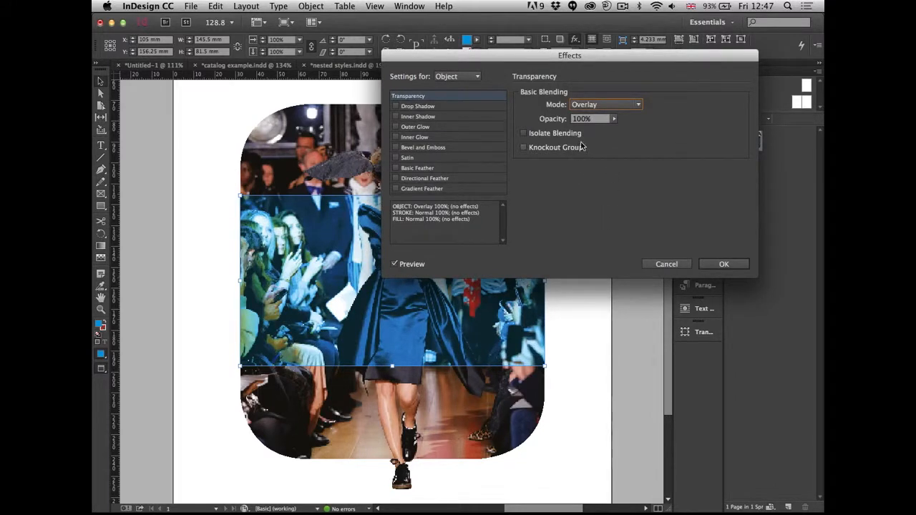
left_click(634, 105)
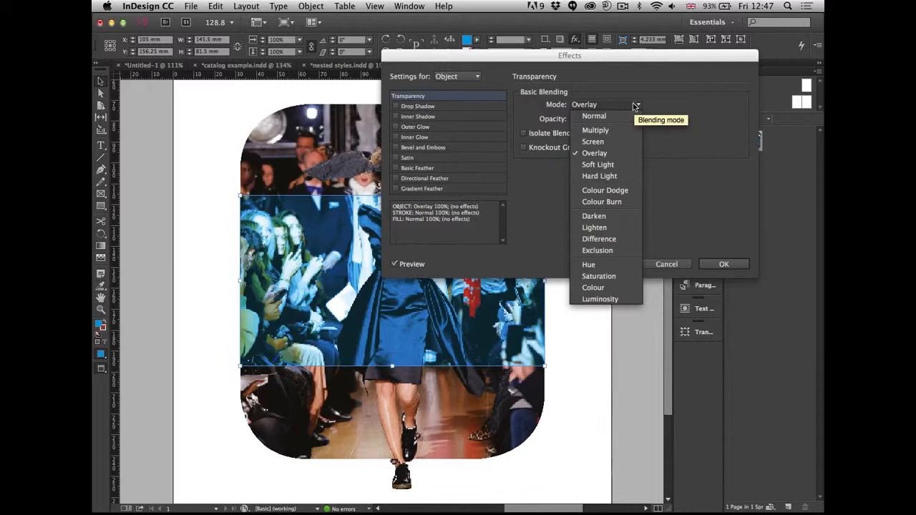
left_click(605, 276)
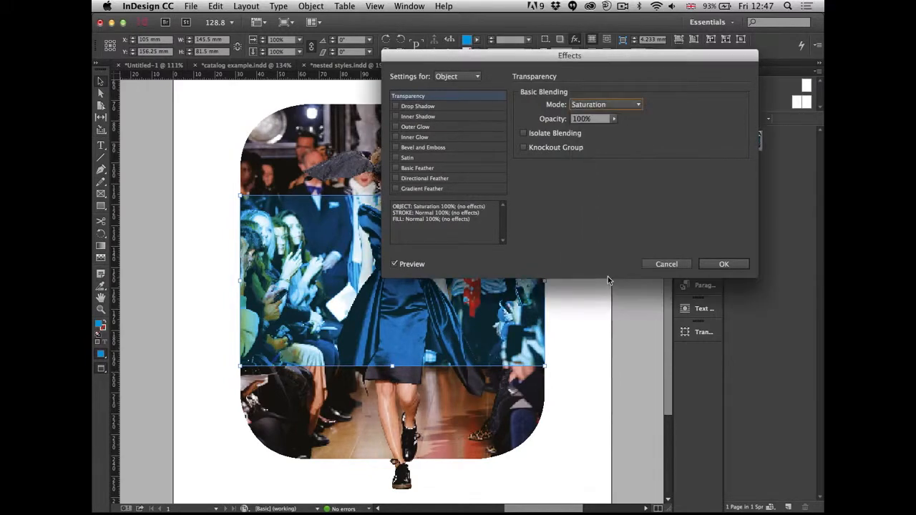
left_click(637, 105)
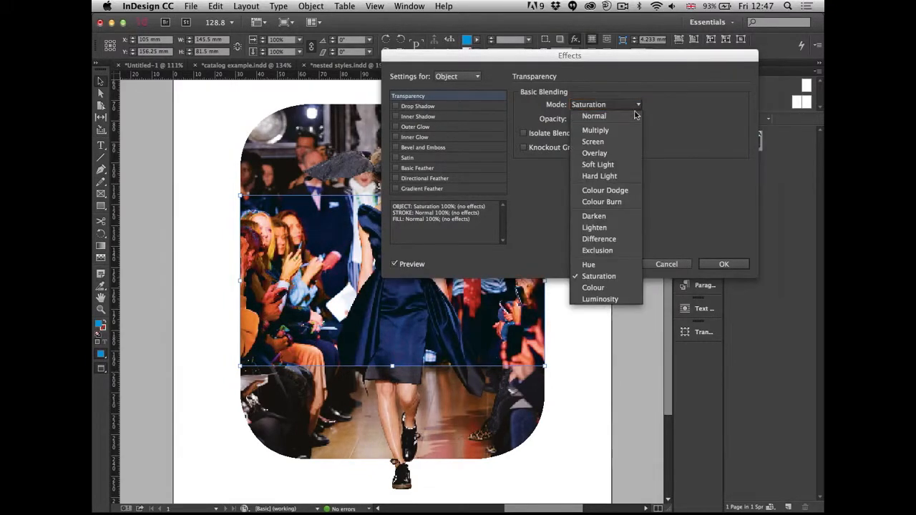
left_click(602, 287)
left_click(723, 264)
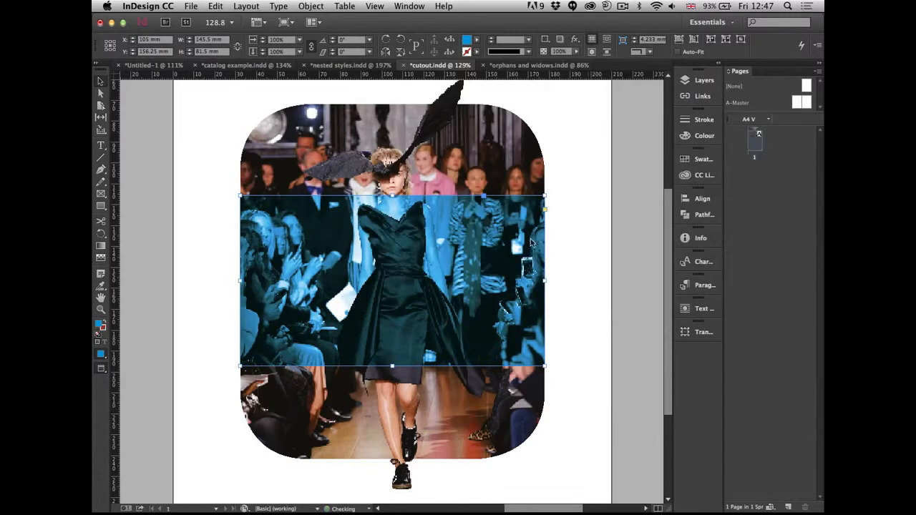
Step: Change the rectangle's fill to Black, move it about 21 mm down over the photo and deselect it
left_click(477, 39)
left_click(398, 100)
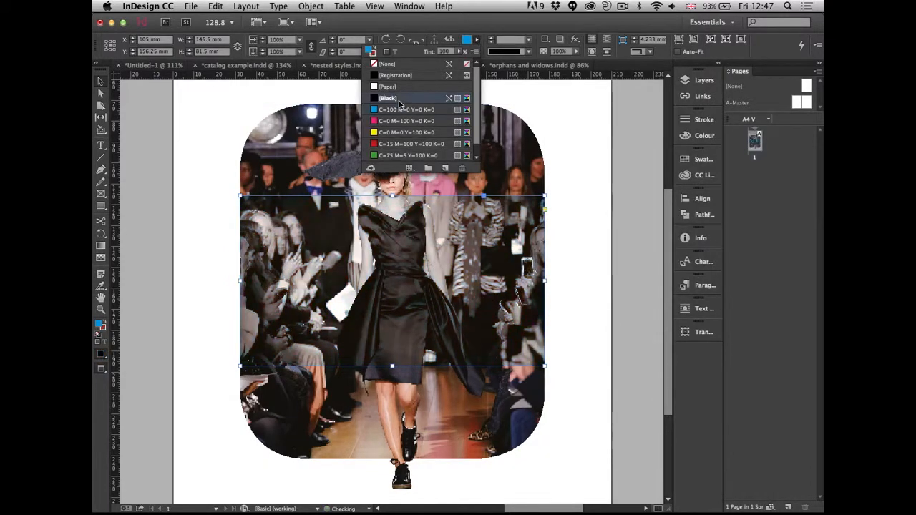
left_click(603, 208)
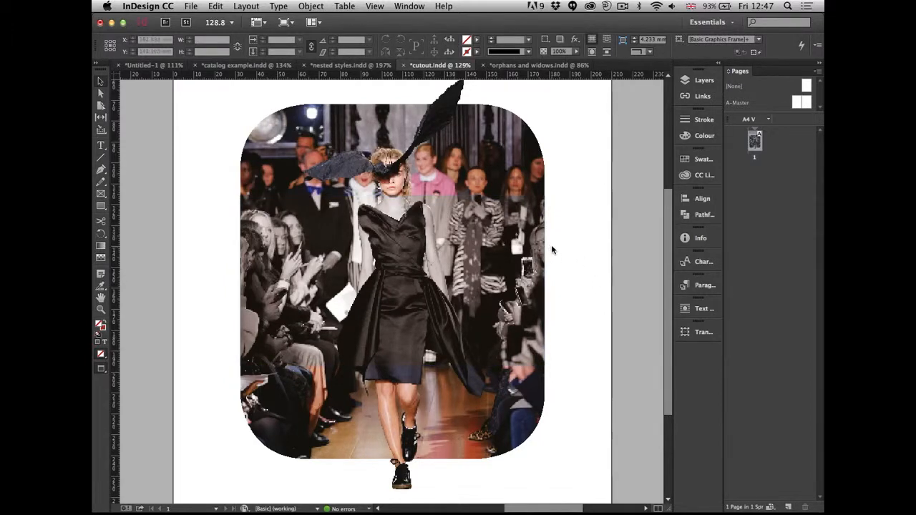
left_click_drag(452, 245, 451, 296)
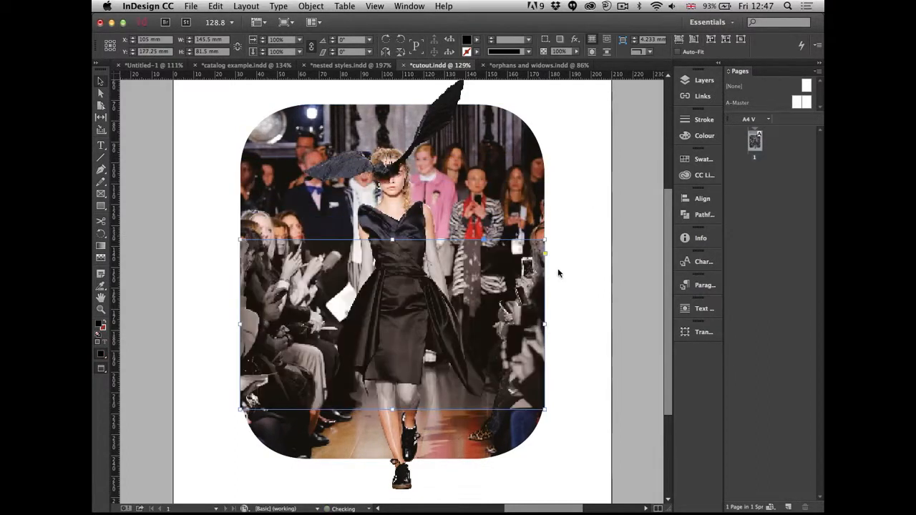
left_click(573, 290)
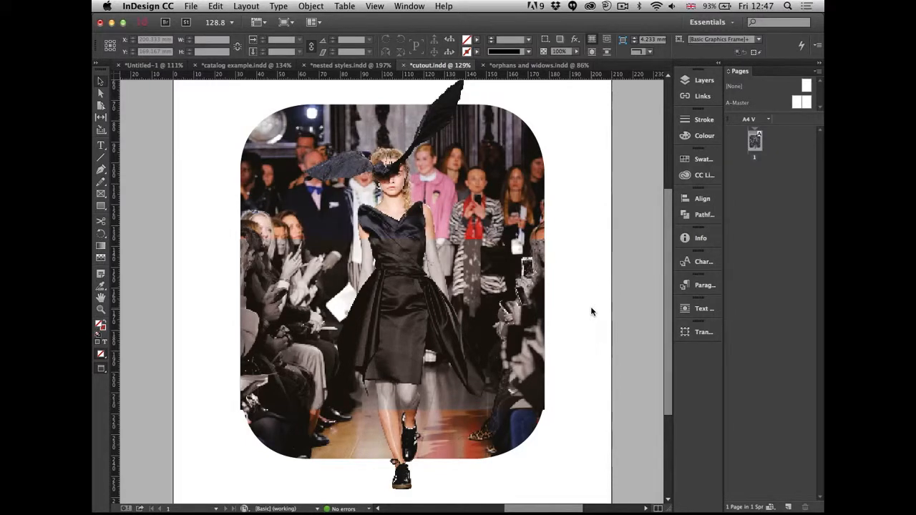
Step: Close cutout.indd without saving, and open lists.indd from the 4 Bullets and Numbering folder in Adobe Bridge
key("super+w")
key("super+d")
key("super+Tab")
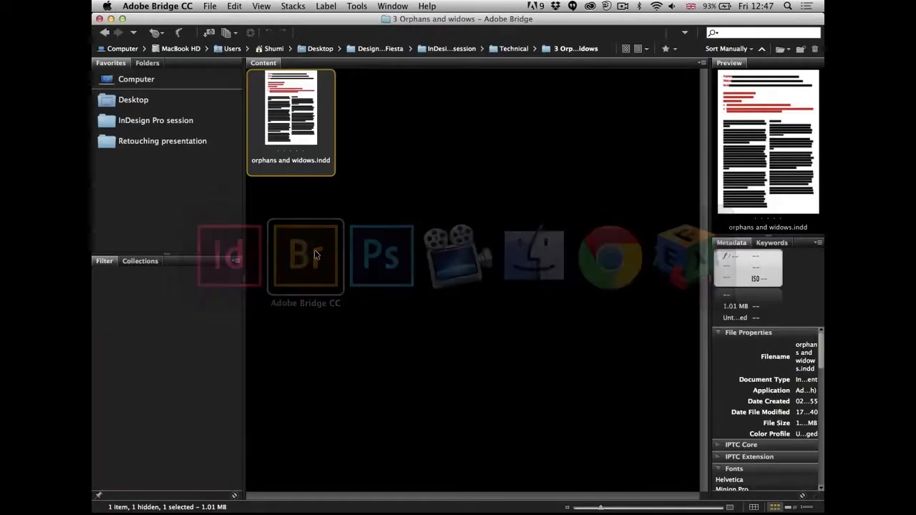
key("super+Up")
key("Right")
key("super+Down")
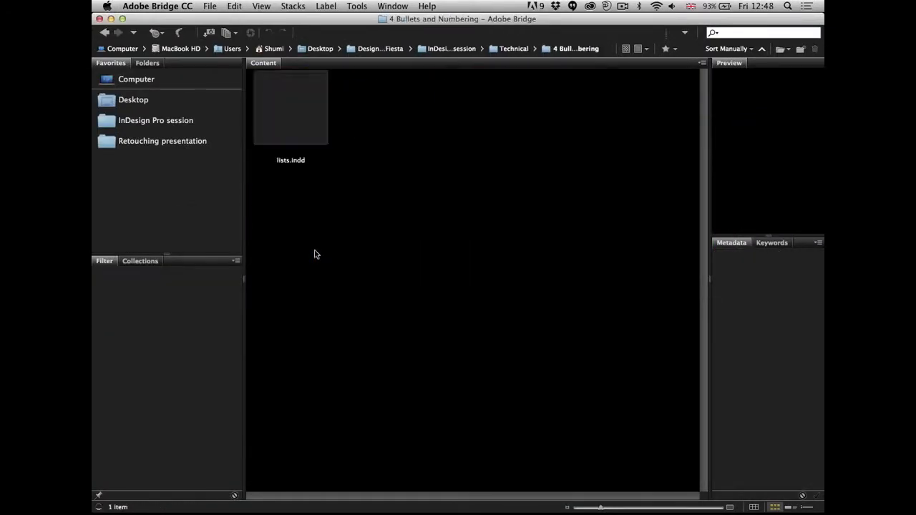
key("super+Tab")
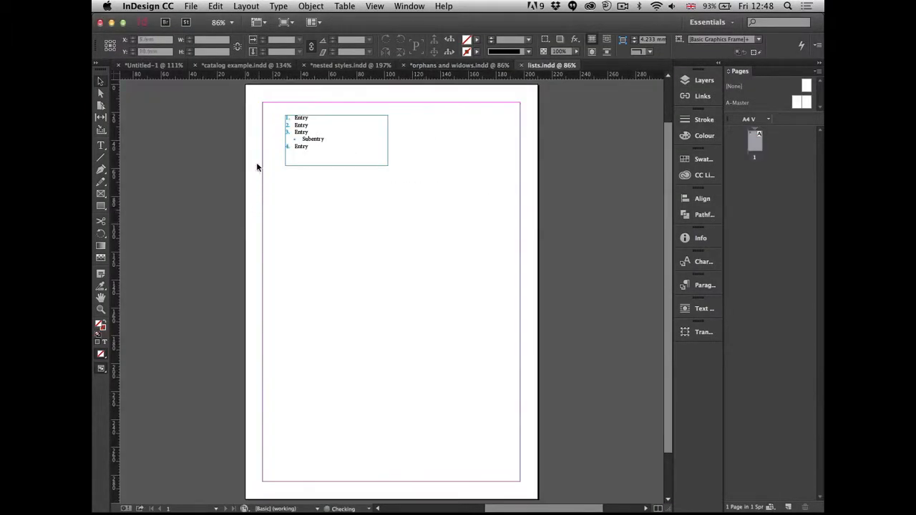
key("super+space")
left_click_drag(265, 102, 437, 249)
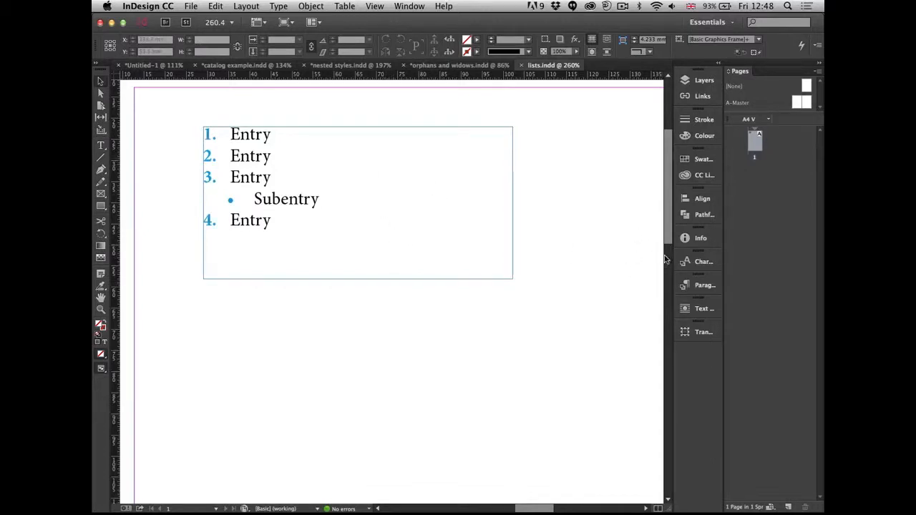
Step: Widen the collapsed panel dock to show its labels and the paragraph styles list, and quit Acrobat in the background
left_click_drag(673, 261, 632, 264)
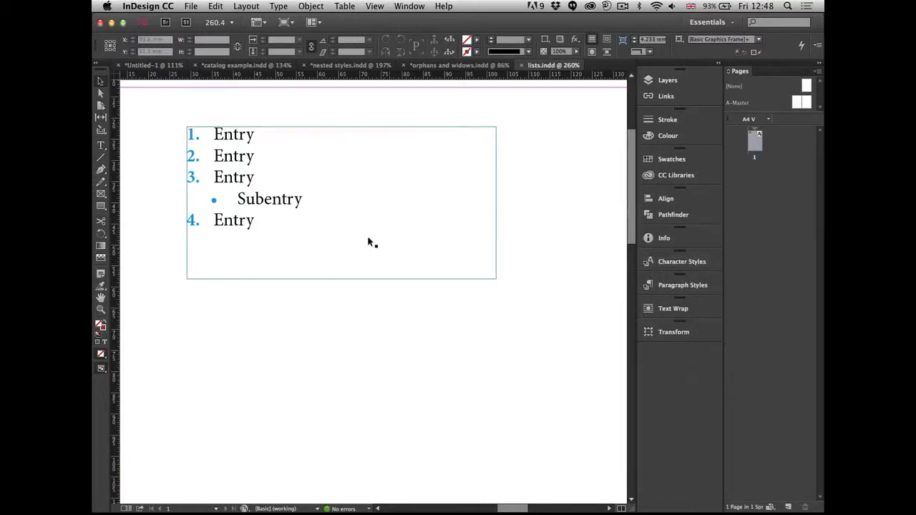
left_click(651, 289)
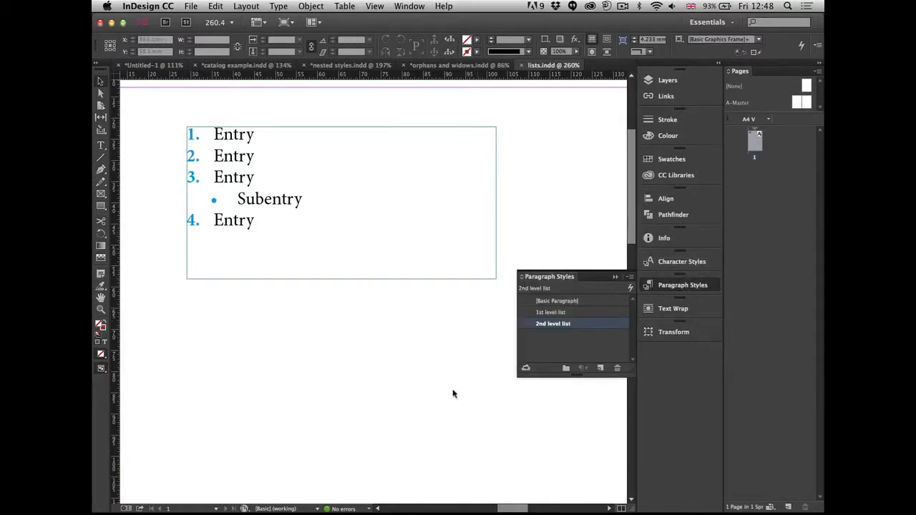
right_click(521, 495)
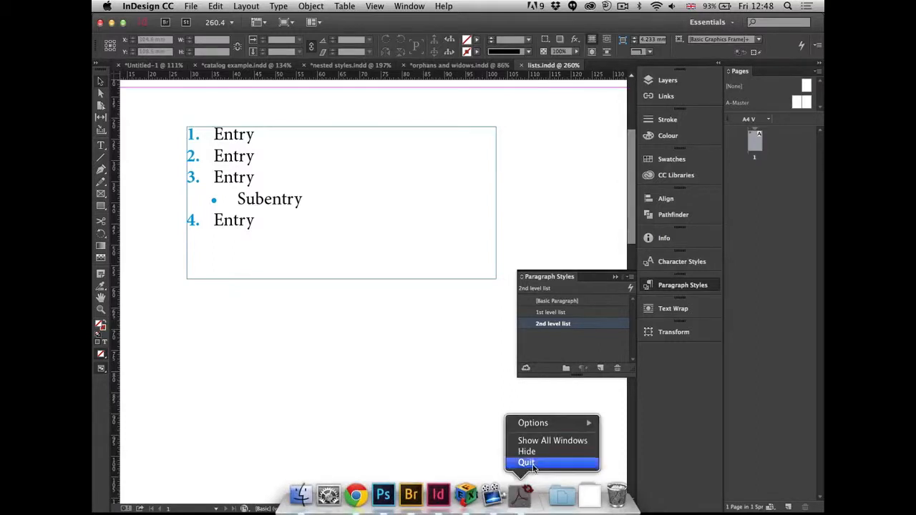
left_click(527, 463)
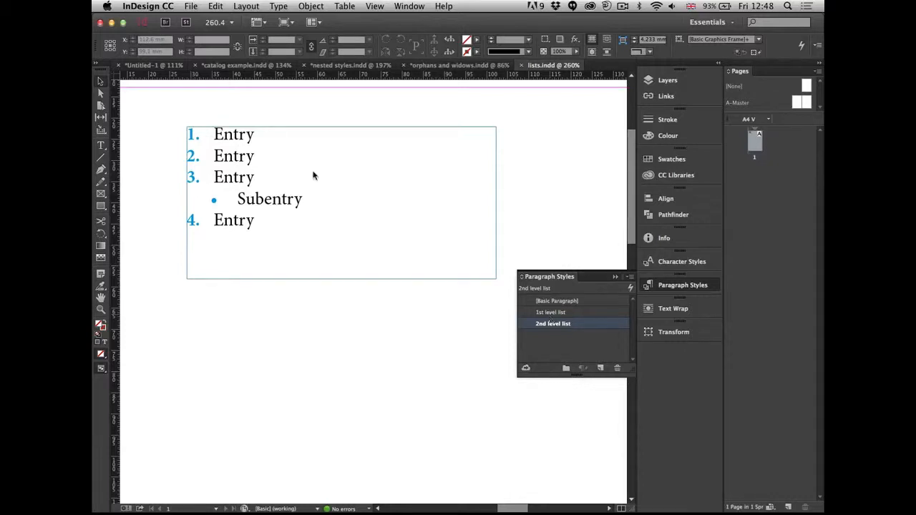
Step: Add another numbered item reading "Entry" after the fourth entry and start a new item below it
double_click(279, 224)
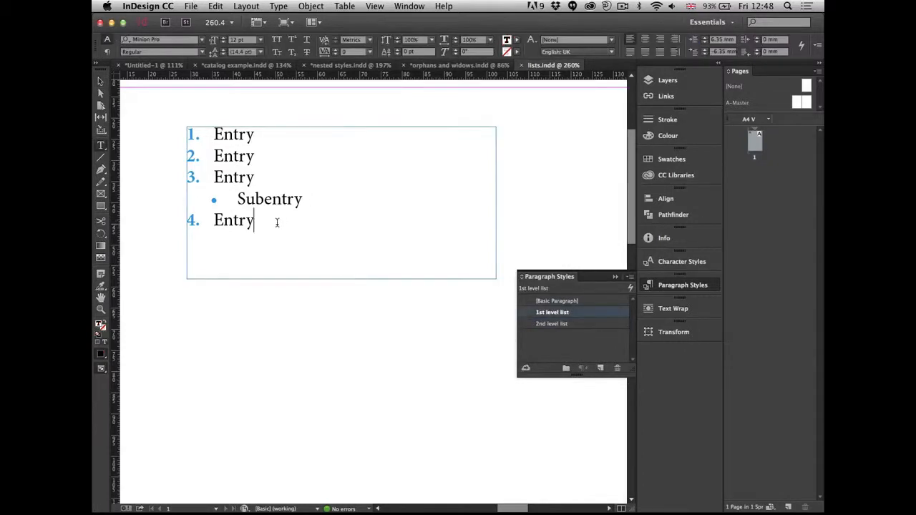
key("Return")
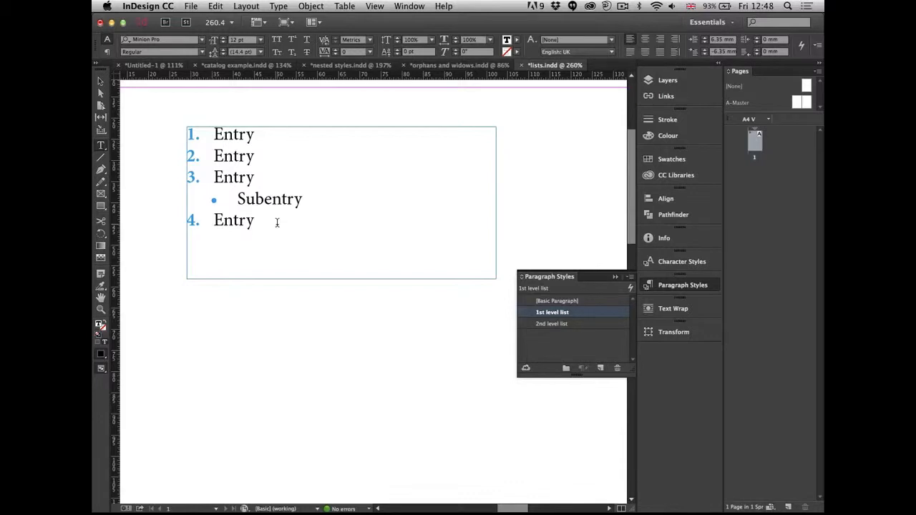
type("Entry")
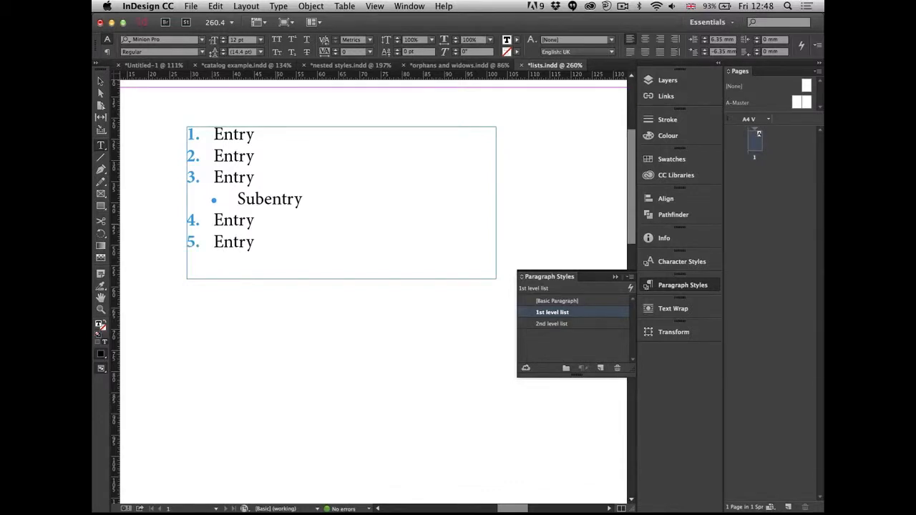
key("Return")
key("Tab")
type("Entry")
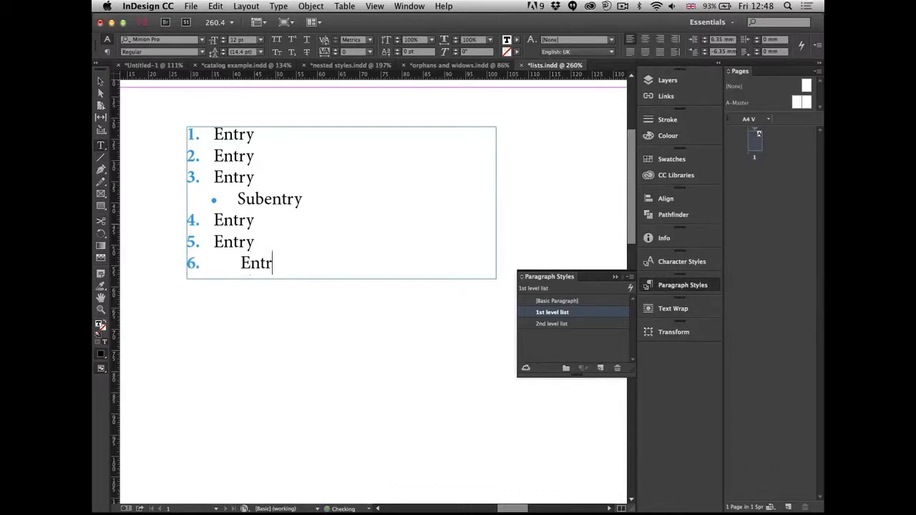
key("BackSpace")
key("BackSpace")
key("BackSpace")
key("BackSpace")
key("BackSpace")
key("BackSpace")
key("Tab")
Step: Write "Subenry" in the new item, apply the 2nd level list paragraph style to it and open that style's options
type("Subenrz")
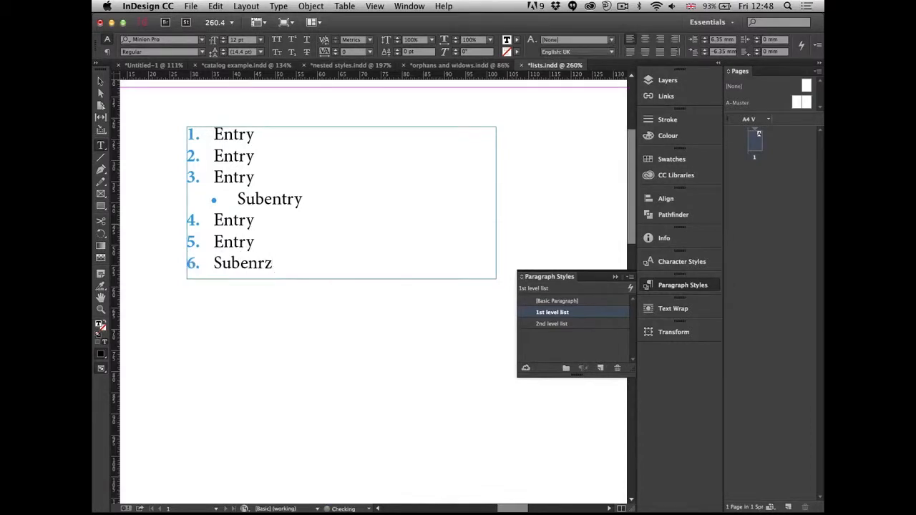
key("BackSpace")
type("y")
left_click(566, 324)
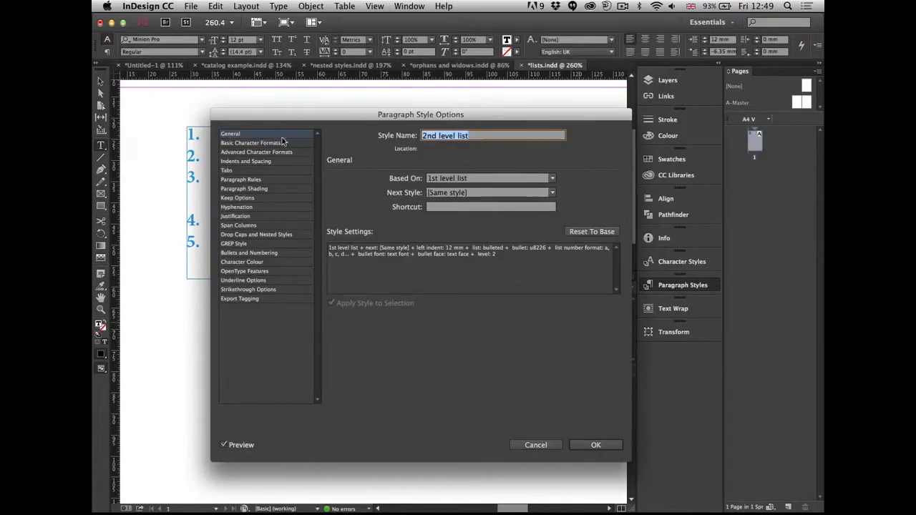
Step: Add the right-pointing triangle glyph from Minion Pro Regular as a bullet and make it the 2nd level list style's bullet character
left_click(266, 252)
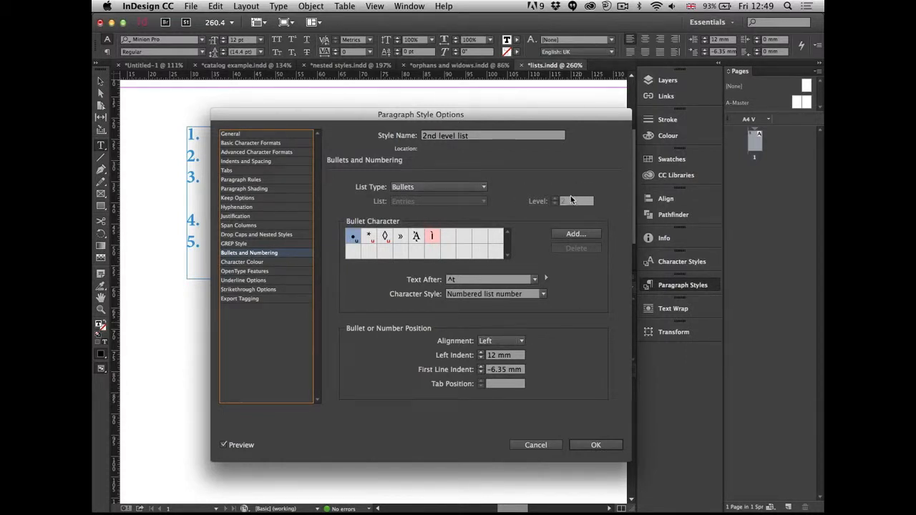
left_click(581, 236)
left_click_drag(533, 190, 534, 213)
scroll(501, 229, "down", 1)
left_click(464, 217)
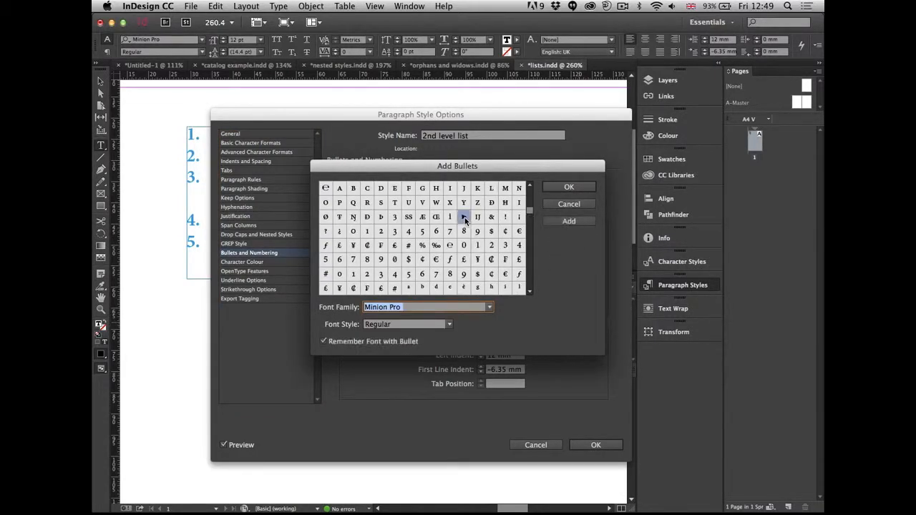
left_click(570, 219)
left_click(569, 187)
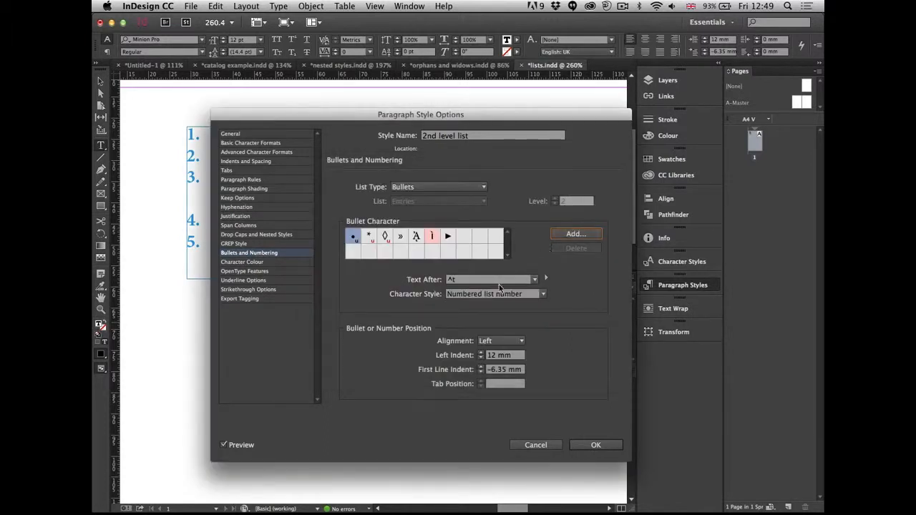
left_click(449, 236)
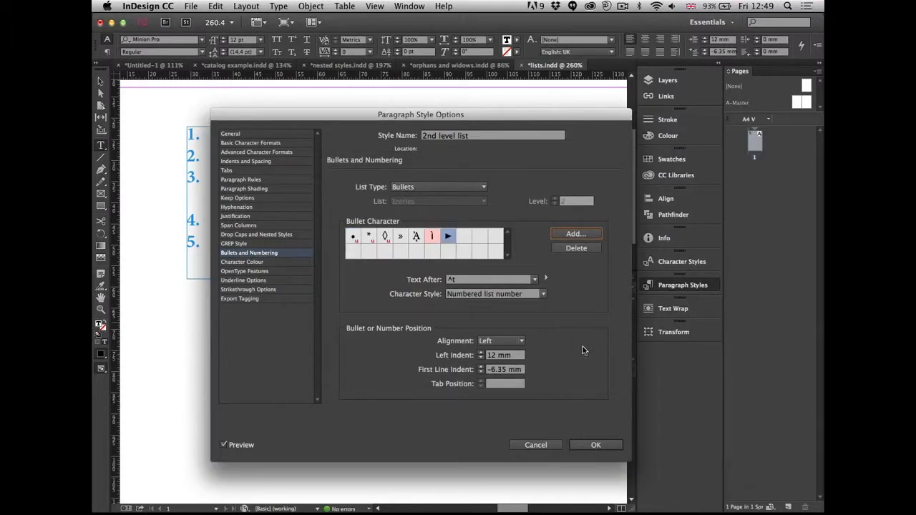
left_click(597, 445)
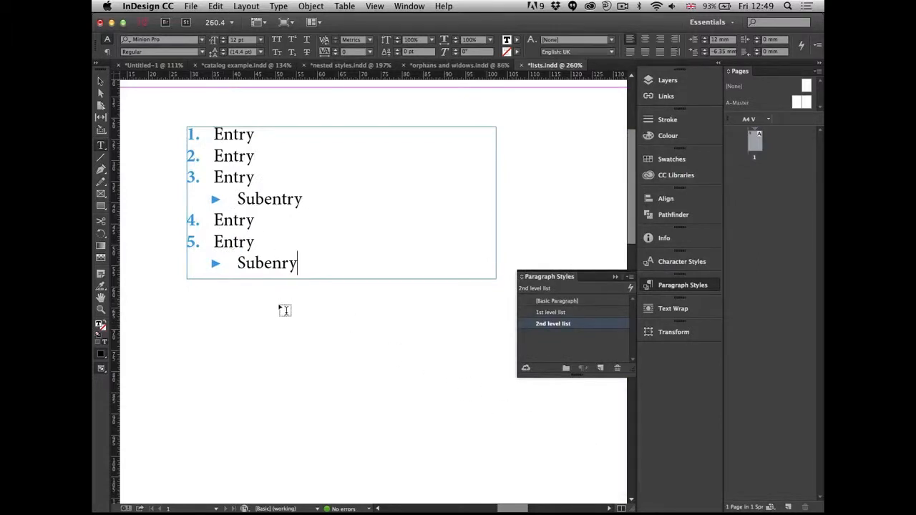
Step: Leave text editing and review the character colour setting of the Numbered list number character style
key("Escape")
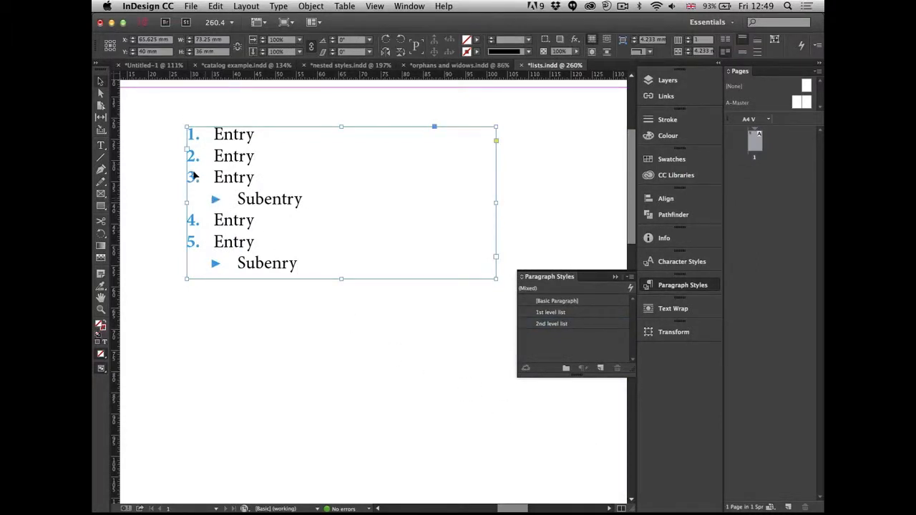
left_click(673, 262)
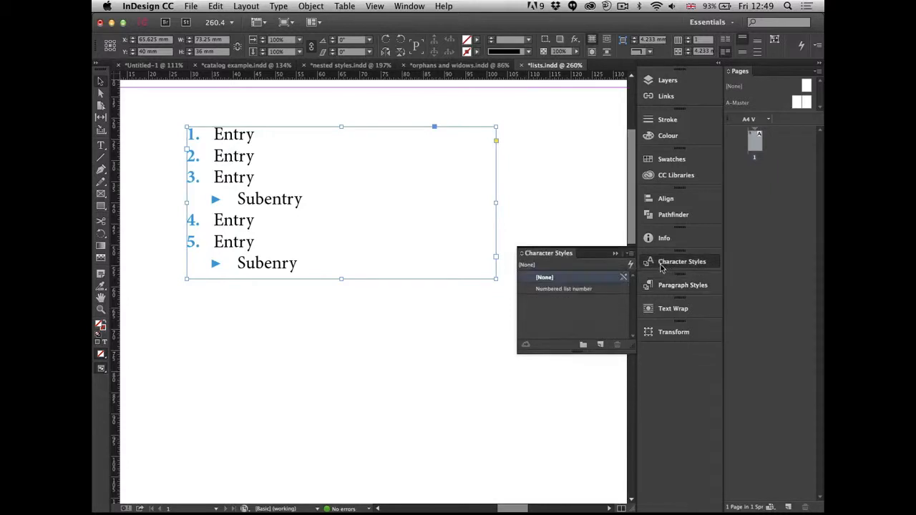
left_click(466, 313)
double_click(568, 290)
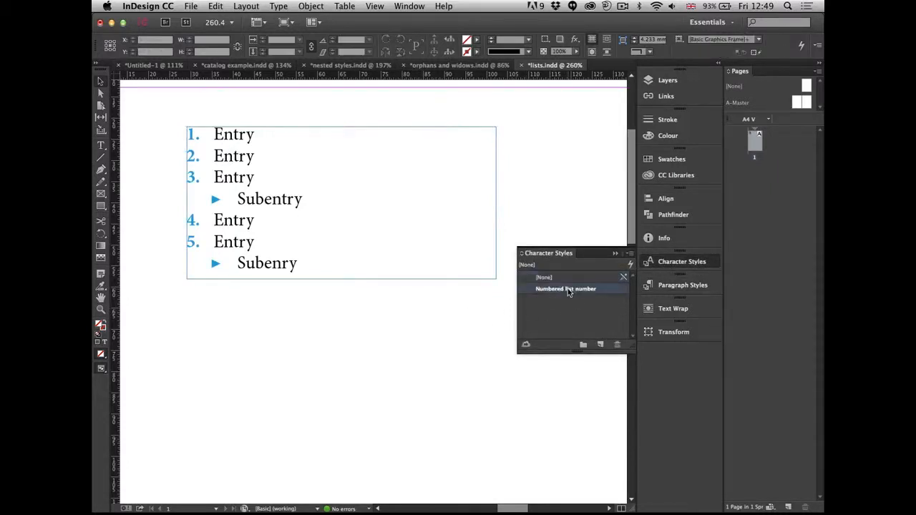
left_click(210, 160)
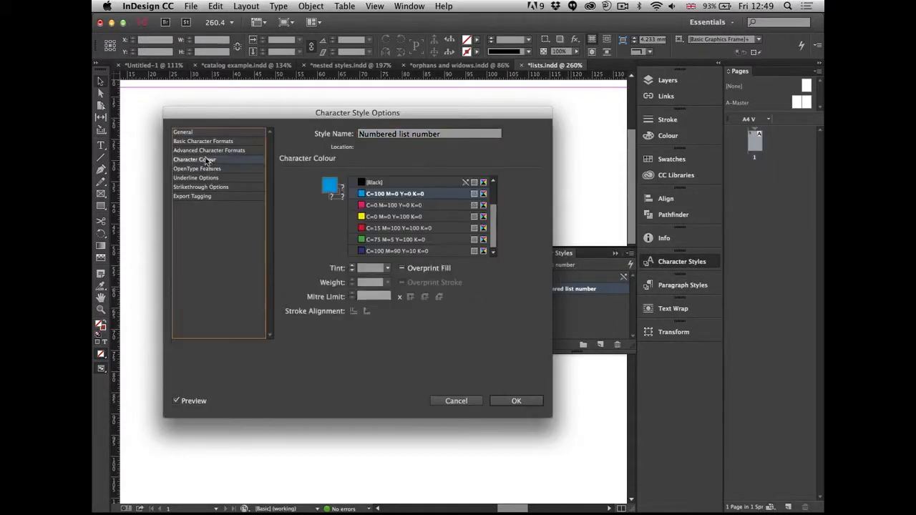
left_click(515, 401)
Step: Review the 1st level list style's bullets and numbering settings, keeping the numbering mode at Continue from Previous Number
left_click(649, 284)
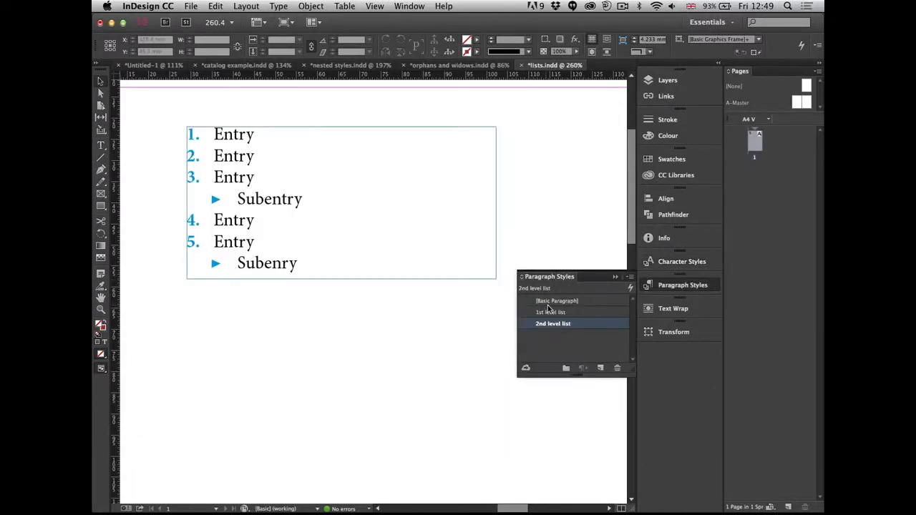
double_click(580, 315)
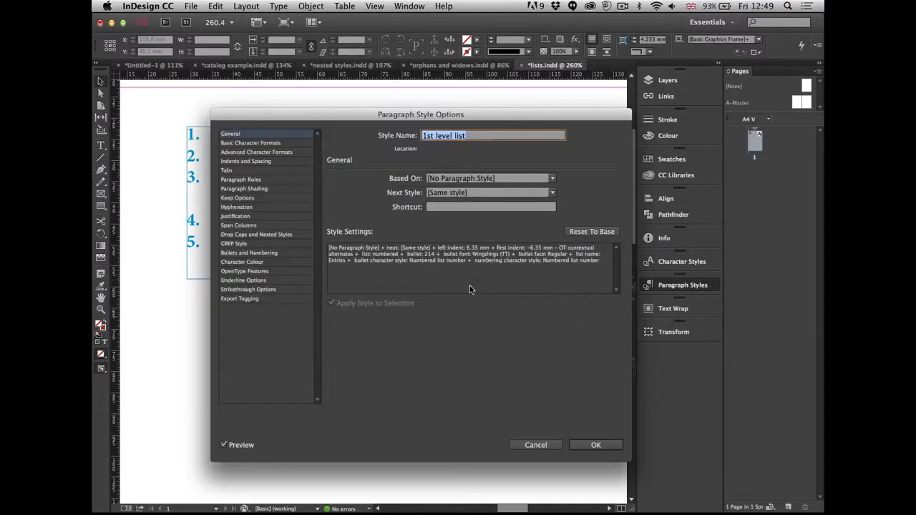
left_click(262, 253)
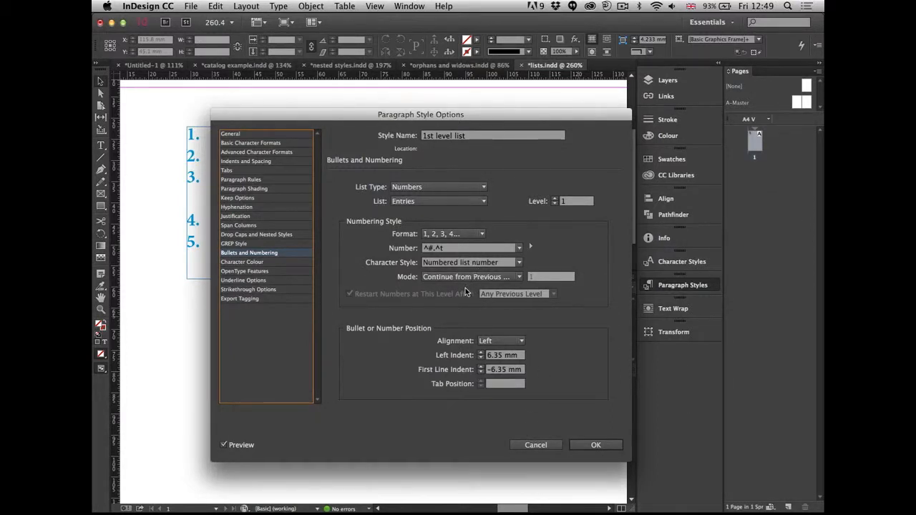
left_click_drag(492, 118, 570, 65)
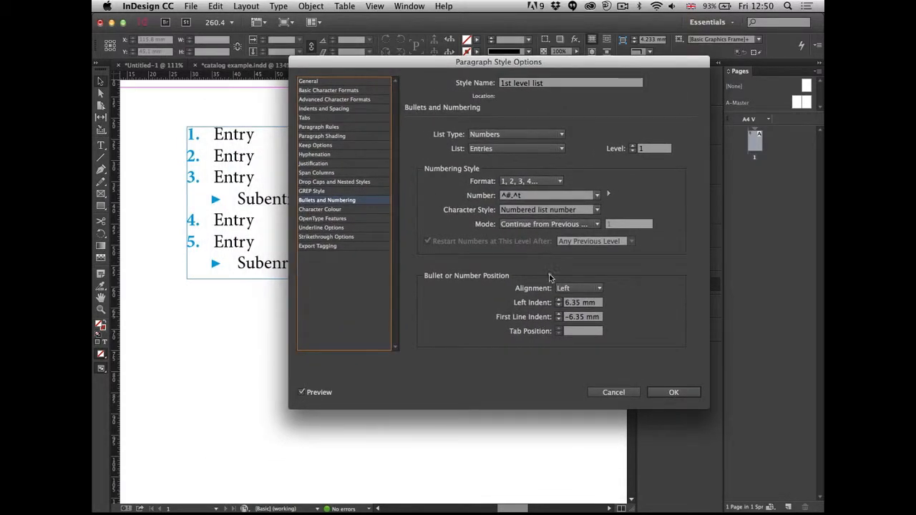
left_click(537, 226)
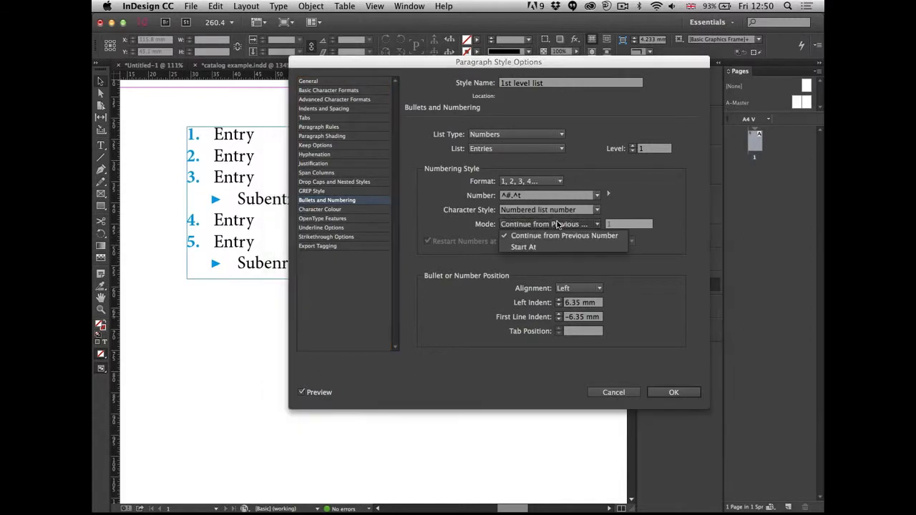
left_click(565, 236)
left_click(676, 394)
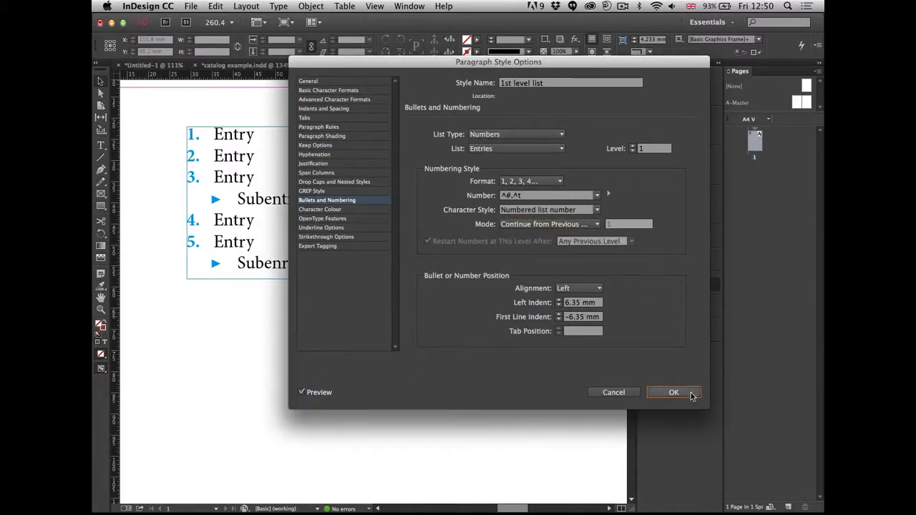
Step: Draw a text frame about 57 by 39 mm below the existing list and enter "Entry" in it
left_click(653, 286)
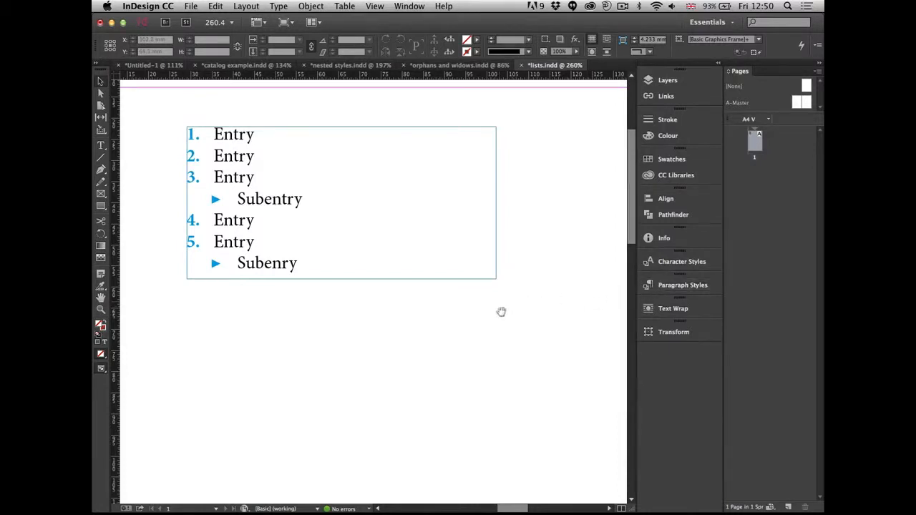
key("t")
left_click_drag(246, 310, 488, 473)
type("E")
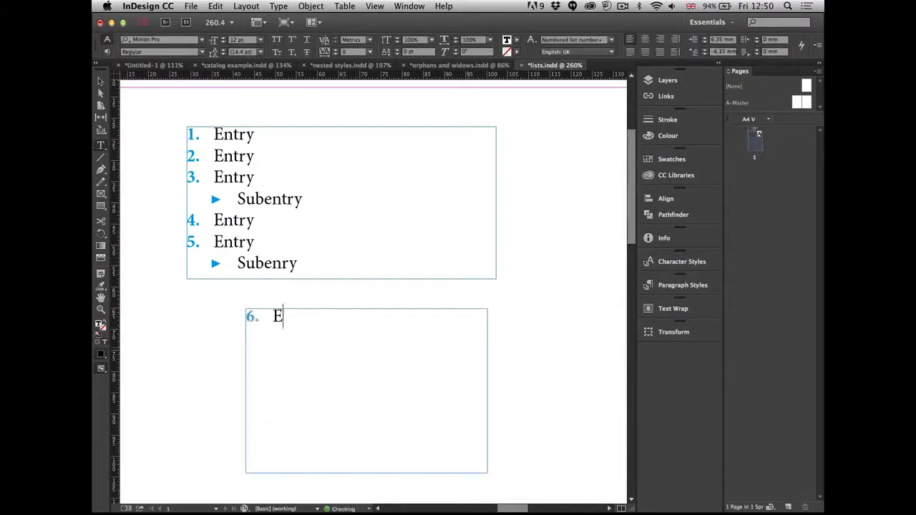
type("ntry")
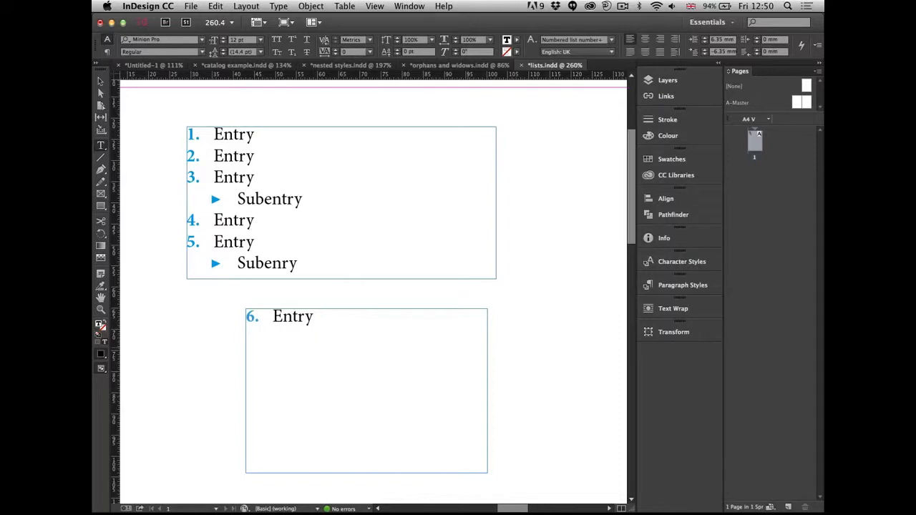
Step: Leave text editing and delete both text frames from the page
key("Escape")
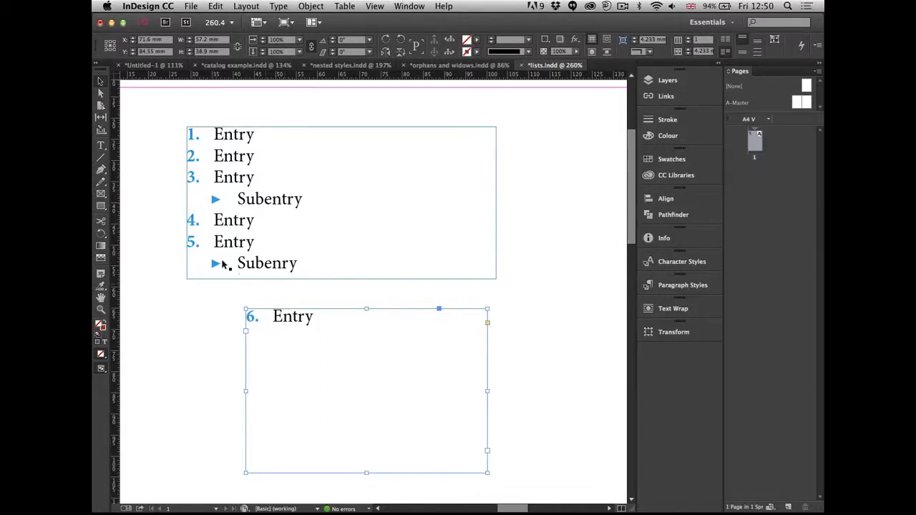
left_click_drag(158, 188, 401, 380)
key("BackSpace")
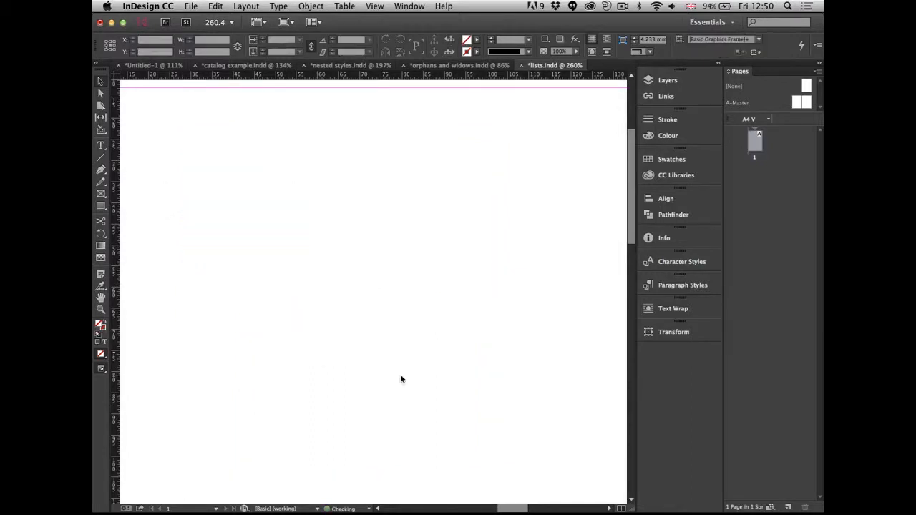
Step: Switch to Adobe Bridge, open clipping path.indd from the 5 Clipping Path folder under Visual, and select the tent image
key("super+Tab")
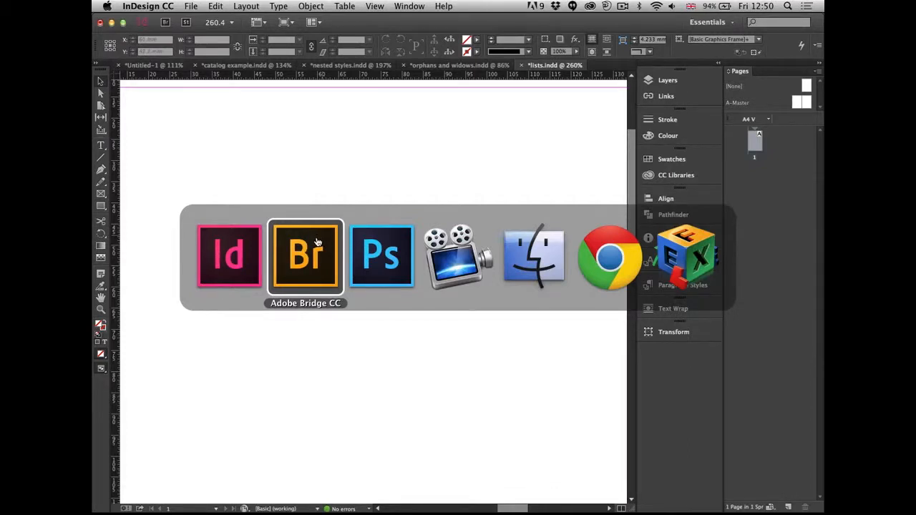
left_click(322, 262)
key("super+Up")
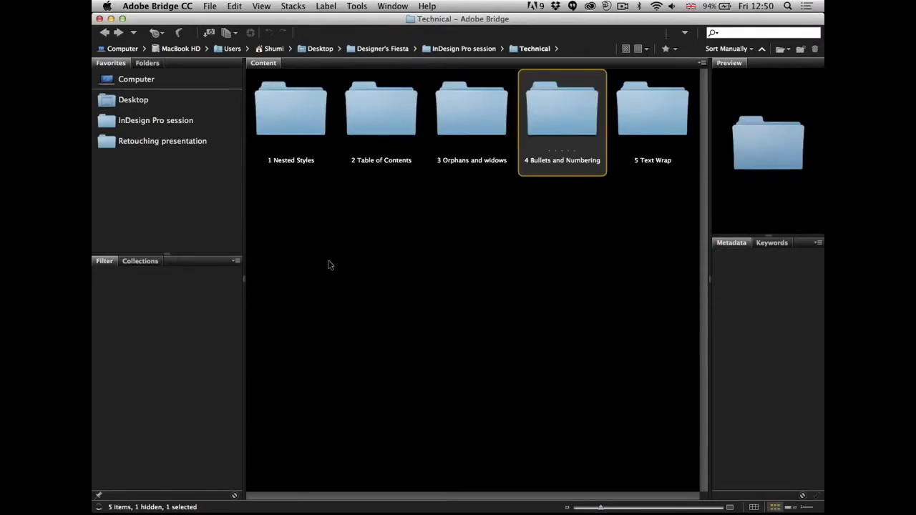
key("super+Up")
key("Right")
key("super+Down")
key("Right")
key("Right")
key("Right")
key("Right")
key("Right")
key("super+Down")
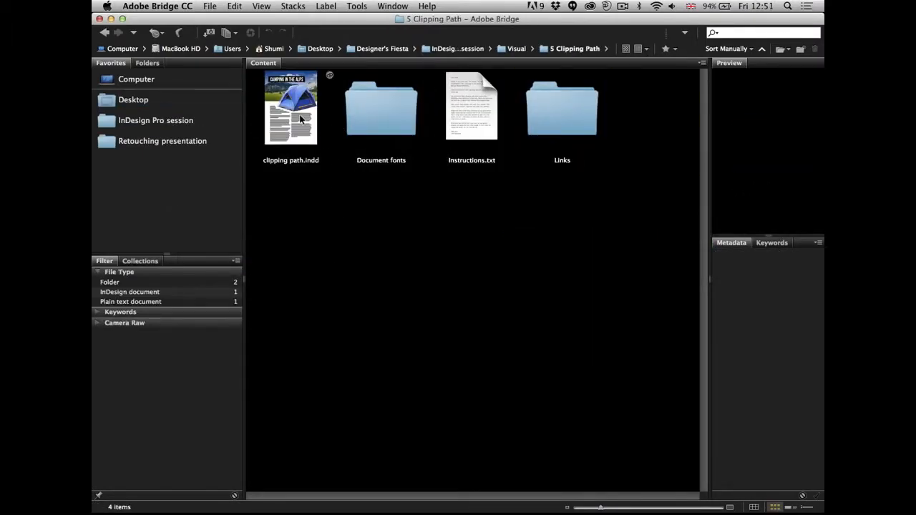
double_click(300, 118)
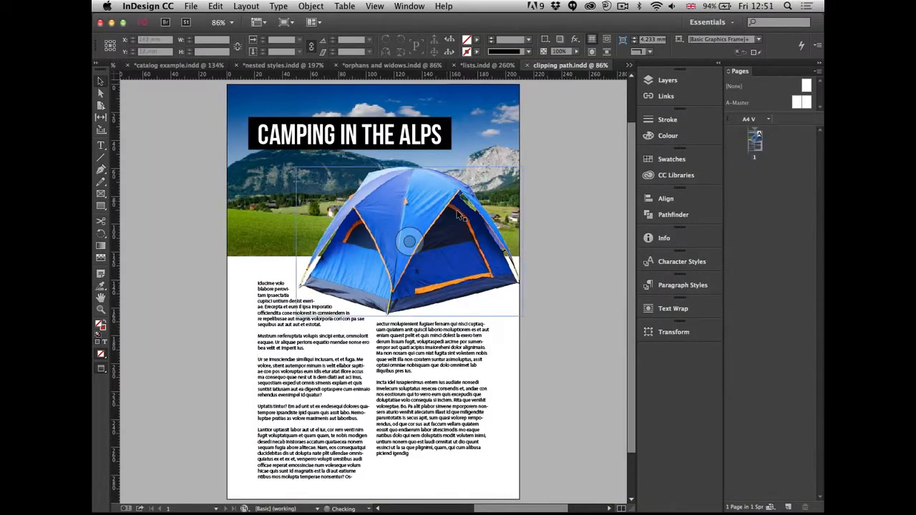
left_click(461, 207)
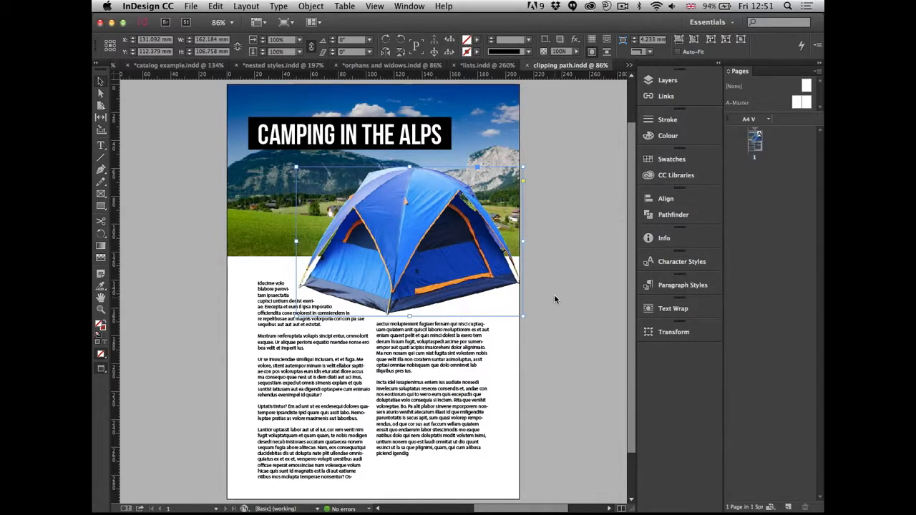
Step: Switch to Adobe Bridge, open the Links folder of 5 Clipping Path, and open the blue dome tent image in Photoshop
key("super+Tab")
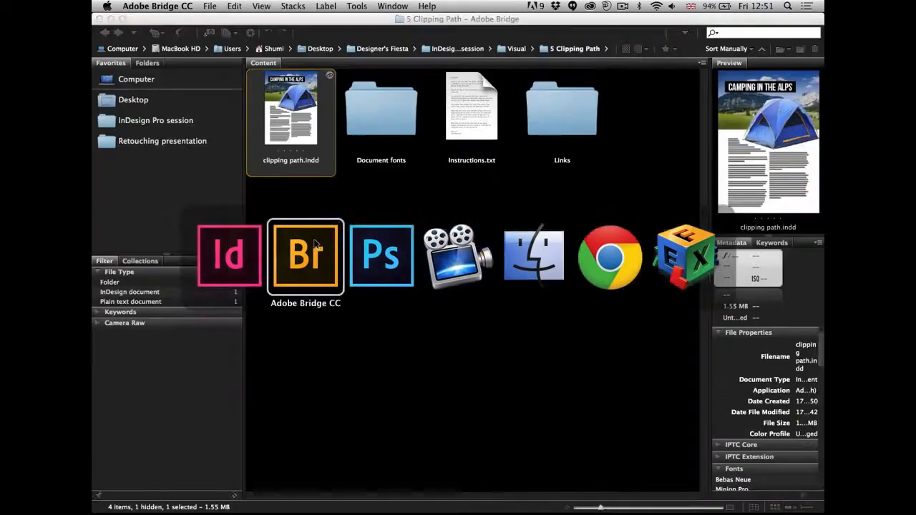
key("Right")
key("Right")
key("Right")
key("Return")
key("Right")
key("Right")
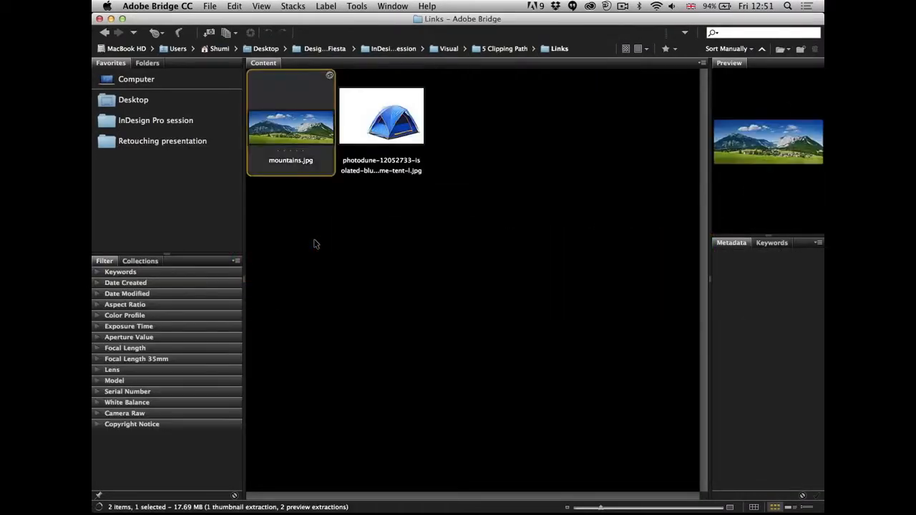
key("Return")
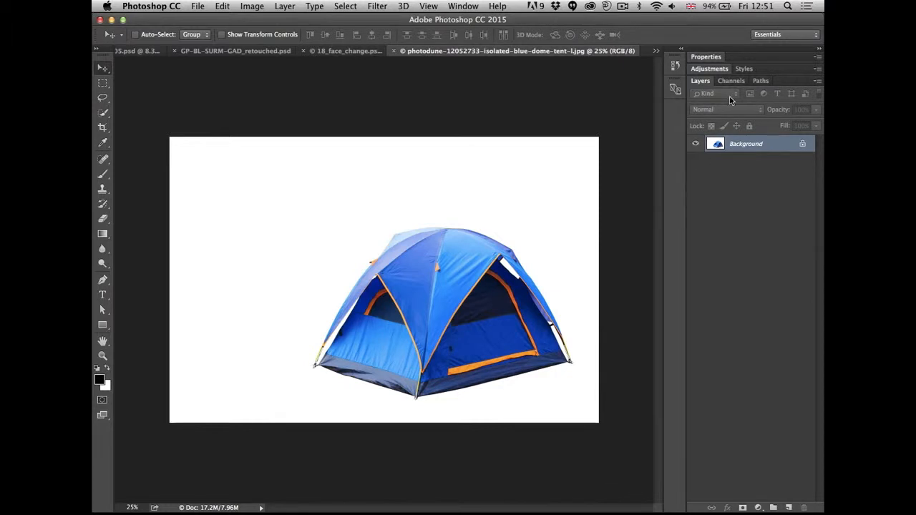
Step: Select the saved path "tent" and inspect its outline and anchor points around the tent
left_click(759, 81)
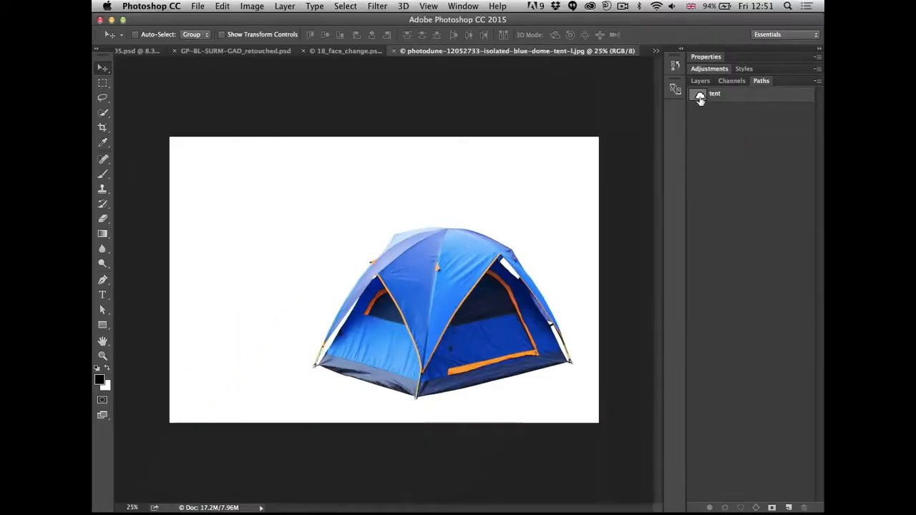
key("a")
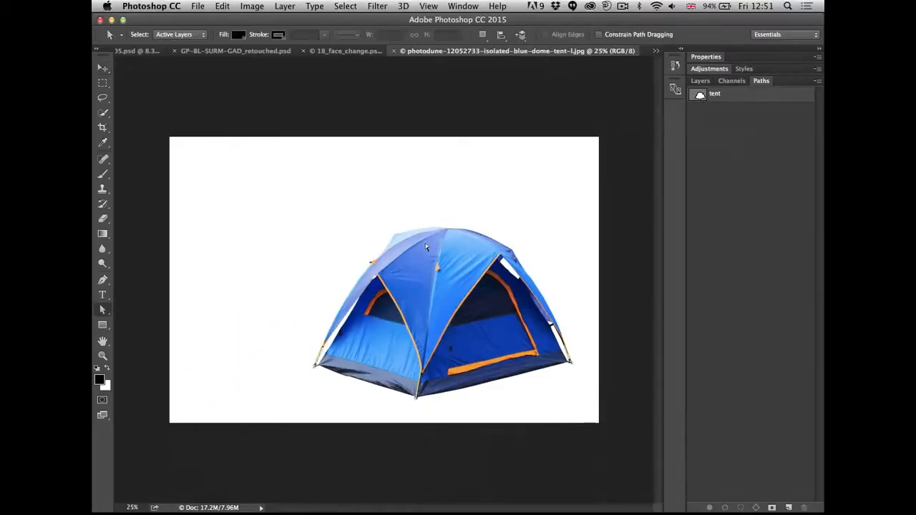
left_click(709, 98)
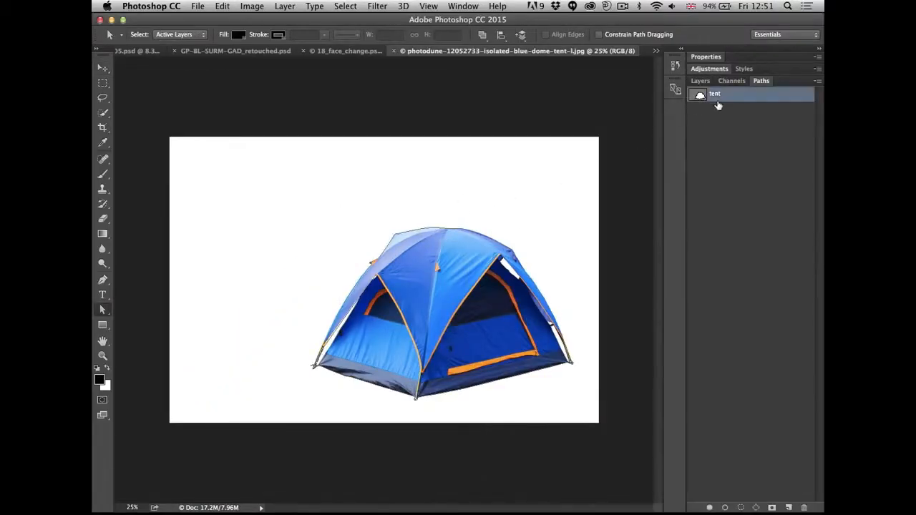
key("v")
key("a")
left_click(387, 245)
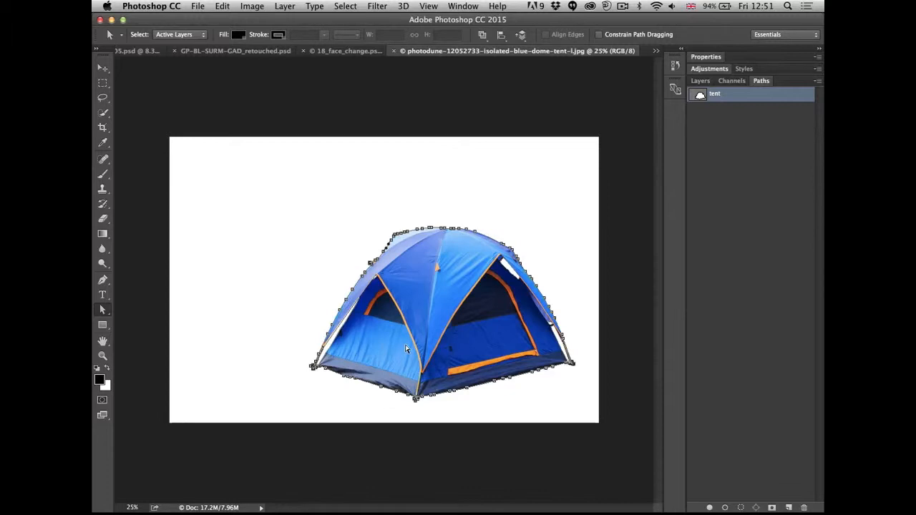
left_click(406, 349)
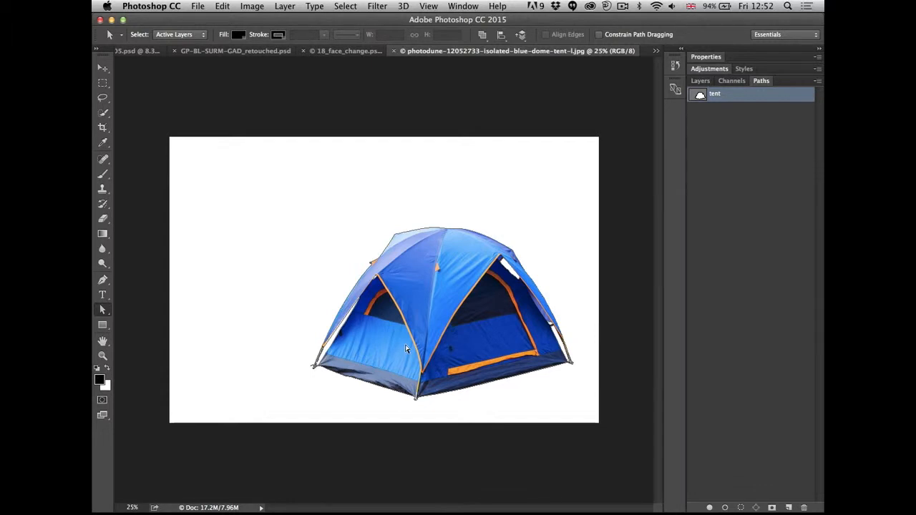
Step: Close the tent image in Photoshop and switch back to InDesign
key("super+w")
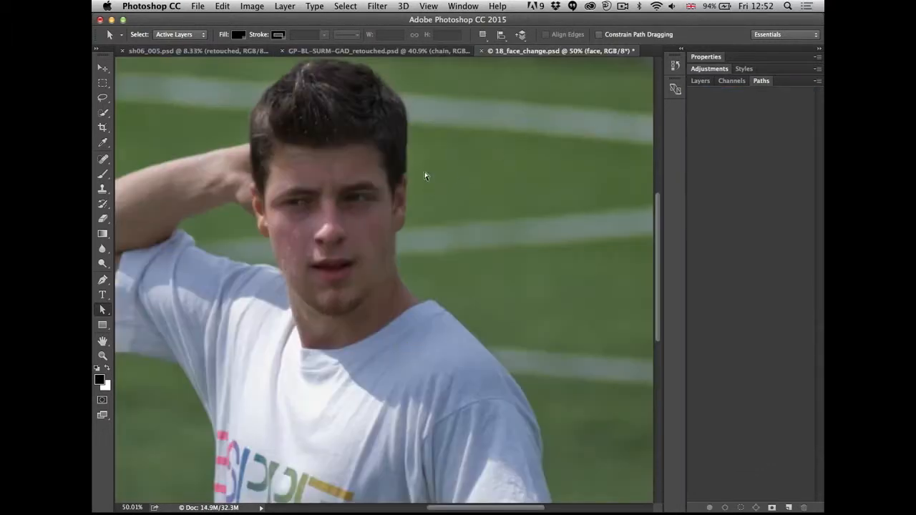
key("super+Tab")
key("super+Tab")
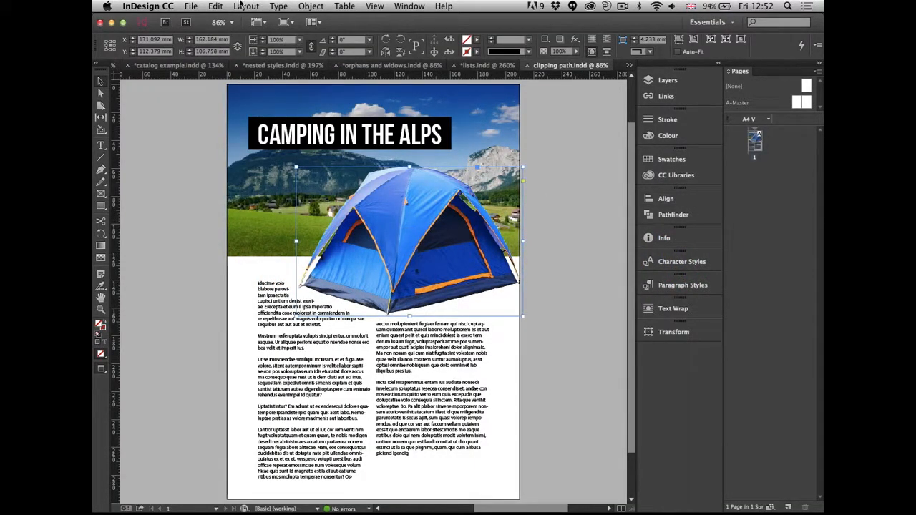
Step: Review the Clipping Path options and the clipping path commands available for the placed tent image
left_click(310, 5)
mouse_move(390, 345)
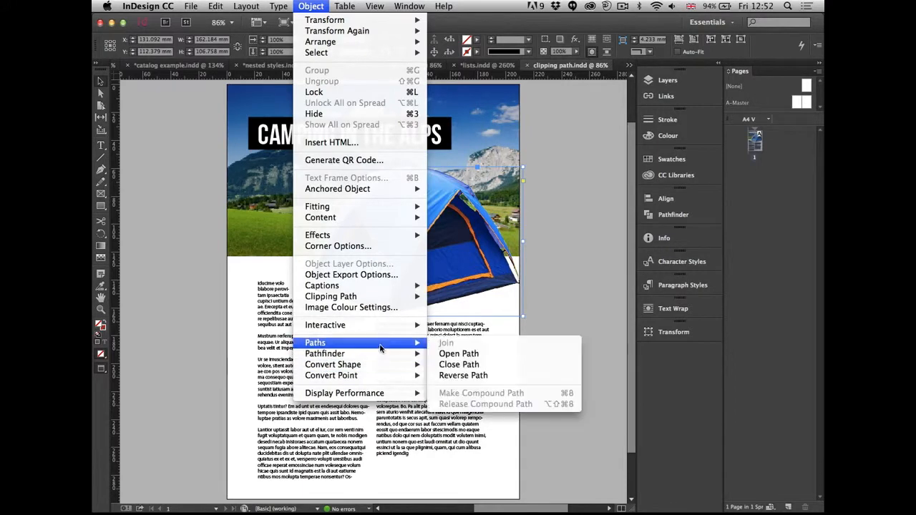
mouse_move(385, 298)
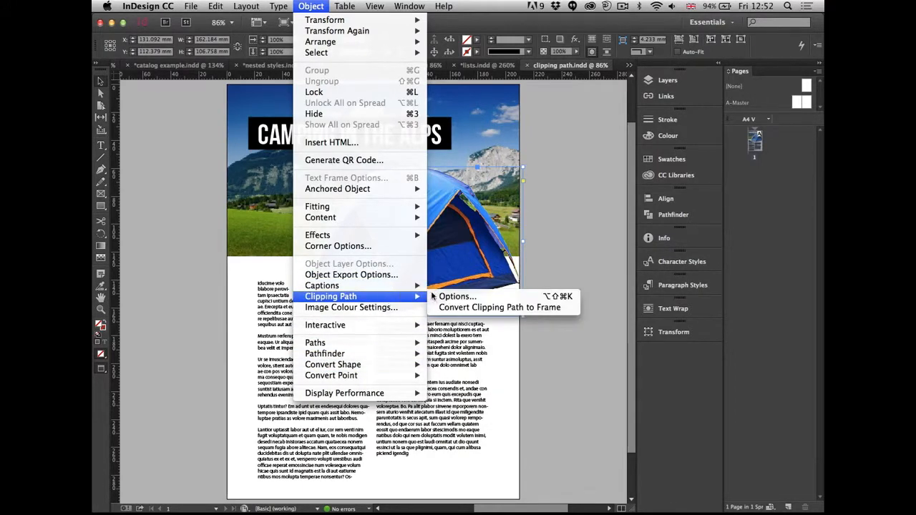
left_click(501, 297)
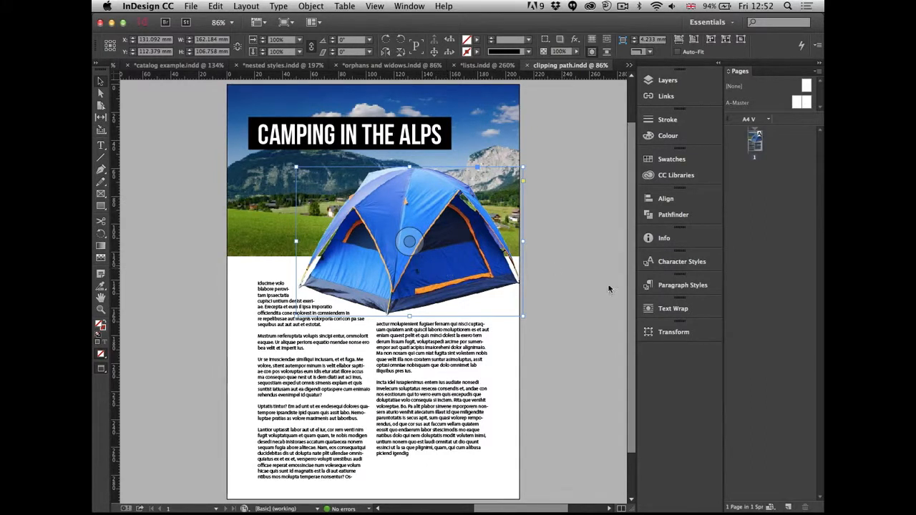
mouse_move(820, 509)
left_mouse_down()
mouse_move(779, 453)
mouse_move(653, 364)
mouse_move(822, 511)
left_mouse_up()
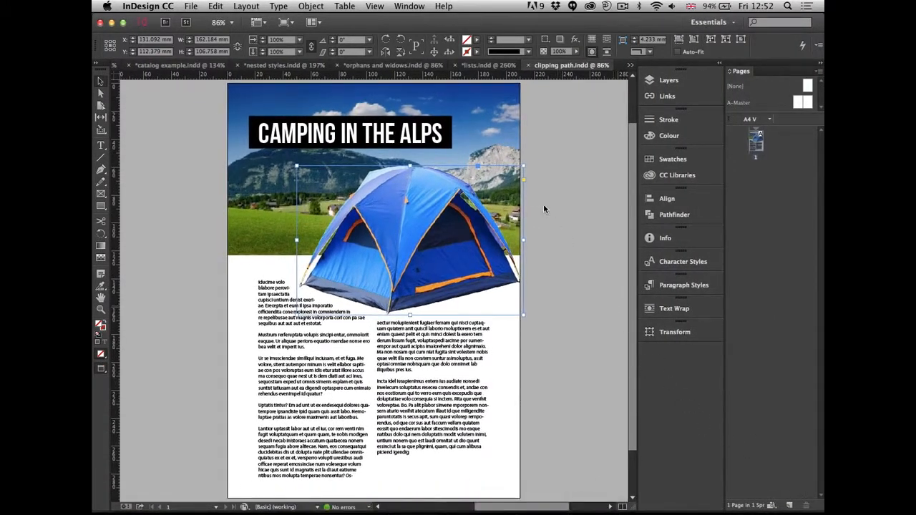
left_click(319, 6)
mouse_move(391, 296)
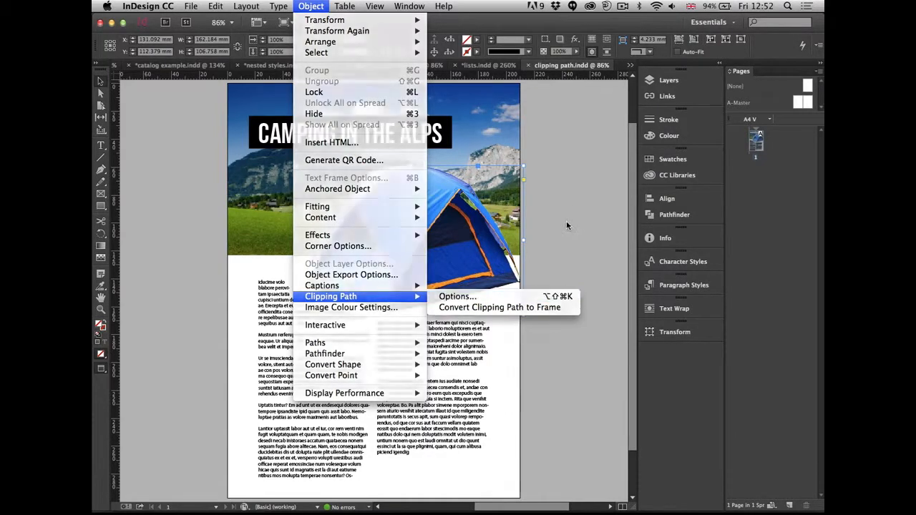
left_click(534, 306)
left_click(587, 250)
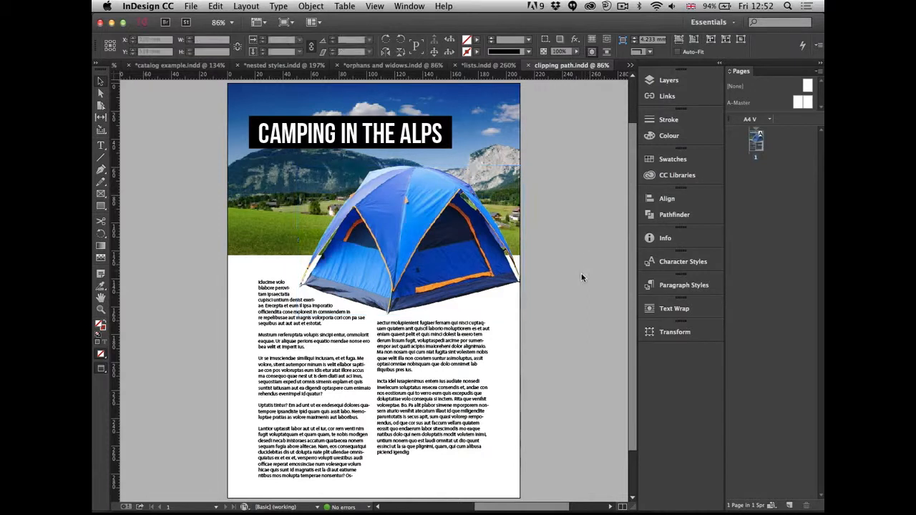
Step: Move the "Camping in the Alps" title frame down over the middle of the tent to test the text wrap
left_click(350, 134)
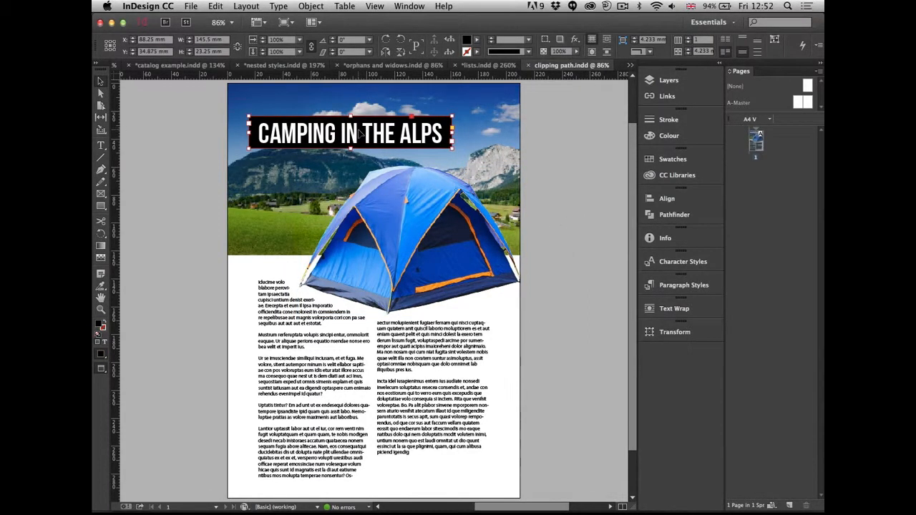
left_click(441, 228)
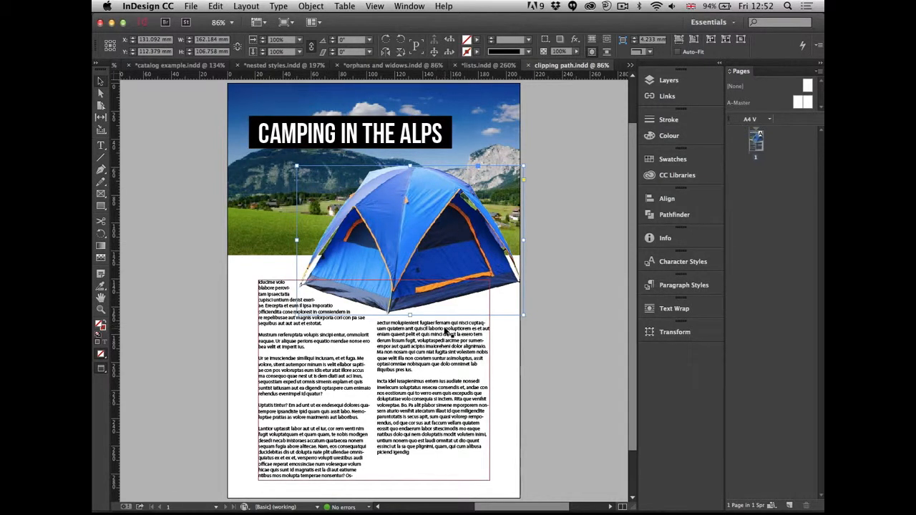
left_click_drag(431, 139, 433, 199)
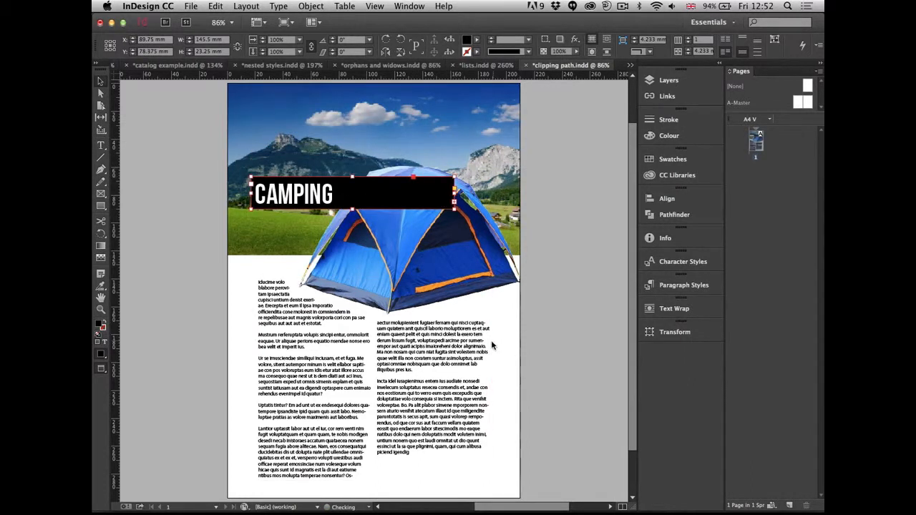
left_click_drag(389, 198, 413, 253)
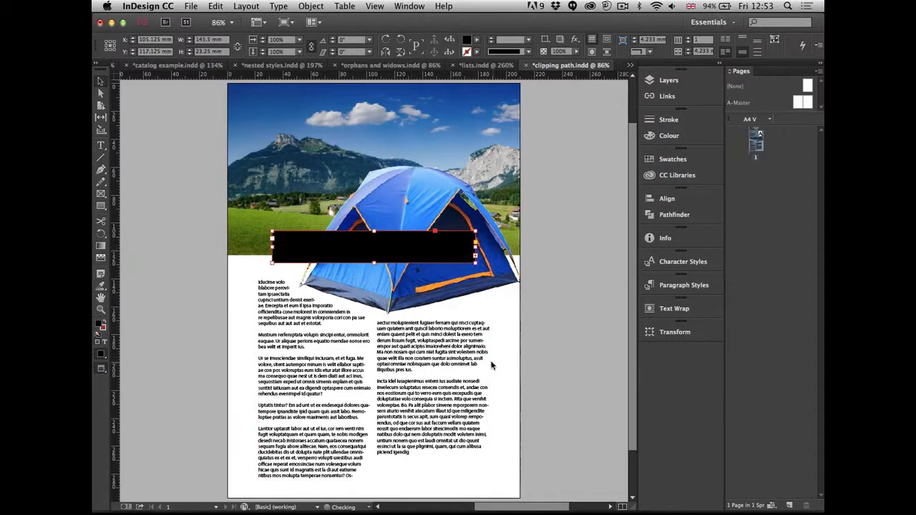
Step: Check the title frame's Text Frame Options and look through the program preferences without changing anything
left_click(433, 197)
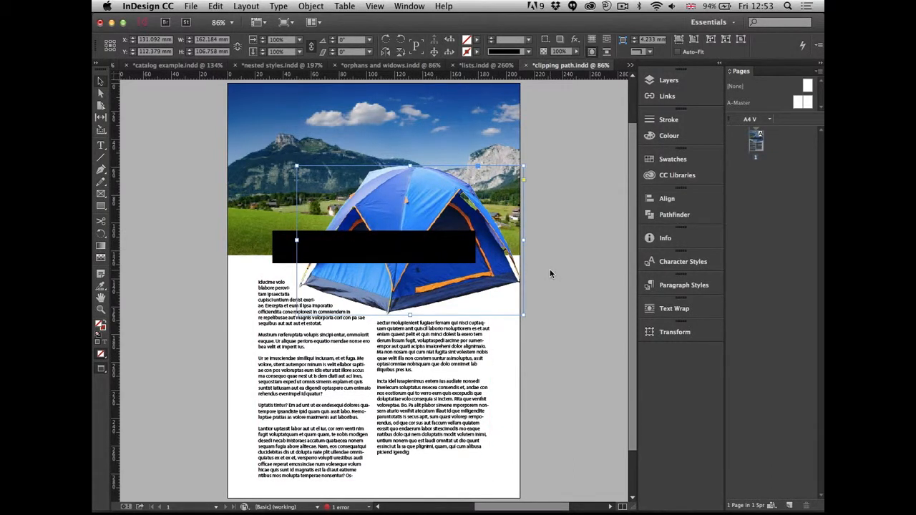
left_click(285, 247)
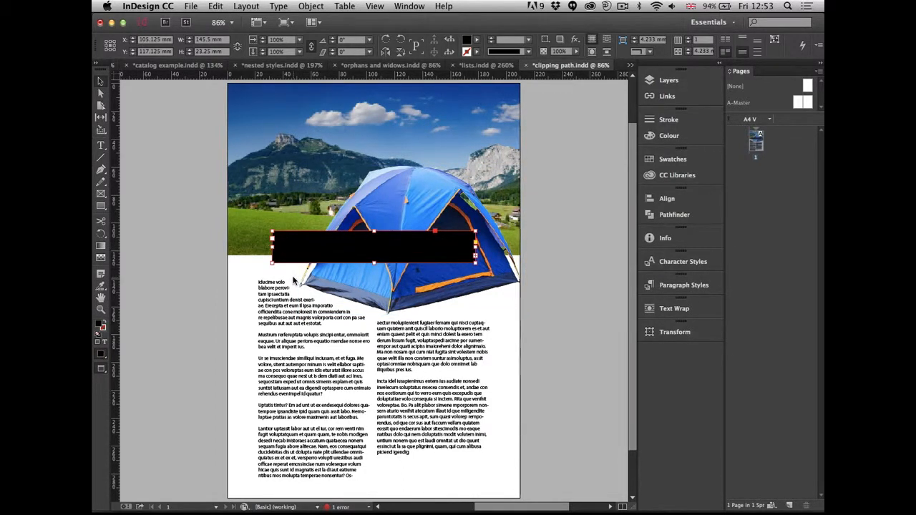
left_click(312, 6)
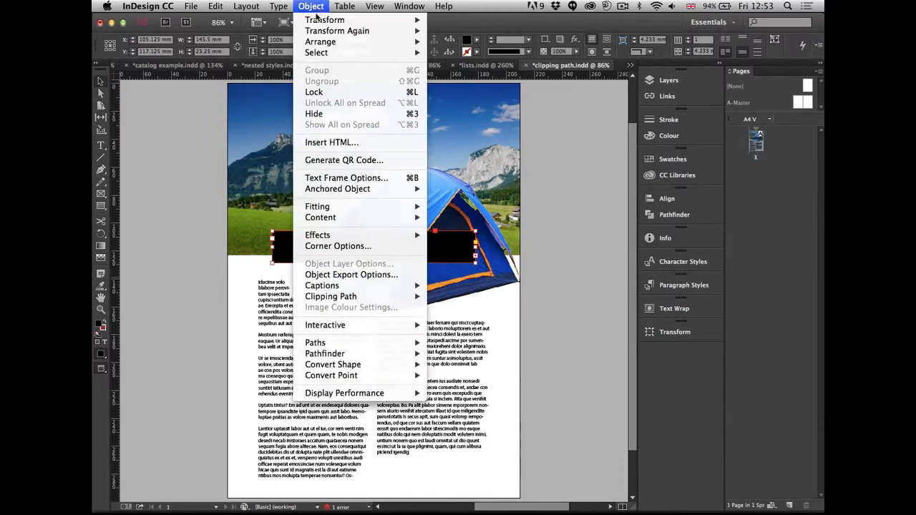
left_click(366, 179)
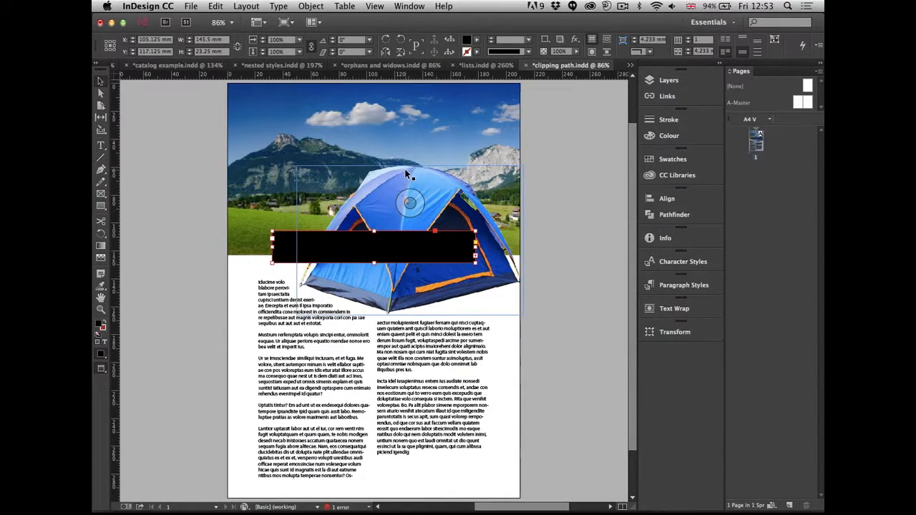
left_click(581, 144)
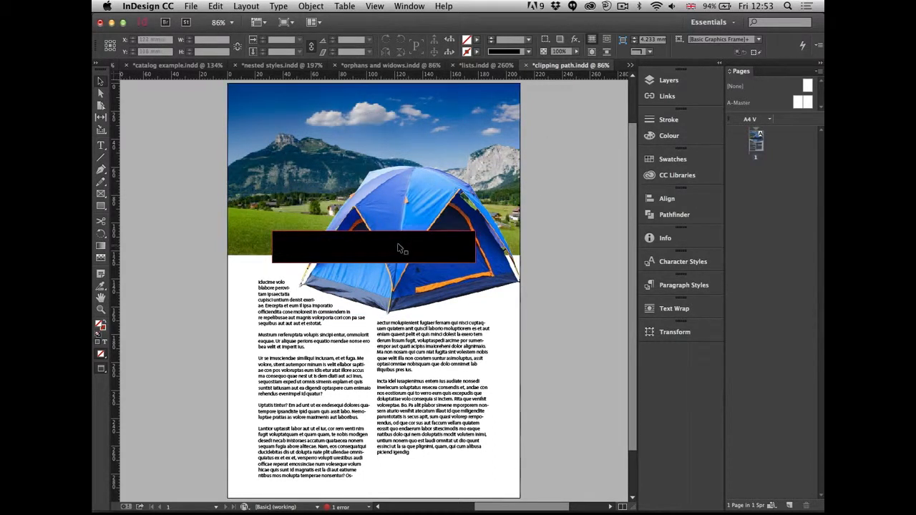
key("super+k")
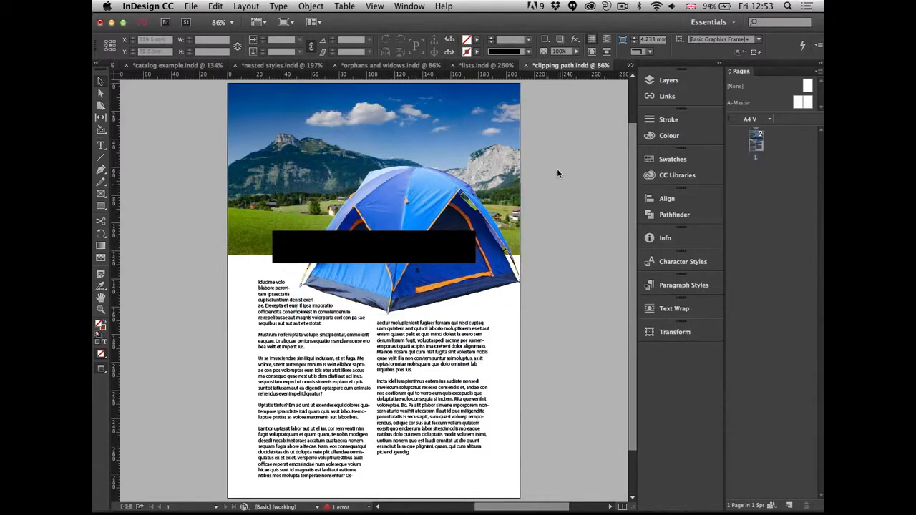
left_click(169, 7)
left_click(185, 122)
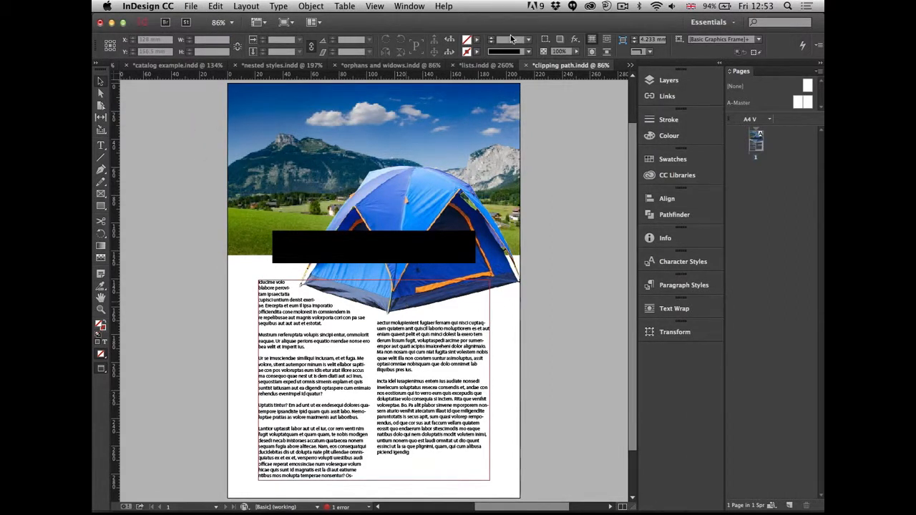
Step: Close all open InDesign documents without saving the changes
left_click(527, 65)
left_click(517, 283)
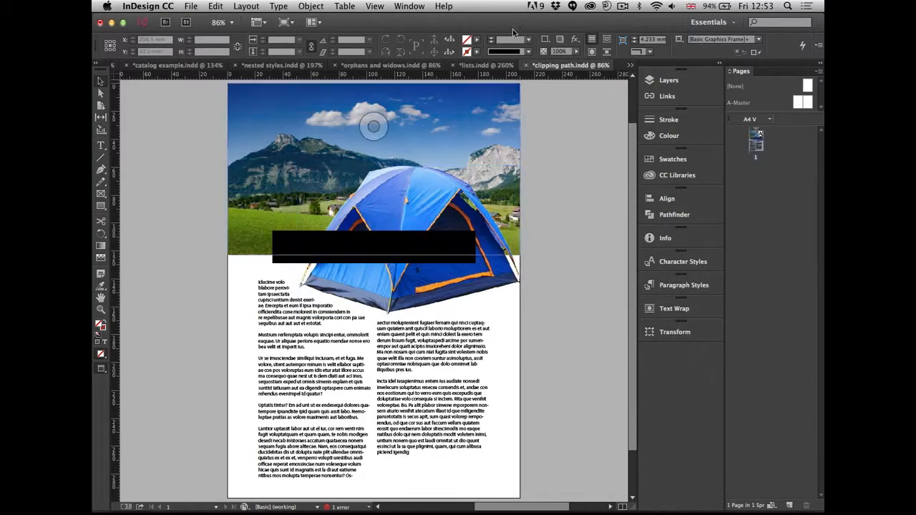
left_click(526, 65)
left_click(477, 282)
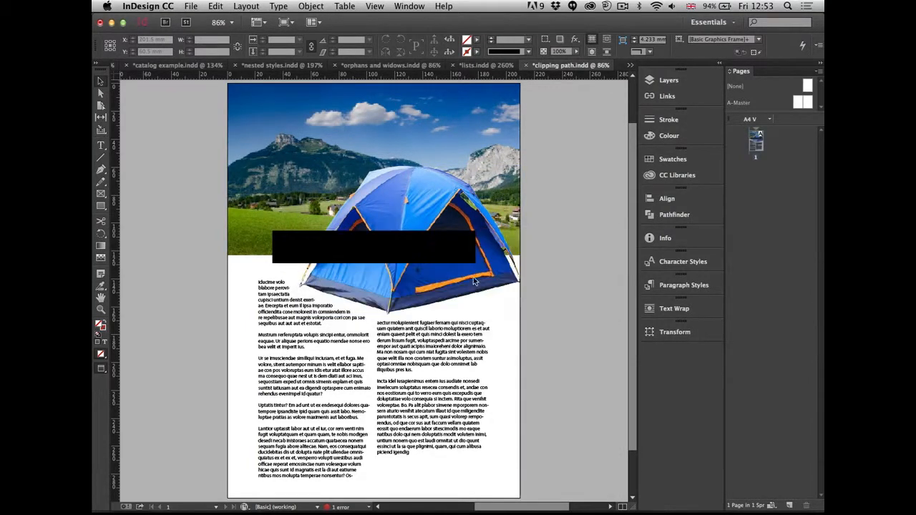
key("super+w")
left_click(461, 285)
key("super+w")
left_click(458, 285)
key("super+w")
left_click(462, 284)
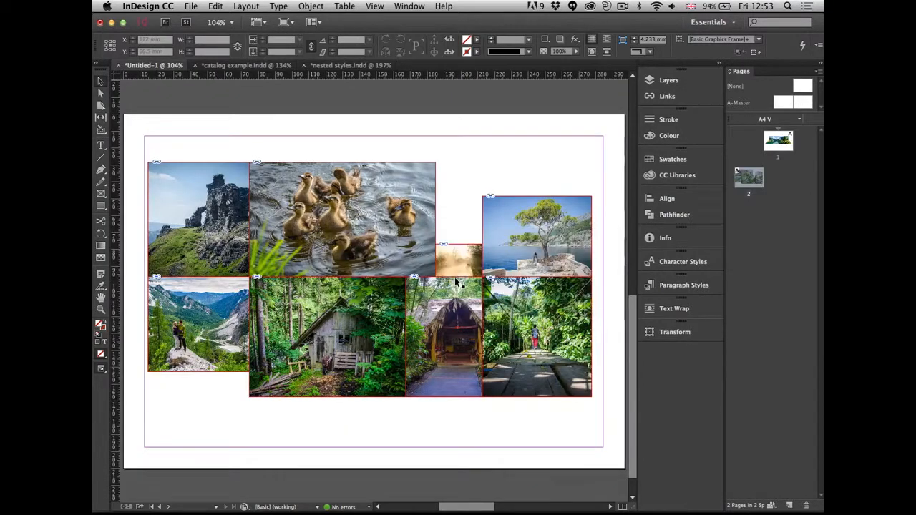
key("super+w")
left_click(405, 284)
key("super+w")
left_click(433, 283)
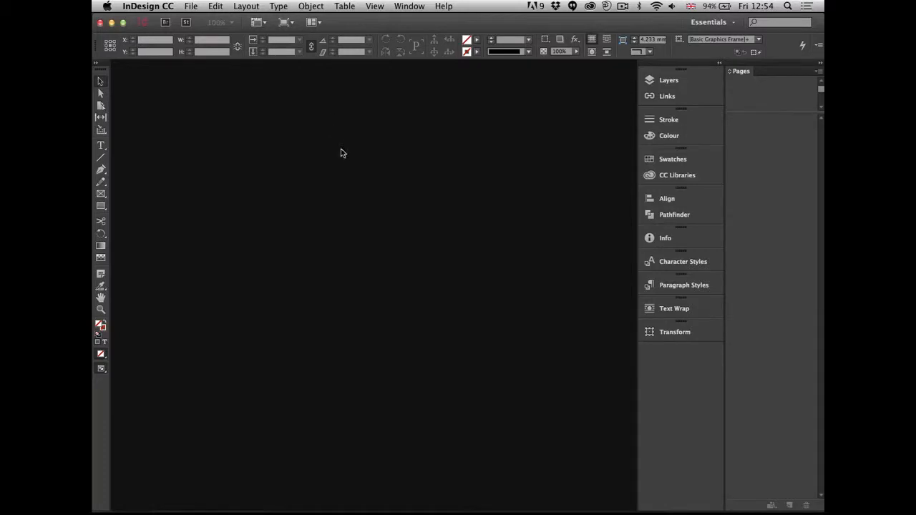
Step: Switch to Adobe Bridge and go up from the Links folder to the Visual folder
left_click(162, 7)
left_click(175, 112)
mouse_move(316, 501)
left_click(426, 496)
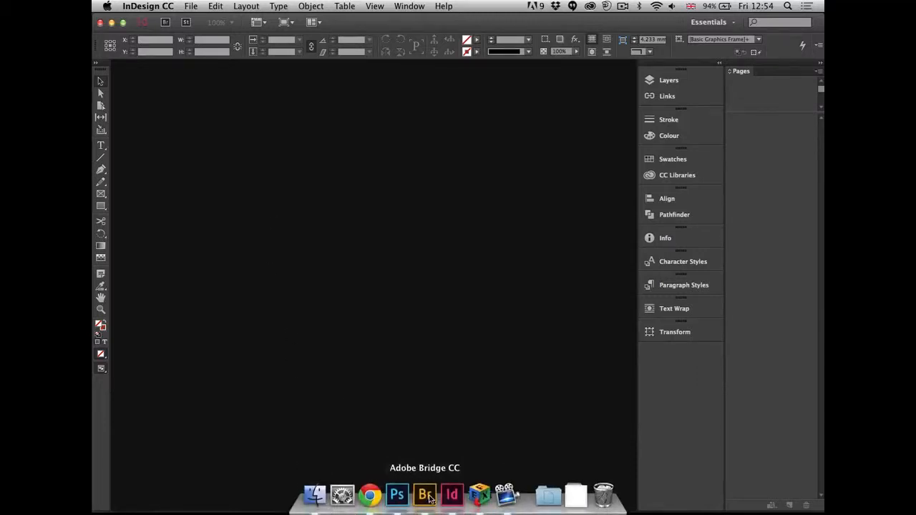
left_click(465, 291)
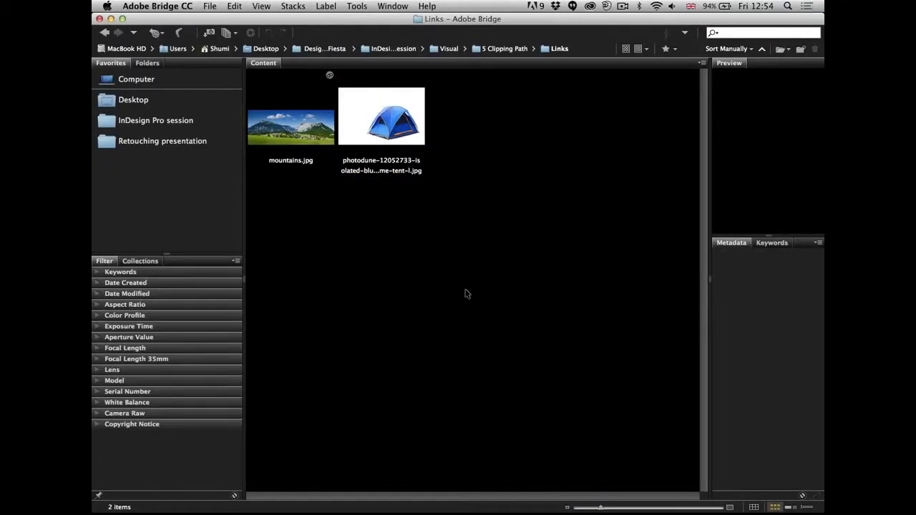
key("super+Up")
key("super+Up")
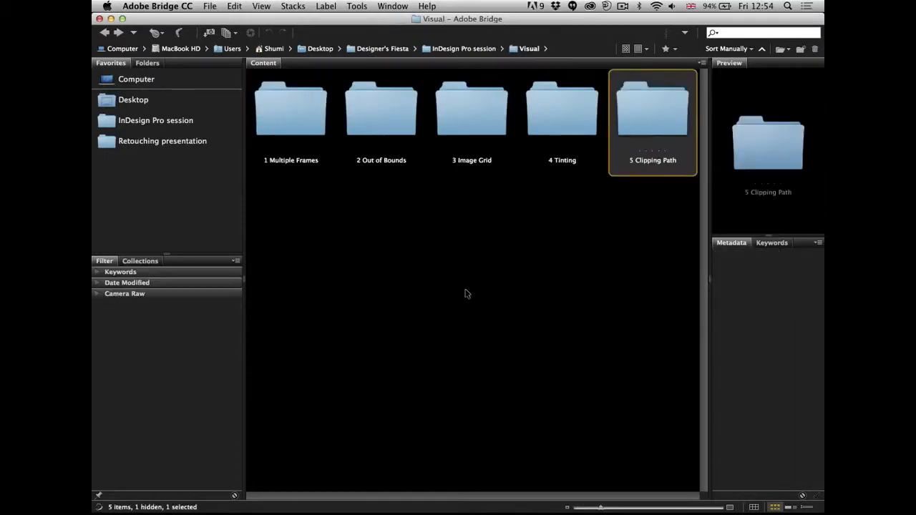
Step: Go to the Technical folder and open its 5 Text Wrap subfolder
key("super+Up")
key("Left")
key("super+Down")
key("Right")
key("Right")
key("Right")
key("Right")
key("super+Down")
key("Right")
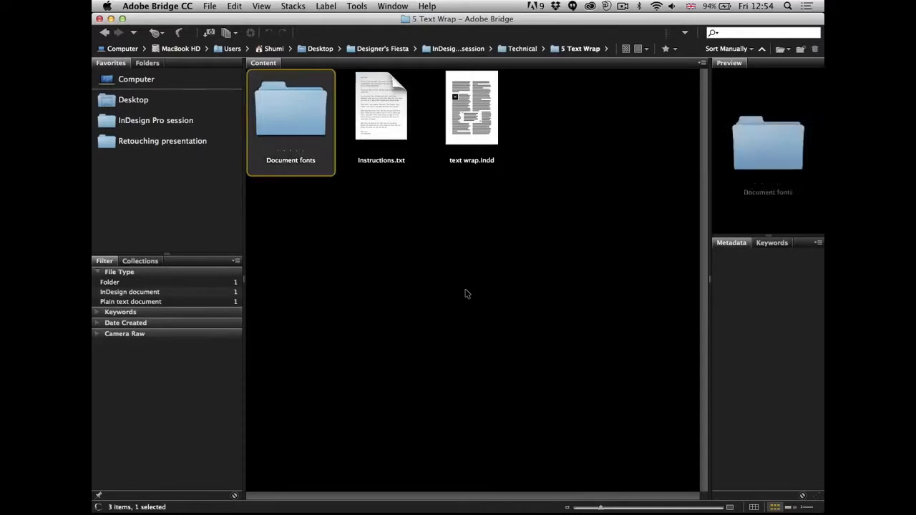
Step: Select text wrap.indd in the 5 Text Wrap folder in Bridge and open it in InDesign
key("Right")
key("Right")
key("super+Tab")
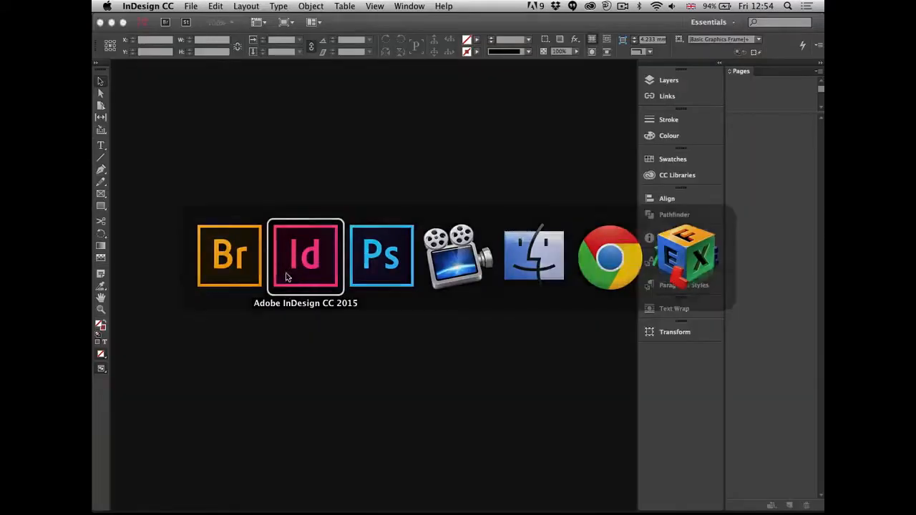
mouse_move(316, 501)
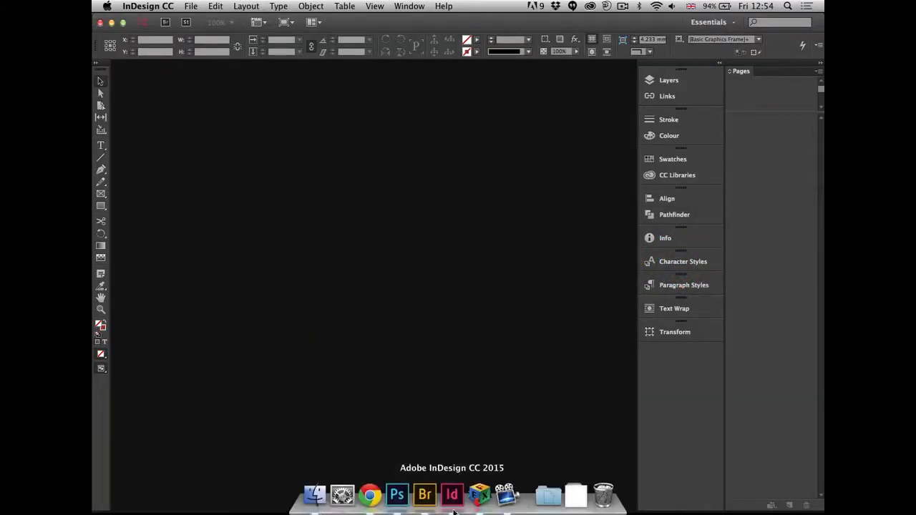
right_click(452, 494)
left_click(469, 462)
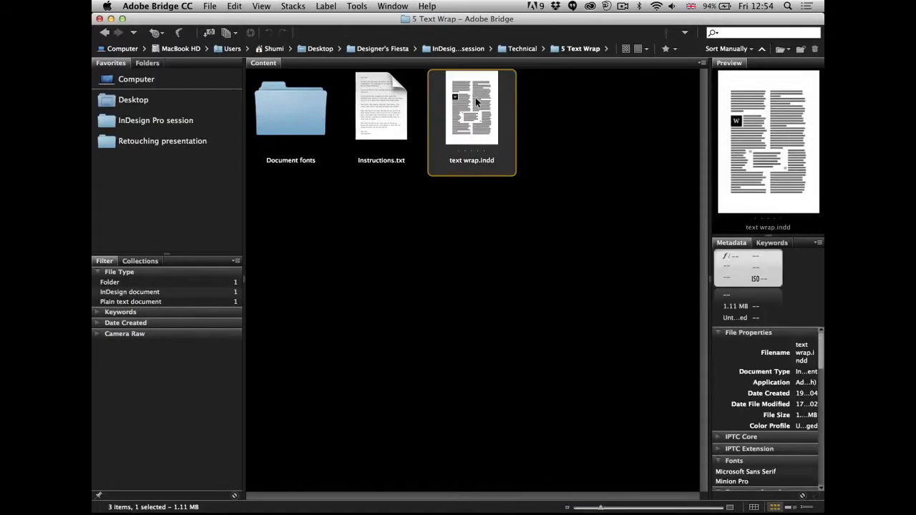
left_click(451, 494)
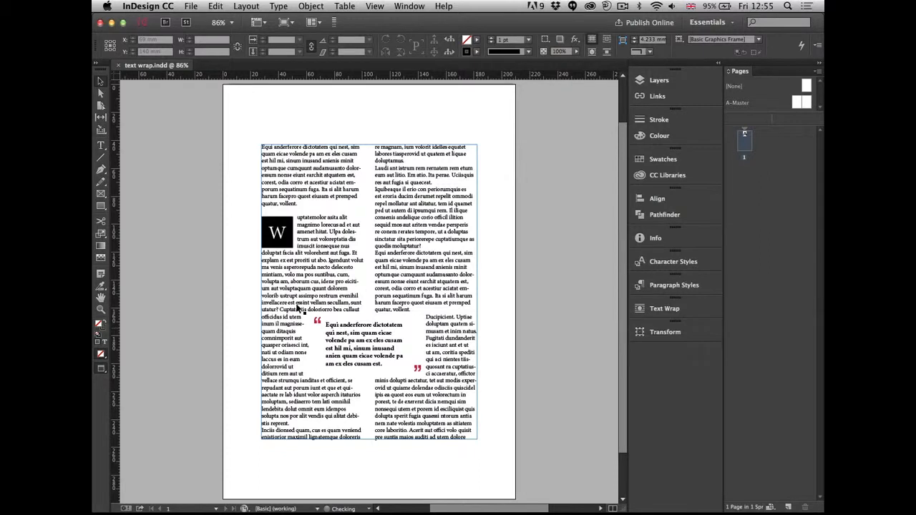
Step: Delete the end of the central pull quote from "eicae volende pa" onward, and undo the deletion
left_click(224, 274)
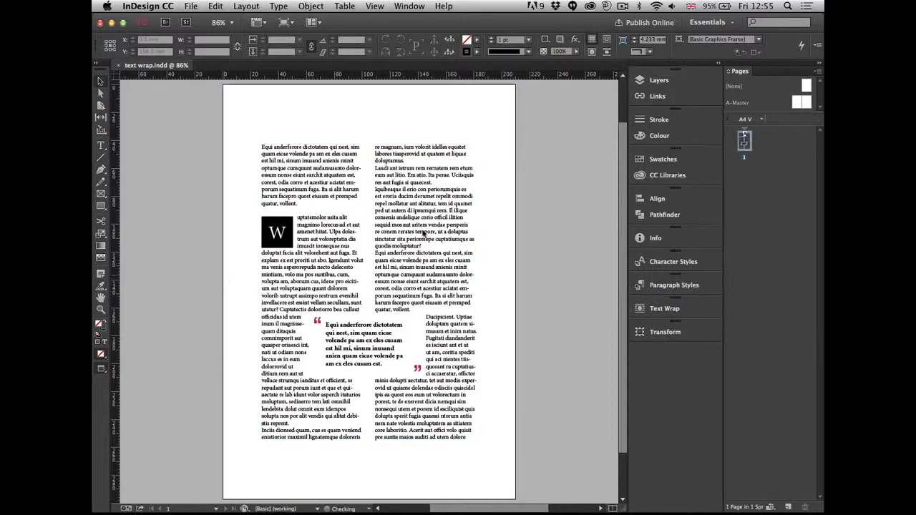
left_click_drag(286, 303, 470, 413)
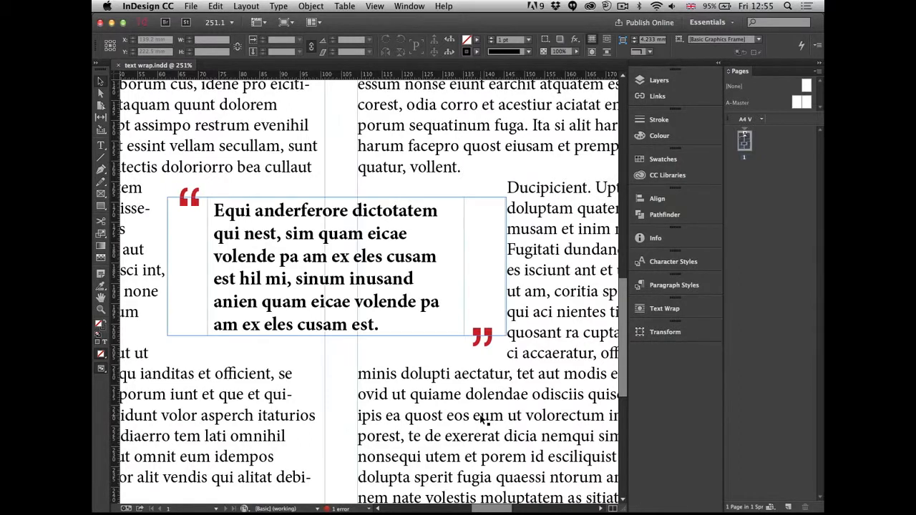
left_click(339, 279)
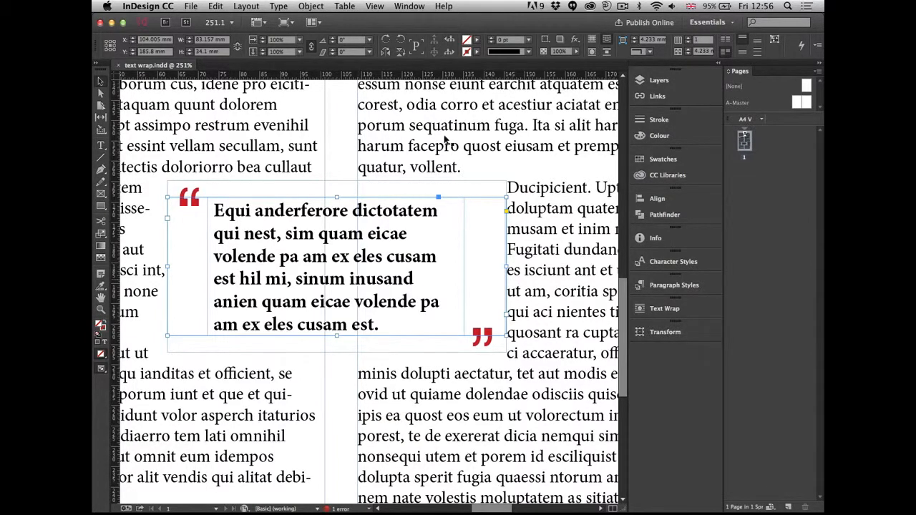
double_click(379, 326)
left_click_drag(380, 326, 312, 303)
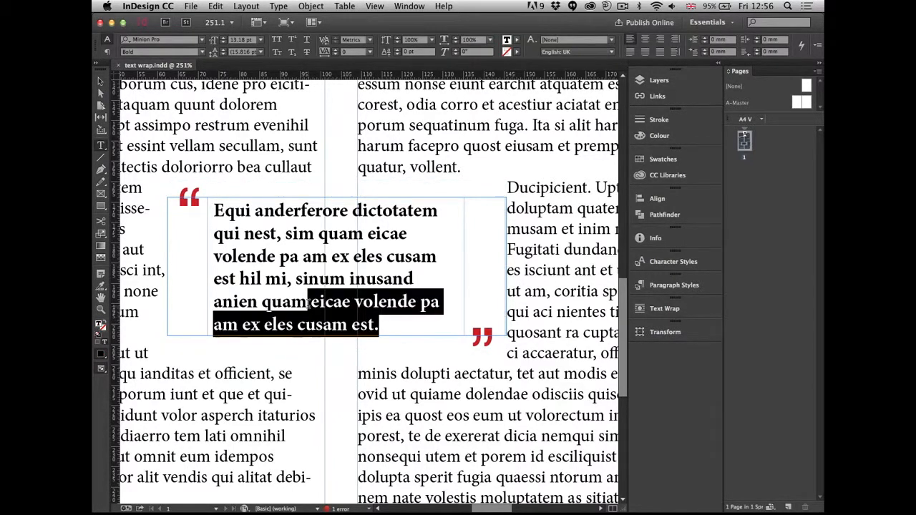
key("BackSpace")
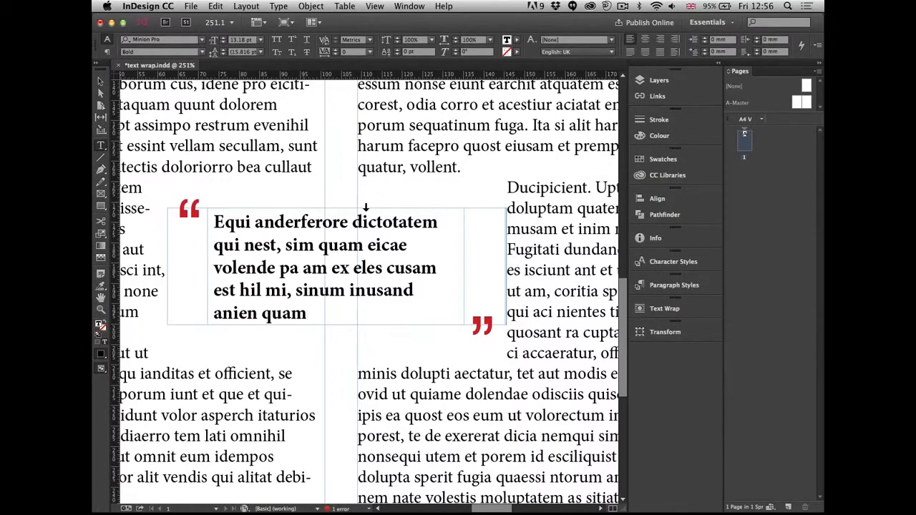
key("super+z")
Step: Copy the pull quote's ending from "sinum inusand" to "cusam est." and paste it after the last sentence
left_click_drag(388, 330, 395, 335)
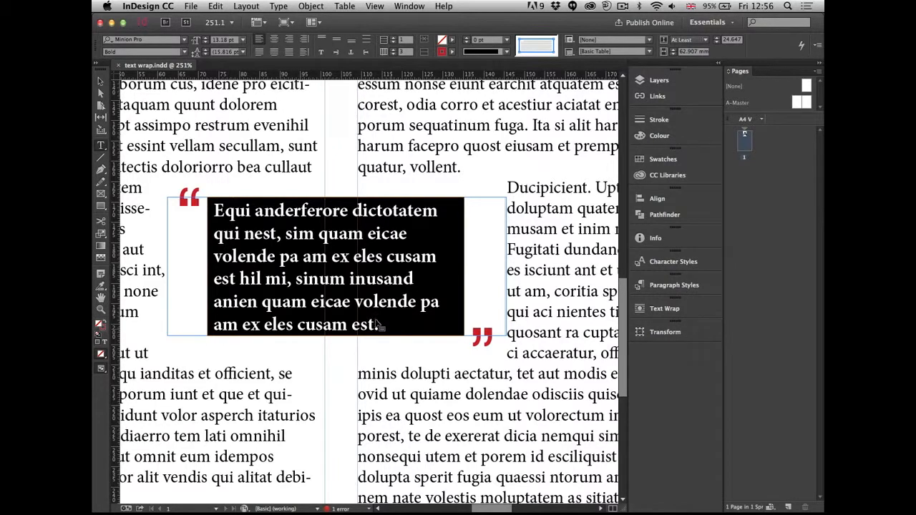
left_click(383, 321)
left_click_drag(384, 320, 295, 278)
key("ctrl+c")
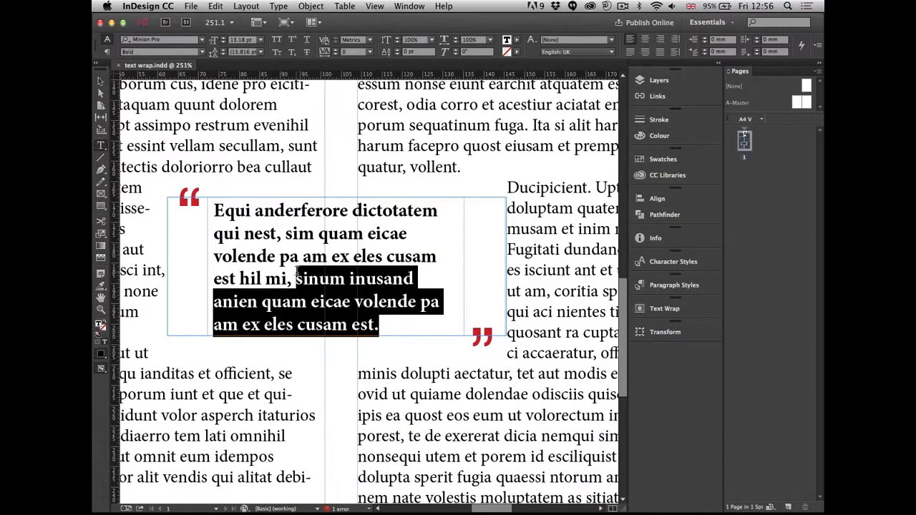
left_click(391, 323)
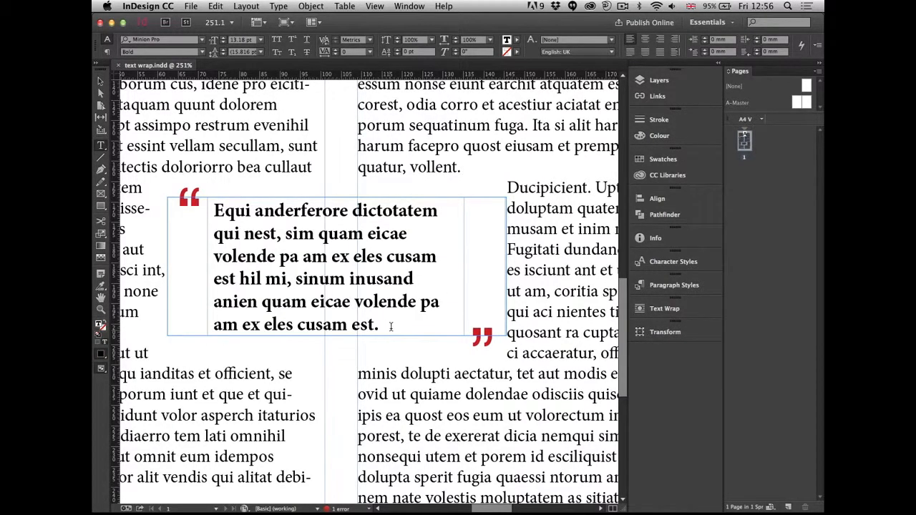
key("ctrl+v")
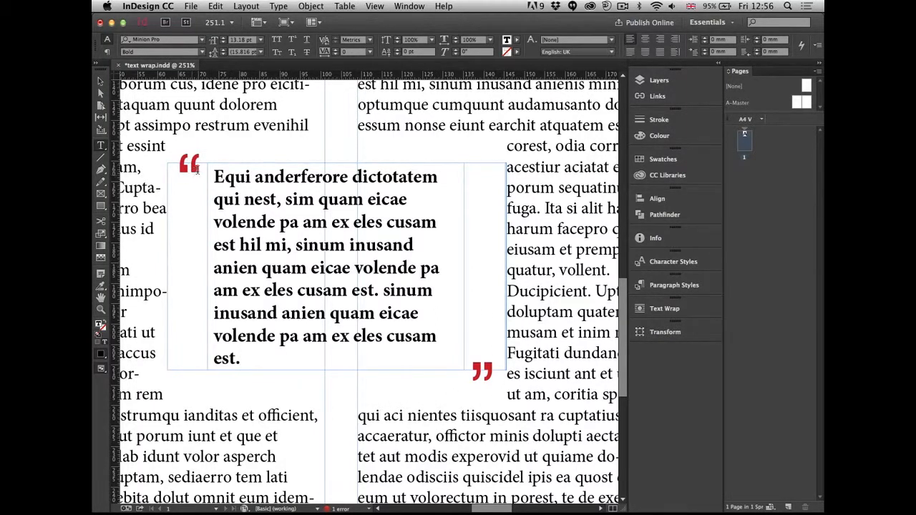
Step: Examine the formatting of the opening quotation mark and of the quote text in the pull quote's table cells
left_click_drag(199, 168, 188, 208)
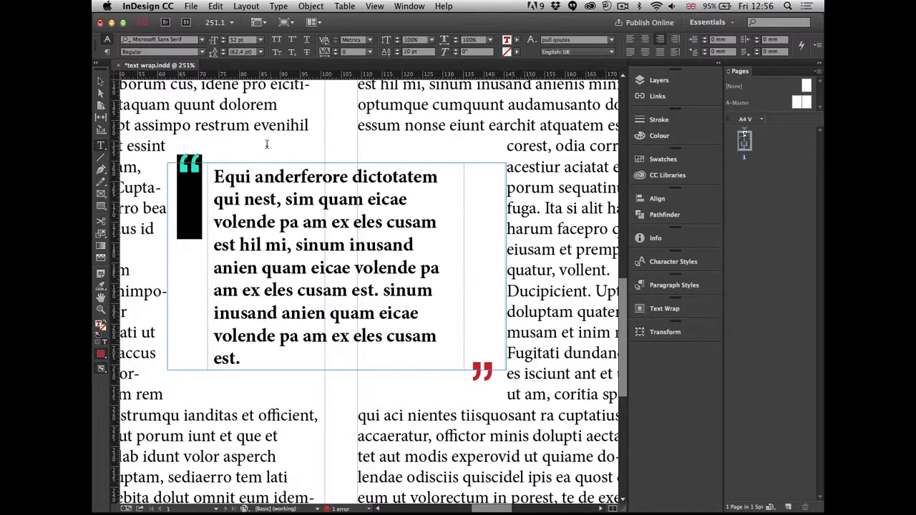
left_click(373, 267)
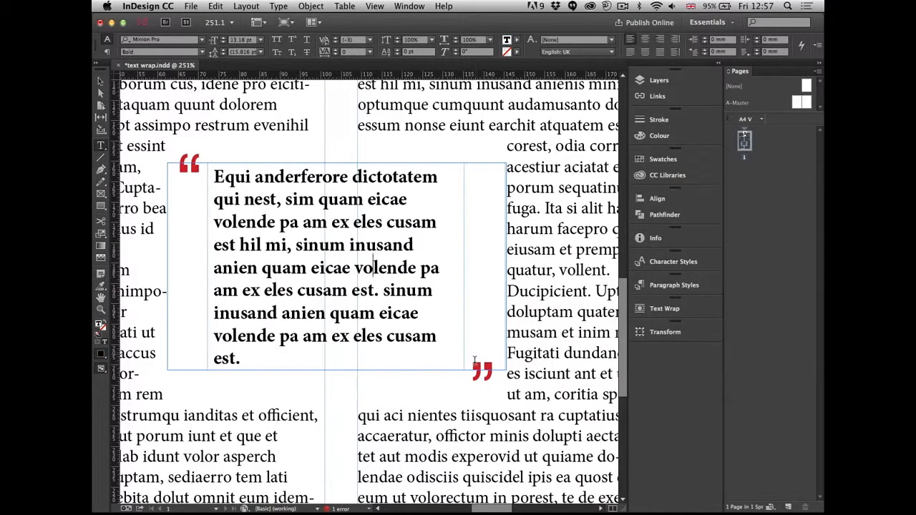
key("super+a")
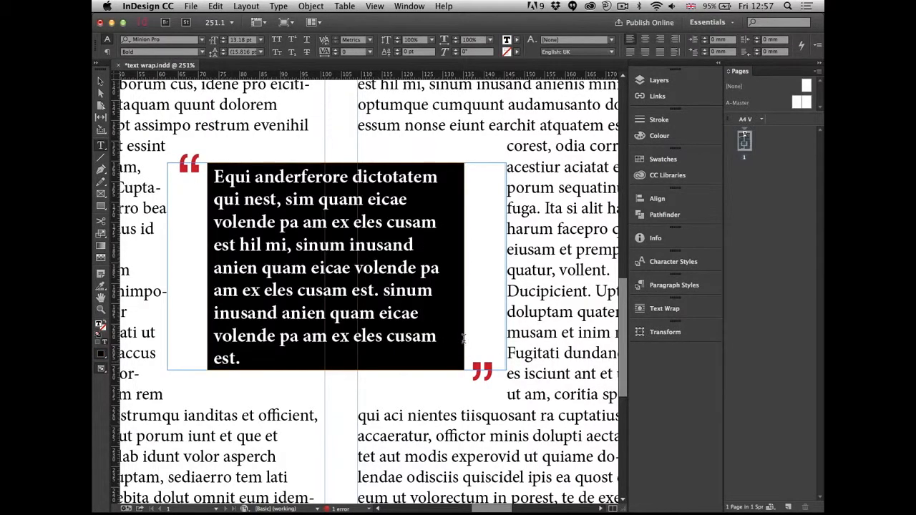
Step: Replace the end of the pull quote from "cusam est. sinum" onward with the filler text "dsfjhsdfhjsdhfjsdfjshdjh"
left_click(101, 80)
double_click(321, 331)
left_click_drag(270, 360, 296, 283)
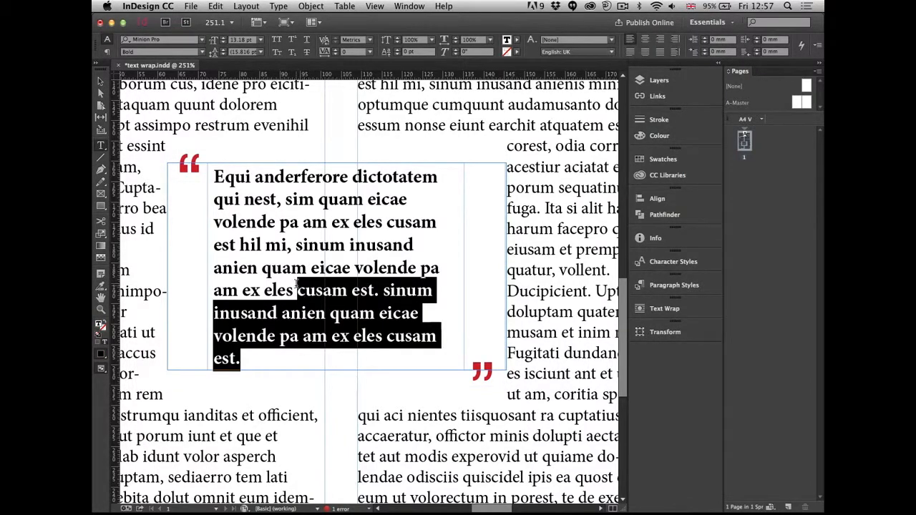
key("BackSpace")
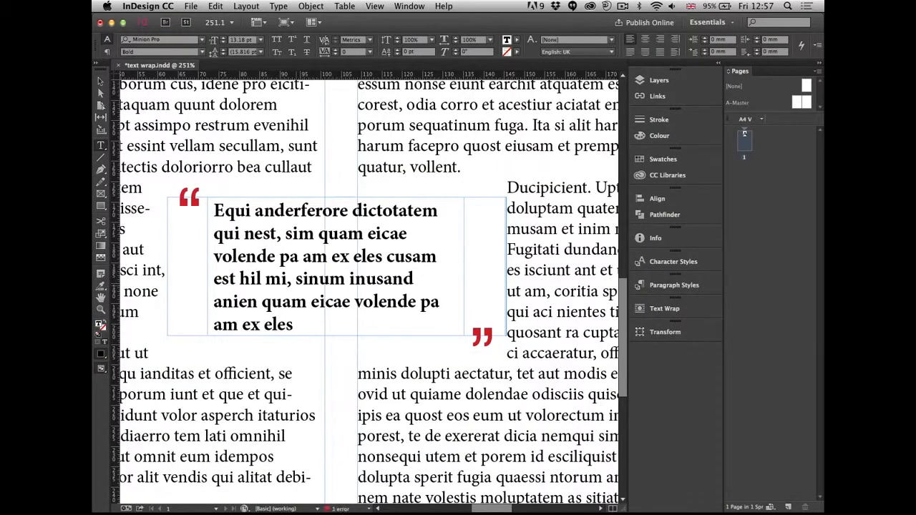
type("dsfjhsdfhjsdhfjsd")
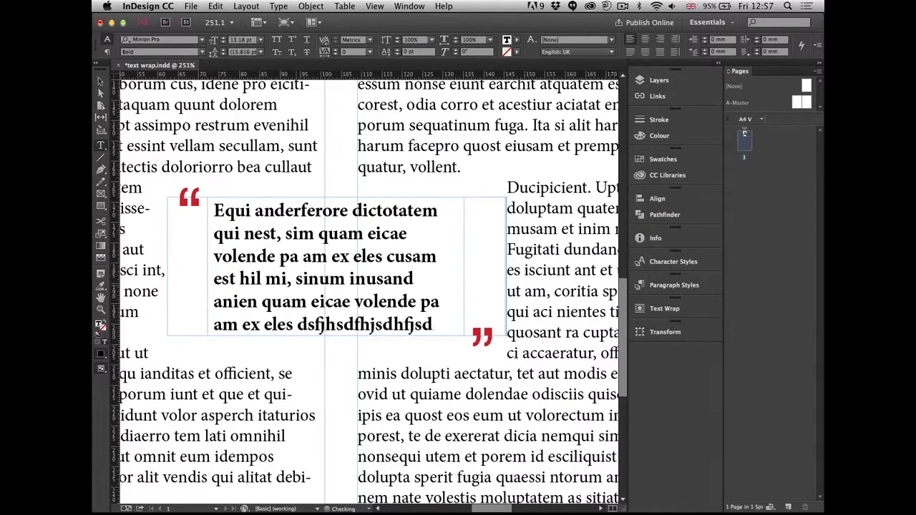
type("fjshdjh")
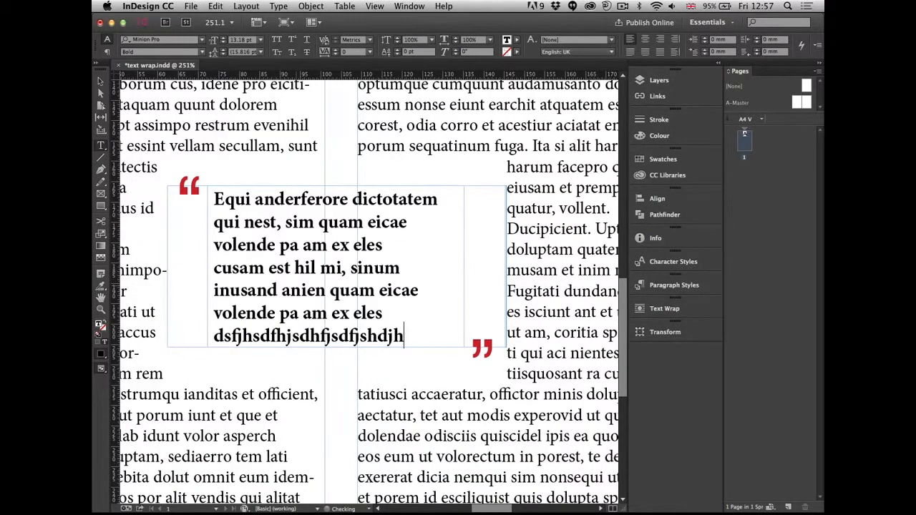
Step: Inspect the auto-sizing settings in the pull quote frame's Text Frame Options and close the dialog without changing them
key("super+a")
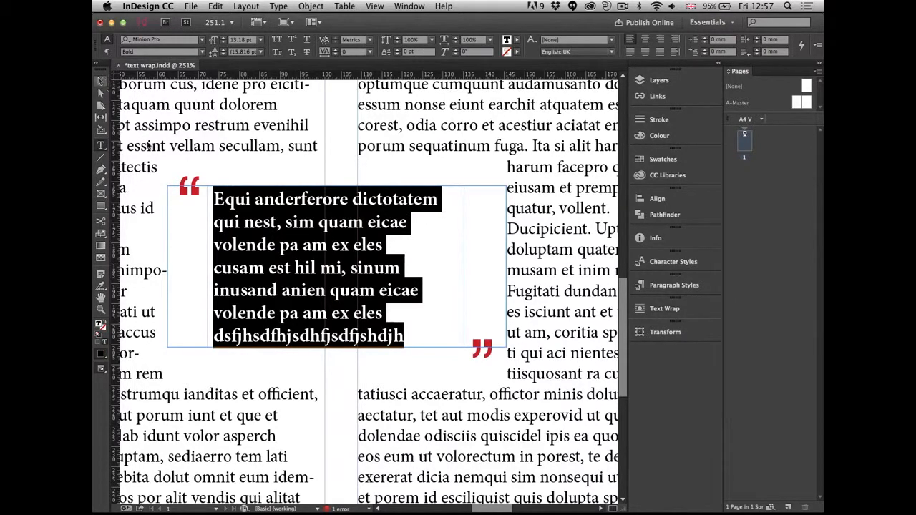
key("Escape")
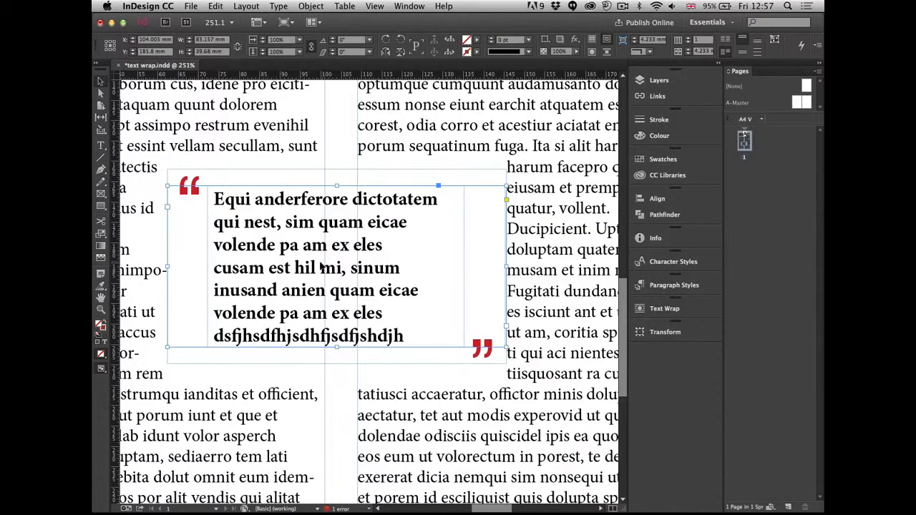
key("super+b")
left_click_drag(718, 96, 543, 79)
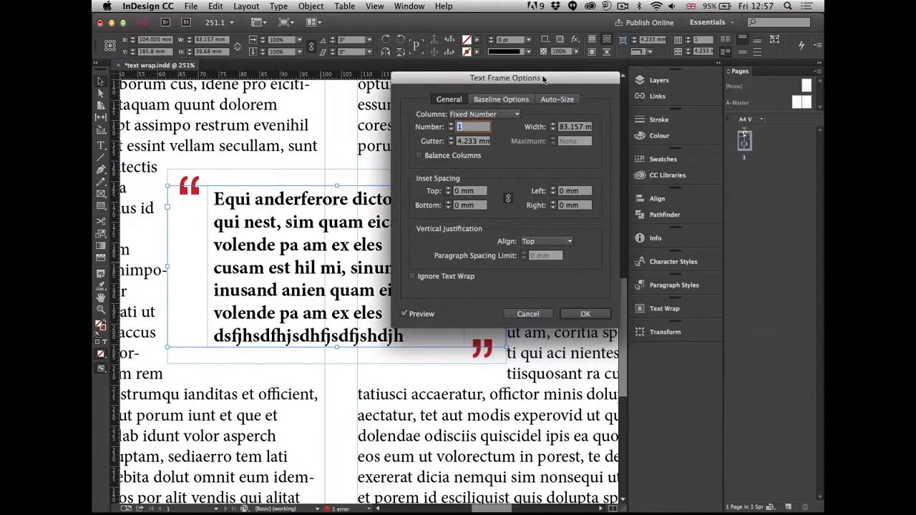
left_click(557, 99)
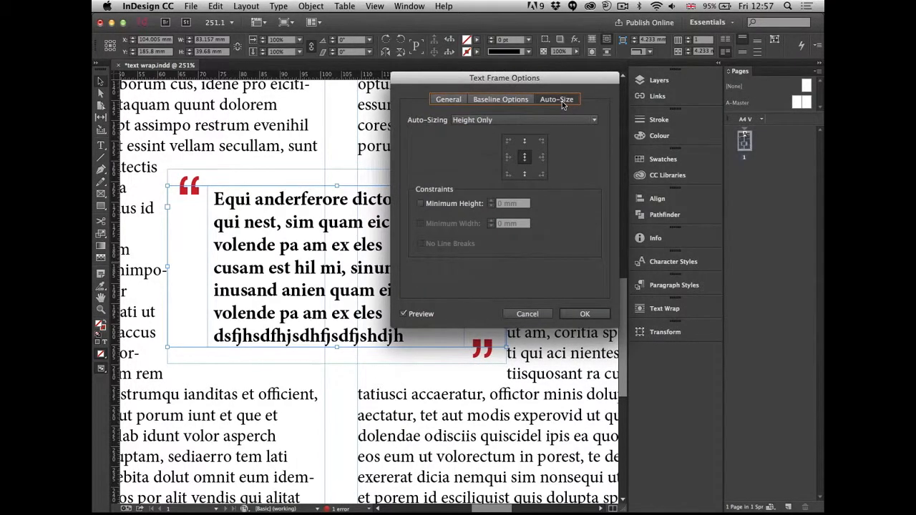
left_click(494, 119)
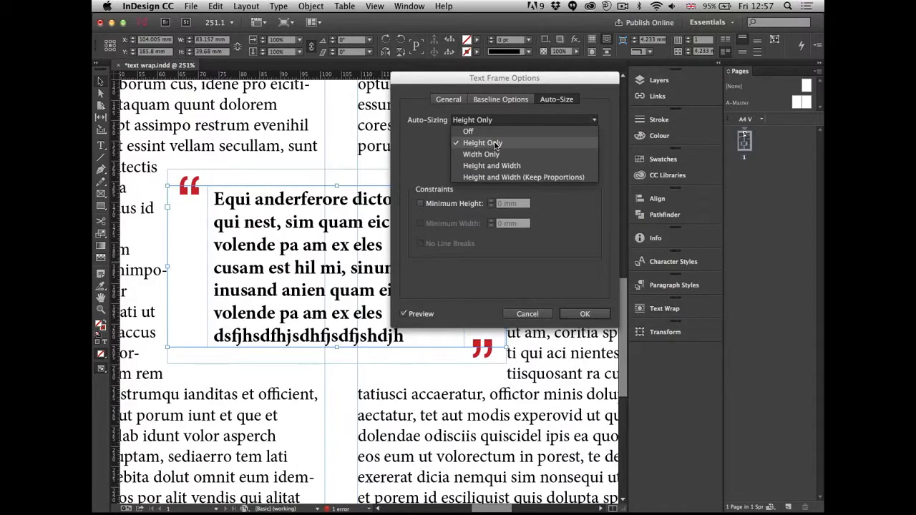
left_click(419, 152)
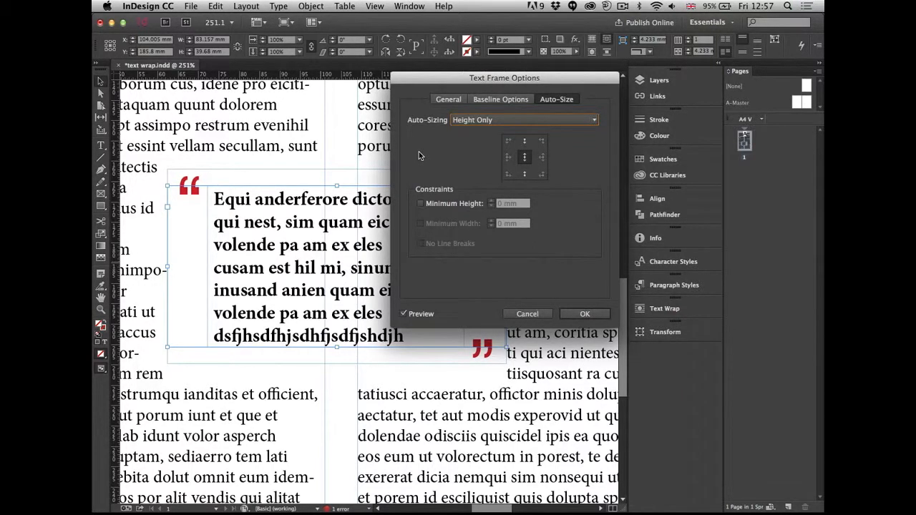
key("Return")
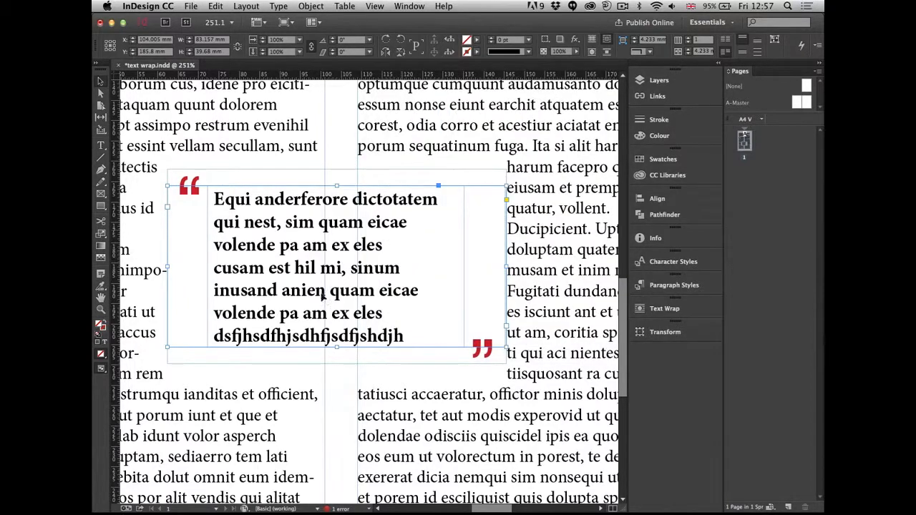
Step: Delete the pull quote's ending from "ex eles" onward, undo the deletion and leave text editing
double_click(408, 333)
left_click_drag(407, 334, 331, 315)
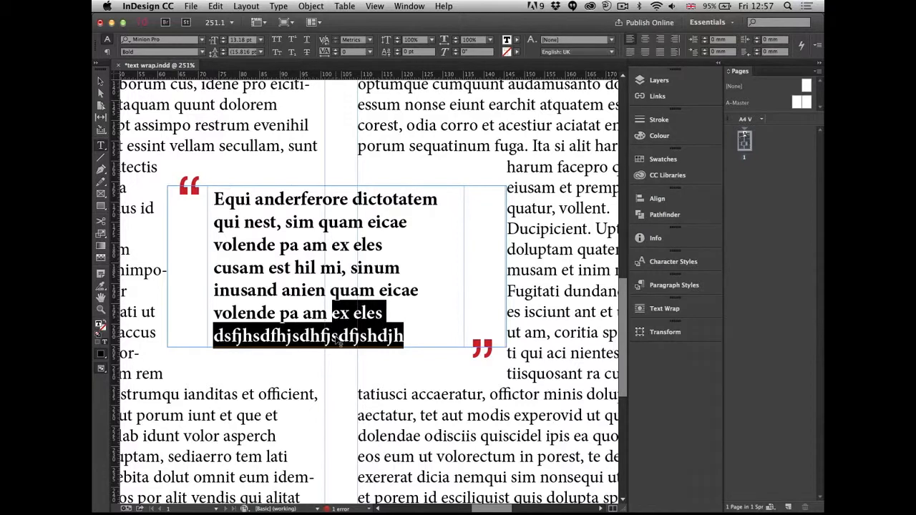
key("BackSpace")
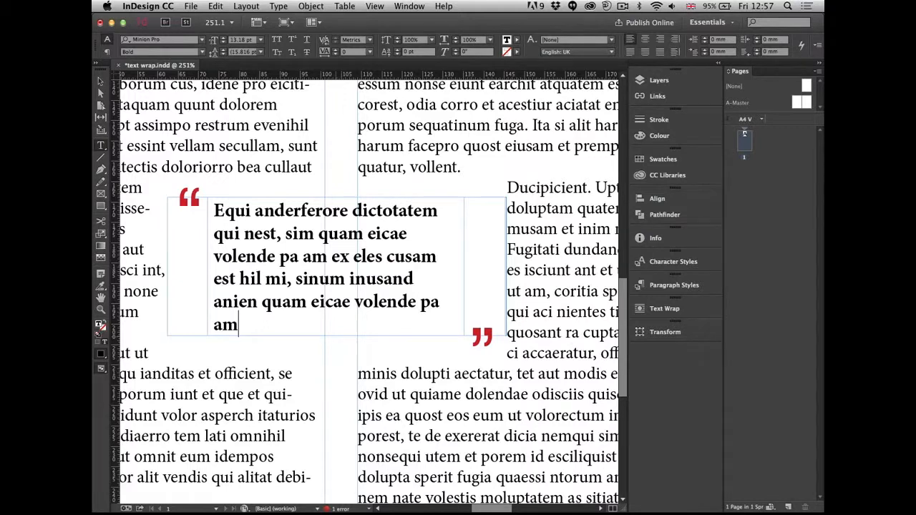
key("super+z")
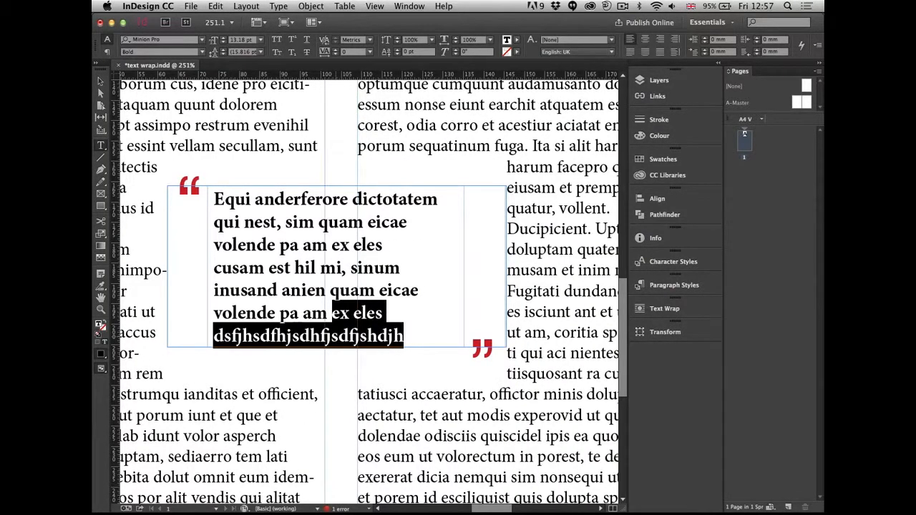
left_click(101, 81)
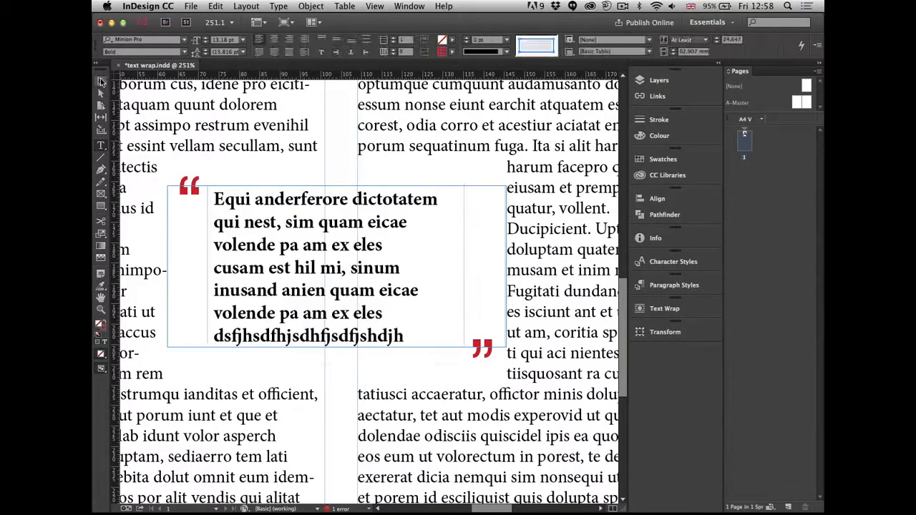